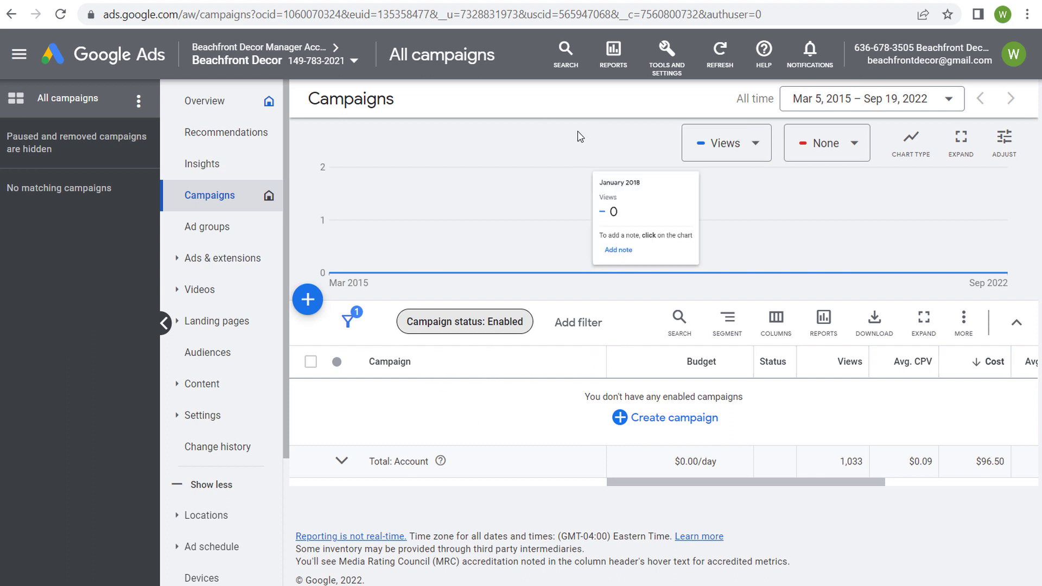
Look over the Coastal & Beach Halloween Decorations landing page on the Beachfront Decor website, and return to Google Ads.
{"action": "left_click", "coordinate": [616, 3]}
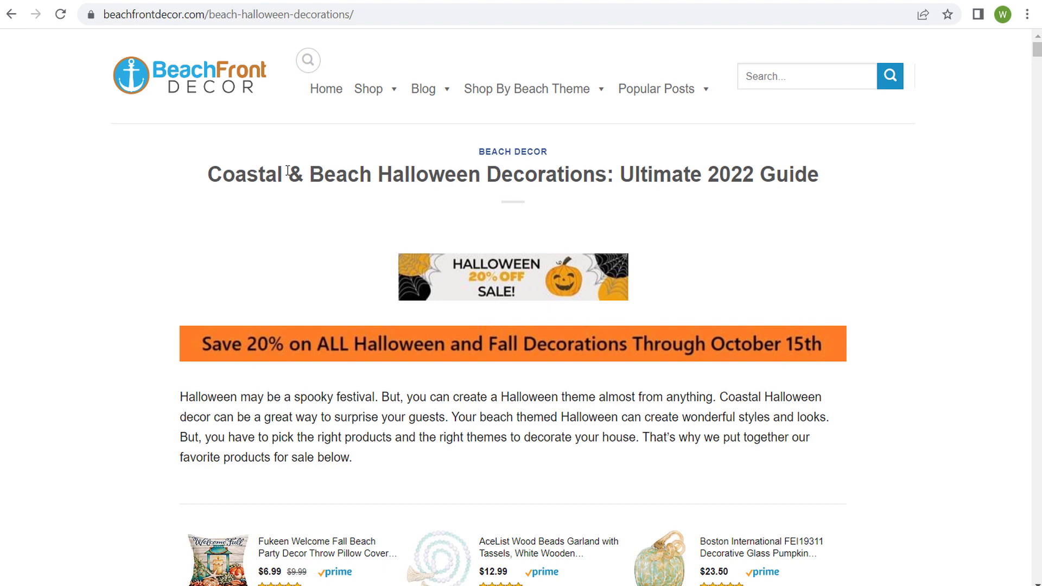
{"action": "left_click_drag", "start_coordinate": [227, 182], "coordinate": [468, 194]}
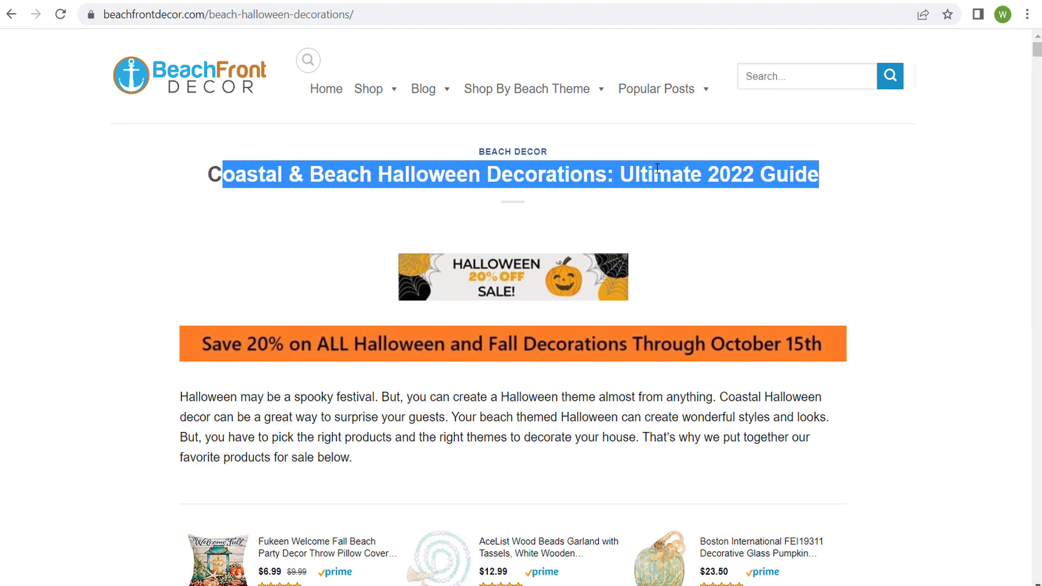
{"action": "left_click", "coordinate": [674, 170]}
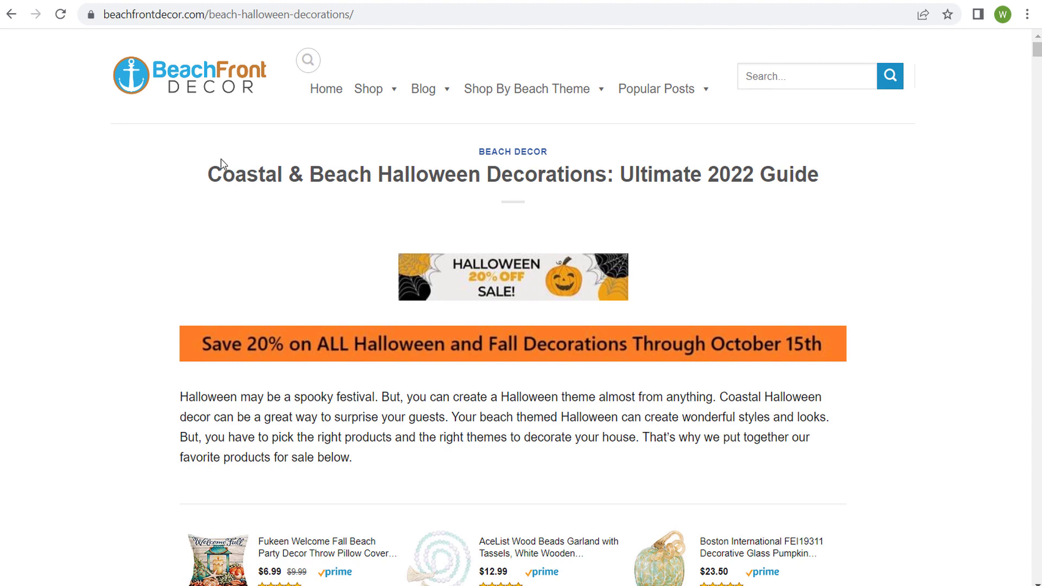
{"action": "left_click", "coordinate": [116, 0]}
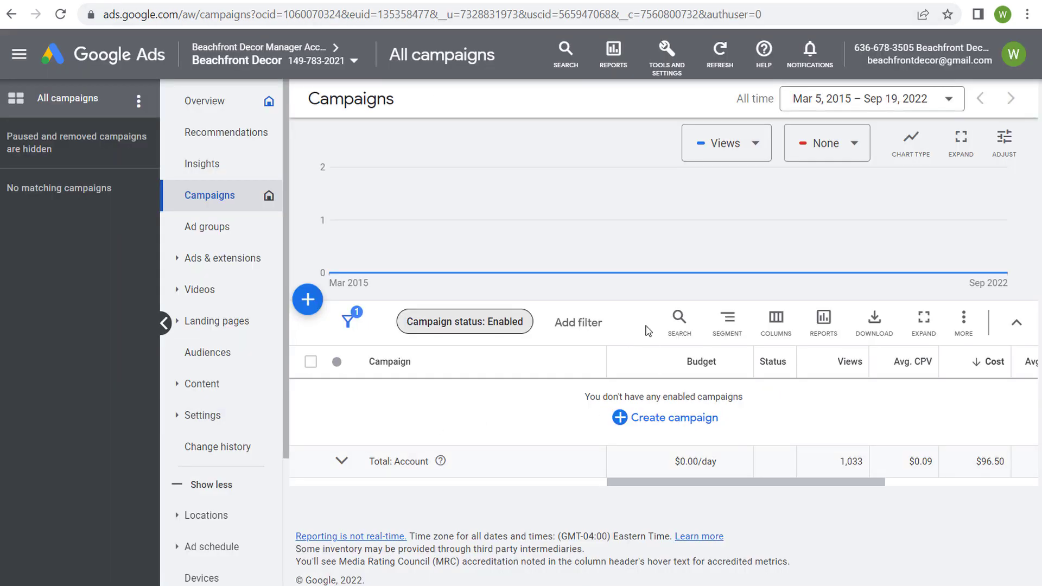
Start a new campaign with Sales as its objective.
{"action": "left_click", "coordinate": [305, 299]}
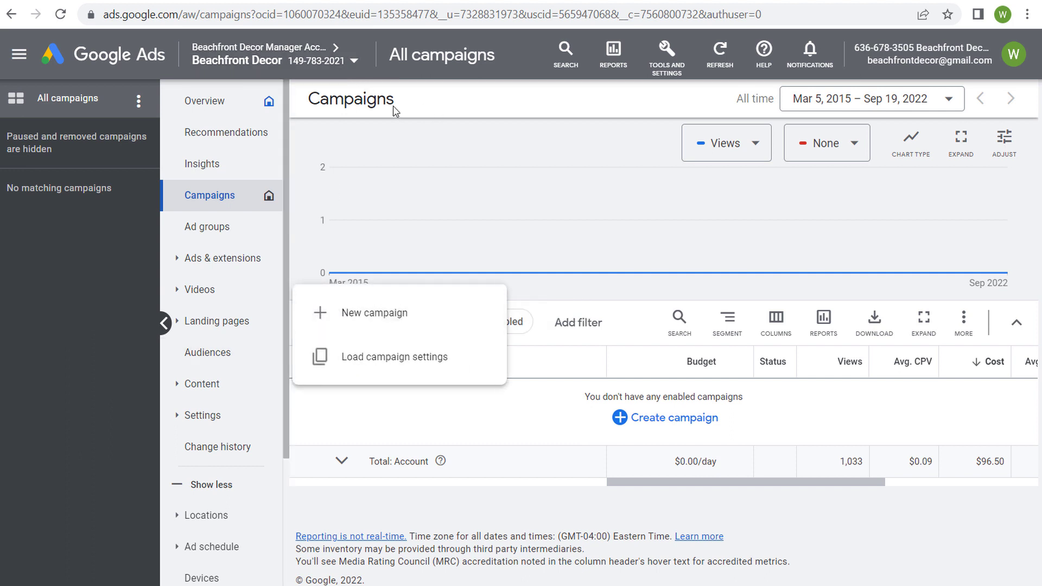
{"action": "left_click", "coordinate": [322, 316]}
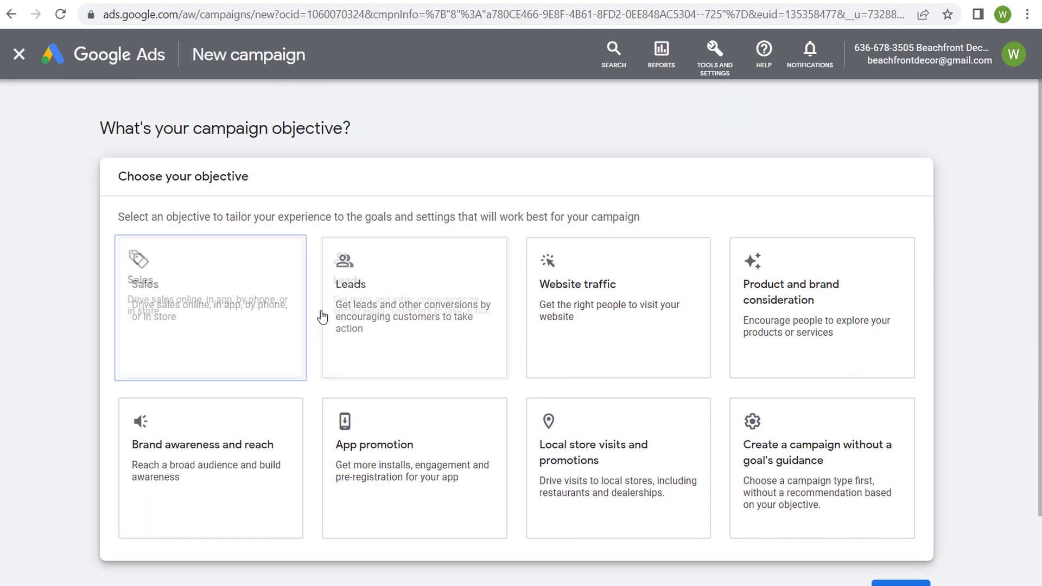
{"action": "left_click", "coordinate": [230, 294]}
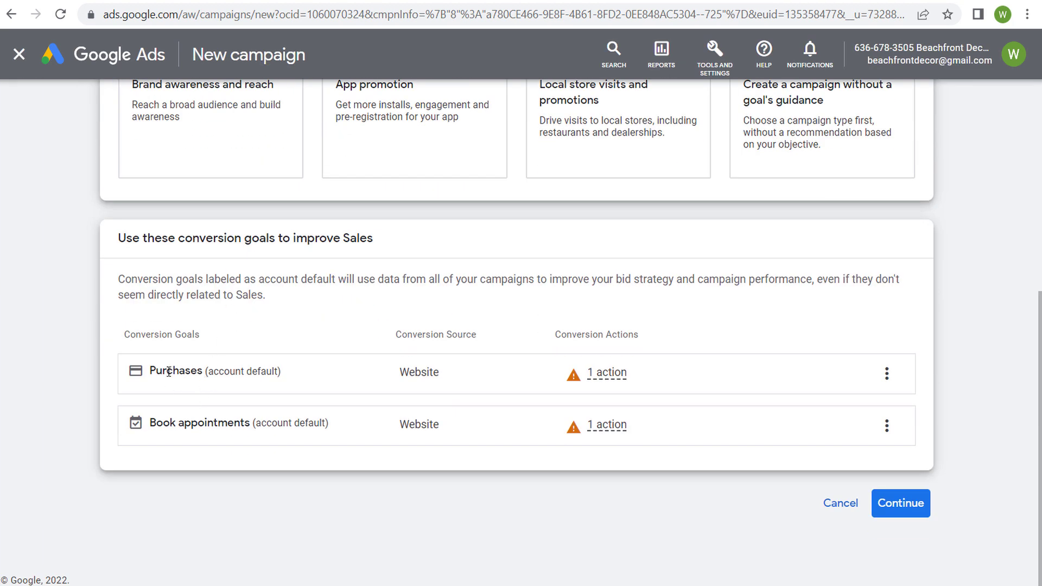
Remove the Book appointments conversion goal from the campaign, keep Purchases, and continue to the campaign type selection.
{"action": "left_click_drag", "start_coordinate": [156, 370], "coordinate": [219, 373]}
{"action": "left_click", "coordinate": [400, 393]}
{"action": "left_click", "coordinate": [889, 428]}
{"action": "left_click", "coordinate": [914, 447]}
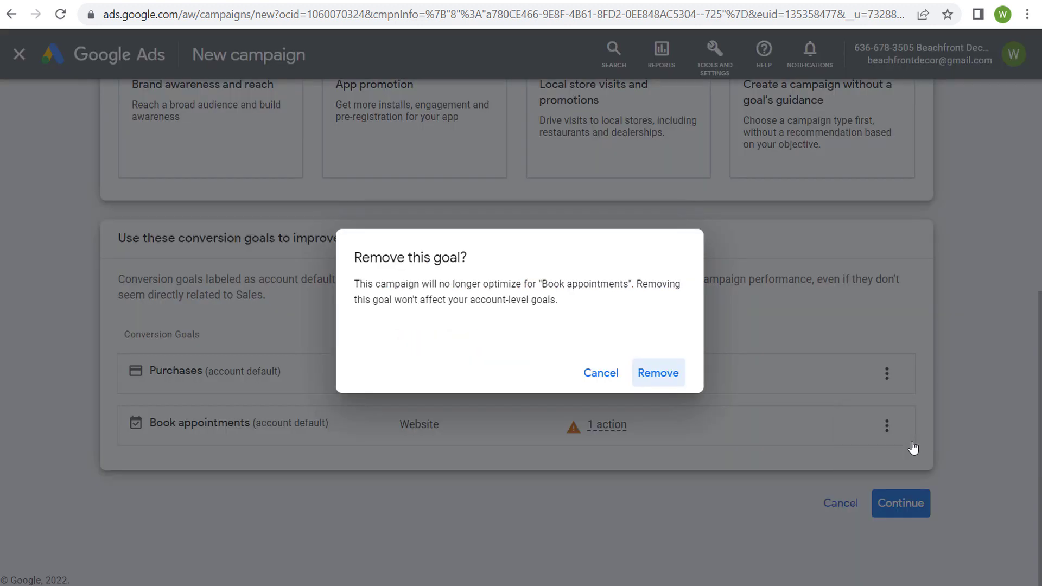
{"action": "left_click", "coordinate": [652, 374]}
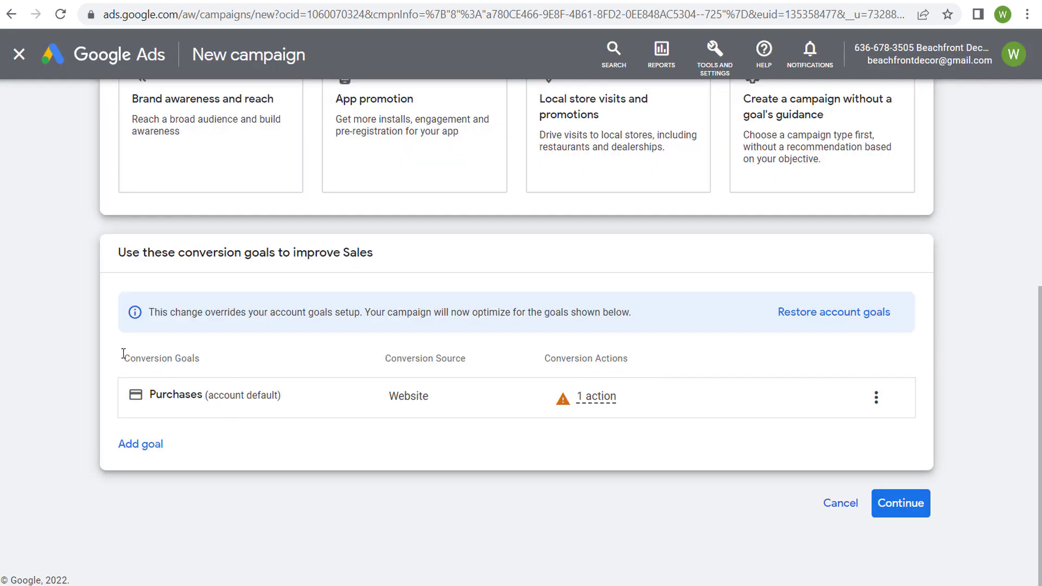
{"action": "left_click_drag", "start_coordinate": [127, 362], "coordinate": [228, 365]}
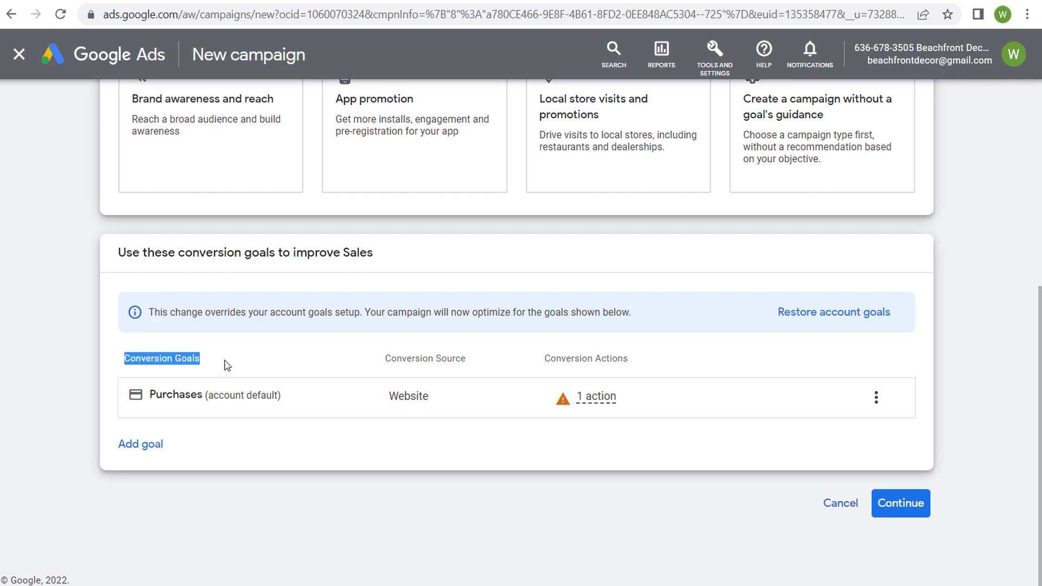
{"action": "left_click", "coordinate": [273, 360]}
{"action": "left_click", "coordinate": [914, 510]}
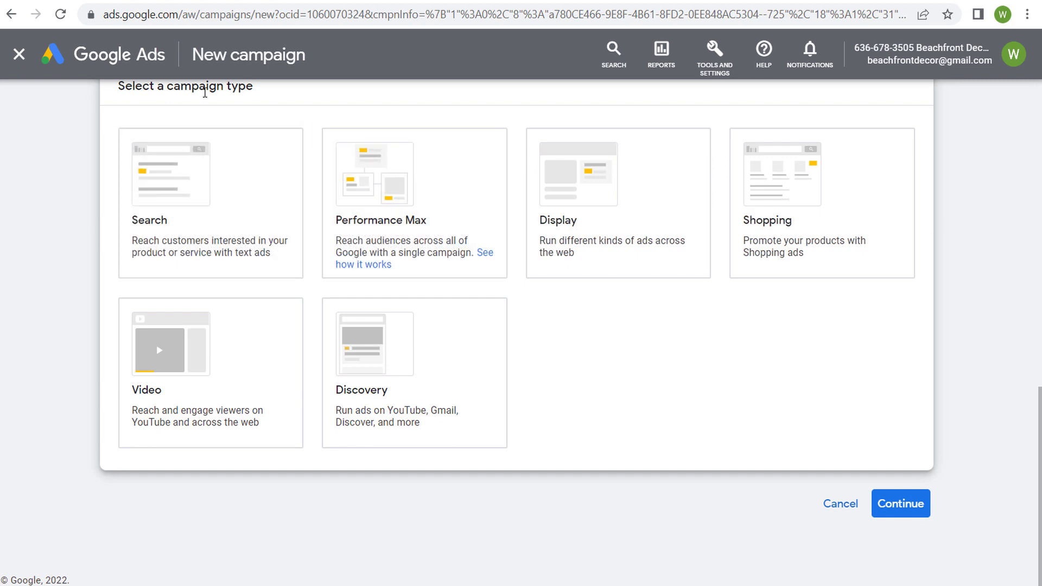
Choose the Video campaign type with the Drive conversions subtype and continue to the campaign settings.
{"action": "left_click", "coordinate": [190, 366]}
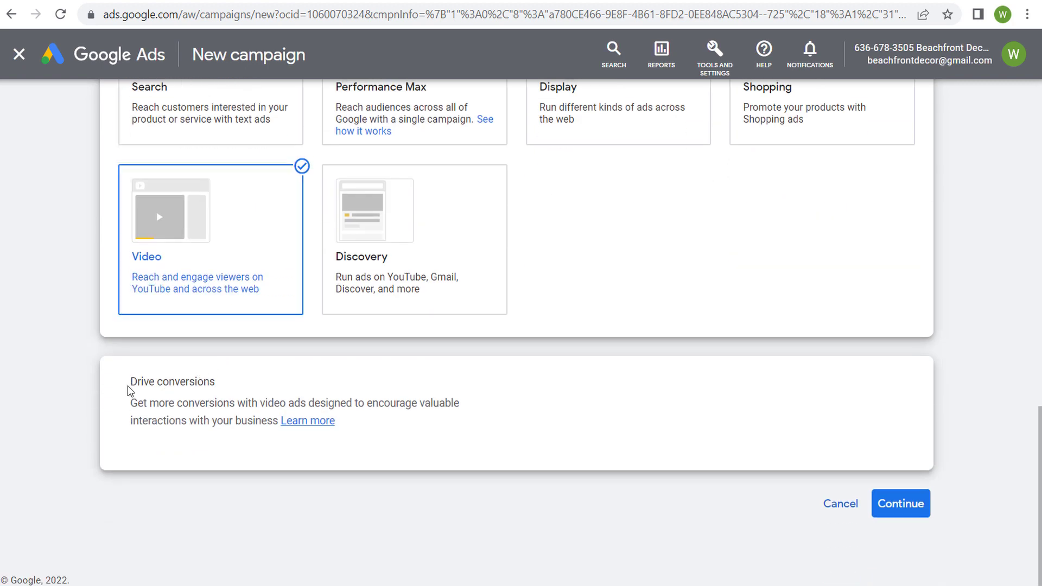
{"action": "left_click_drag", "start_coordinate": [129, 391], "coordinate": [342, 375]}
{"action": "left_click", "coordinate": [517, 384]}
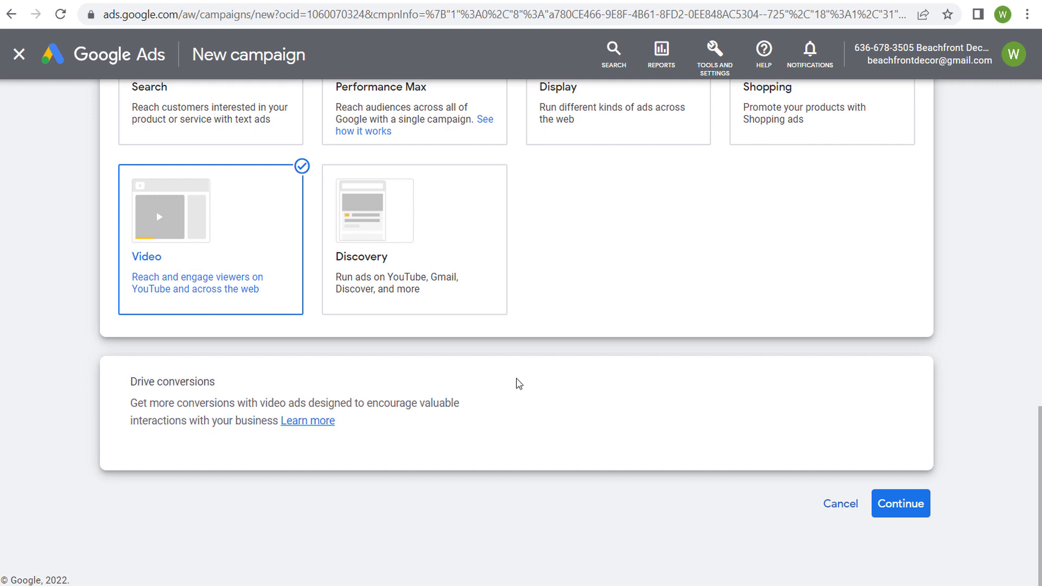
{"action": "left_click", "coordinate": [909, 495]}
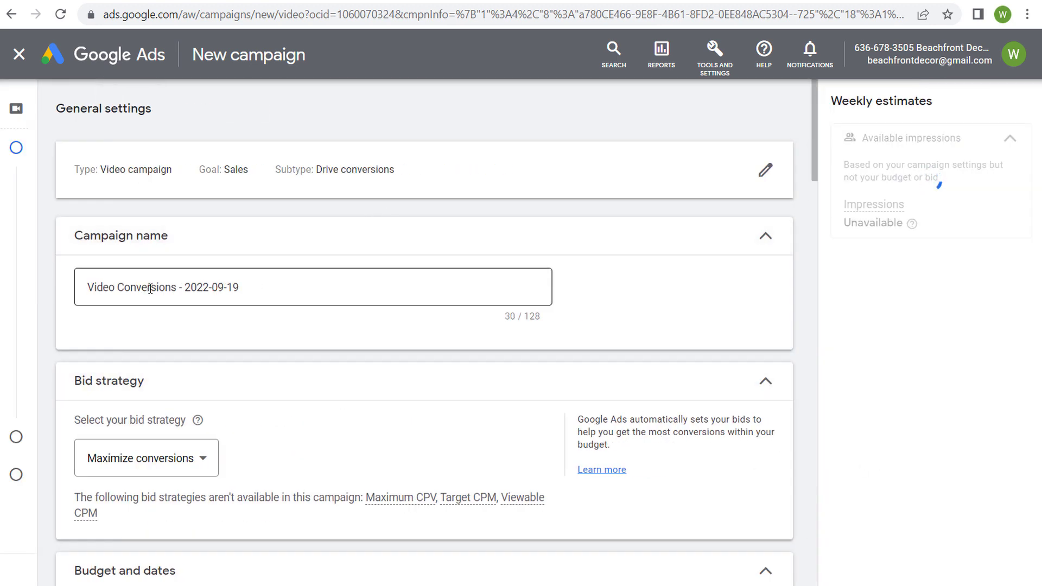
Set the campaign's daily budget amount to $10.00.
{"action": "scroll", "coordinate": [309, 347], "scroll_direction": "down", "scroll_amount": 4}
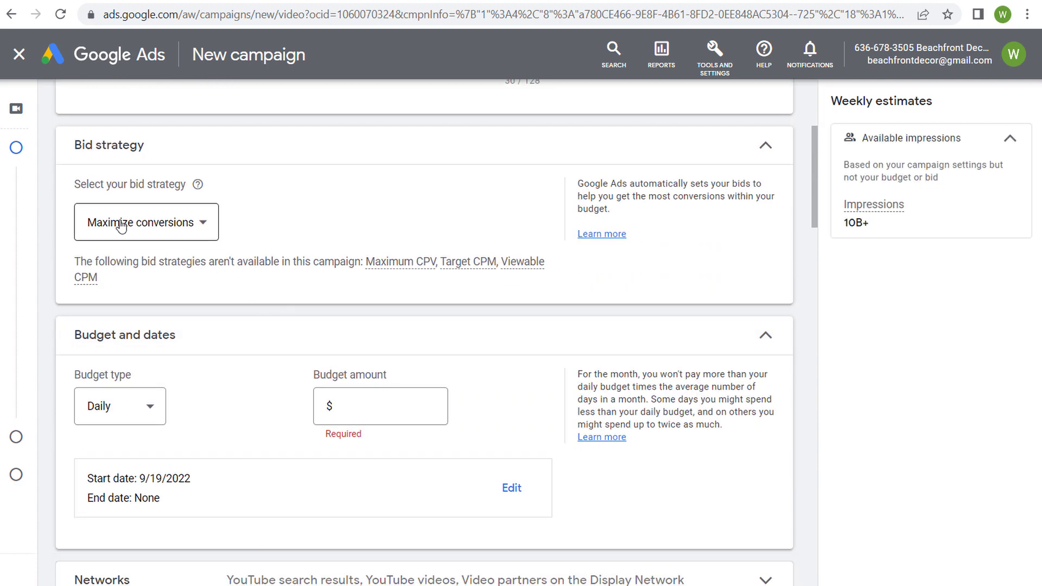
{"action": "scroll", "coordinate": [337, 168], "scroll_direction": "down", "scroll_amount": 4}
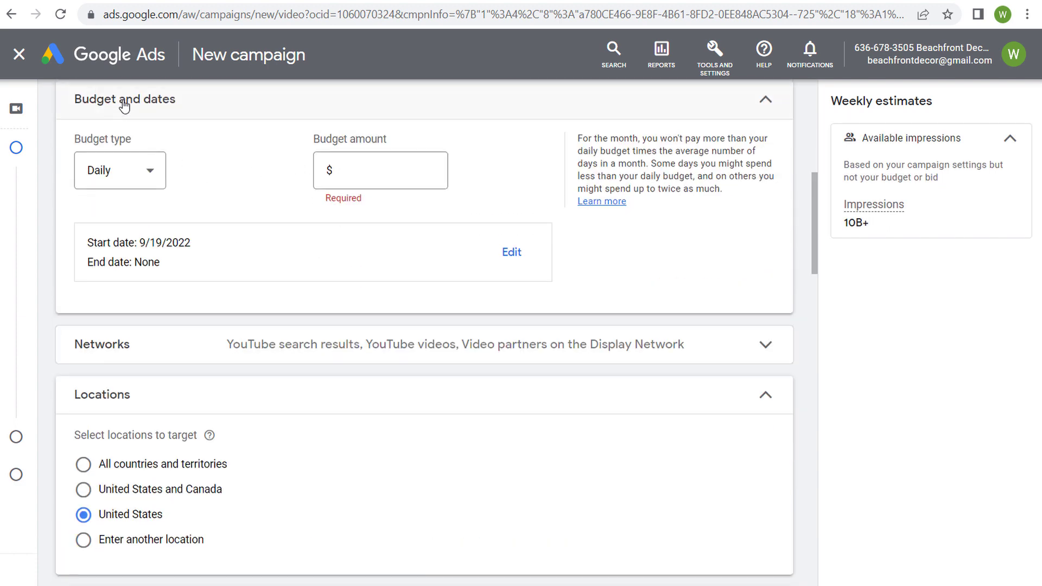
{"action": "left_click", "coordinate": [340, 180]}
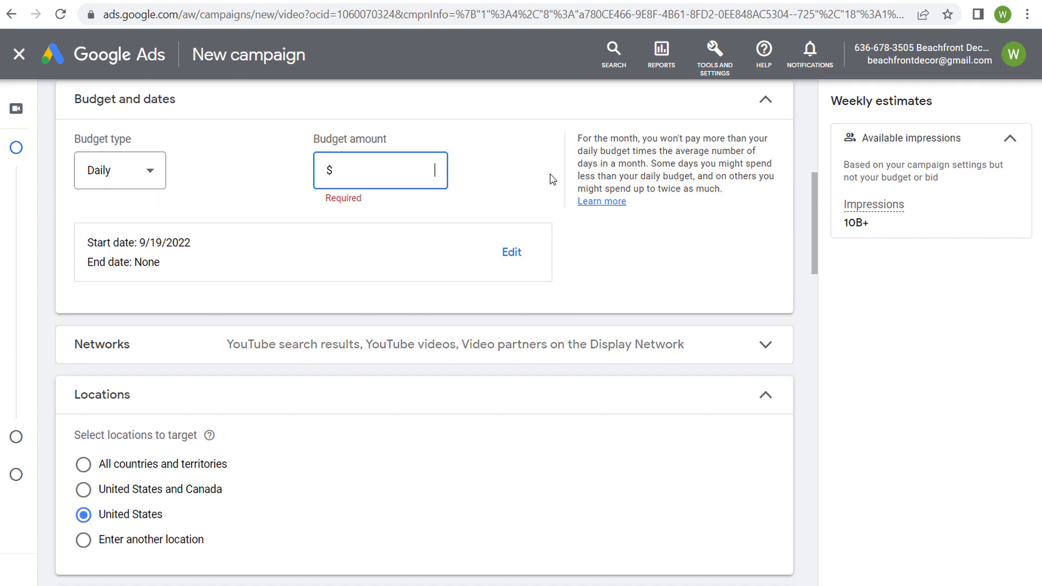
{"action": "type", "text": "0"}
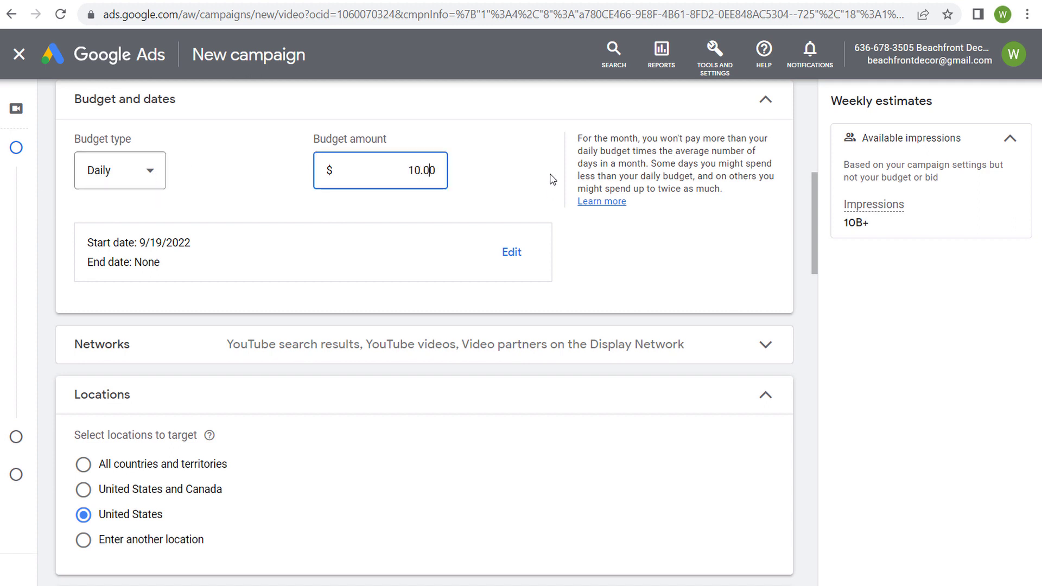
{"action": "left_click", "coordinate": [633, 251]}
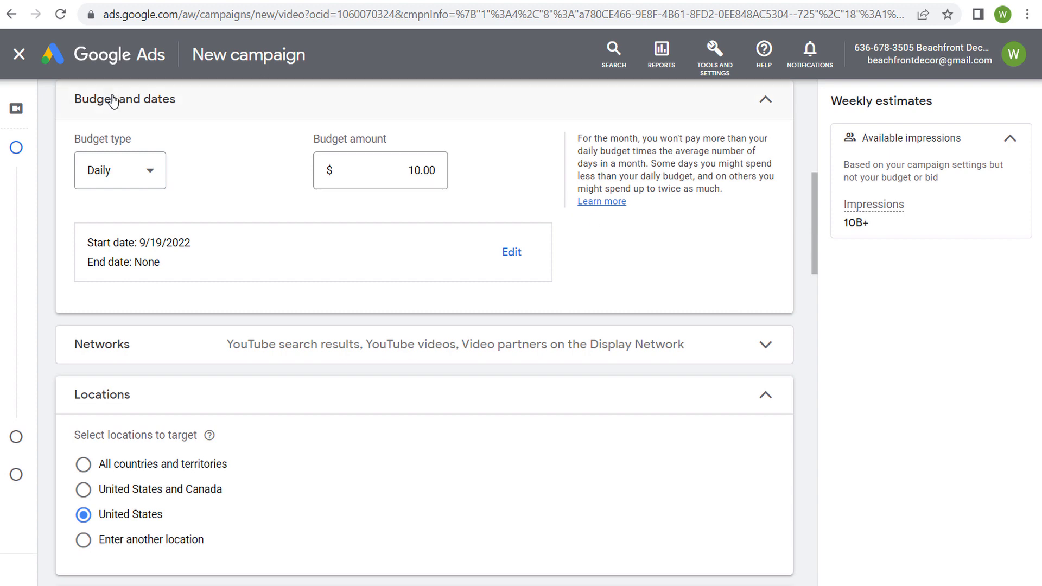
Expand the campaign's Networks settings to review where the ads can appear, and collapse them again.
{"action": "scroll", "coordinate": [456, 158], "scroll_direction": "down", "scroll_amount": 3}
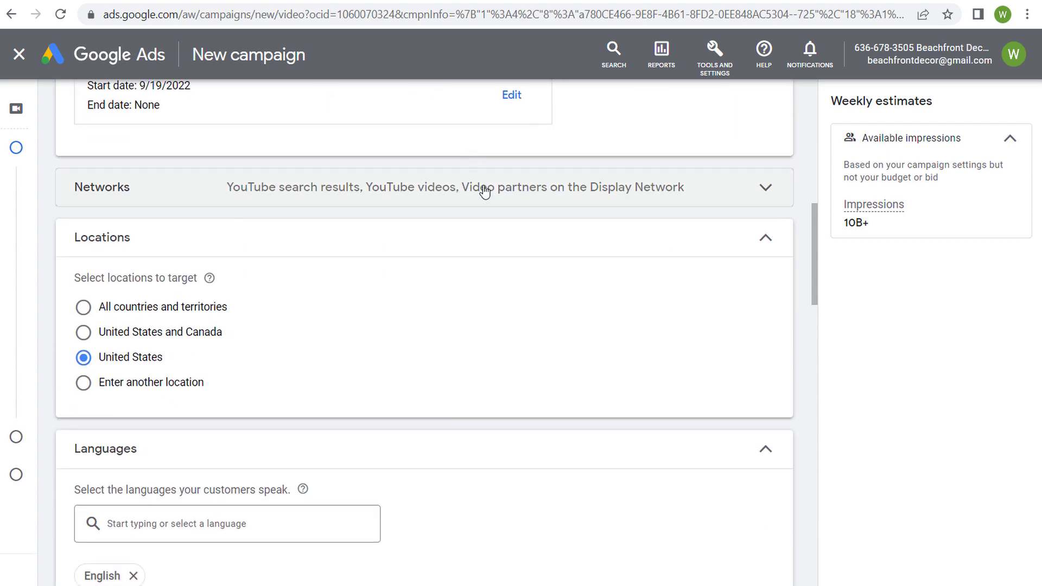
{"action": "left_click", "coordinate": [774, 191]}
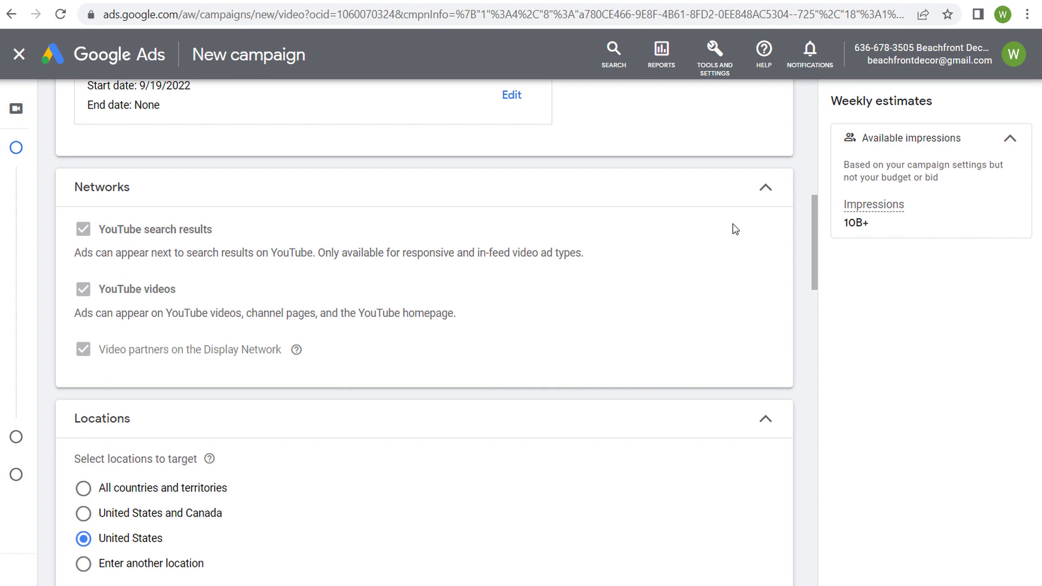
{"action": "left_click", "coordinate": [763, 191]}
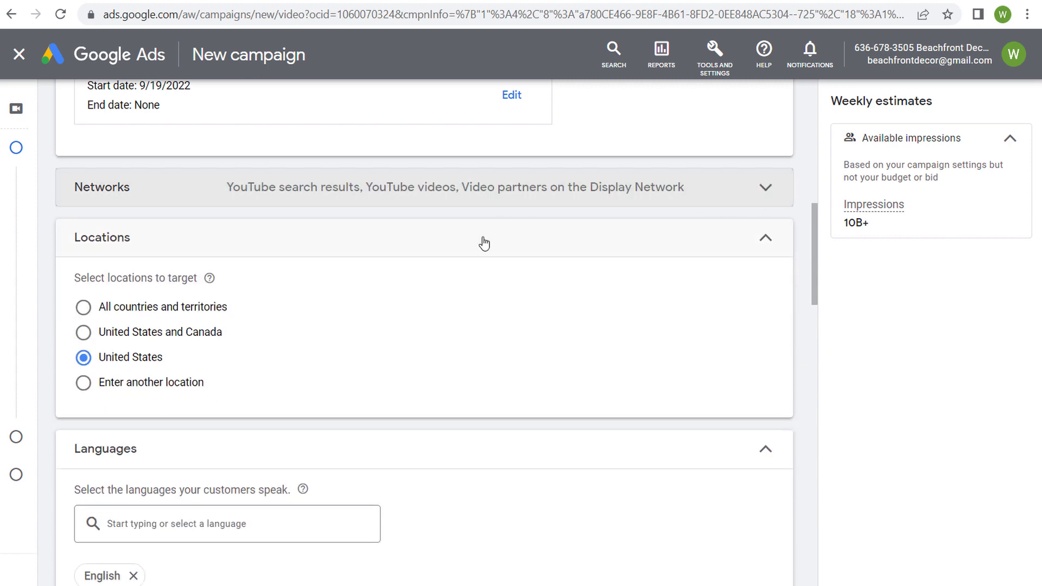
Switch the campaign's location targeting to Enter another location.
{"action": "scroll", "coordinate": [487, 265], "scroll_direction": "down", "scroll_amount": 1}
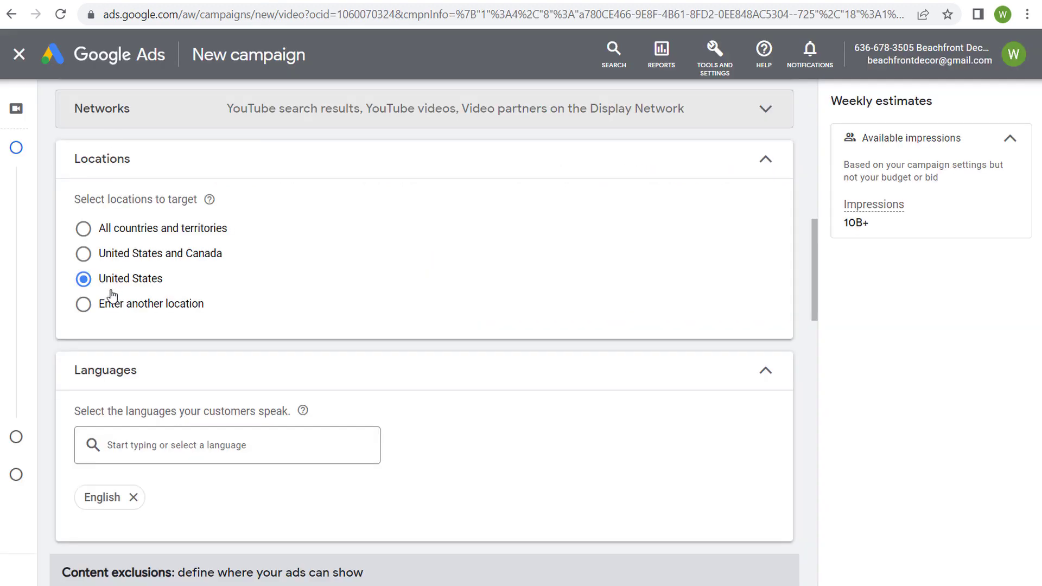
{"action": "left_click", "coordinate": [107, 300]}
{"action": "left_click", "coordinate": [344, 358]}
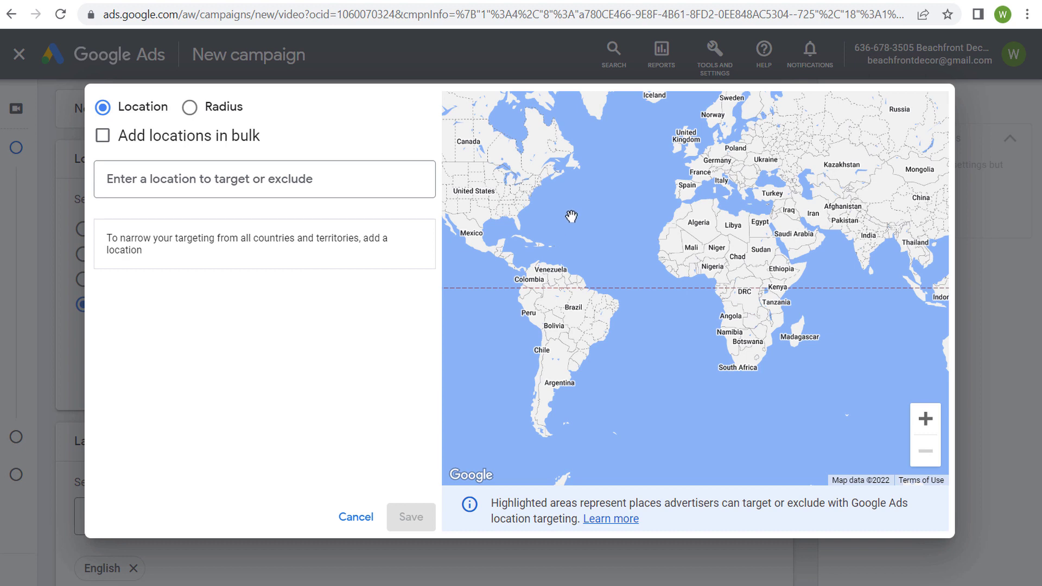
{"action": "scroll", "coordinate": [544, 210], "scroll_direction": "up", "scroll_amount": 3}
{"action": "left_click_drag", "start_coordinate": [507, 252], "coordinate": [652, 291]}
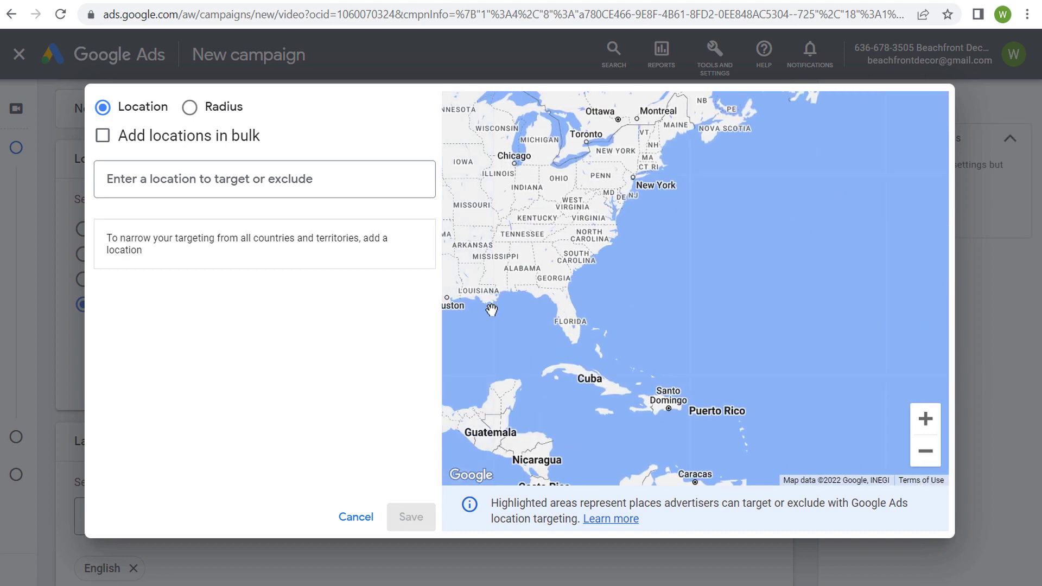
{"action": "left_click_drag", "start_coordinate": [523, 311], "coordinate": [818, 205]}
{"action": "left_click_drag", "start_coordinate": [546, 160], "coordinate": [597, 233]}
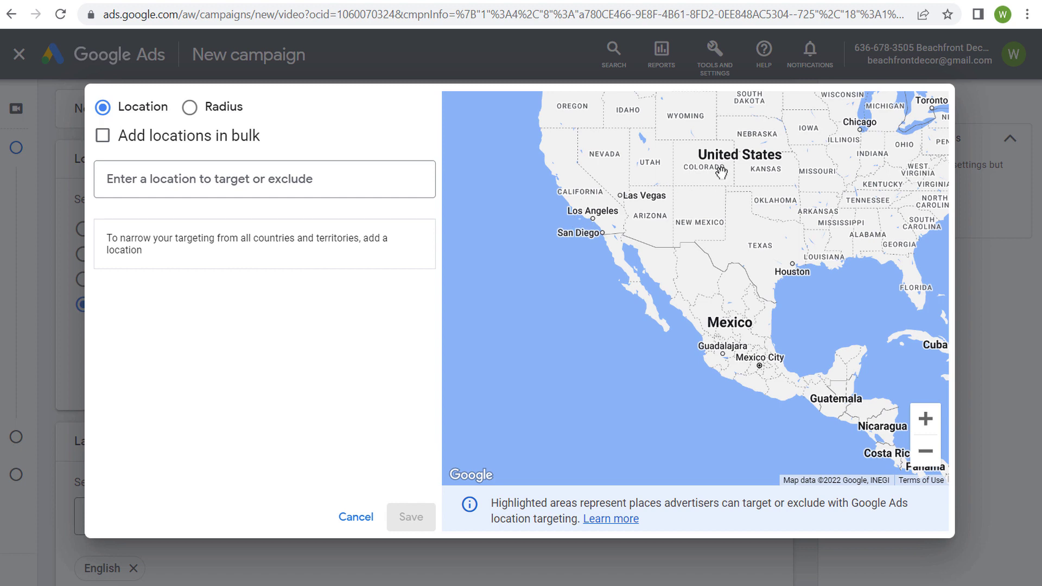
{"action": "left_click_drag", "start_coordinate": [725, 174], "coordinate": [633, 244]}
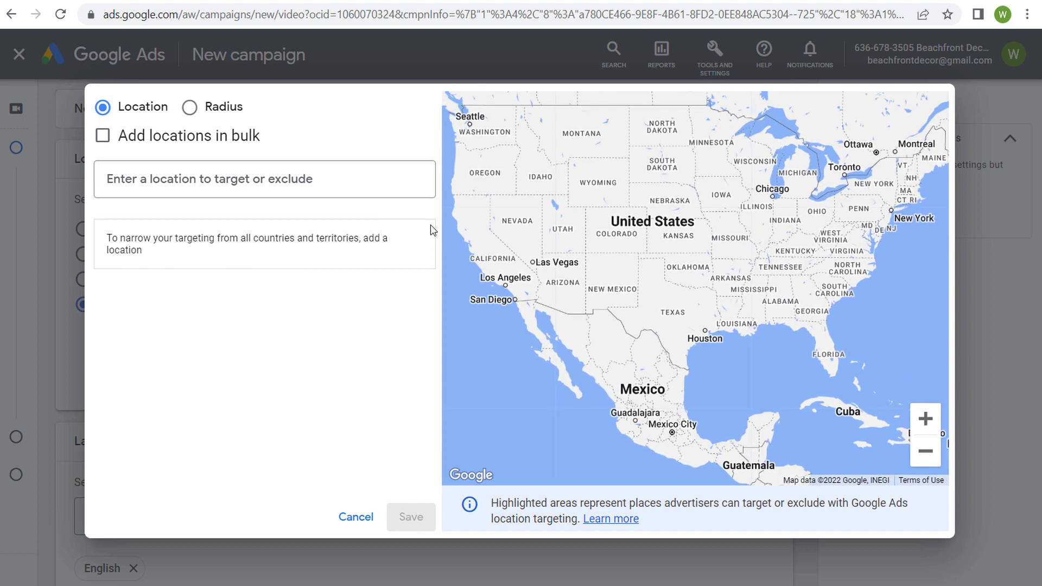
{"action": "left_click", "coordinate": [360, 519]}
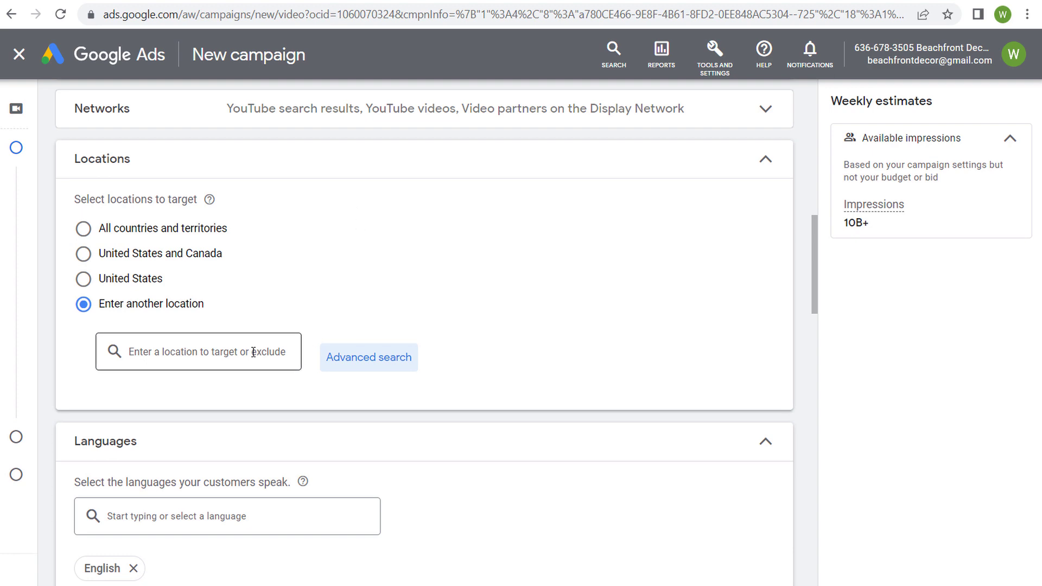
Open the advanced location search and bring the central United States into close view on its map.
{"action": "left_click", "coordinate": [350, 360]}
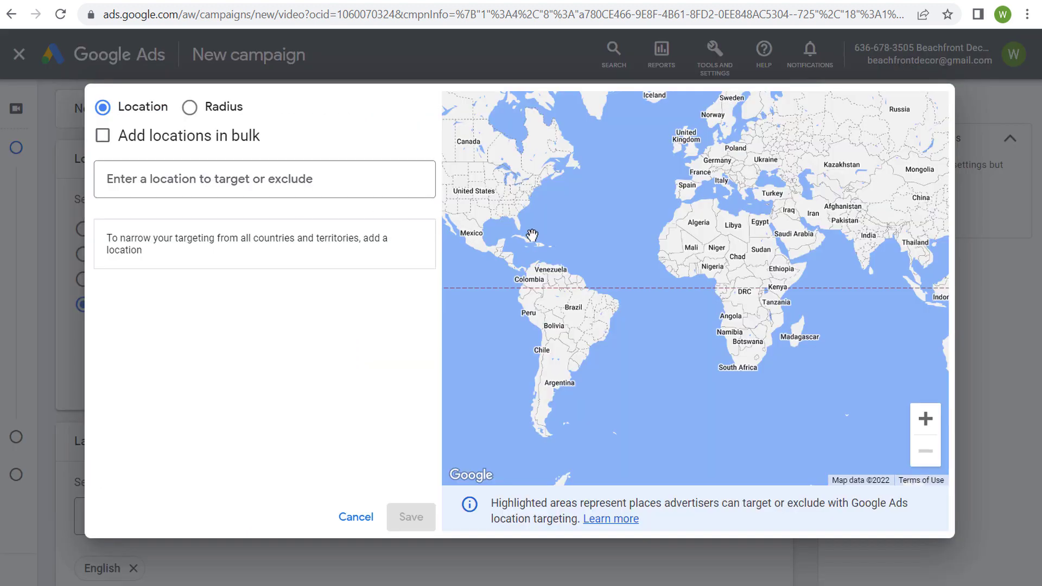
{"action": "left_click_drag", "start_coordinate": [530, 231], "coordinate": [568, 237]}
{"action": "scroll", "coordinate": [568, 237], "scroll_direction": "up", "scroll_amount": 3}
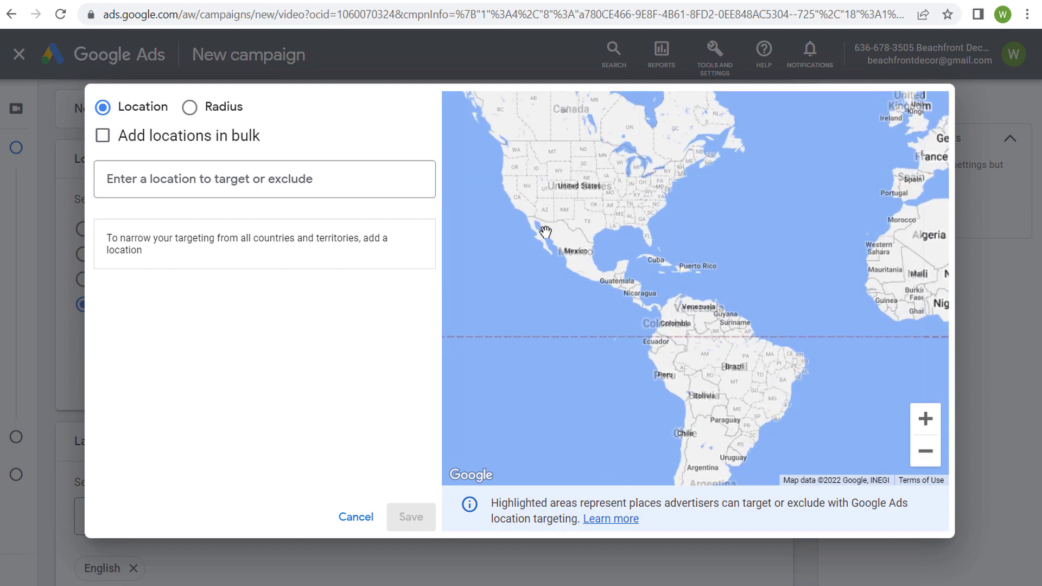
{"action": "left_click_drag", "start_coordinate": [611, 142], "coordinate": [615, 244]}
{"action": "scroll", "coordinate": [616, 244], "scroll_direction": "up", "scroll_amount": 2}
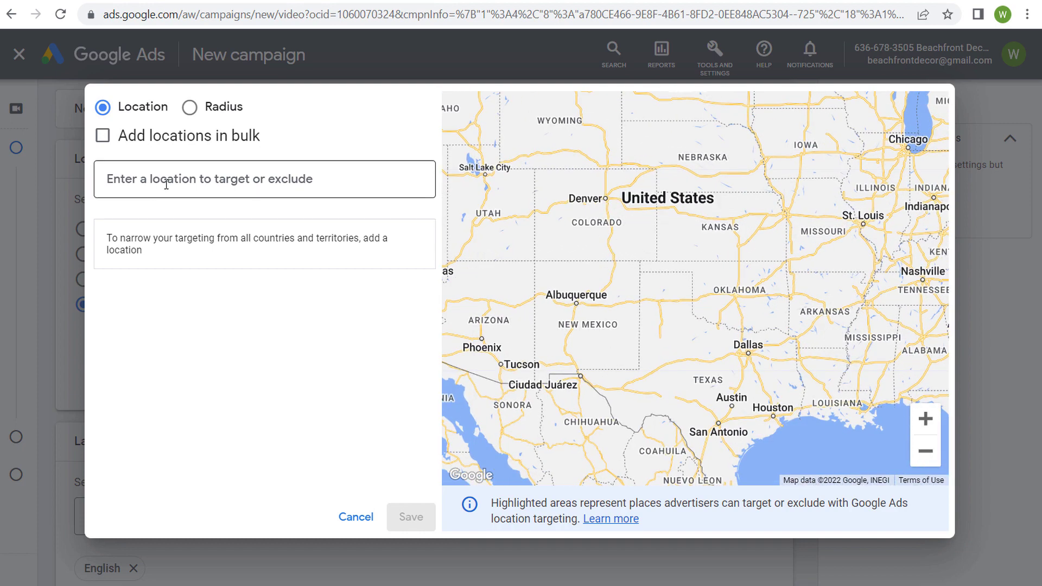
Search for denver, try targeting the Denver CO, Colorado, United States Nielsen DMA region, and remove it from the targeted locations.
{"action": "left_click", "coordinate": [167, 184]}
{"action": "type", "text": "denver"}
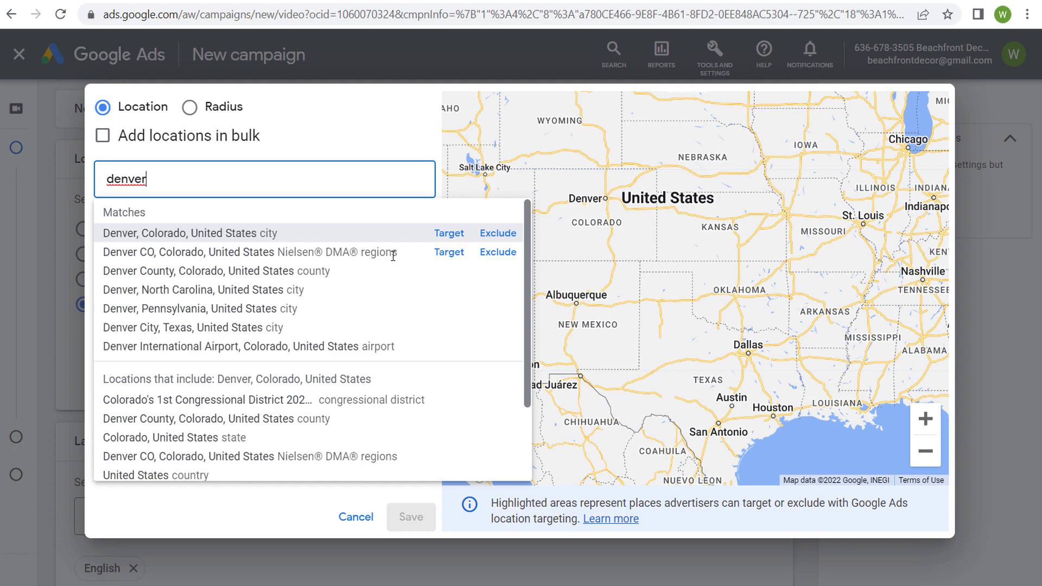
{"action": "left_click", "coordinate": [444, 254]}
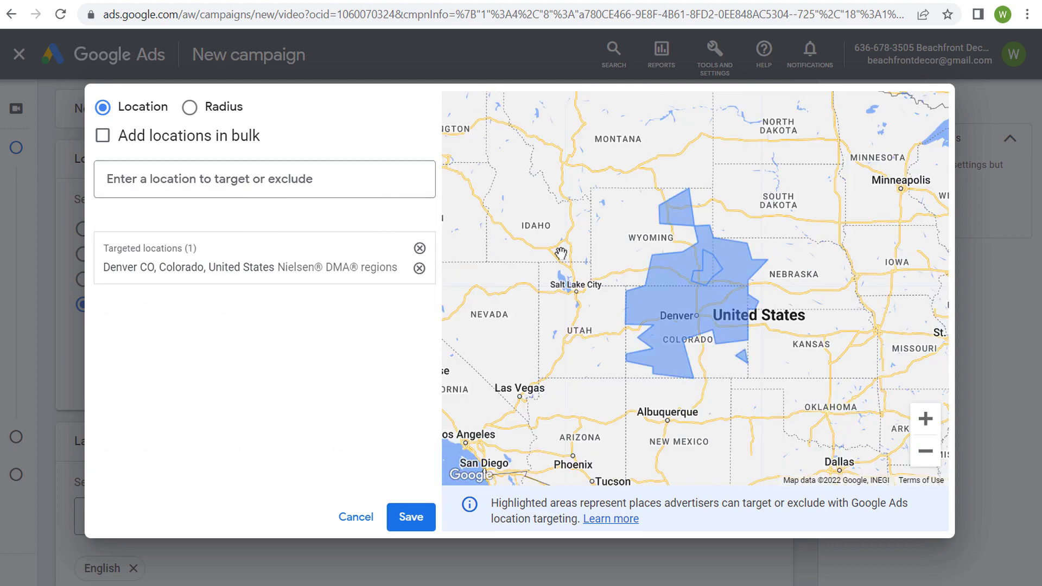
{"action": "scroll", "coordinate": [730, 334], "scroll_direction": "up", "scroll_amount": 2}
{"action": "scroll", "coordinate": [711, 321], "scroll_direction": "up", "scroll_amount": 2}
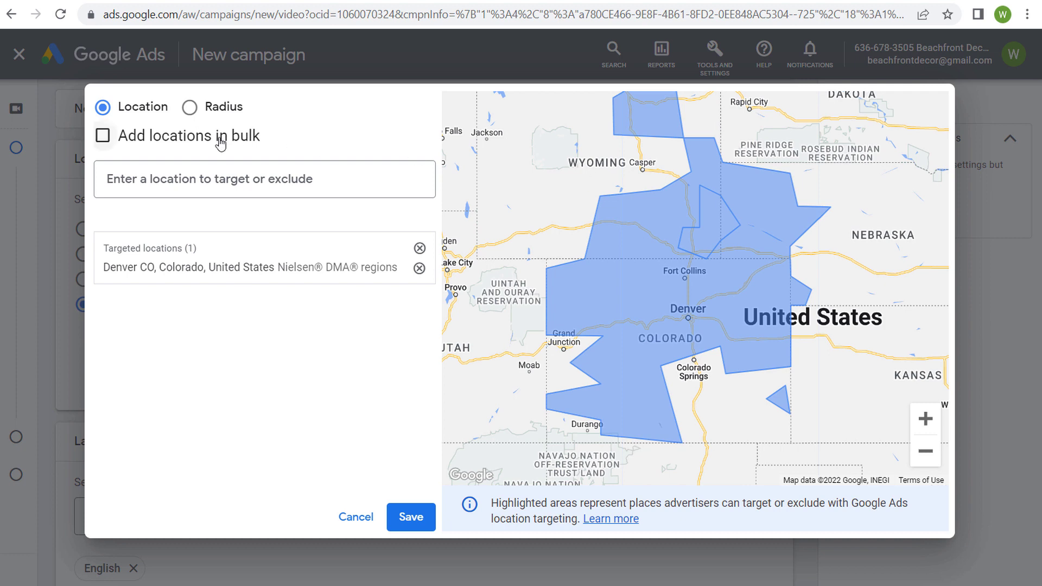
{"action": "left_click", "coordinate": [419, 269]}
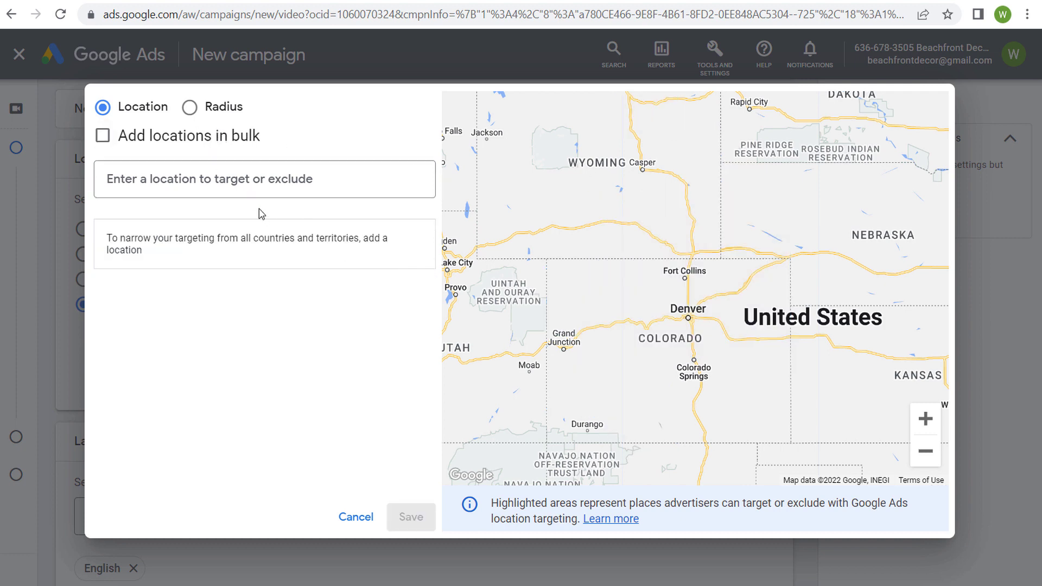
Try targeting the city of Denver, Colorado, United States, search for denver again, and cancel the advanced location search.
{"action": "left_click", "coordinate": [252, 184]}
{"action": "type", "text": "denver"}
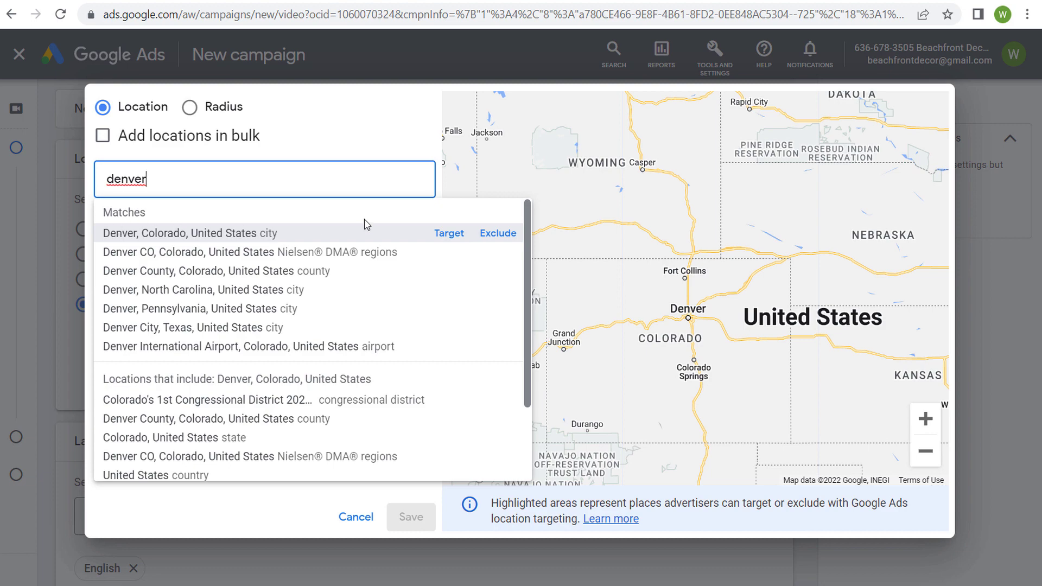
{"action": "left_click", "coordinate": [445, 233]}
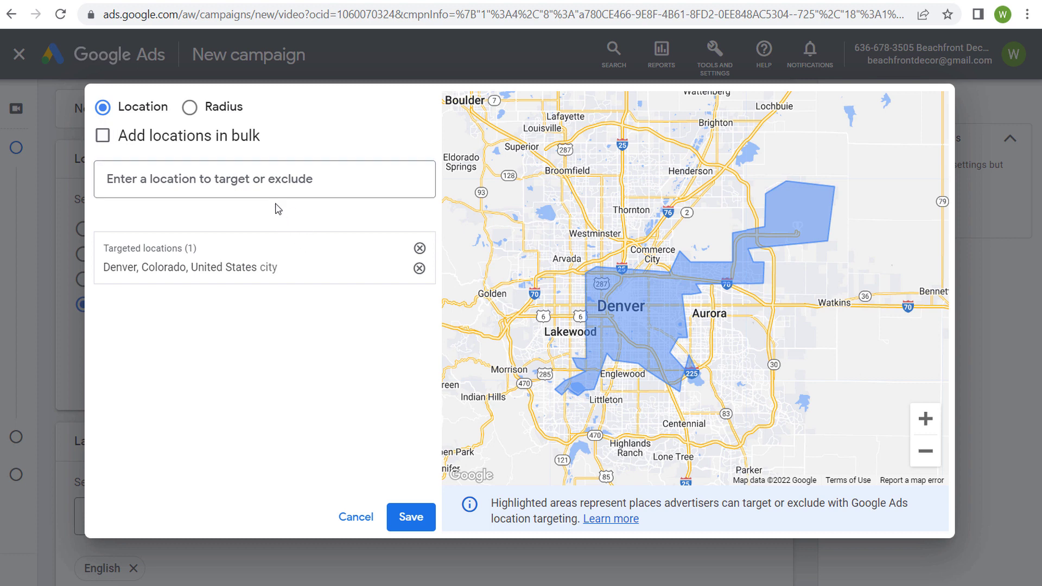
{"action": "left_click", "coordinate": [265, 183]}
{"action": "type", "text": "denver"}
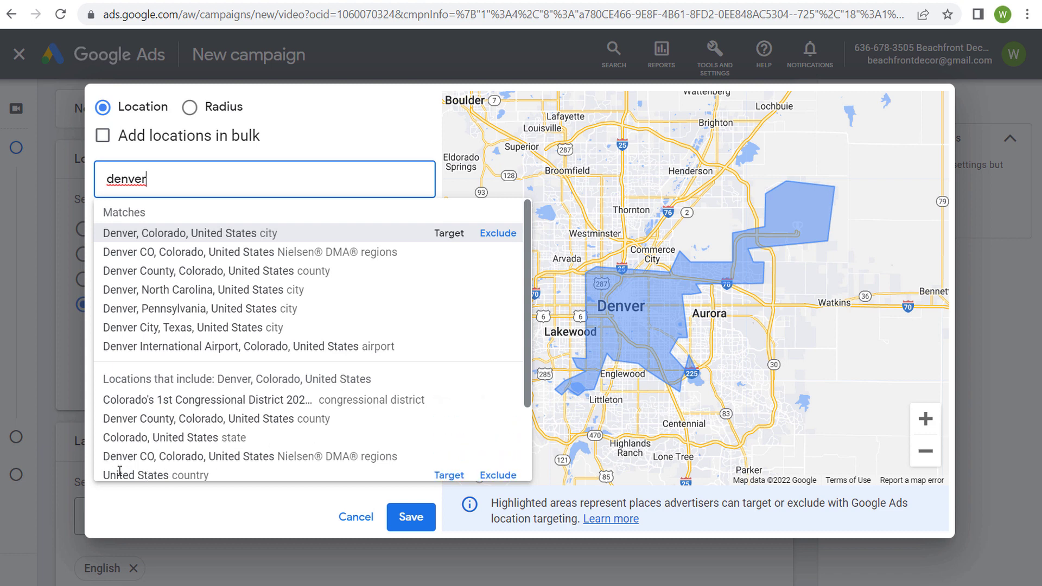
{"action": "key", "text": "Return"}
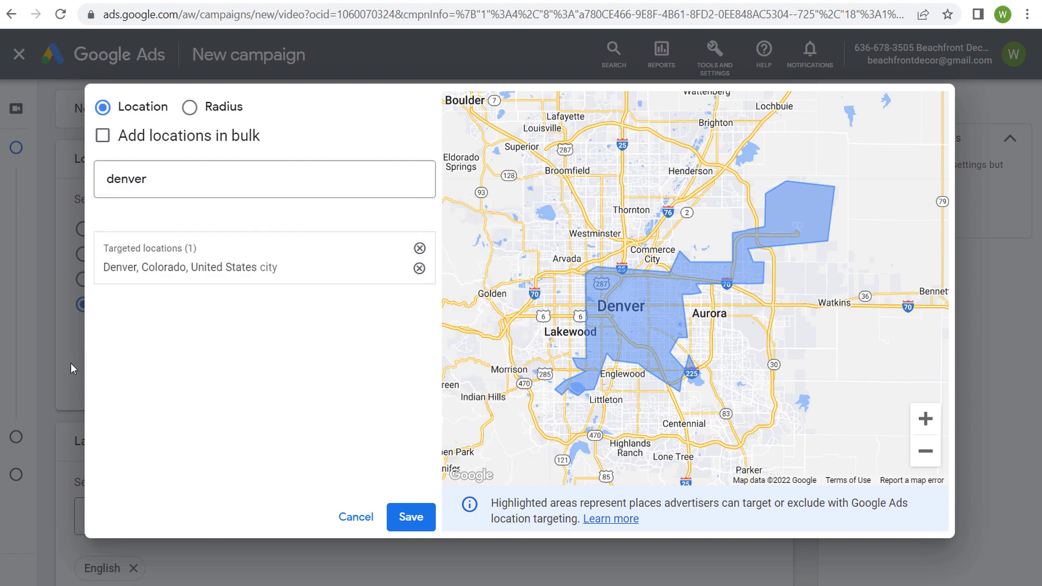
{"action": "left_click", "coordinate": [356, 517]}
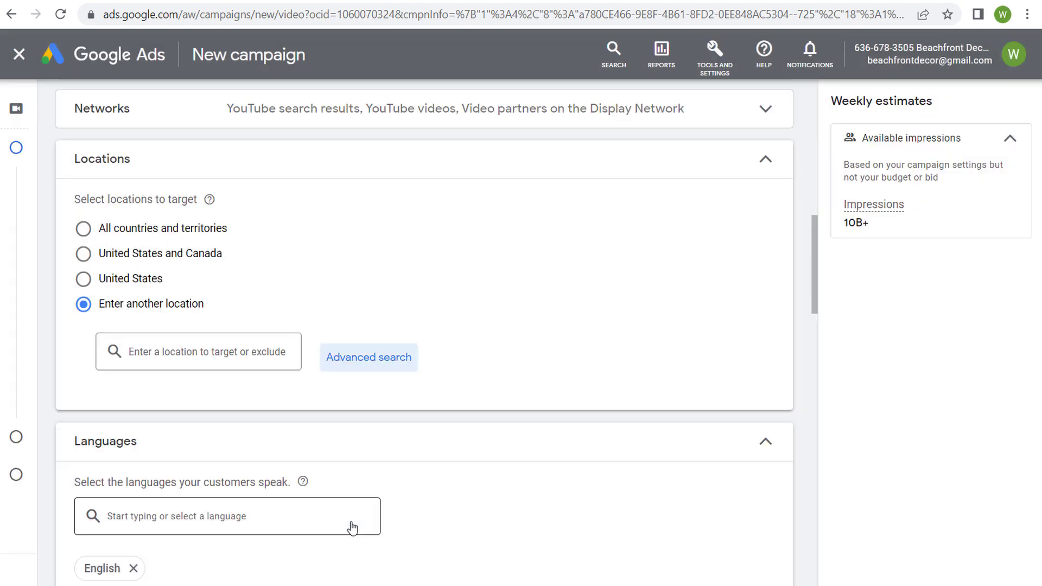
Set the campaign's location targeting to United States.
{"action": "left_click", "coordinate": [120, 286]}
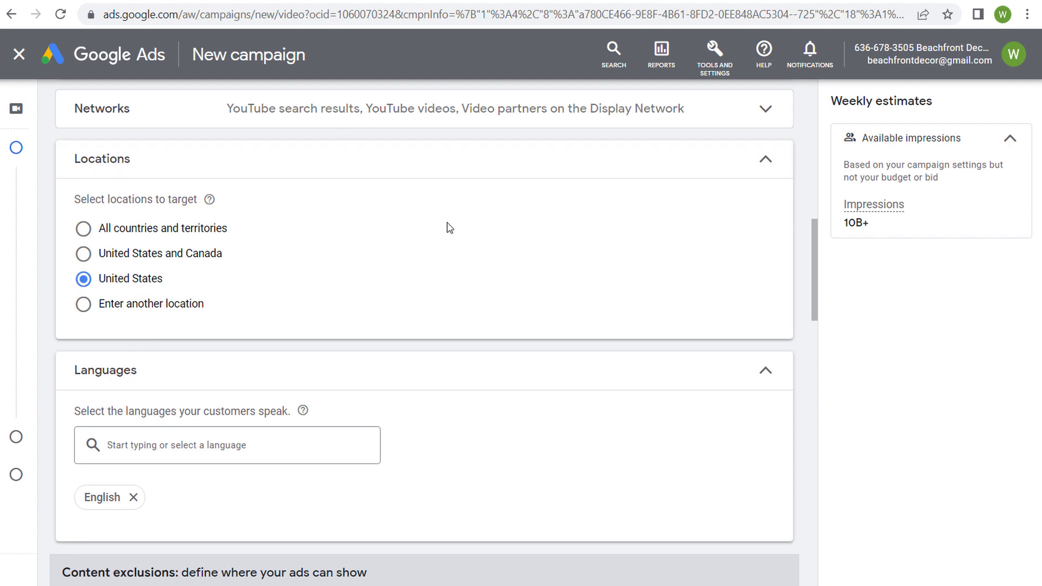
Examine the campaign's customer language options around English and recheck the location selection, leaving the chosen language as it is.
{"action": "scroll", "coordinate": [502, 228], "scroll_direction": "down", "scroll_amount": 3}
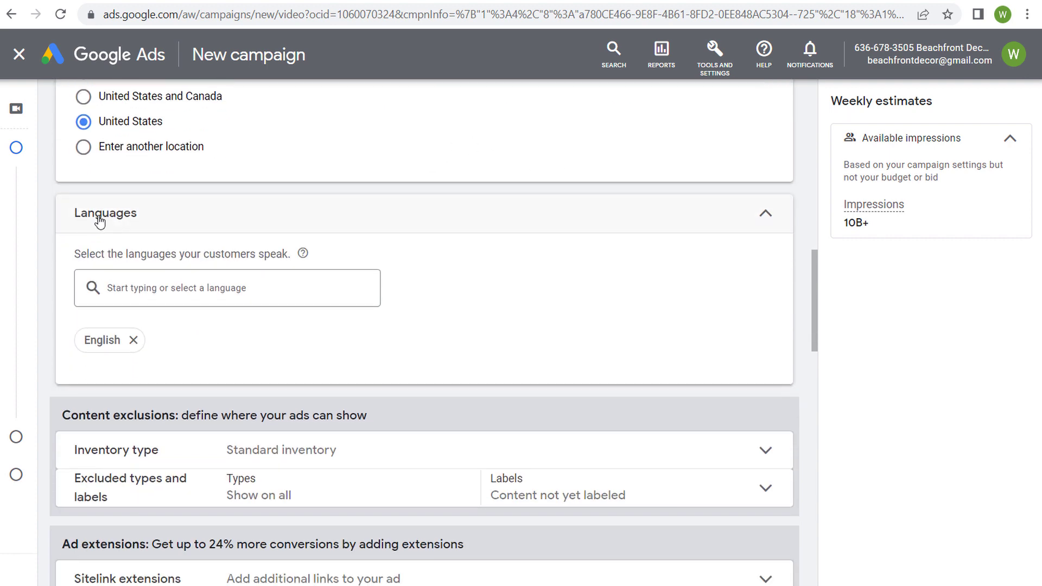
{"action": "left_click_drag", "start_coordinate": [77, 255], "coordinate": [268, 250]}
{"action": "left_click", "coordinate": [271, 251]}
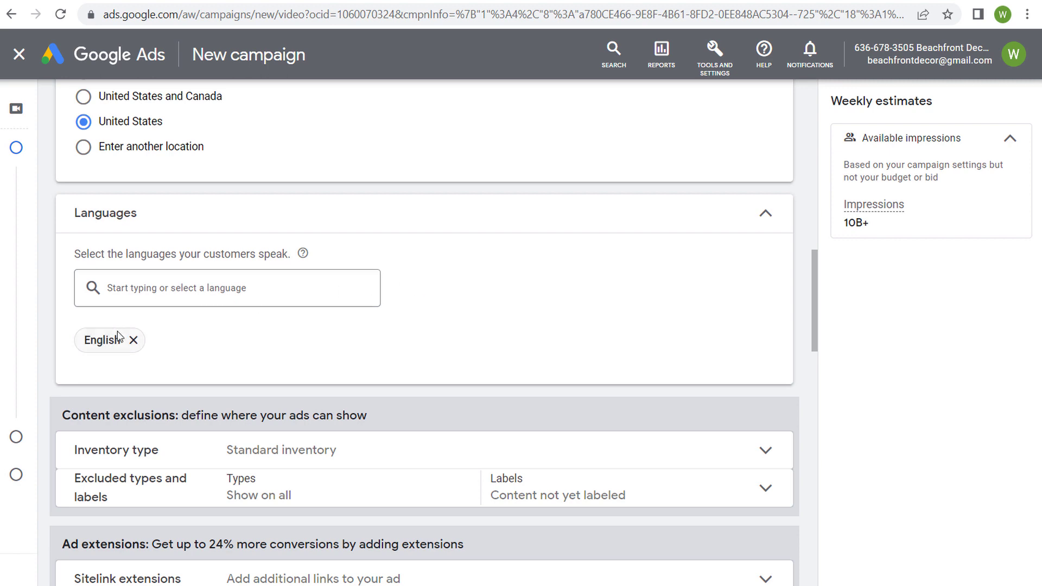
{"action": "left_click", "coordinate": [160, 285]}
{"action": "scroll", "coordinate": [167, 367], "scroll_direction": "down", "scroll_amount": 6}
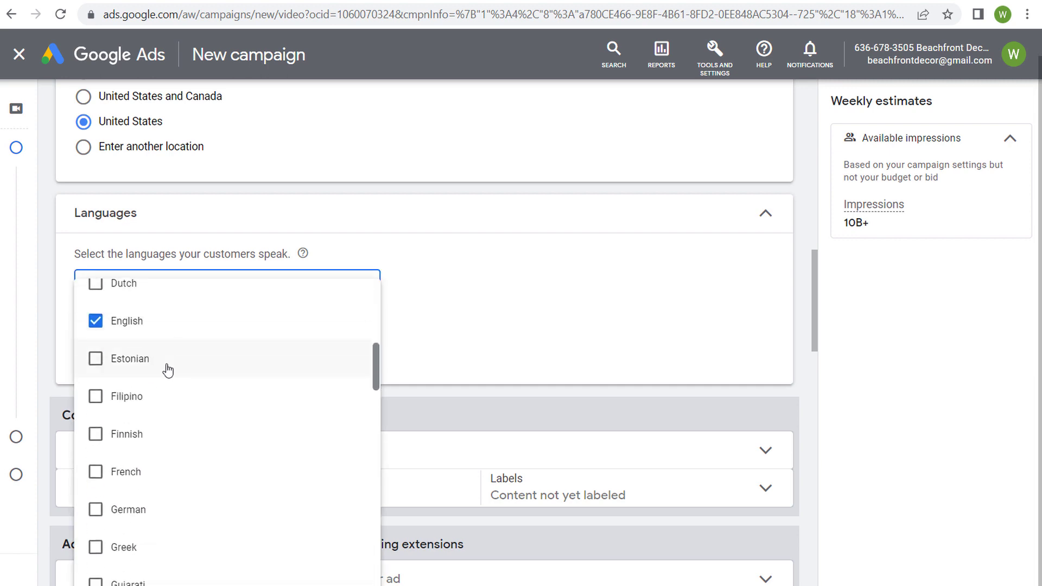
{"action": "scroll", "coordinate": [182, 403], "scroll_direction": "up", "scroll_amount": 5}
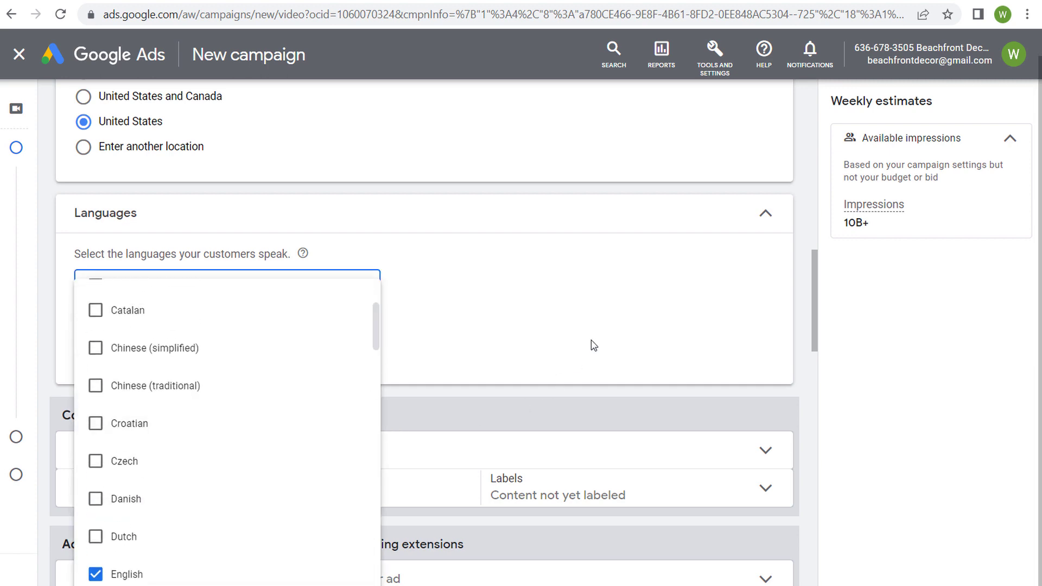
{"action": "scroll", "coordinate": [601, 332], "scroll_direction": "down", "scroll_amount": 1}
{"action": "left_click", "coordinate": [571, 252]}
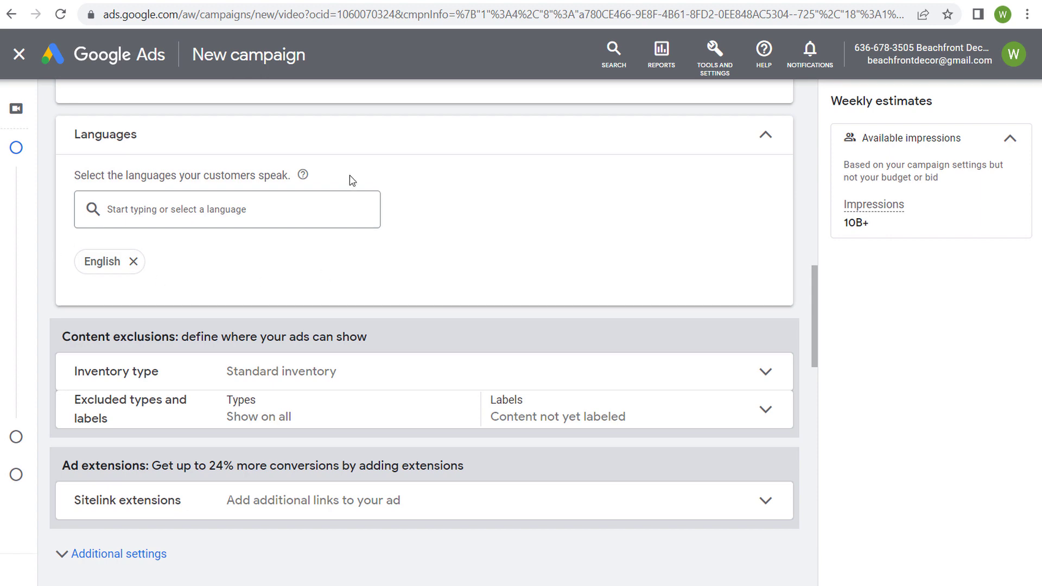
{"action": "scroll", "coordinate": [209, 232], "scroll_direction": "up", "scroll_amount": 3}
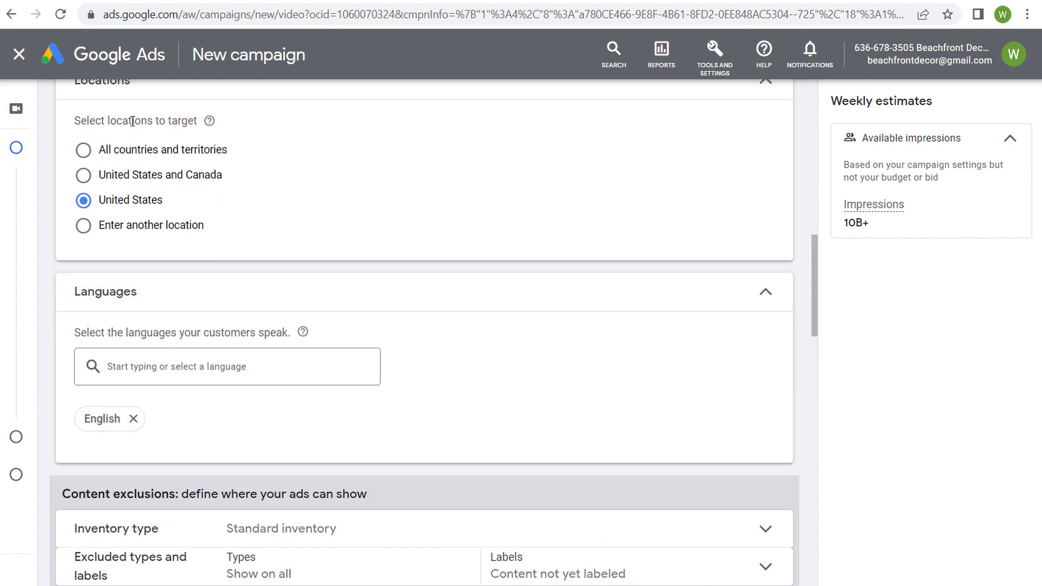
{"action": "scroll", "coordinate": [624, 211], "scroll_direction": "down", "scroll_amount": 1}
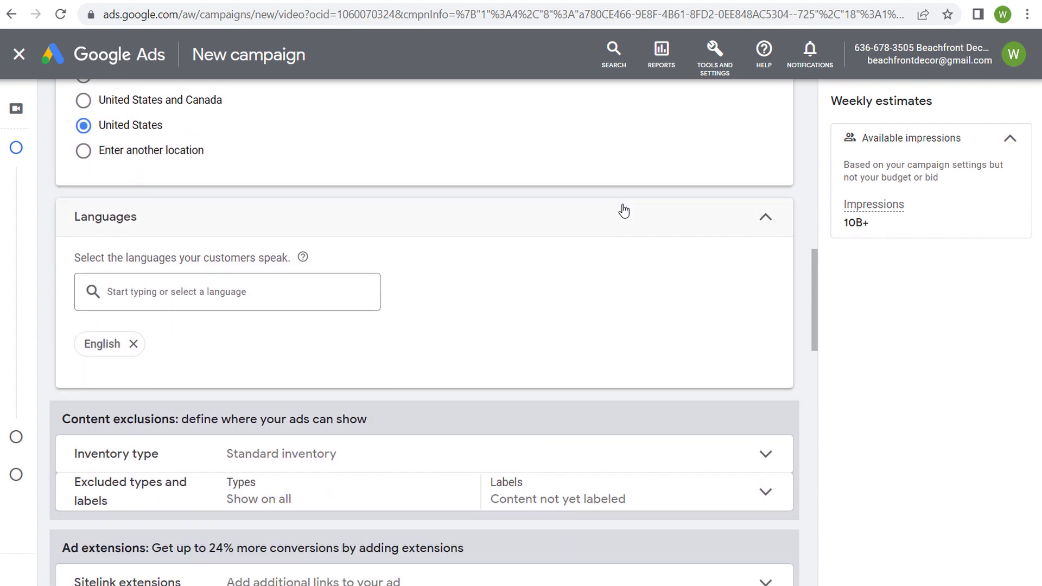
Expand Inventory type under Content exclusions to compare Expanded, Standard and Limited inventory, and collapse it again.
{"action": "scroll", "coordinate": [624, 211], "scroll_direction": "down", "scroll_amount": 5}
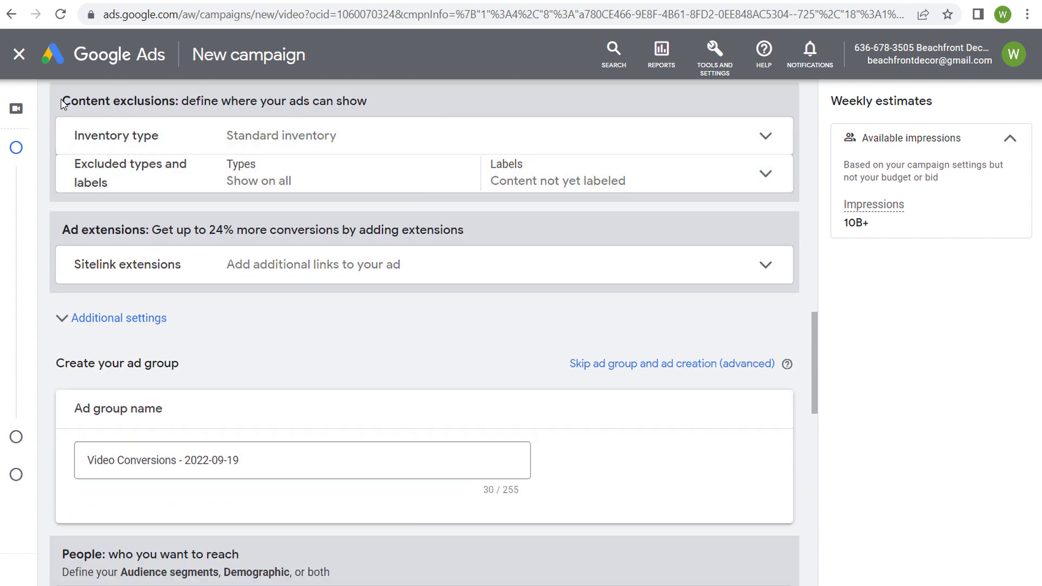
{"action": "left_click_drag", "start_coordinate": [65, 103], "coordinate": [393, 100]}
{"action": "left_click", "coordinate": [395, 95]}
{"action": "left_click", "coordinate": [380, 141]}
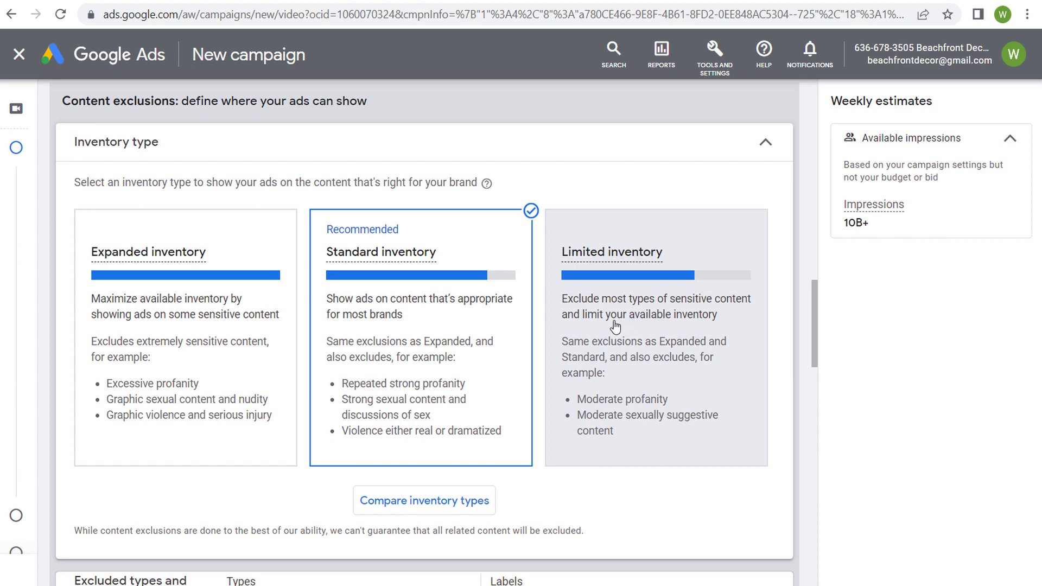
{"action": "mouse_move", "coordinate": [599, 259]}
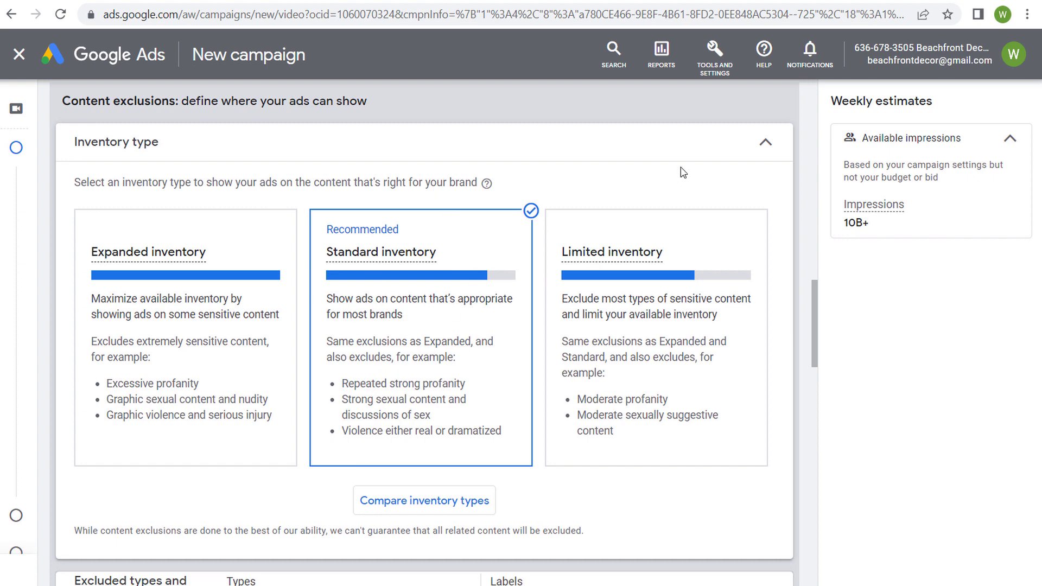
{"action": "left_click", "coordinate": [759, 148]}
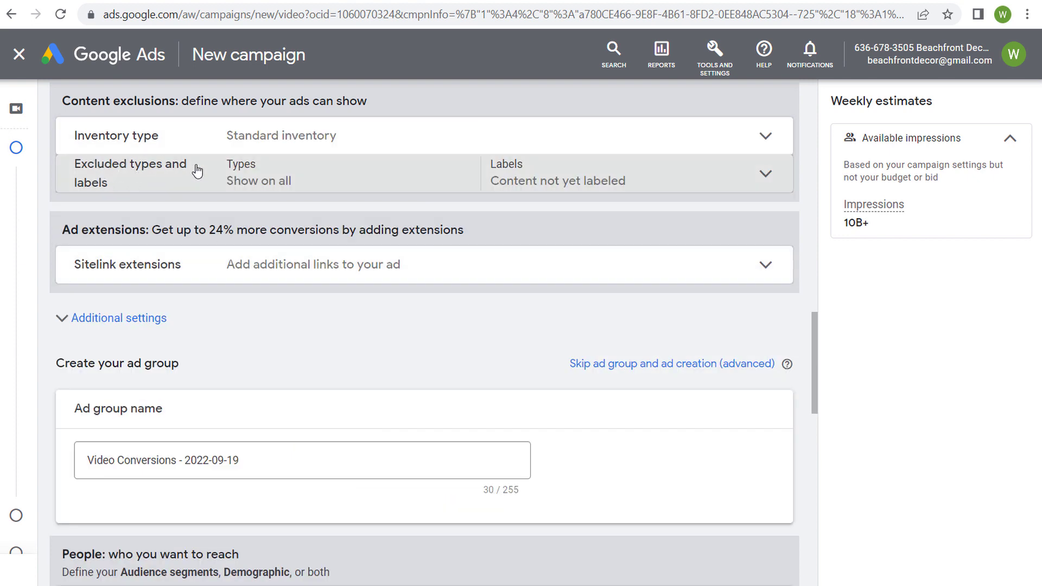
Exclude Embedded YouTube videos and Live streaming videos from the content types where the campaign's ads can show.
{"action": "left_click", "coordinate": [367, 171]}
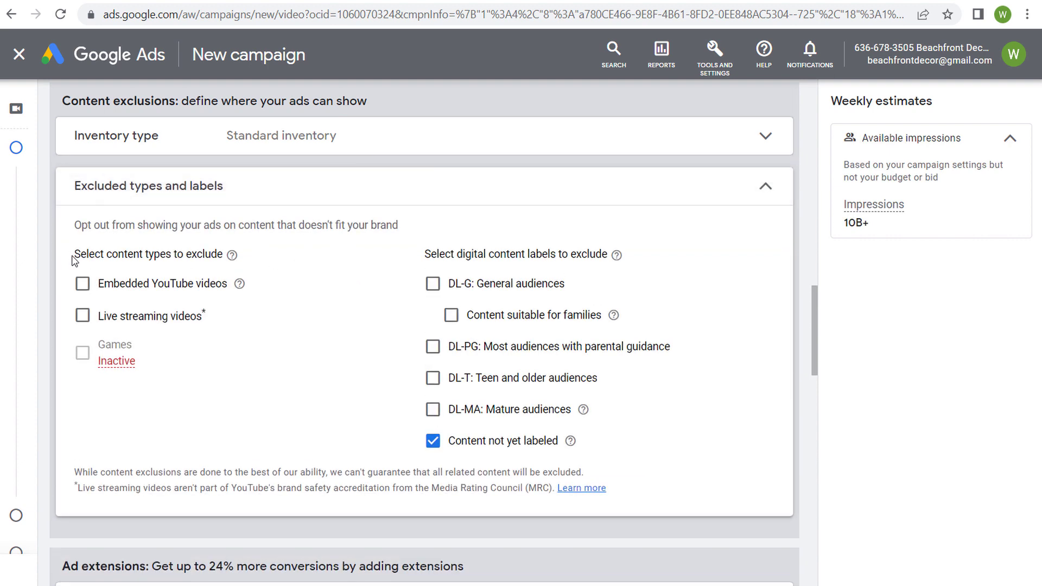
{"action": "left_click_drag", "start_coordinate": [75, 256], "coordinate": [215, 257]}
{"action": "left_click", "coordinate": [206, 255]}
{"action": "left_click", "coordinate": [83, 284]}
{"action": "left_click", "coordinate": [83, 316]}
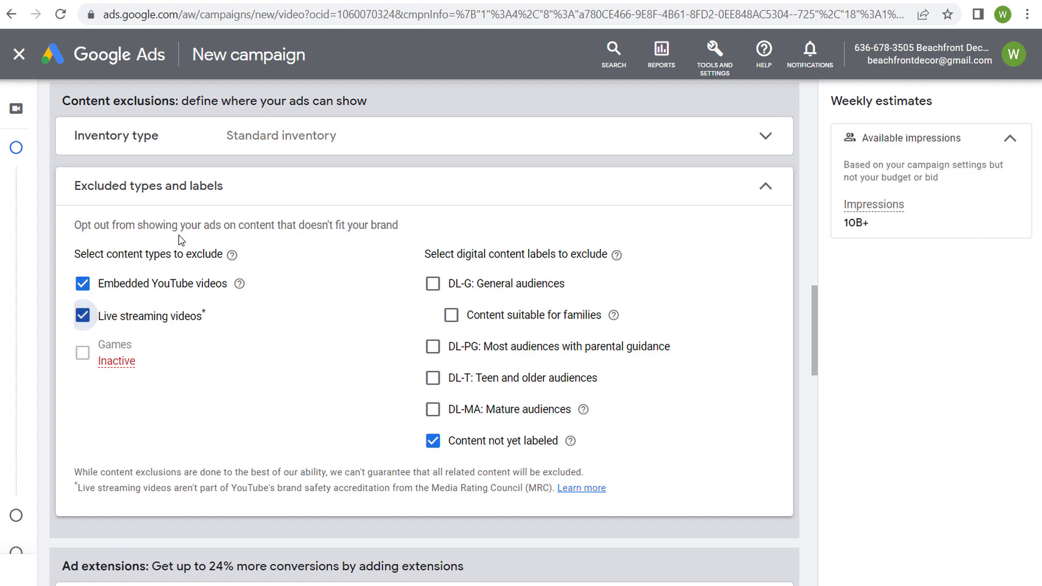
Try excluding the DL-MA: Mature audiences label, clear it again, check the estimated impressions, and collapse Excluded types and labels.
{"action": "left_click_drag", "start_coordinate": [426, 255], "coordinate": [565, 255]}
{"action": "left_click", "coordinate": [584, 254]}
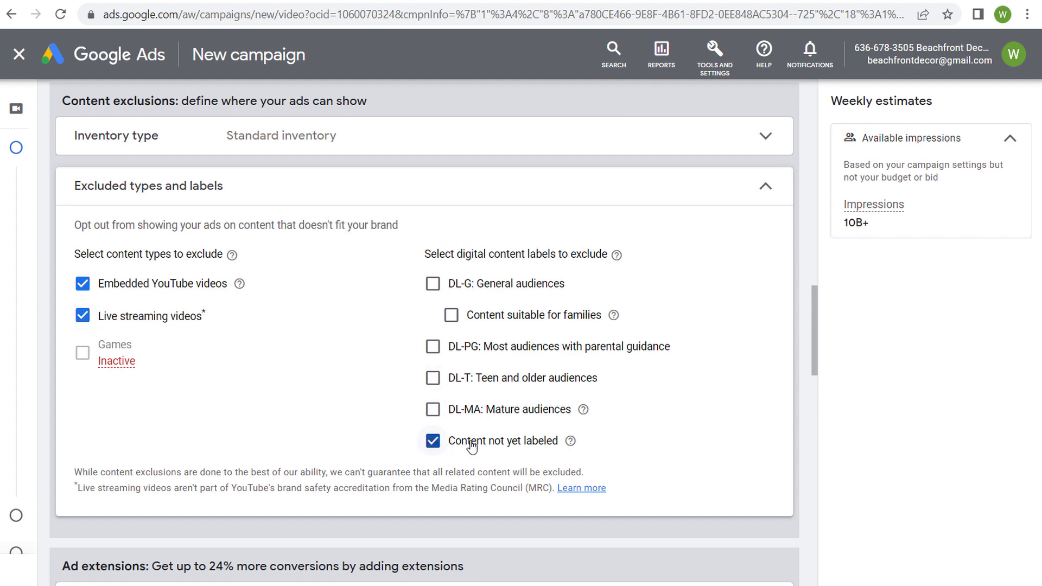
{"action": "left_click", "coordinate": [433, 410]}
{"action": "left_click", "coordinate": [432, 413]}
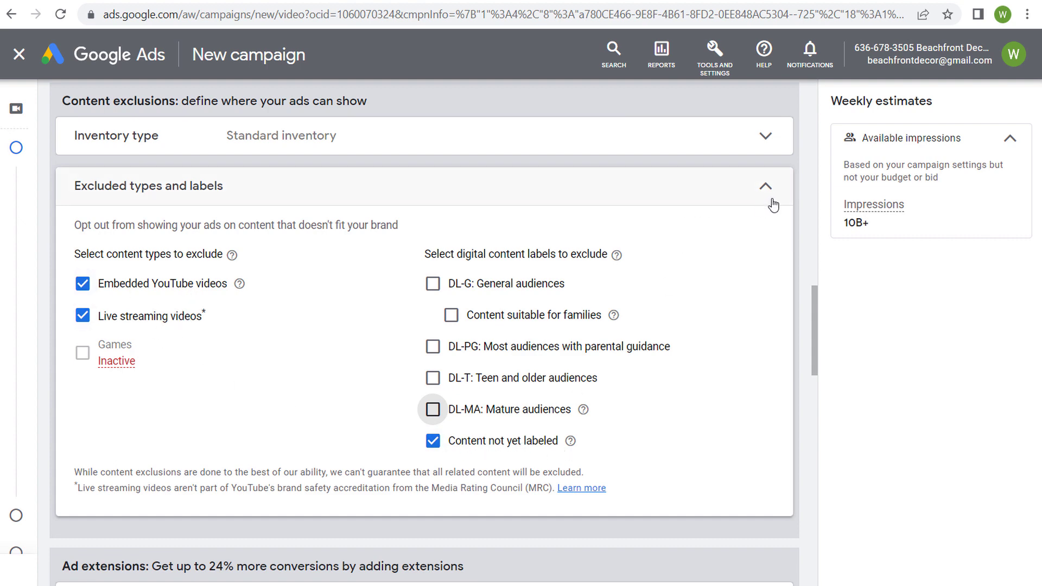
{"action": "left_click_drag", "start_coordinate": [874, 223], "coordinate": [851, 223]}
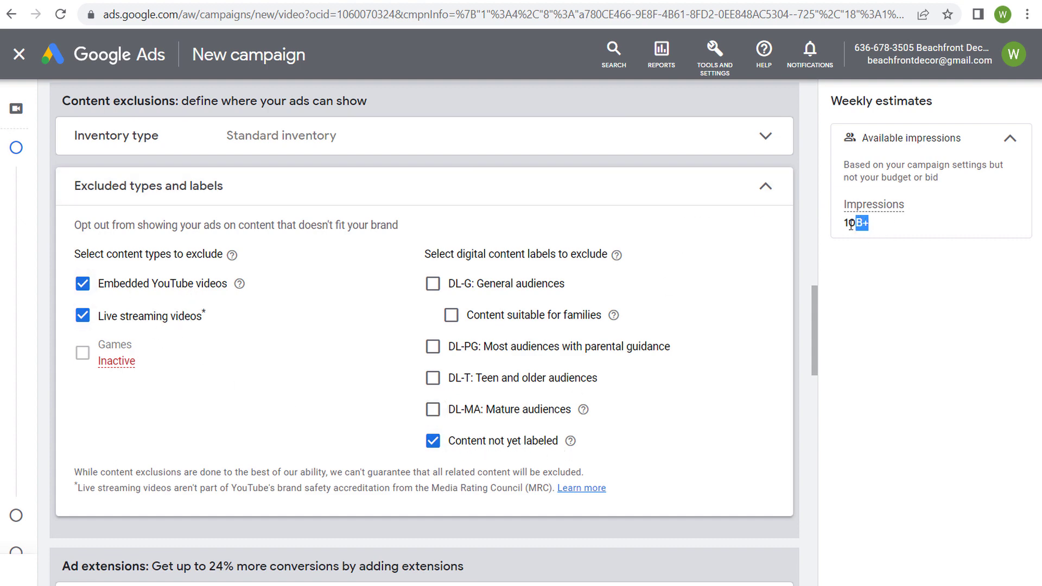
{"action": "left_click", "coordinate": [864, 263]}
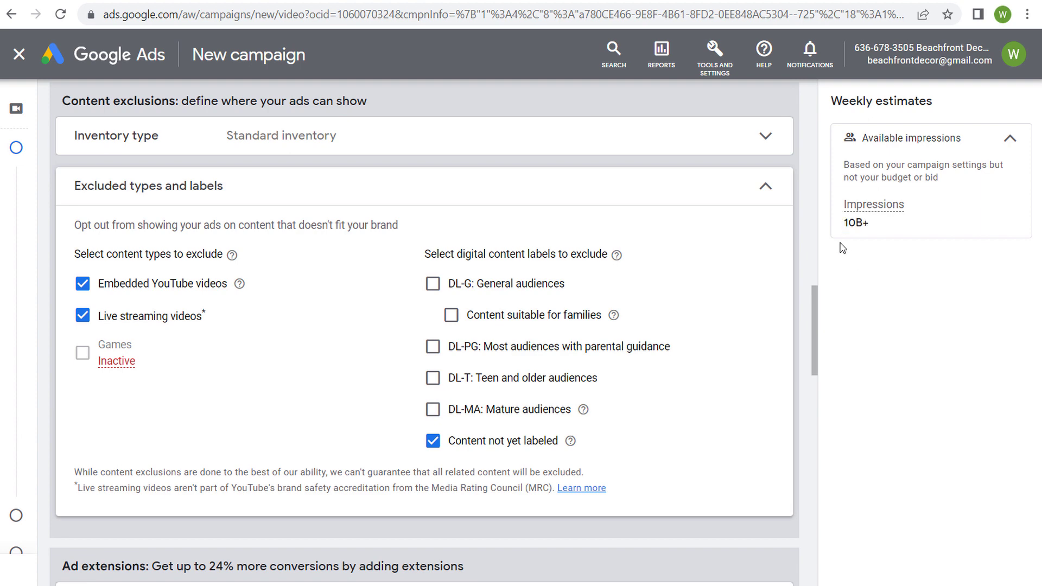
{"action": "left_click", "coordinate": [766, 187]}
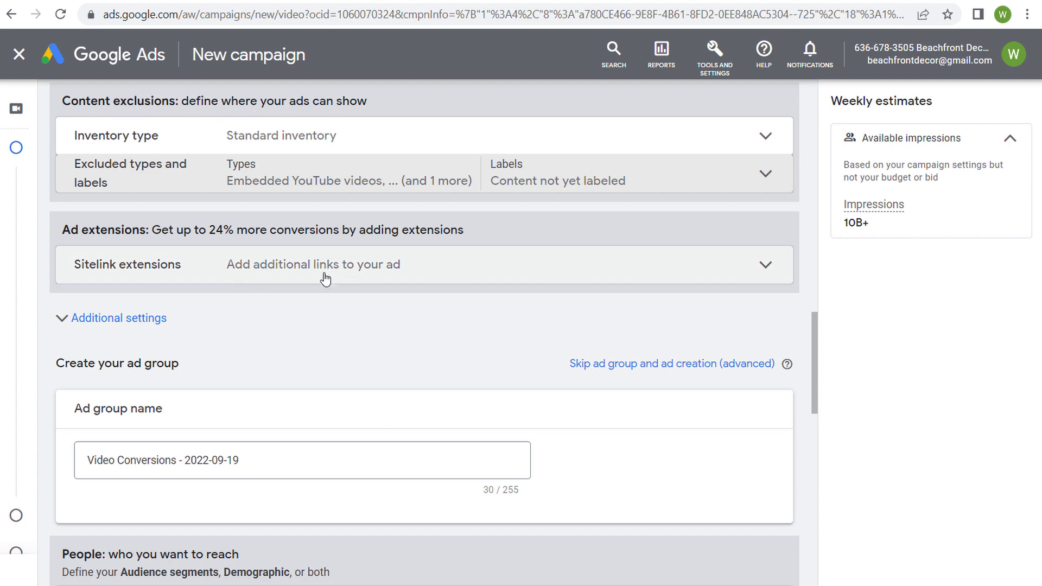
Expand Additional settings, review specific device targeting, restore showing on all eligible devices, and collapse Devices.
{"action": "left_click", "coordinate": [142, 319]}
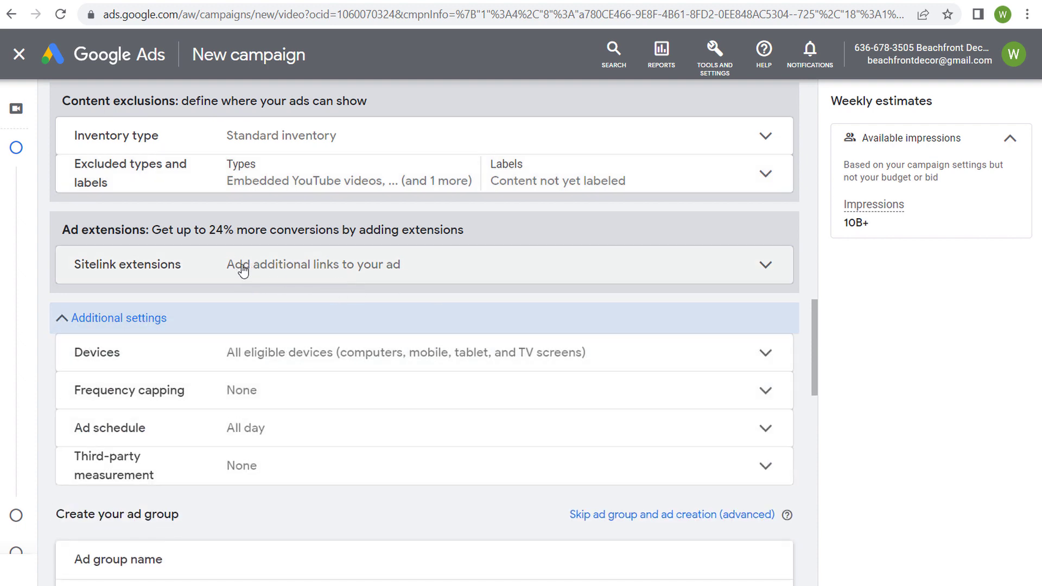
{"action": "left_click", "coordinate": [301, 368]}
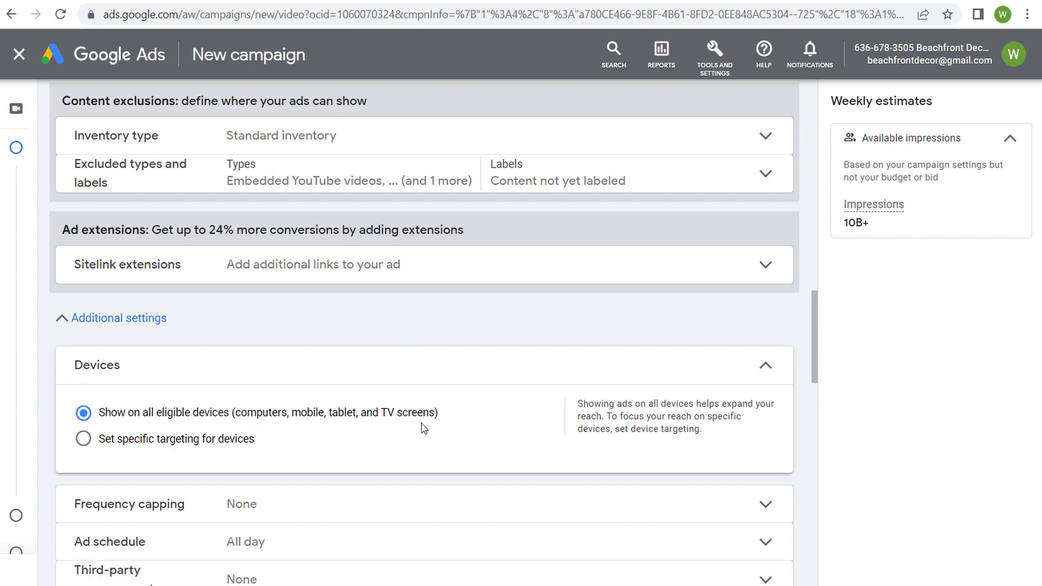
{"action": "left_click", "coordinate": [218, 440]}
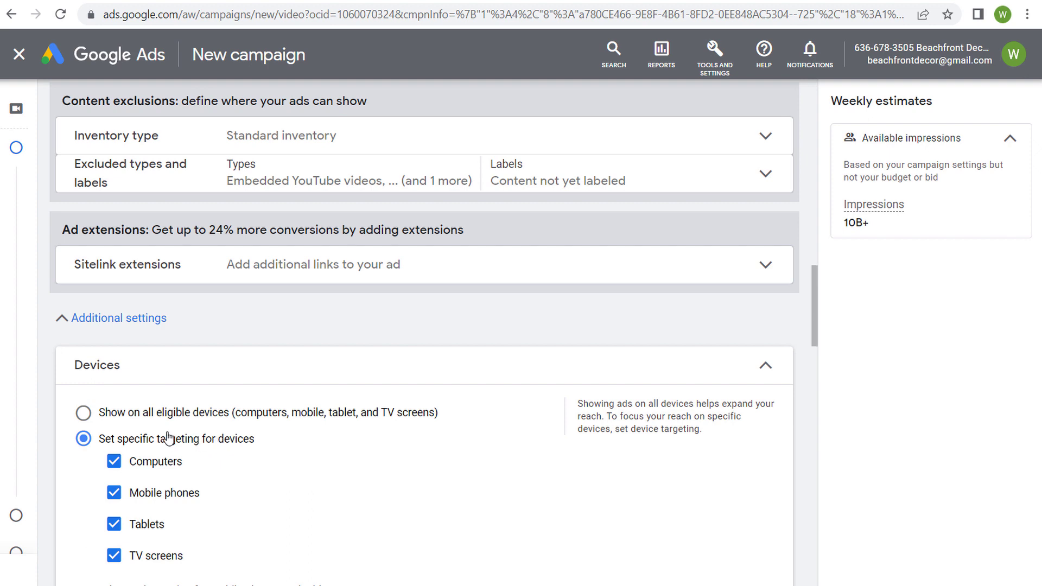
{"action": "scroll", "coordinate": [288, 437], "scroll_direction": "down", "scroll_amount": 4}
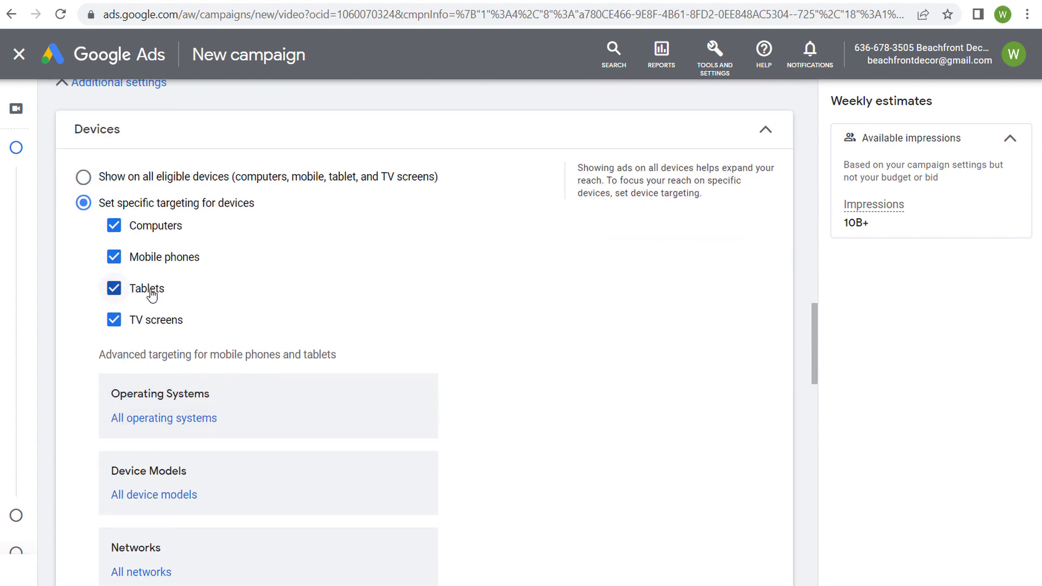
{"action": "left_click", "coordinate": [94, 179]}
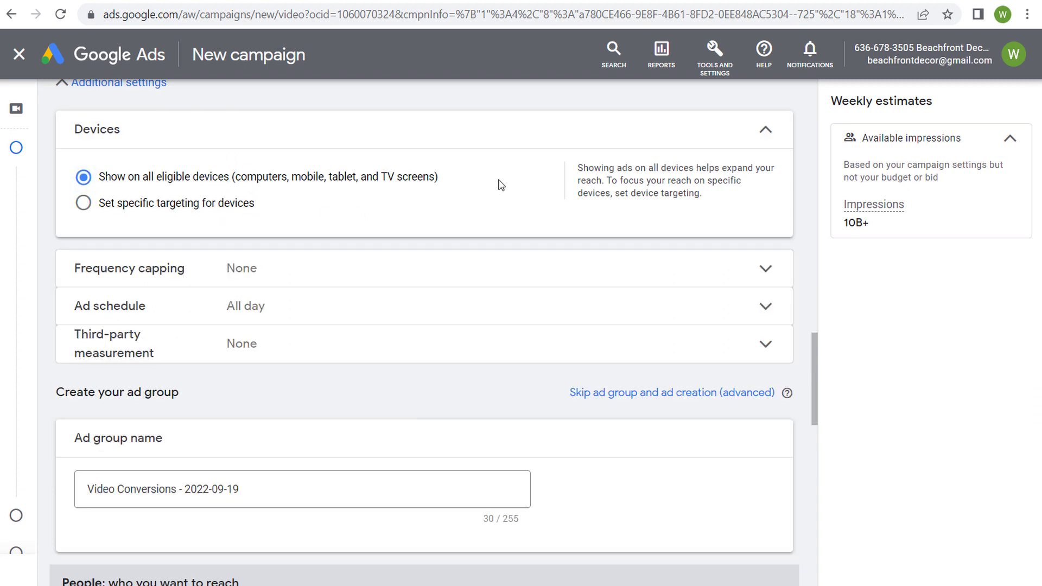
{"action": "left_click", "coordinate": [766, 132]}
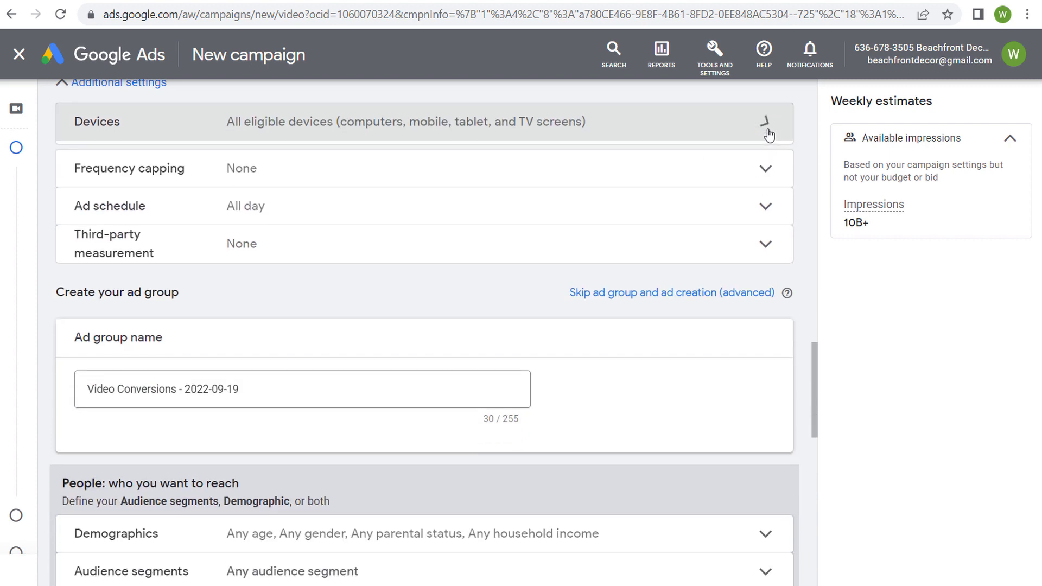
Expand Frequency capping, try a view frequency cap of 3 per day, and turn the cap off.
{"action": "left_click", "coordinate": [275, 163]}
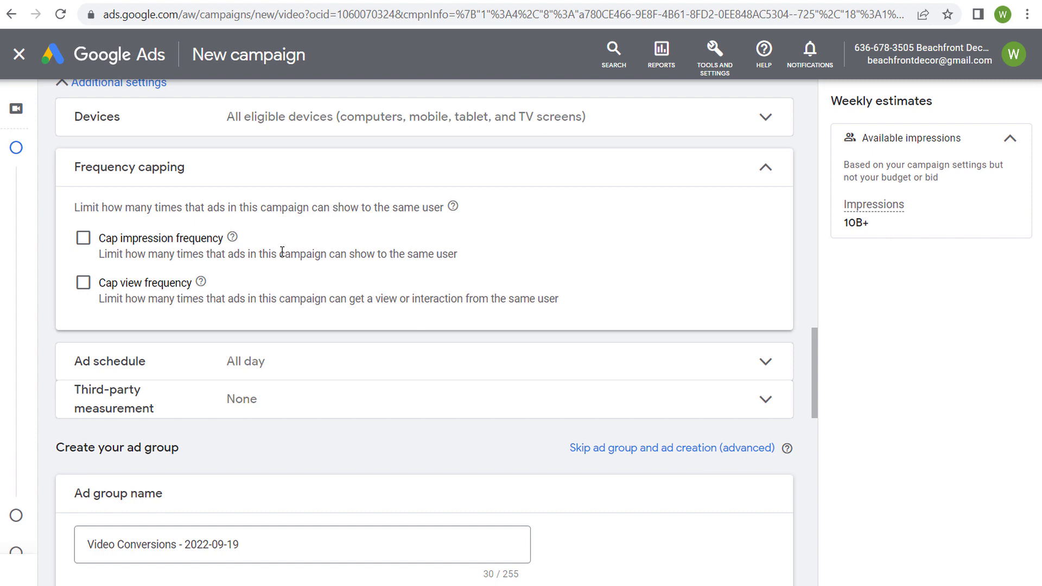
{"action": "left_click", "coordinate": [83, 282]}
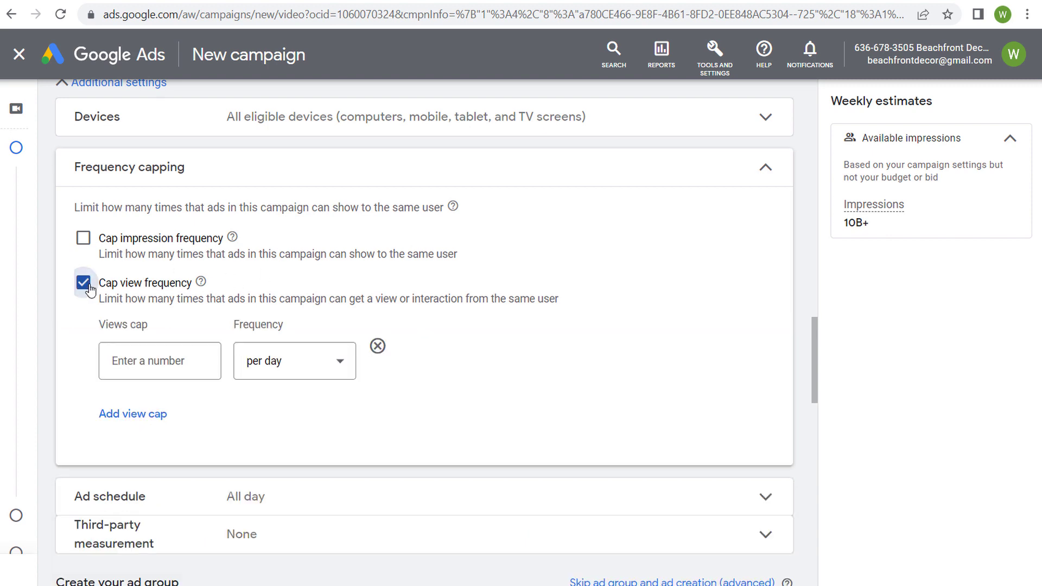
{"action": "left_click", "coordinate": [140, 359]}
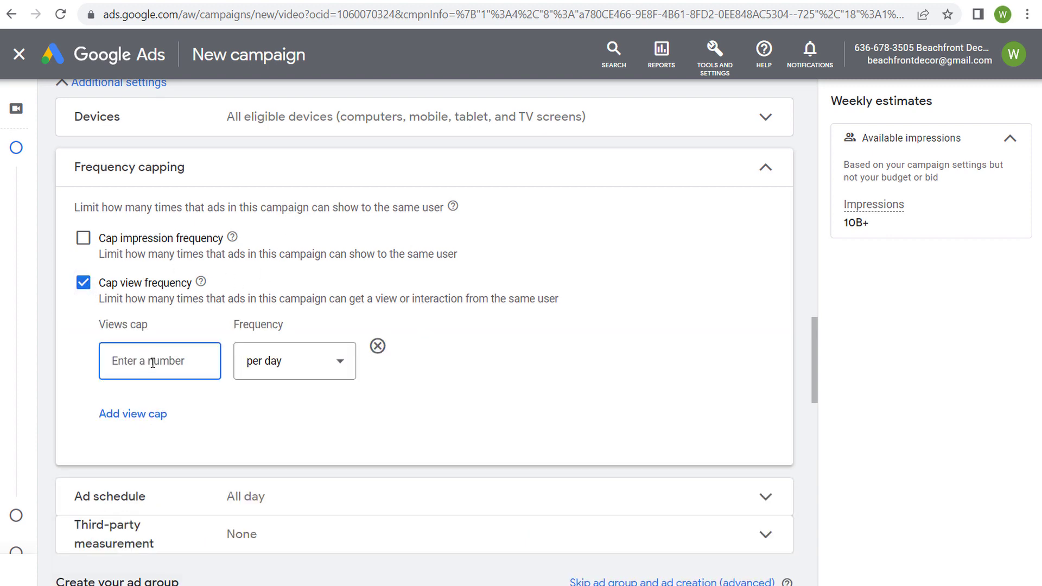
{"action": "type", "text": "3"}
{"action": "left_click", "coordinate": [83, 283]}
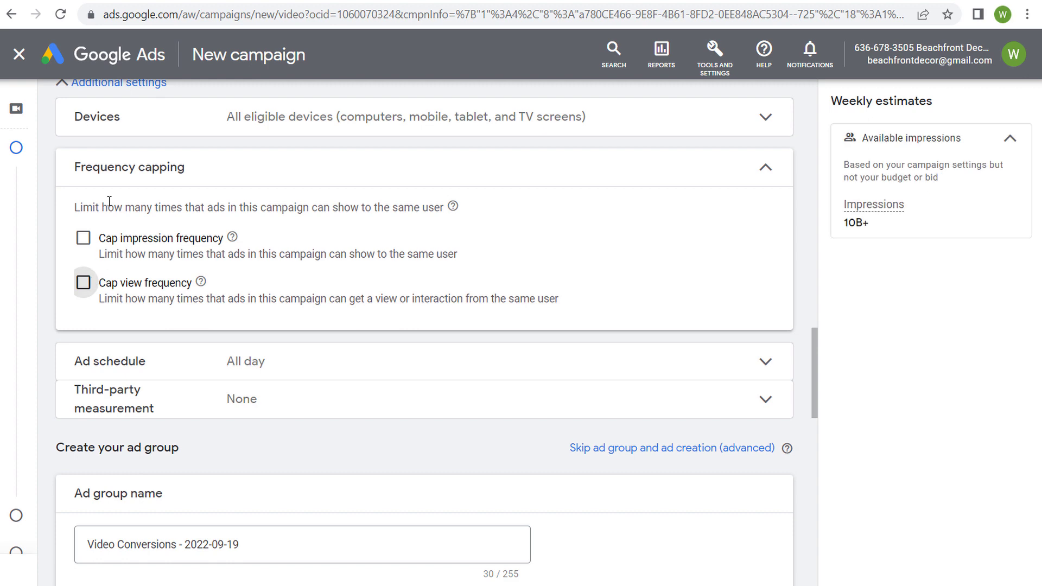
Cap the view frequency at 3 views per day and collapse Frequency capping.
{"action": "left_click", "coordinate": [83, 282]}
{"action": "left_click", "coordinate": [209, 365]}
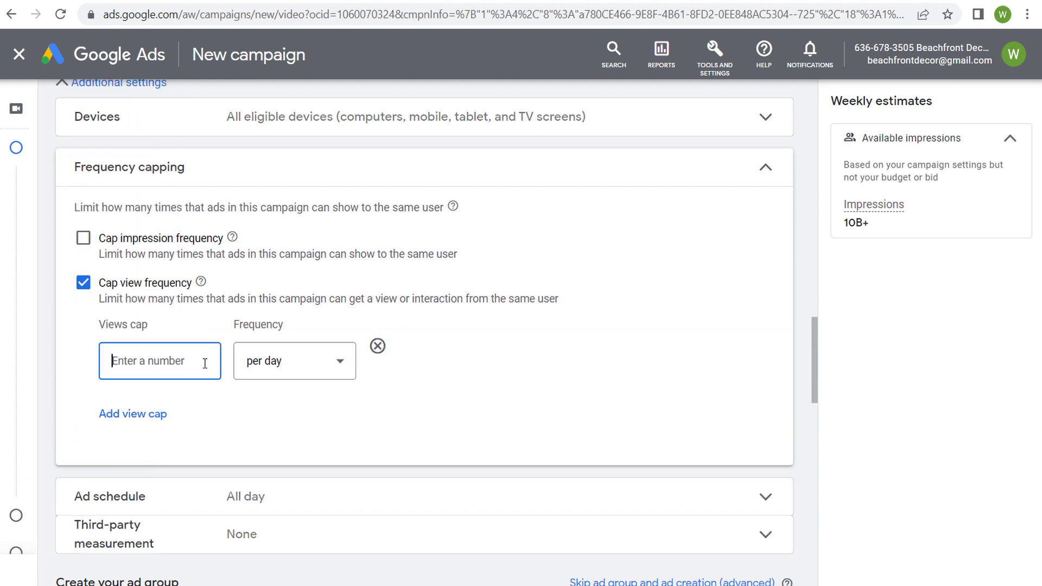
{"action": "type", "text": "3"}
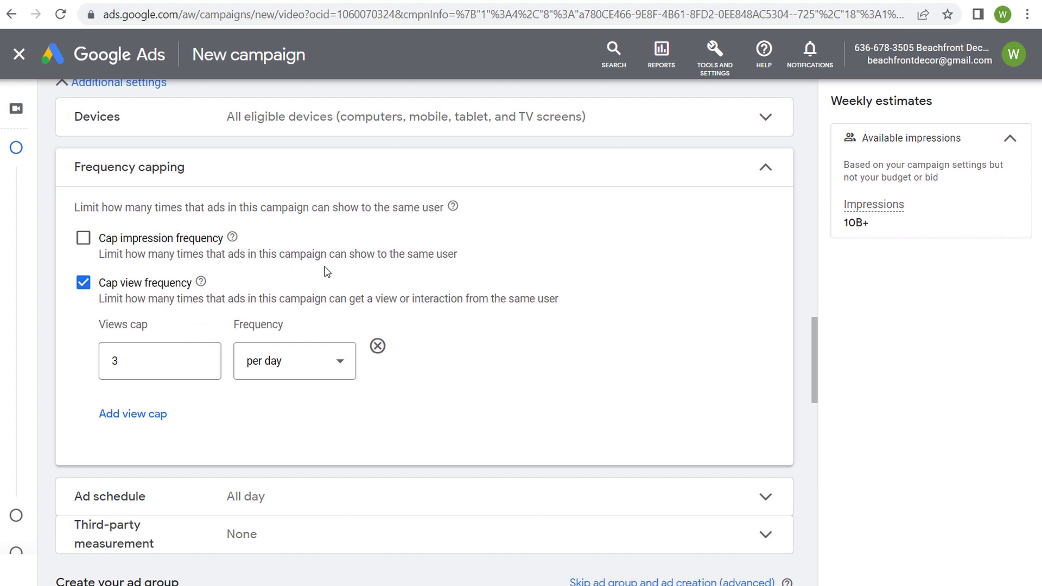
{"action": "left_click", "coordinate": [764, 168]}
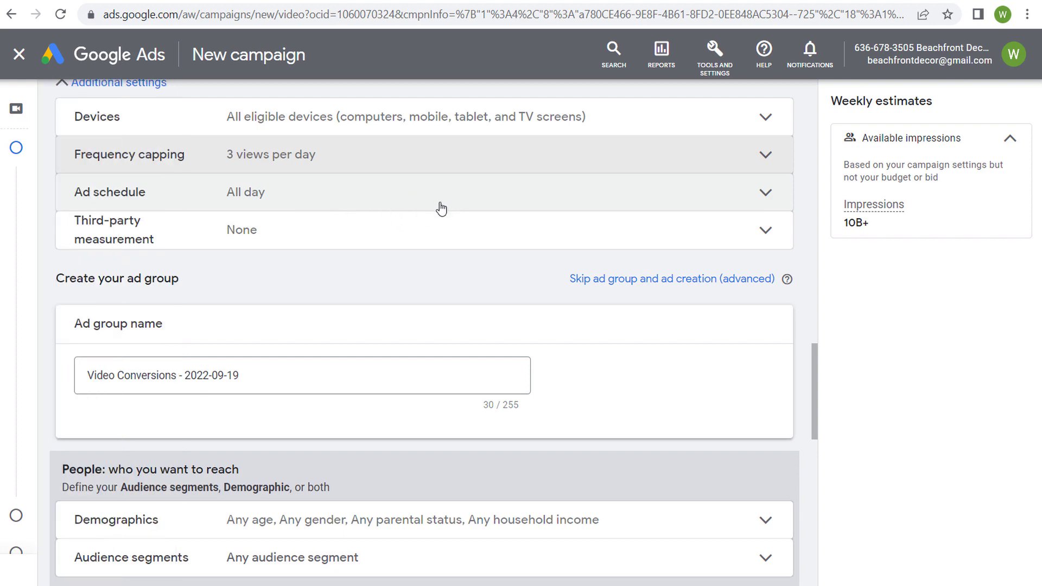
Review the People section of the ad group, reading the Optimized targeting description and the audience definition text.
{"action": "scroll", "coordinate": [527, 261], "scroll_direction": "down", "scroll_amount": 1}
{"action": "scroll", "coordinate": [530, 252], "scroll_direction": "down", "scroll_amount": 1}
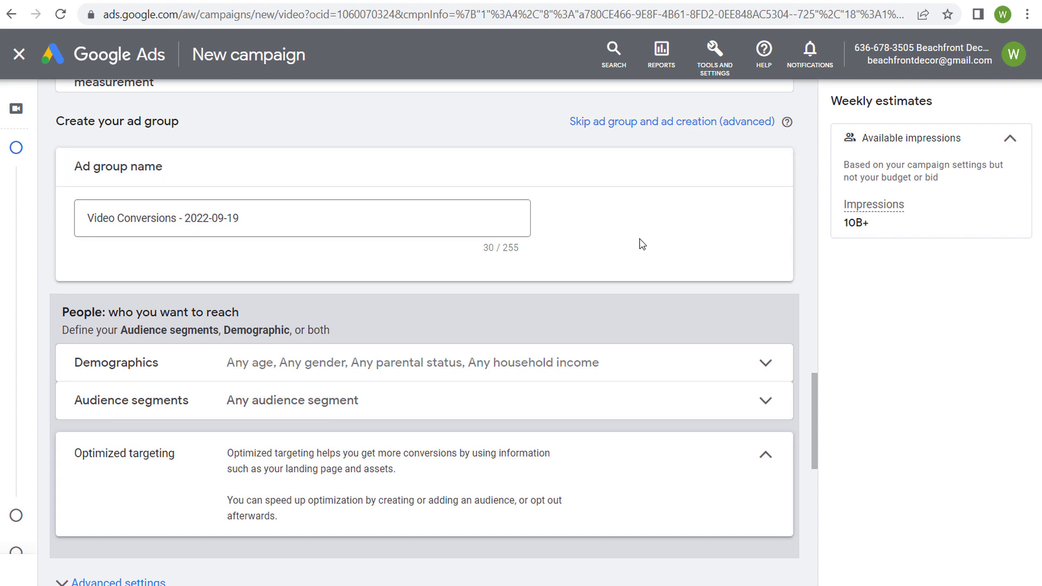
{"action": "scroll", "coordinate": [640, 242], "scroll_direction": "down", "scroll_amount": 1}
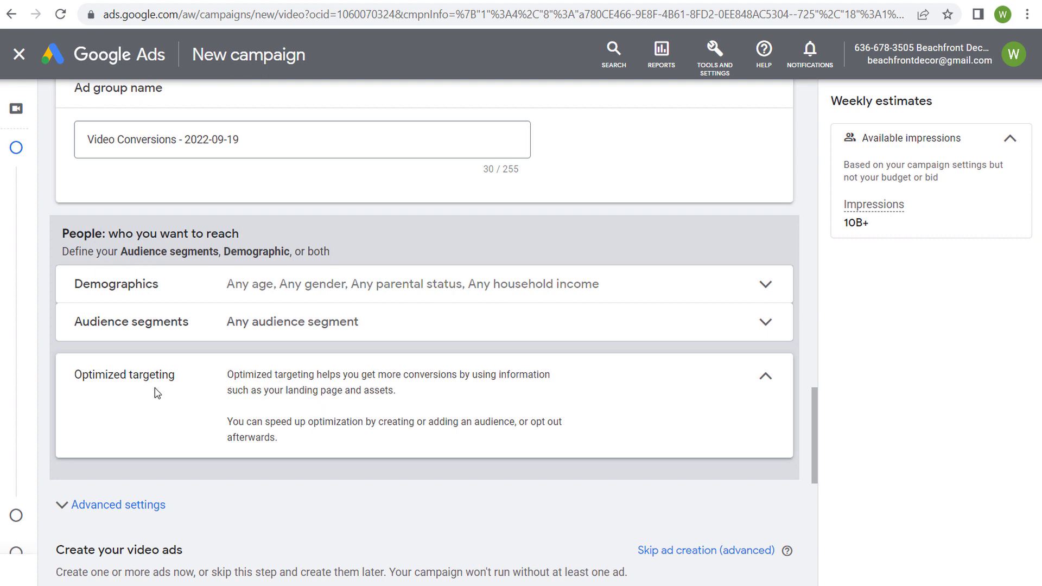
{"action": "left_click_drag", "start_coordinate": [238, 376], "coordinate": [466, 384]}
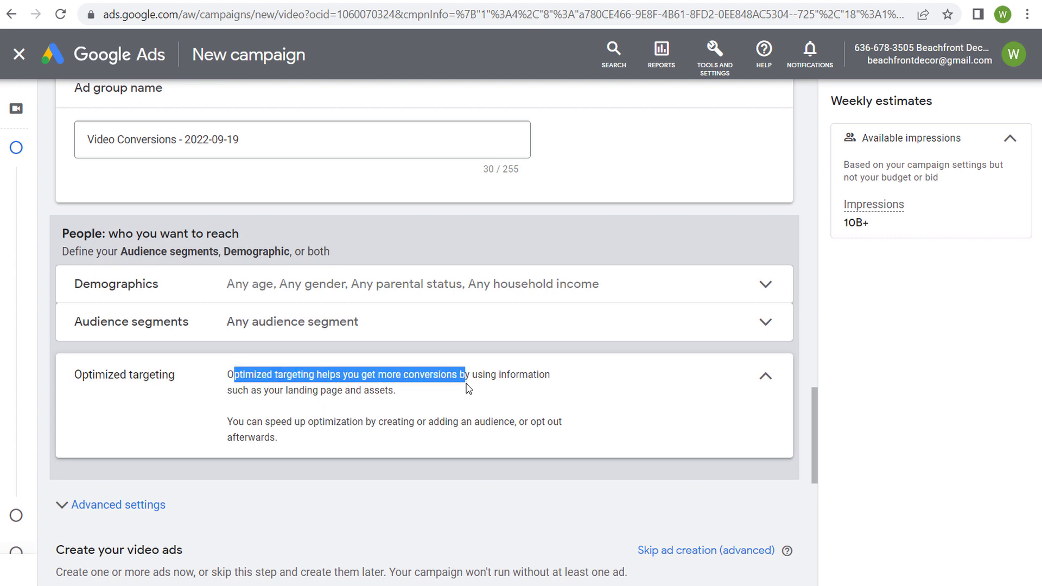
{"action": "left_click", "coordinate": [462, 398]}
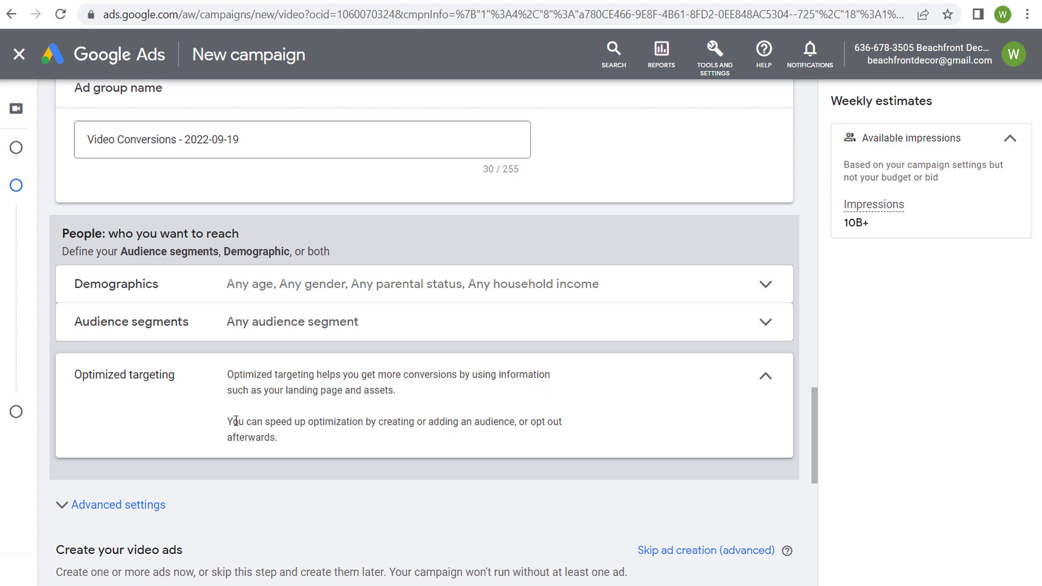
{"action": "left_click_drag", "start_coordinate": [236, 421], "coordinate": [454, 416]}
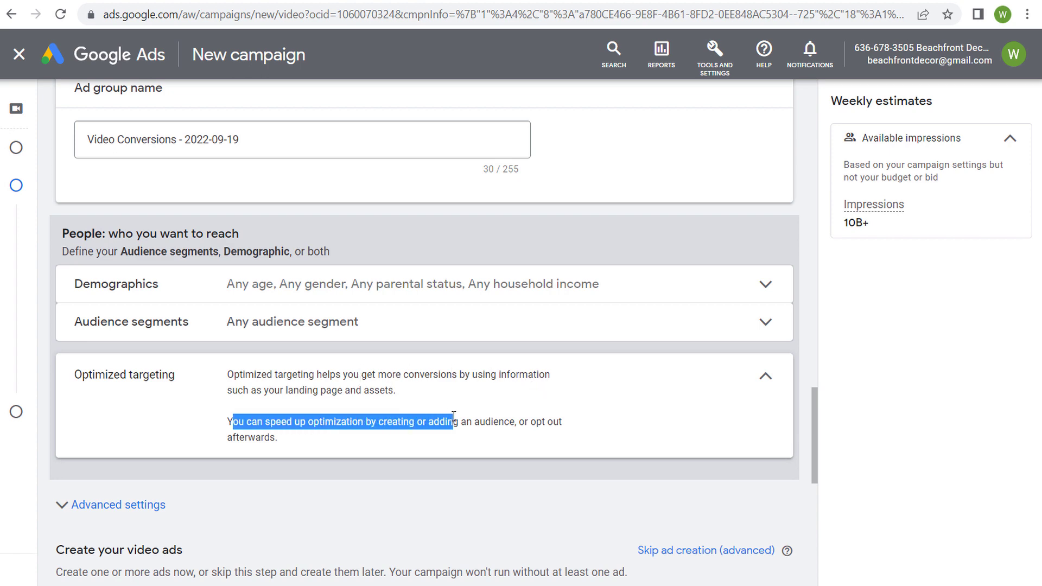
{"action": "left_click", "coordinate": [544, 422]}
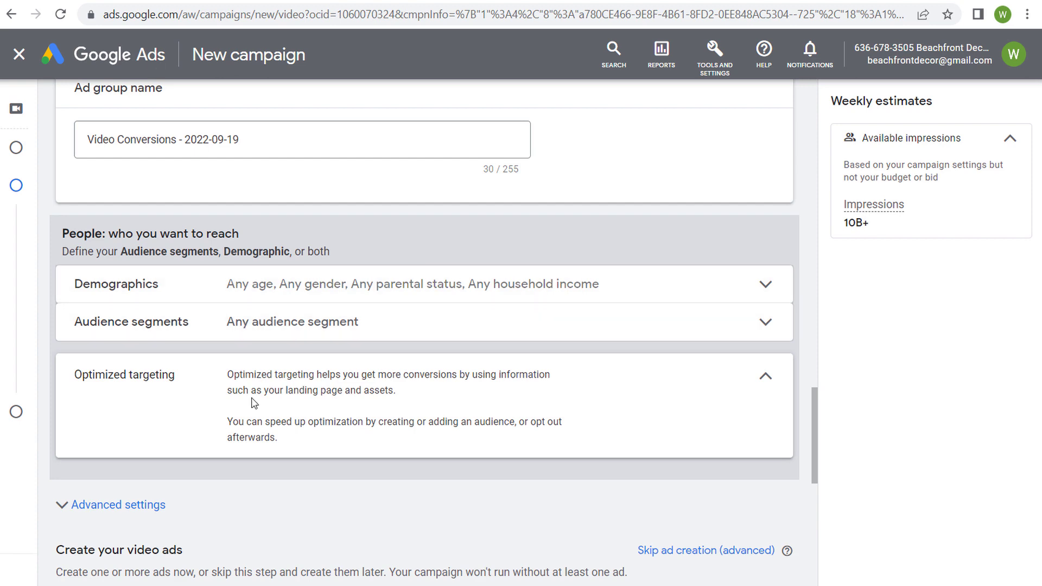
{"action": "left_click_drag", "start_coordinate": [234, 373], "coordinate": [552, 373]}
{"action": "left_click", "coordinate": [598, 388]}
{"action": "left_click_drag", "start_coordinate": [124, 245], "coordinate": [259, 241]}
{"action": "left_click", "coordinate": [331, 249]}
Expand Demographics and look over the gender, age, parental status and household income options.
{"action": "left_click", "coordinate": [681, 285]}
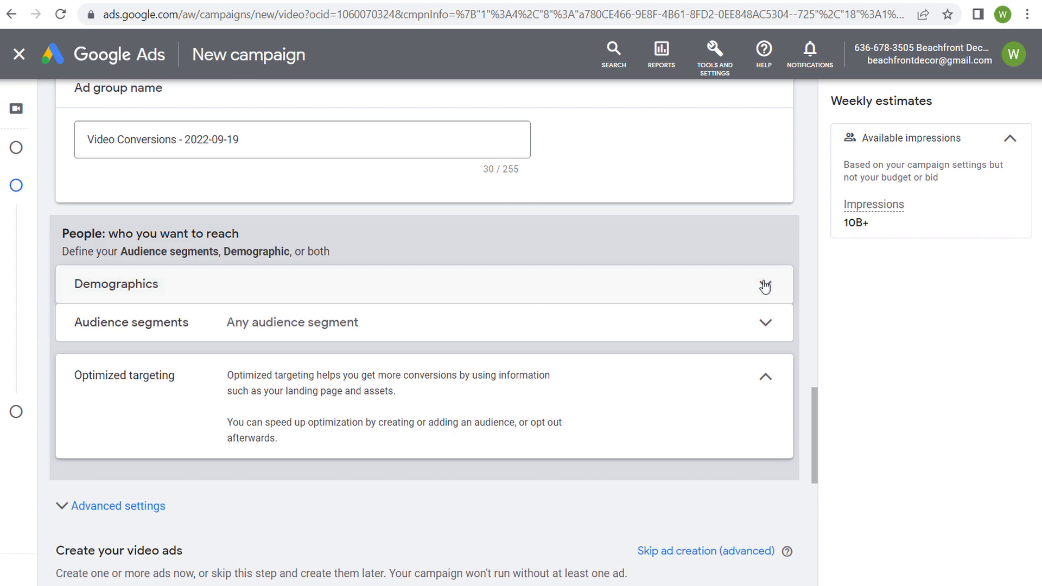
{"action": "scroll", "coordinate": [598, 239], "scroll_direction": "down", "scroll_amount": 4}
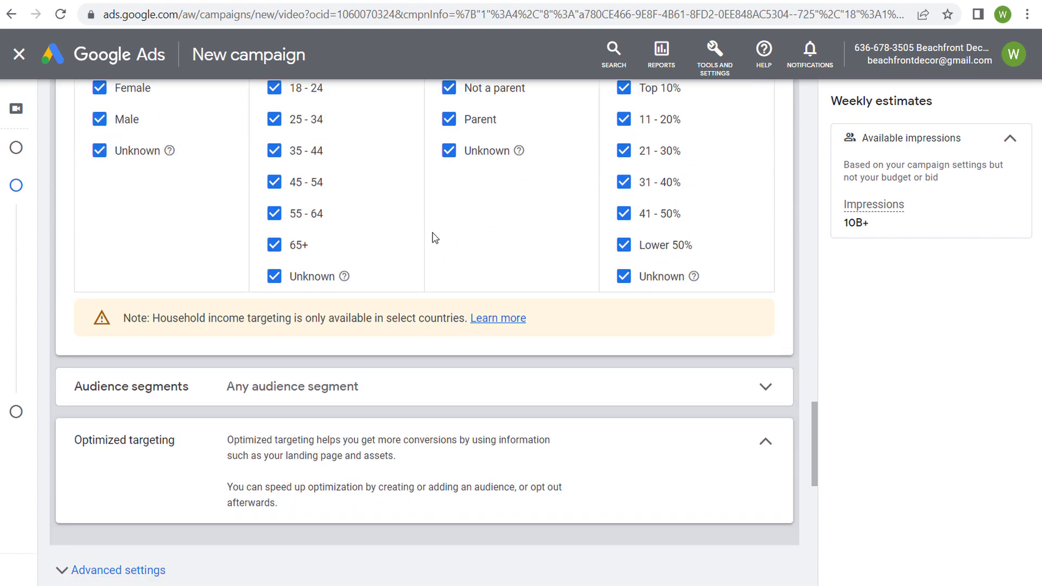
{"action": "scroll", "coordinate": [422, 234], "scroll_direction": "up", "scroll_amount": 3}
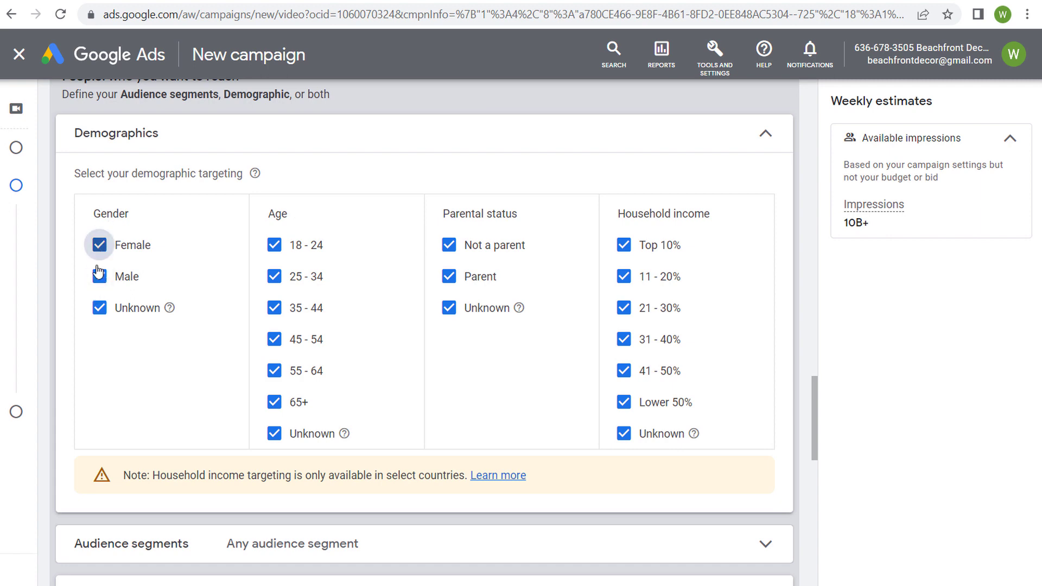
Try limiting gender targeting to Male only and to Female only, and restore all three gender options.
{"action": "left_click", "coordinate": [99, 245]}
{"action": "left_click", "coordinate": [98, 311]}
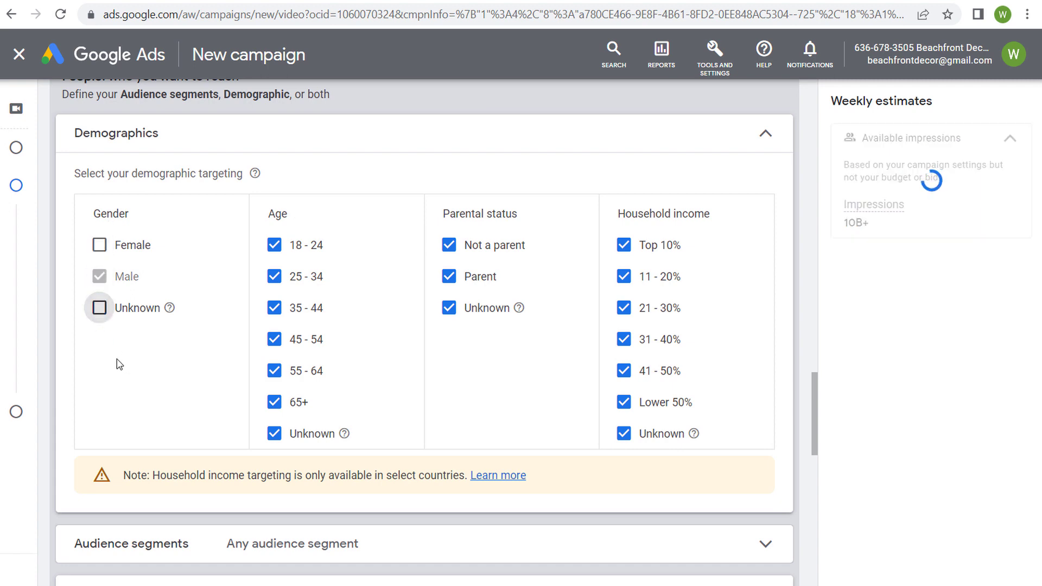
{"action": "left_click", "coordinate": [99, 245]}
{"action": "left_click", "coordinate": [101, 277]}
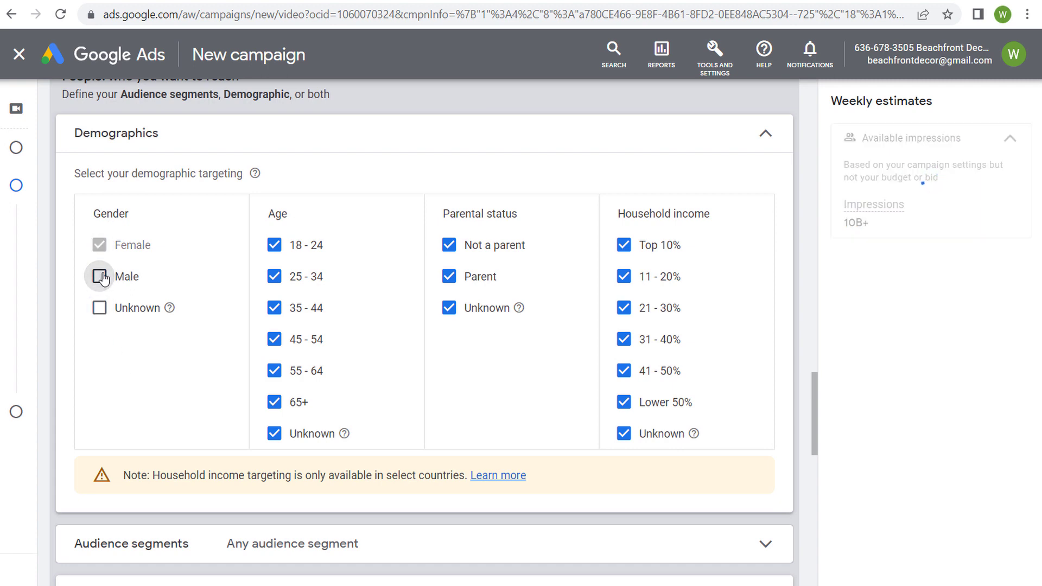
{"action": "left_click", "coordinate": [101, 277]}
{"action": "left_click", "coordinate": [101, 309]}
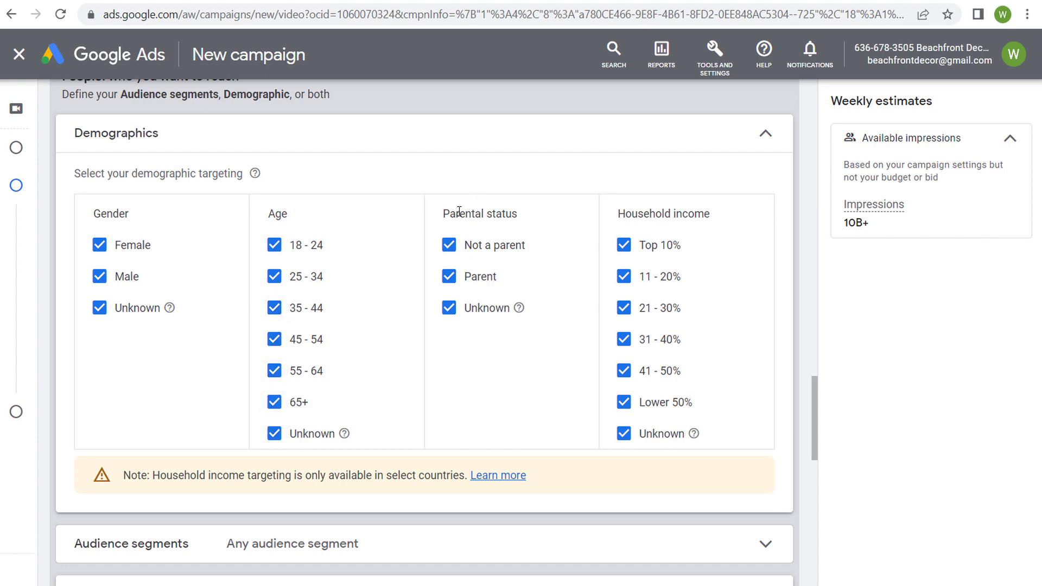
Read the Parental status and Household income headings and the note on household income targeting availability.
{"action": "left_click_drag", "start_coordinate": [460, 212], "coordinate": [542, 220]}
{"action": "left_click", "coordinate": [565, 228]}
{"action": "left_click_drag", "start_coordinate": [621, 212], "coordinate": [726, 211]}
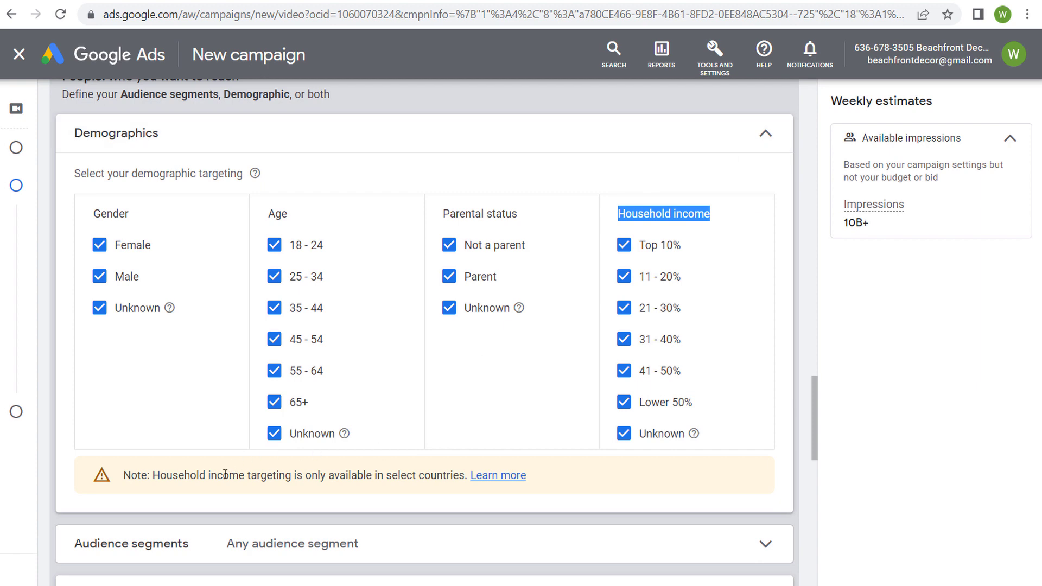
{"action": "left_click_drag", "start_coordinate": [224, 476], "coordinate": [296, 477]}
{"action": "left_click", "coordinate": [389, 482]}
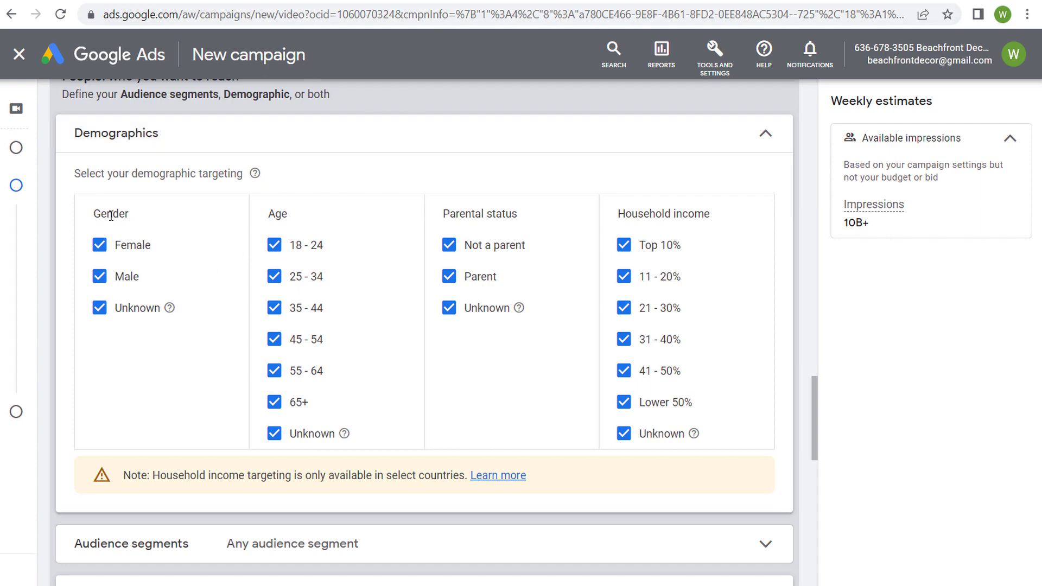
Limit gender targeting to Female and exclude the 18 - 24 and Unknown age groups.
{"action": "left_click", "coordinate": [100, 278]}
{"action": "left_click", "coordinate": [101, 309]}
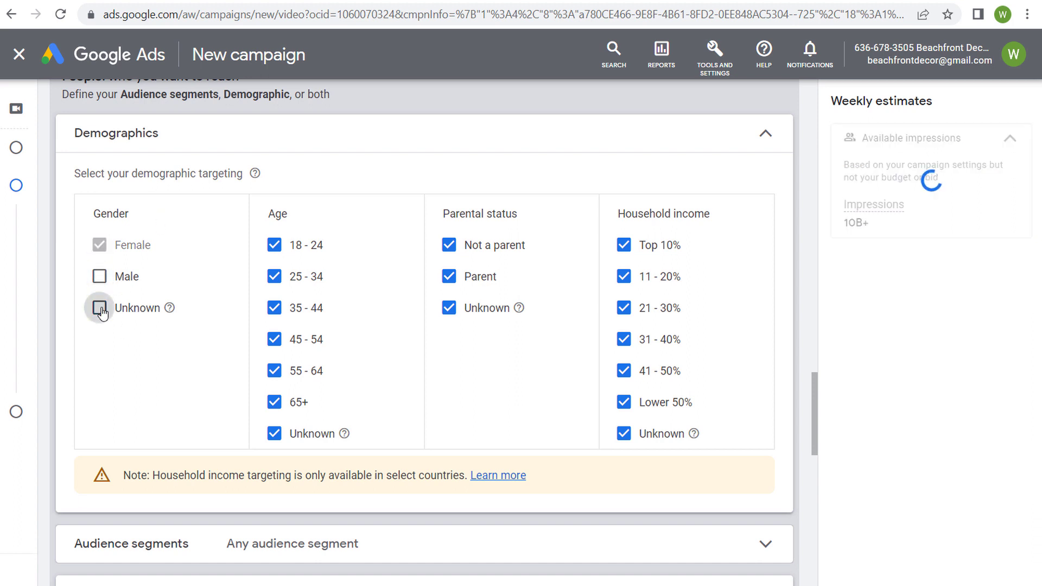
{"action": "left_click", "coordinate": [274, 245]}
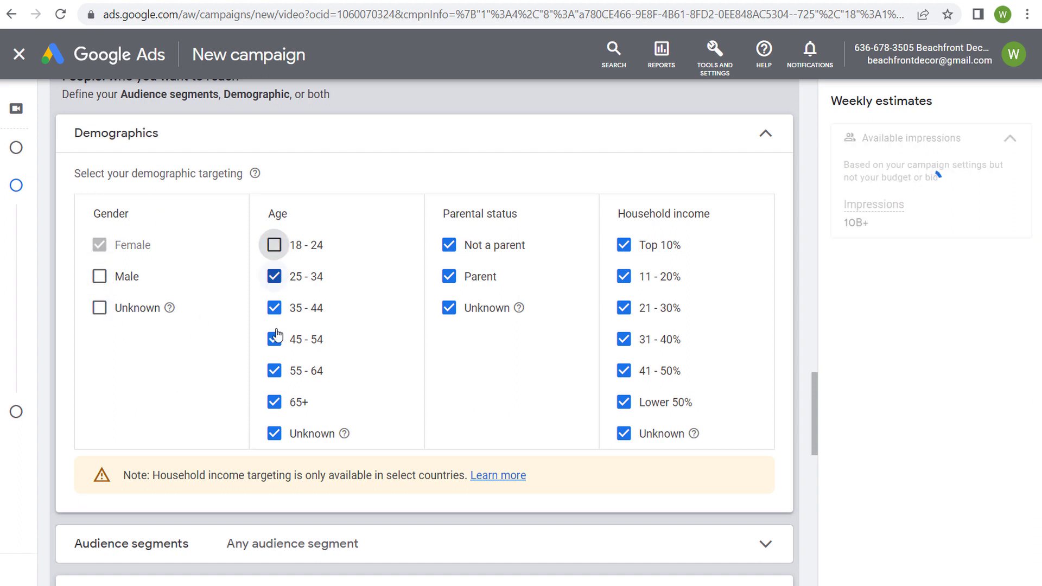
{"action": "left_click", "coordinate": [274, 433]}
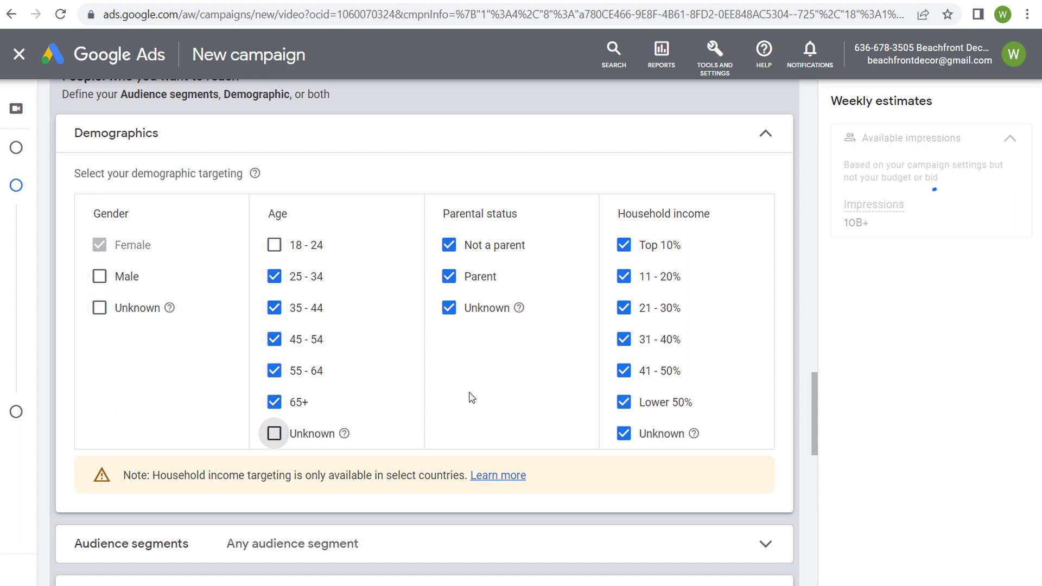
Try limiting parental status to Parent only, and restore the Not a parent and Unknown options.
{"action": "left_click", "coordinate": [483, 243]}
{"action": "left_click", "coordinate": [449, 307]}
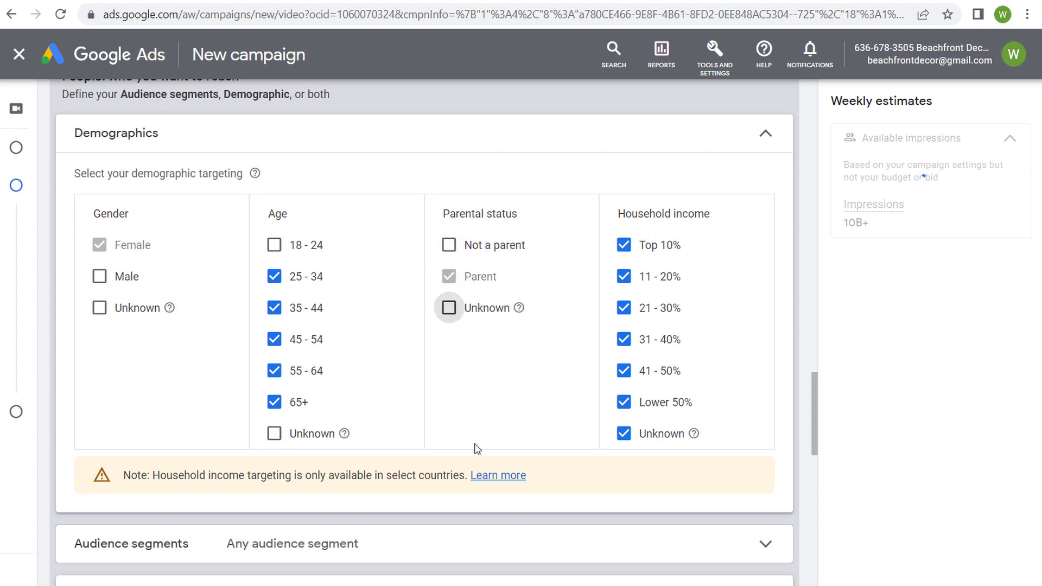
{"action": "left_click", "coordinate": [449, 307]}
{"action": "left_click", "coordinate": [449, 244]}
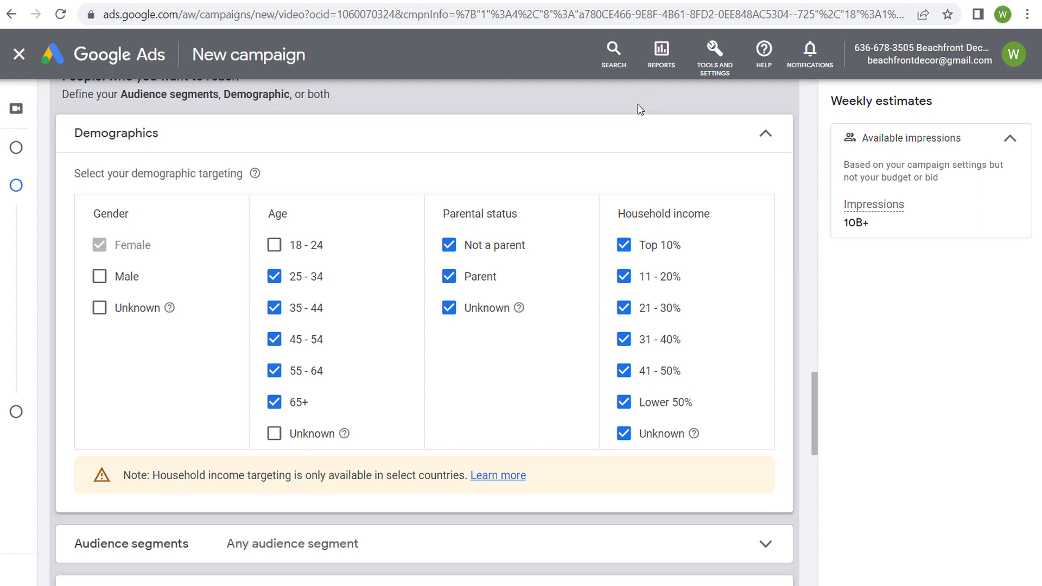
Collapse Demographics and expand Audience segments to show its segment types.
{"action": "left_click", "coordinate": [765, 136]}
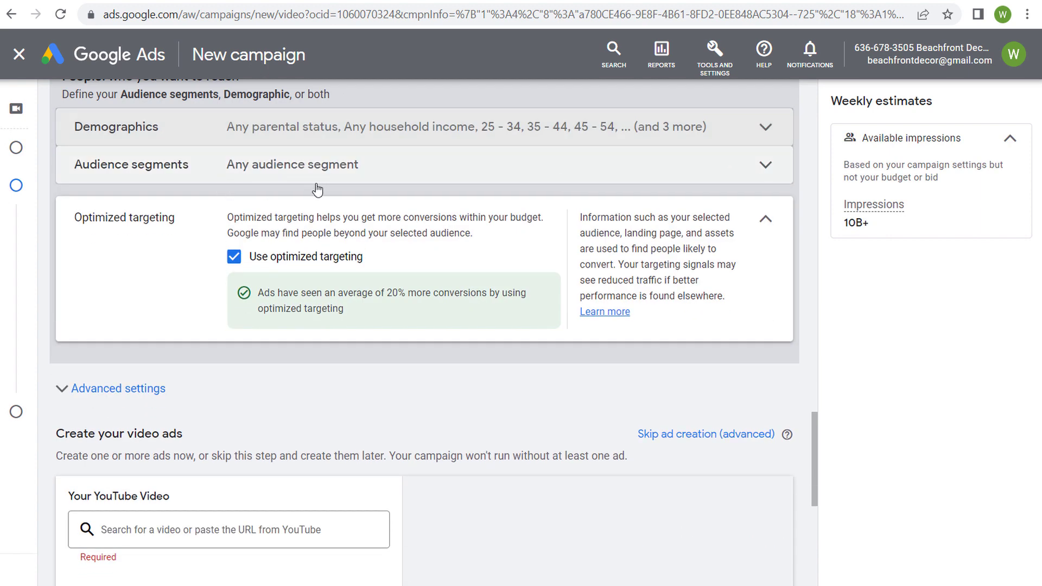
{"action": "left_click", "coordinate": [143, 174]}
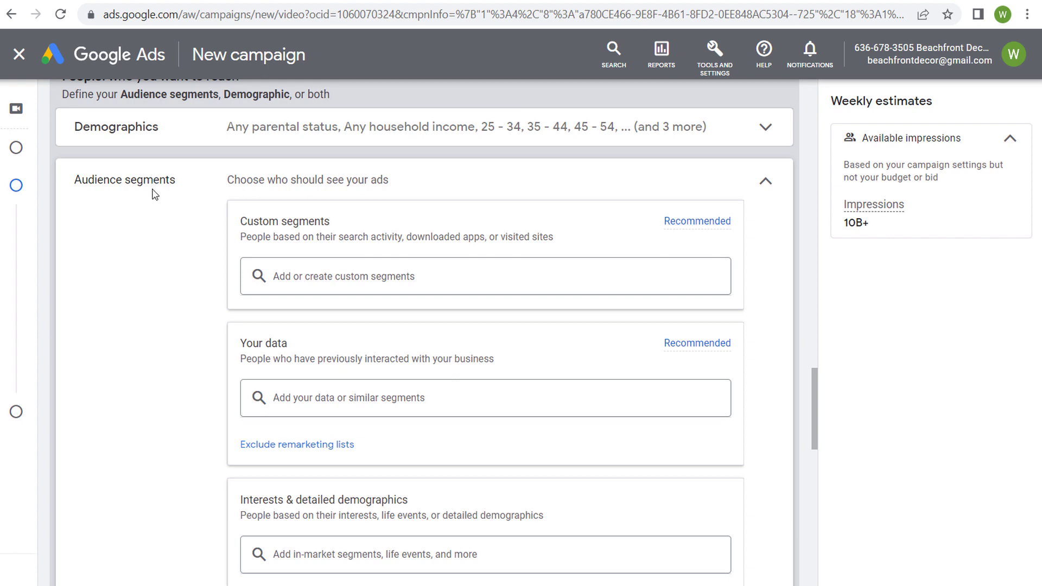
{"action": "scroll", "coordinate": [140, 233], "scroll_direction": "down", "scroll_amount": 1}
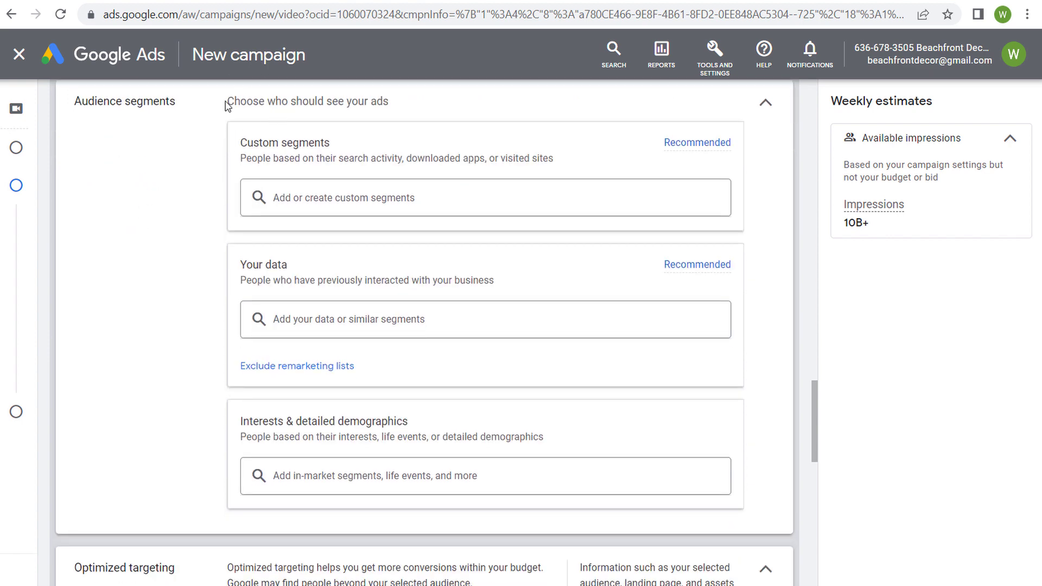
Examine the Custom segments, Your data, and Interests & detailed demographics options for choosing who should see the ads.
{"action": "left_click_drag", "start_coordinate": [228, 105], "coordinate": [424, 117]}
{"action": "left_click", "coordinate": [424, 117]}
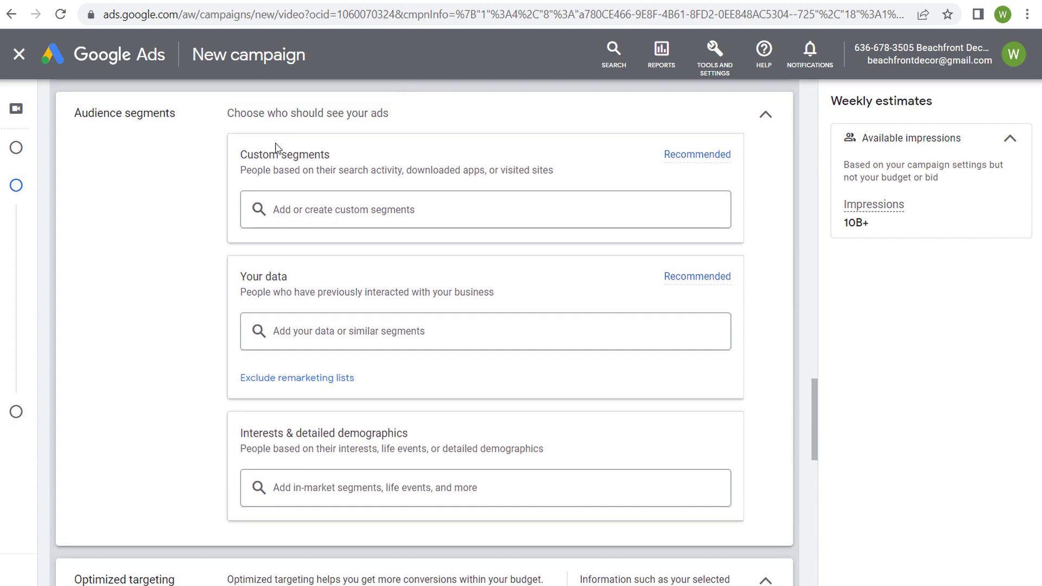
{"action": "left_click_drag", "start_coordinate": [244, 151], "coordinate": [359, 162]}
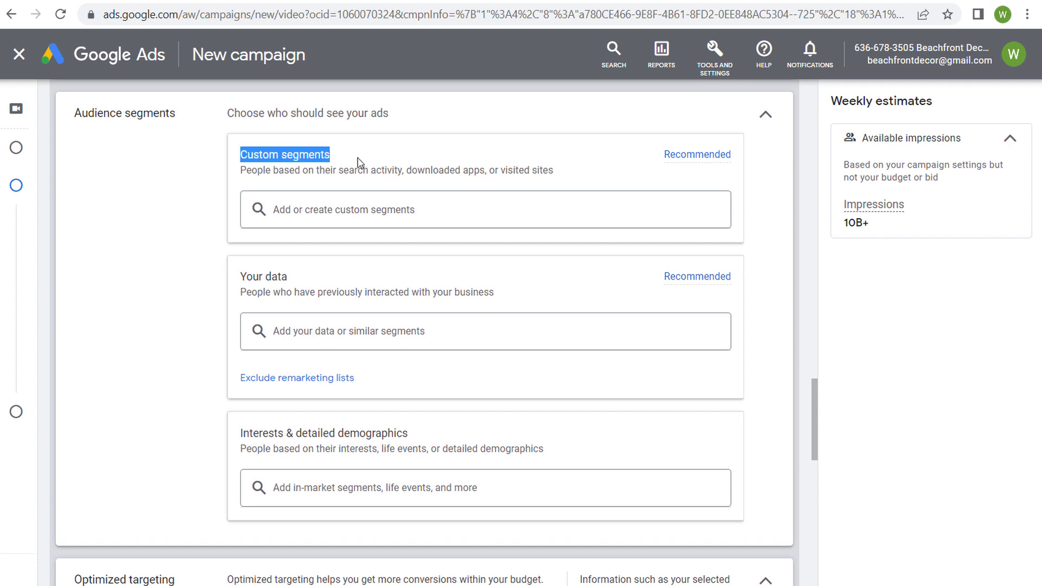
{"action": "left_click_drag", "start_coordinate": [243, 276], "coordinate": [295, 282]}
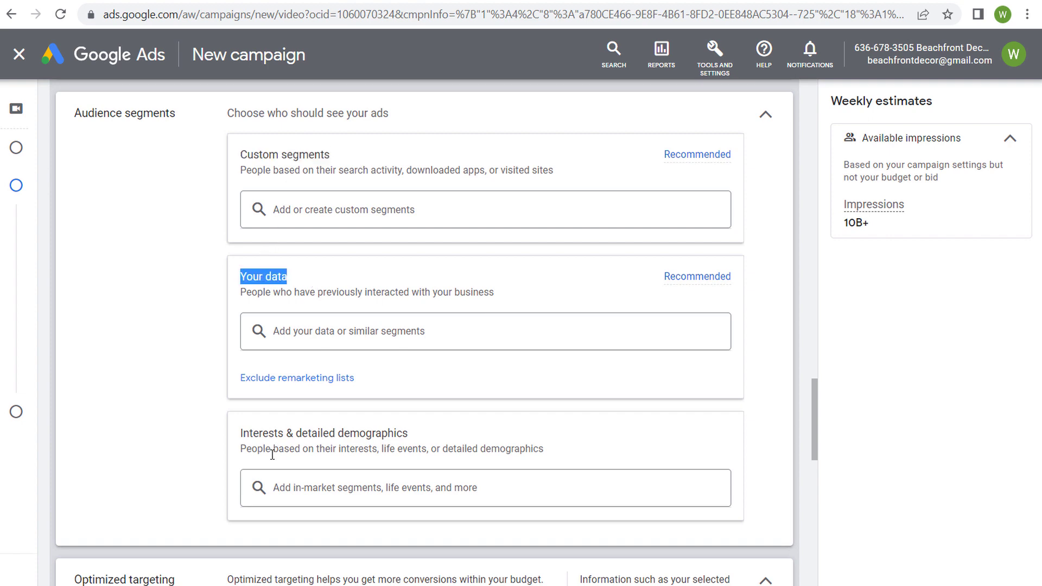
{"action": "left_click_drag", "start_coordinate": [233, 440], "coordinate": [439, 438]}
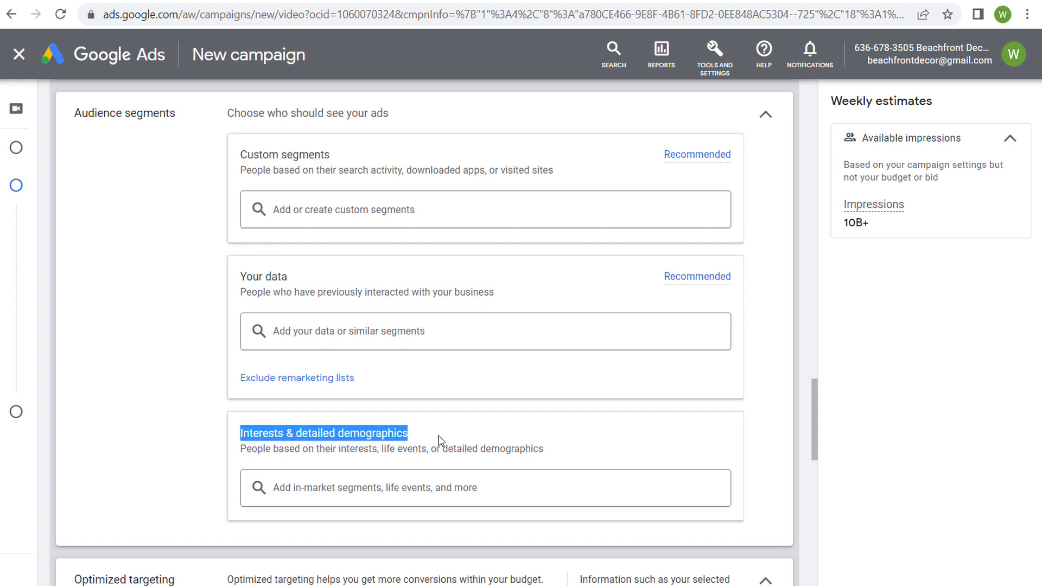
{"action": "left_click", "coordinate": [479, 433]}
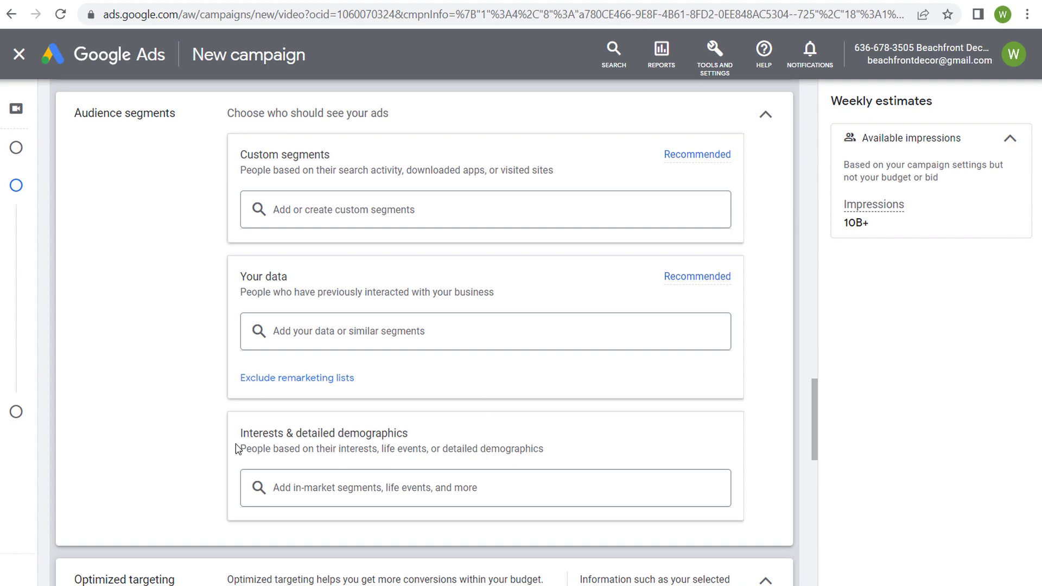
{"action": "left_click_drag", "start_coordinate": [239, 437], "coordinate": [433, 432]}
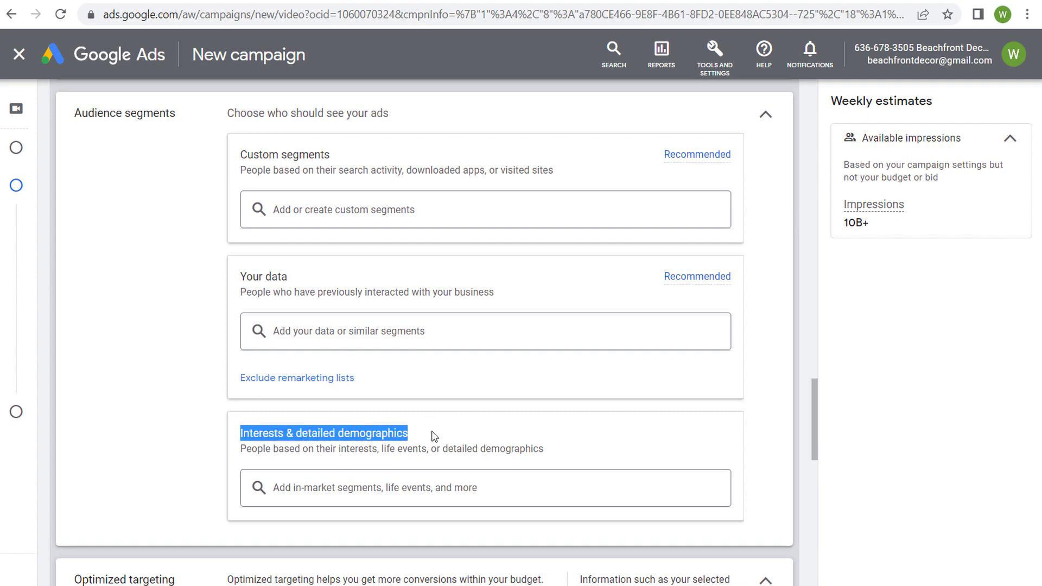
{"action": "left_click", "coordinate": [512, 446]}
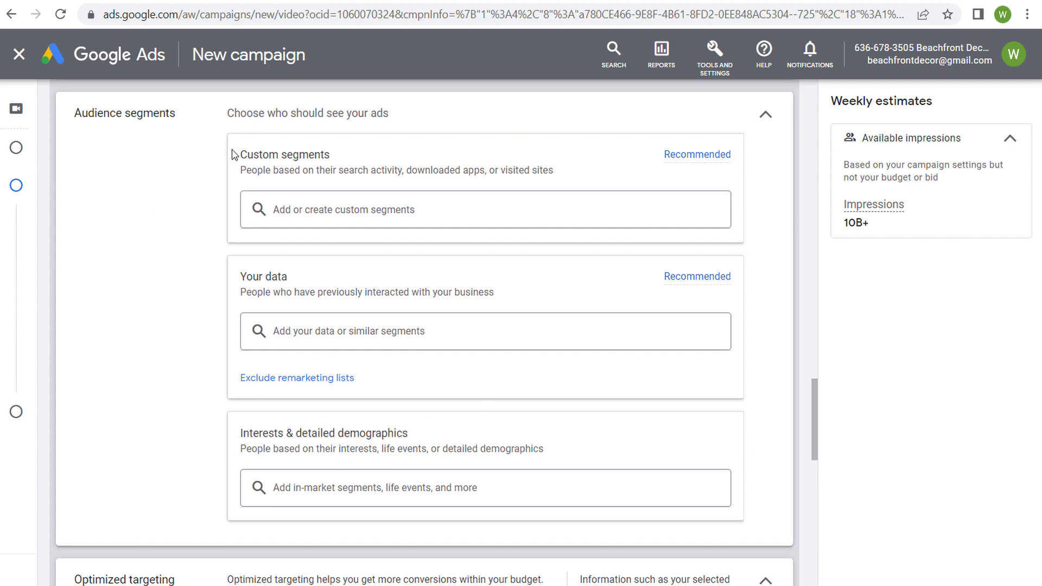
{"action": "left_click_drag", "start_coordinate": [232, 156], "coordinate": [360, 156]}
{"action": "left_click_drag", "start_coordinate": [240, 278], "coordinate": [319, 284]}
{"action": "left_click", "coordinate": [274, 278]}
{"action": "left_click_drag", "start_coordinate": [326, 277], "coordinate": [385, 180]}
{"action": "left_click", "coordinate": [394, 166]}
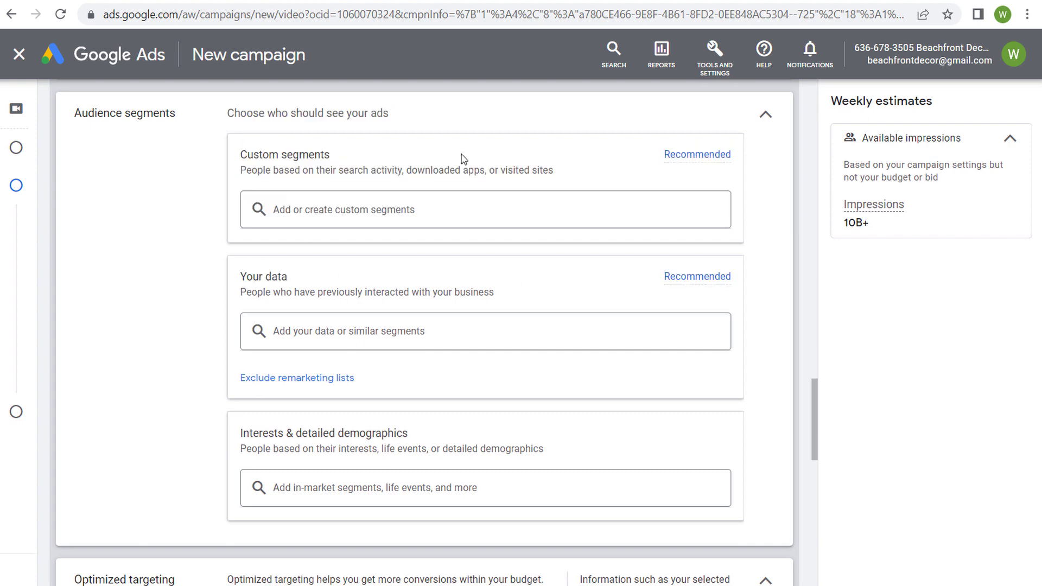
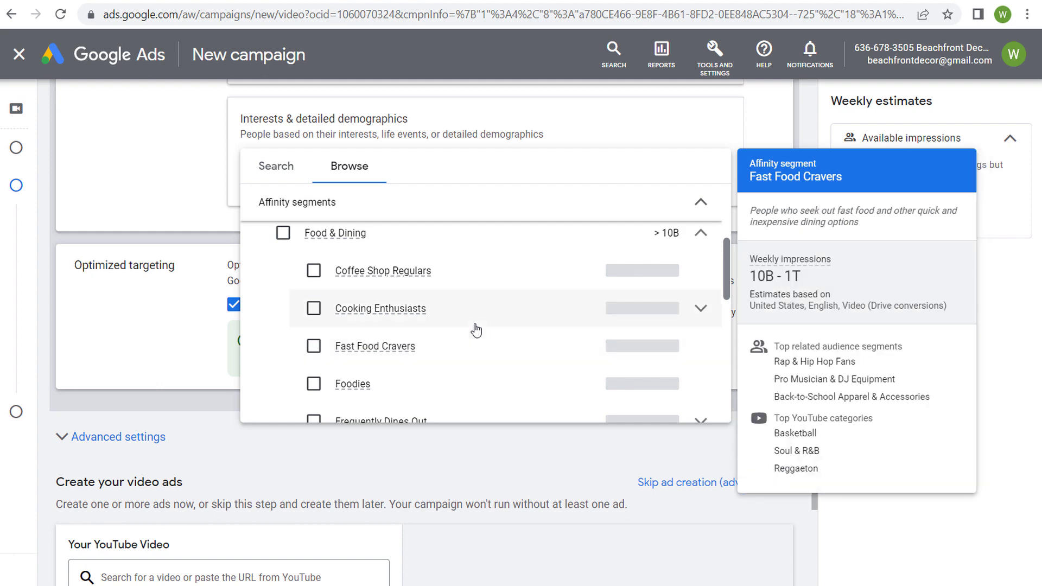
Examine the affinity segment categories under Interests & detailed demographics, from Banking & Finance to Technology, and collapse the list.
{"action": "scroll", "coordinate": [476, 328], "scroll_direction": "up", "scroll_amount": 2}
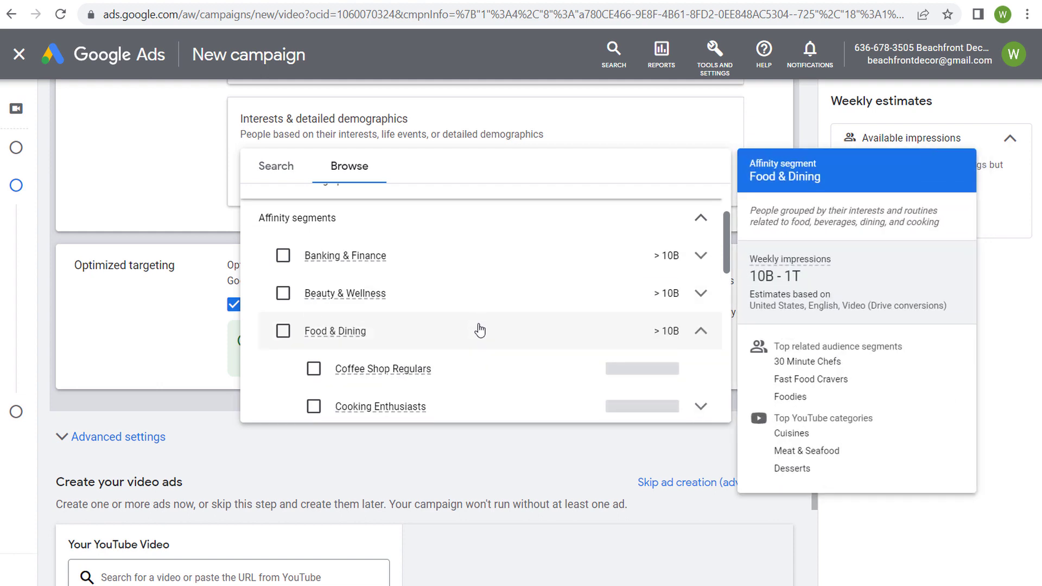
{"action": "left_click", "coordinate": [699, 332]}
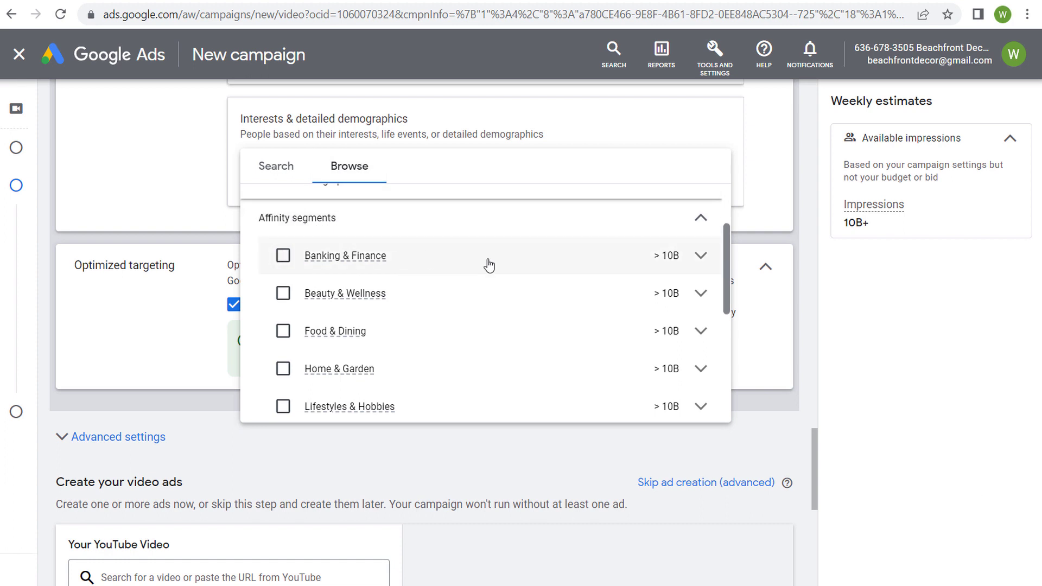
{"action": "mouse_move", "coordinate": [489, 263]}
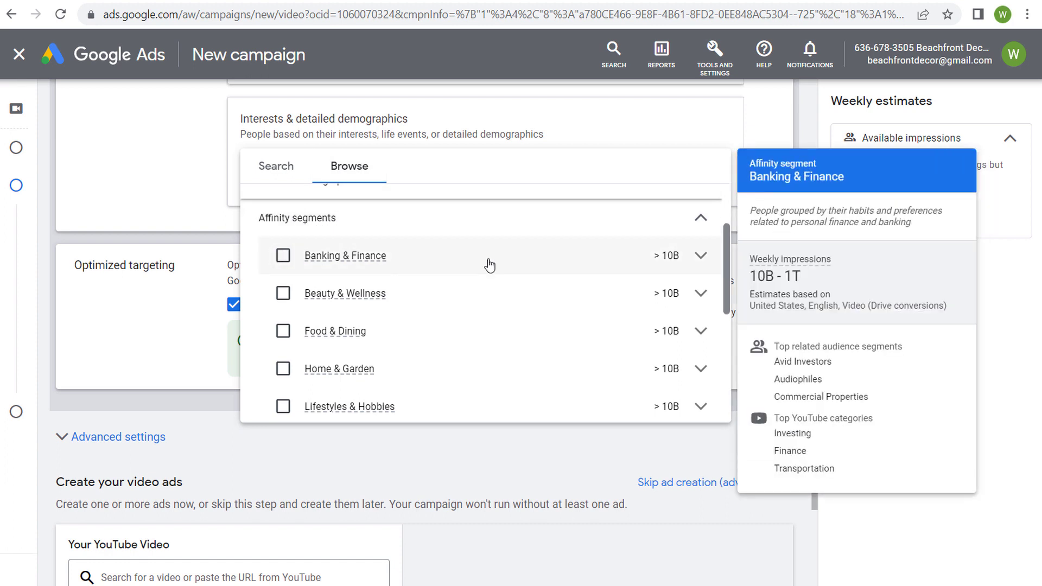
{"action": "mouse_move", "coordinate": [579, 333]}
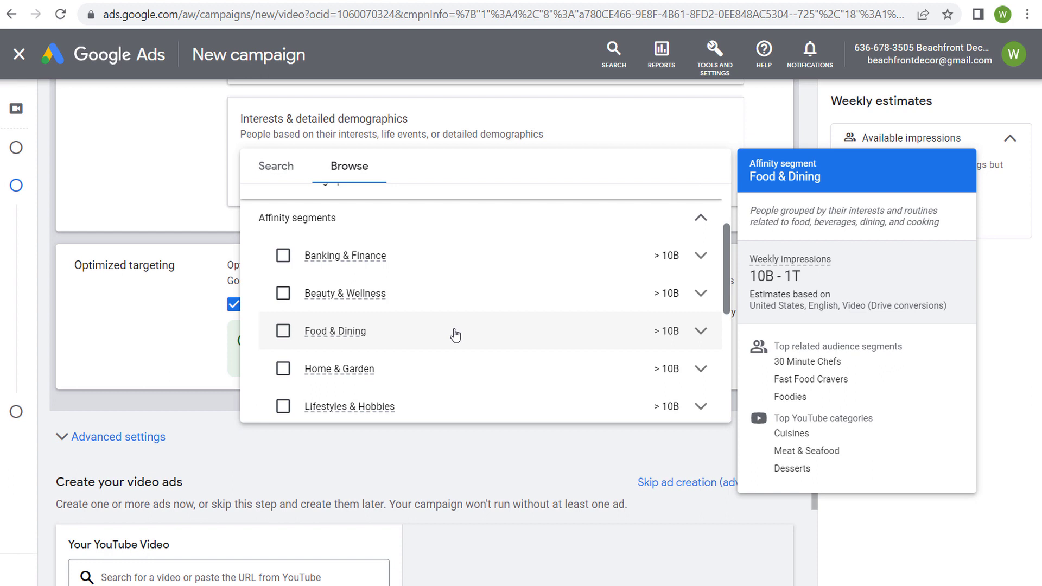
{"action": "mouse_move", "coordinate": [448, 263]}
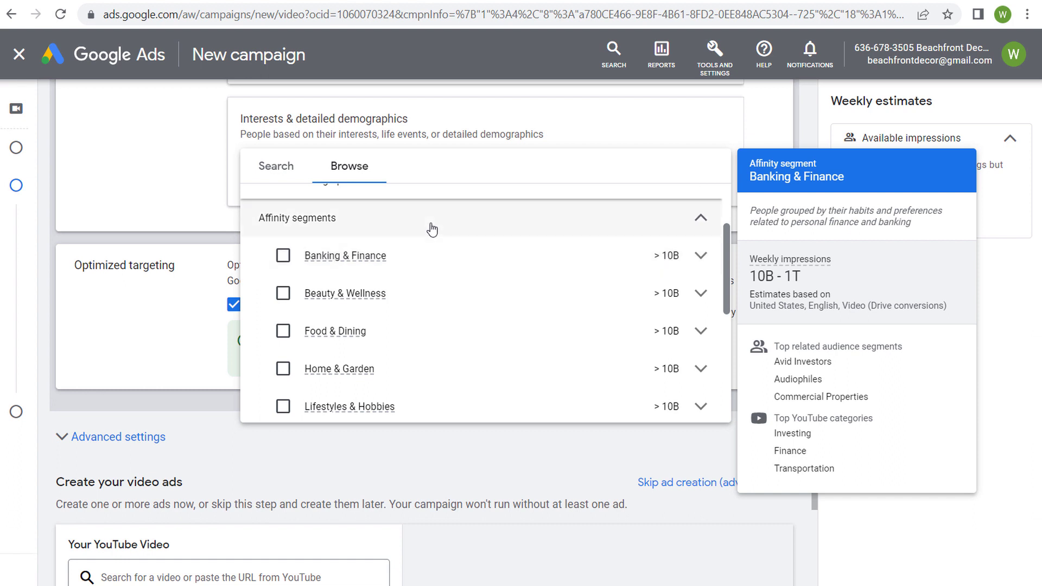
{"action": "scroll", "coordinate": [448, 297], "scroll_direction": "down", "scroll_amount": 4}
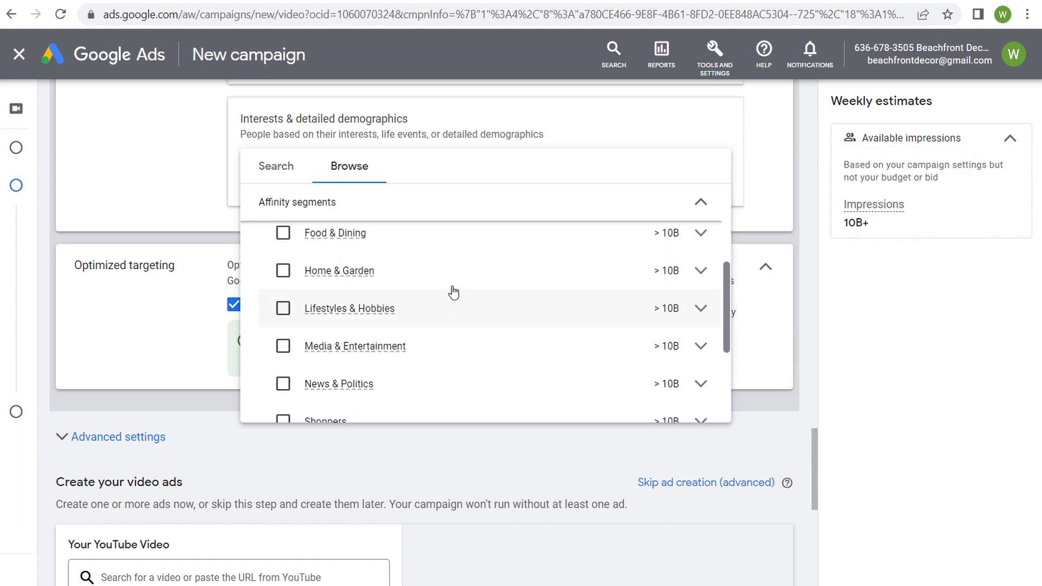
{"action": "mouse_move", "coordinate": [465, 291]}
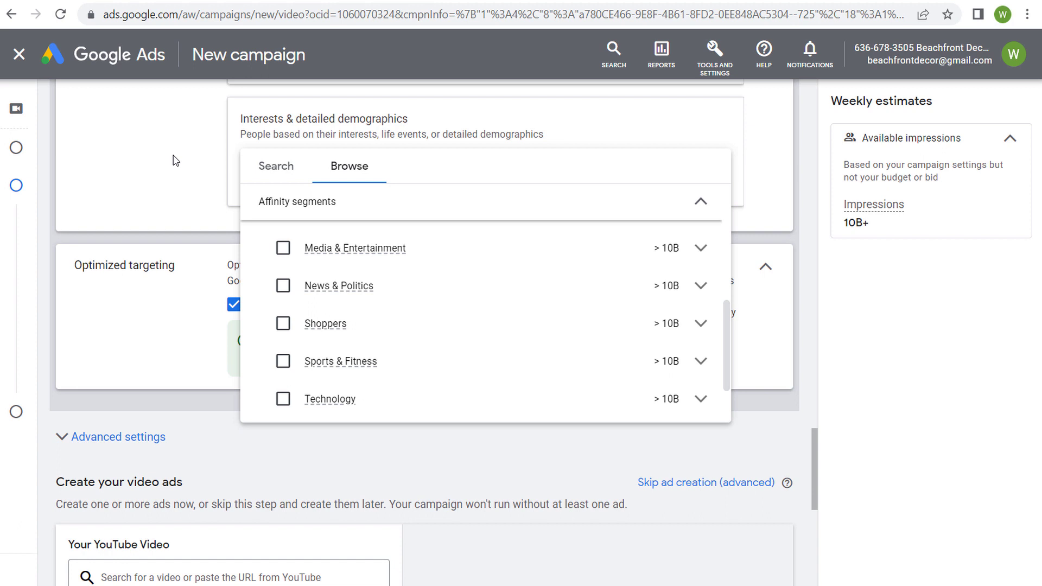
{"action": "left_click", "coordinate": [360, 202]}
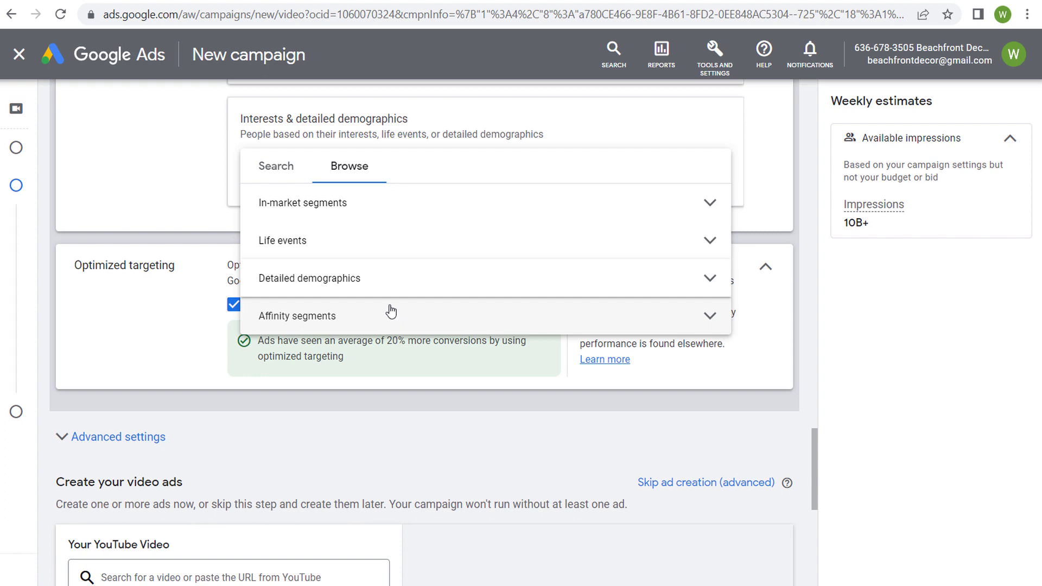
Examine the Detailed demographics options, including Homeownership Status and the Company Size choices under Employment.
{"action": "left_click", "coordinate": [389, 286]}
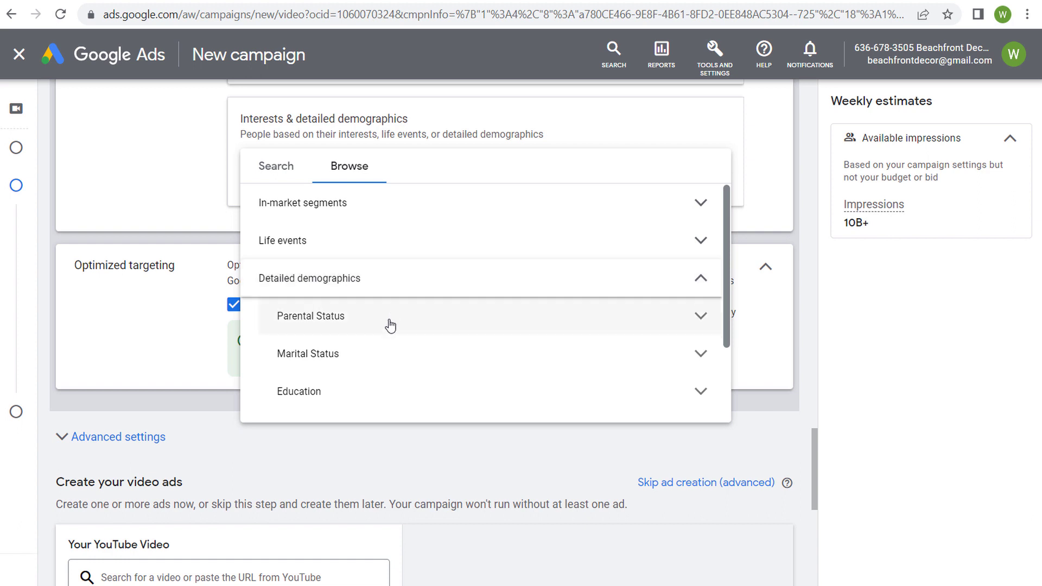
{"action": "scroll", "coordinate": [399, 281], "scroll_direction": "down", "scroll_amount": 2}
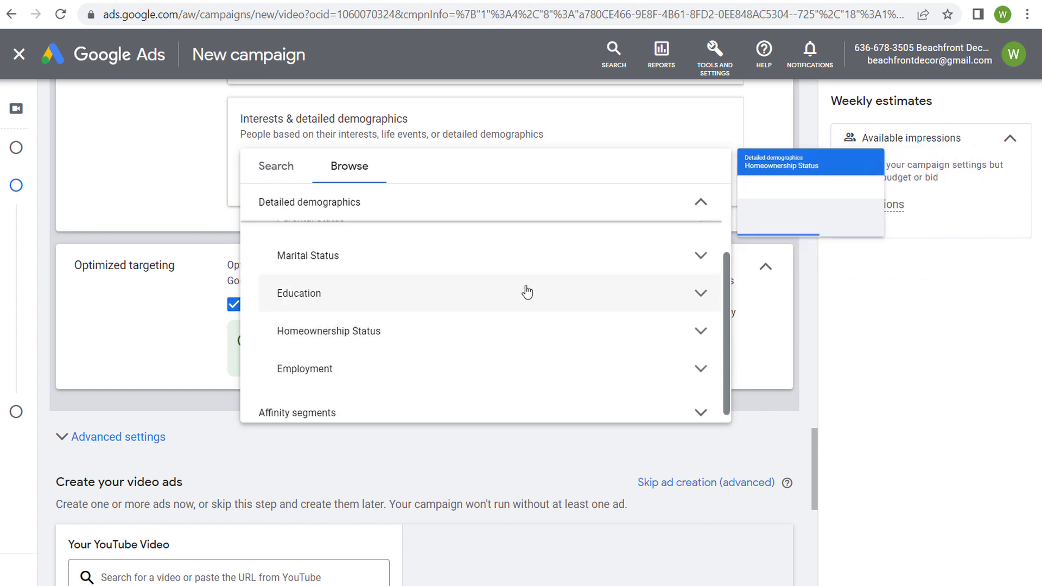
{"action": "left_click", "coordinate": [673, 332]}
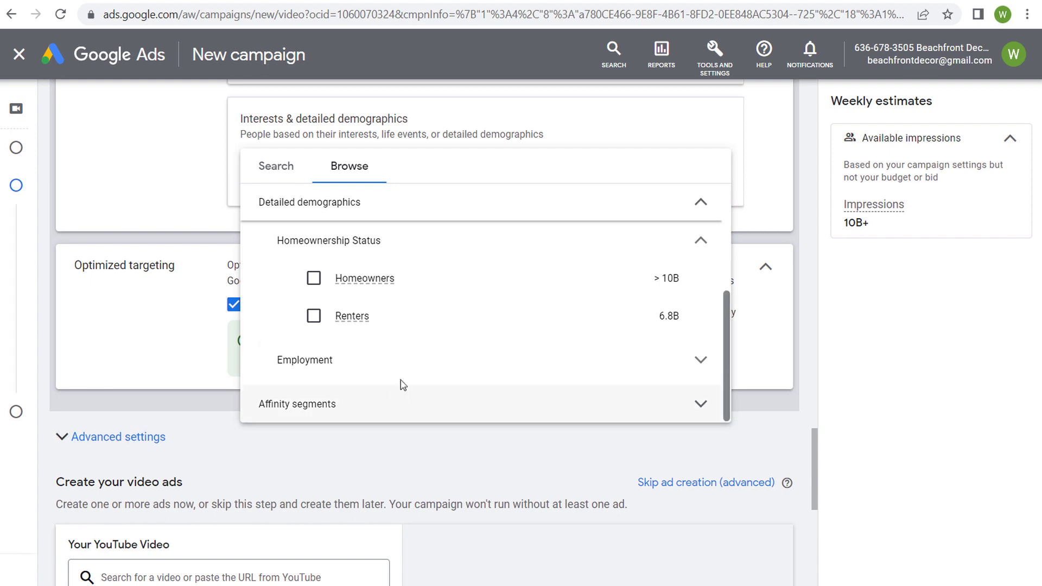
{"action": "left_click", "coordinate": [396, 363]}
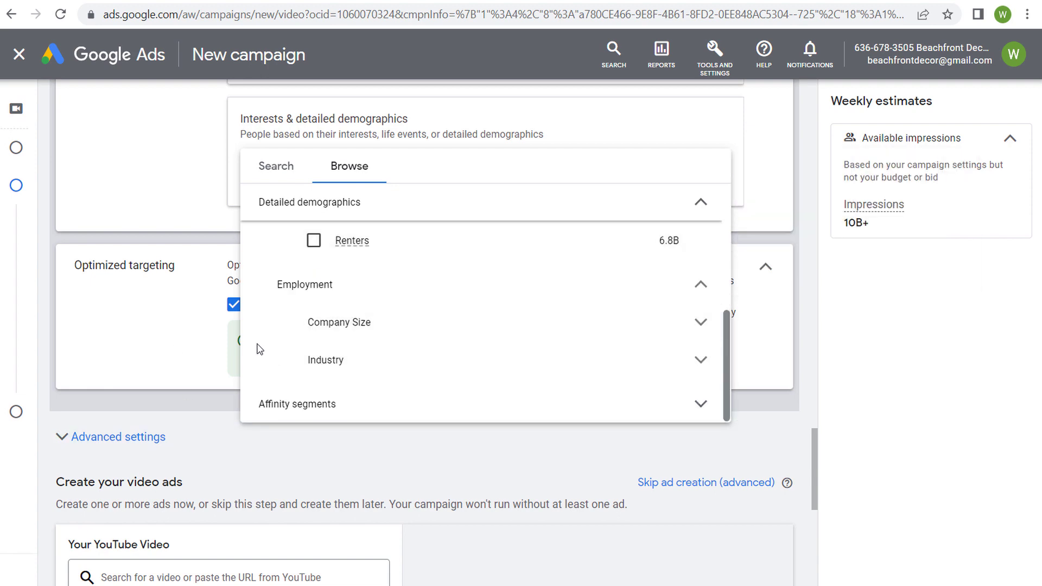
{"action": "left_click", "coordinate": [422, 325]}
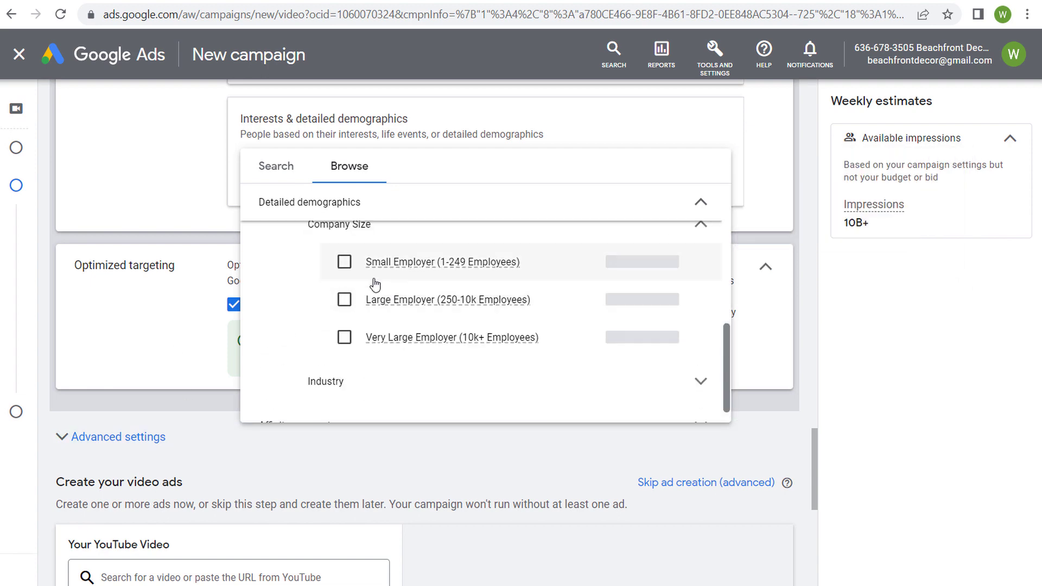
{"action": "scroll", "coordinate": [263, 299], "scroll_direction": "up", "scroll_amount": 4}
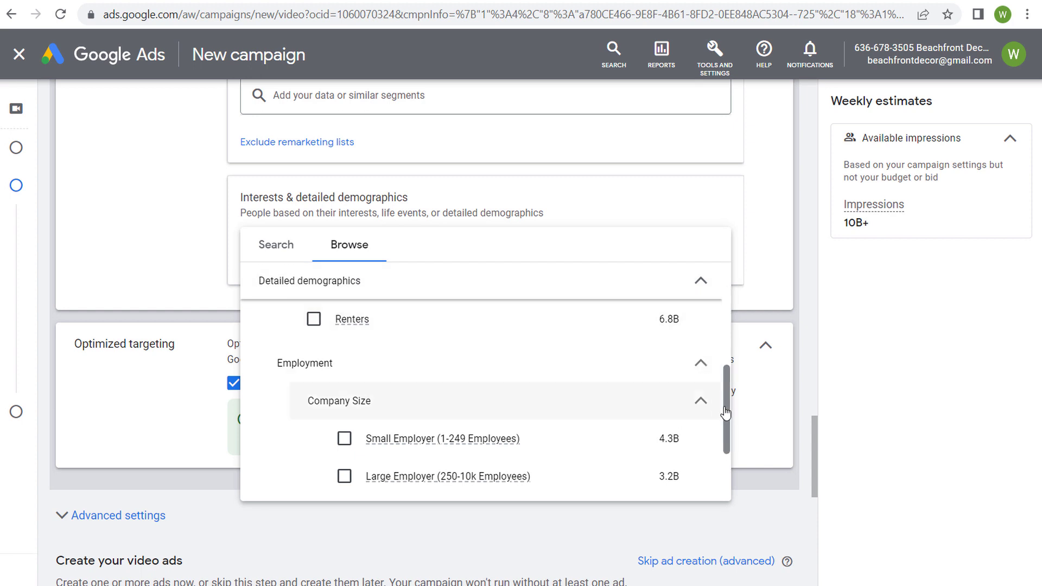
Add the Parents of Toddlers (1-3 years) segment from the Parental Status detailed demographics.
{"action": "left_click_drag", "start_coordinate": [724, 401], "coordinate": [729, 295]}
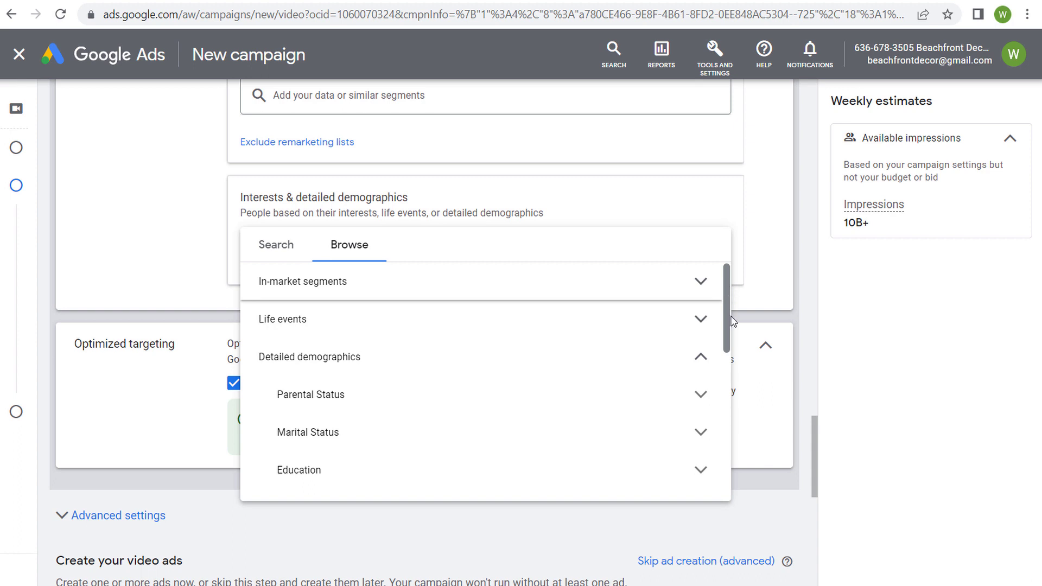
{"action": "left_click", "coordinate": [704, 396]}
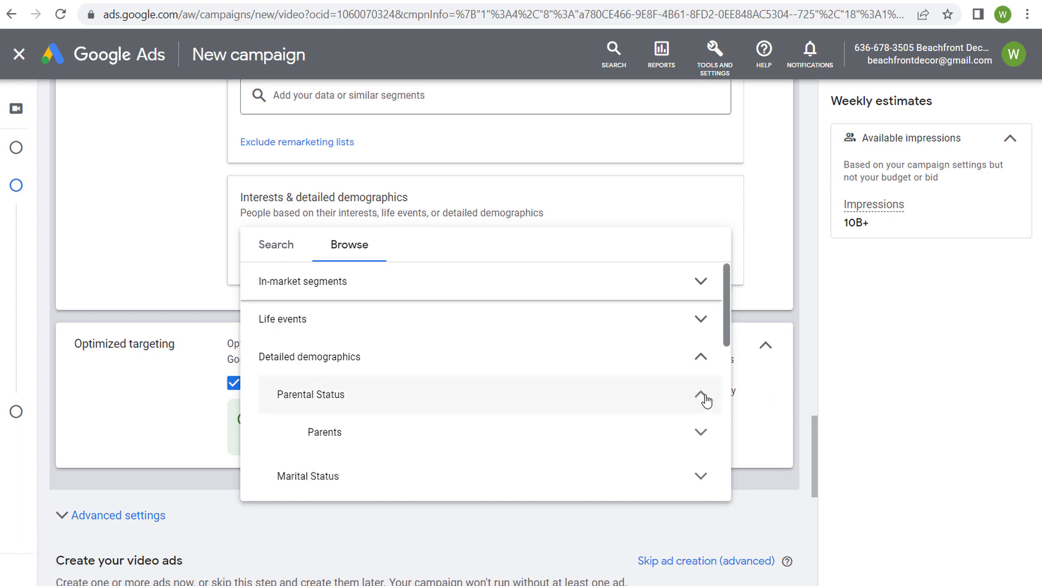
{"action": "left_click", "coordinate": [706, 432]}
{"action": "scroll", "coordinate": [706, 432], "scroll_direction": "down", "scroll_amount": 2}
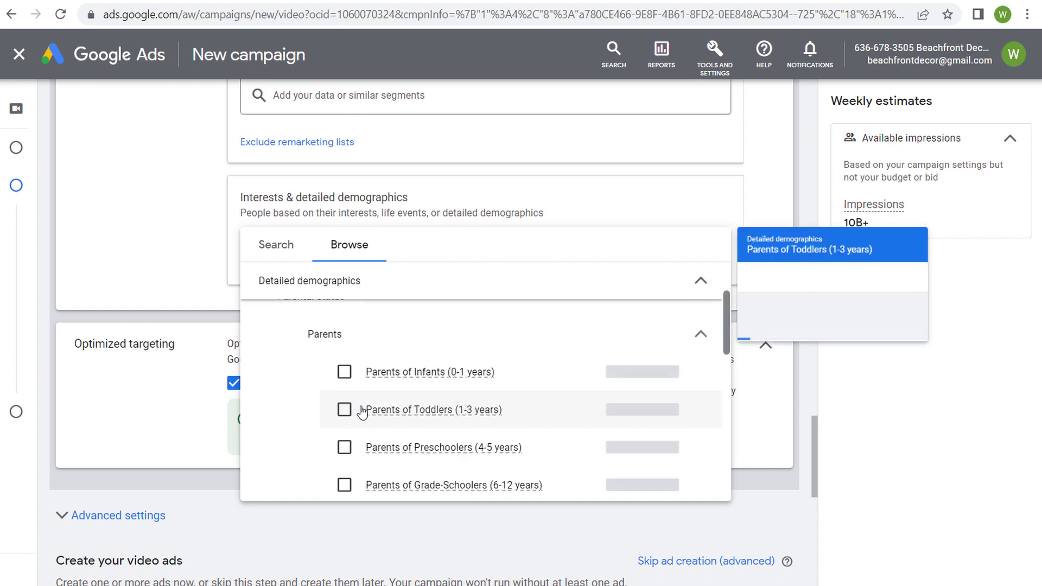
{"action": "left_click", "coordinate": [344, 409]}
{"action": "left_click", "coordinate": [98, 200]}
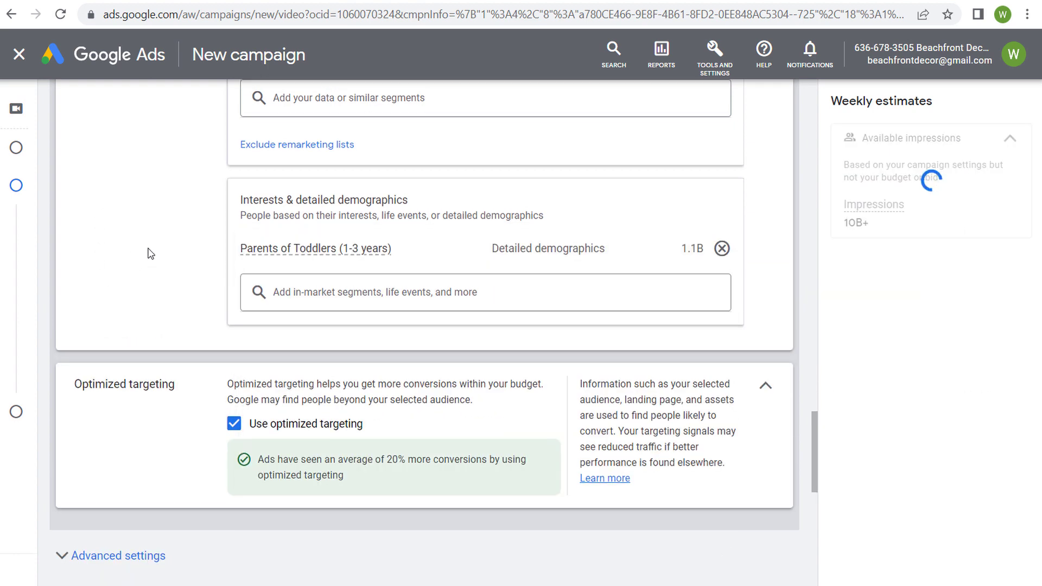
{"action": "scroll", "coordinate": [146, 251], "scroll_direction": "up", "scroll_amount": 1}
{"action": "scroll", "coordinate": [115, 212], "scroll_direction": "up", "scroll_amount": 2}
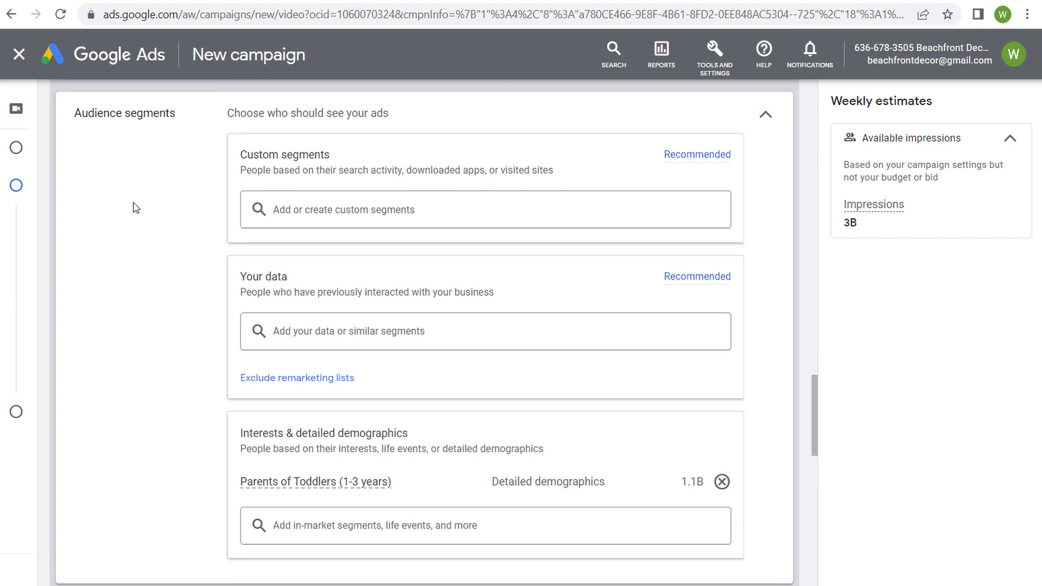
{"action": "scroll", "coordinate": [250, 189], "scroll_direction": "down", "scroll_amount": 1}
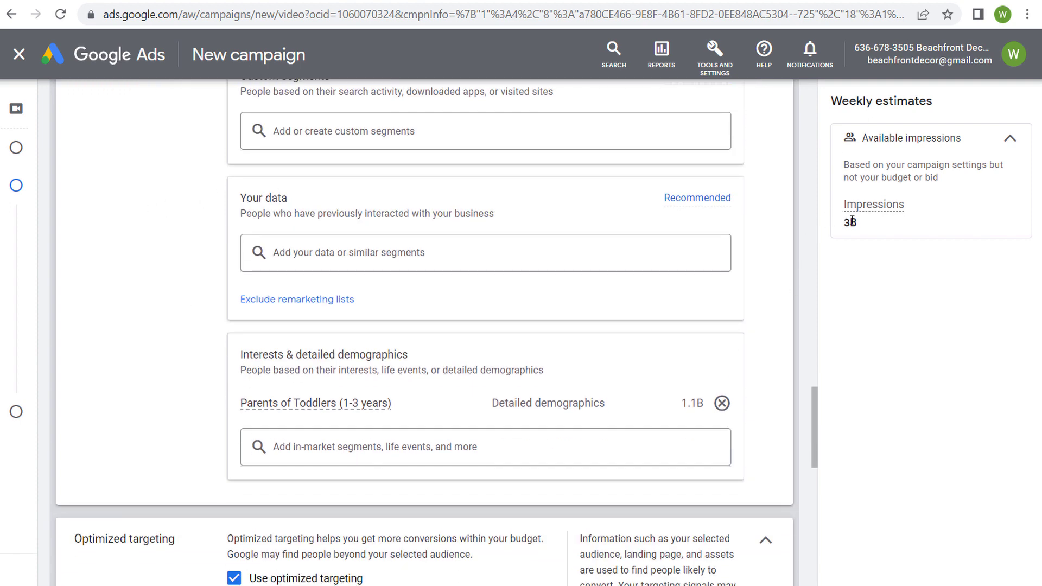
Add the suggested Home & Garden affinity segment to Interests & detailed demographics.
{"action": "left_click", "coordinate": [361, 443]}
{"action": "scroll", "coordinate": [137, 262], "scroll_direction": "down", "scroll_amount": 2}
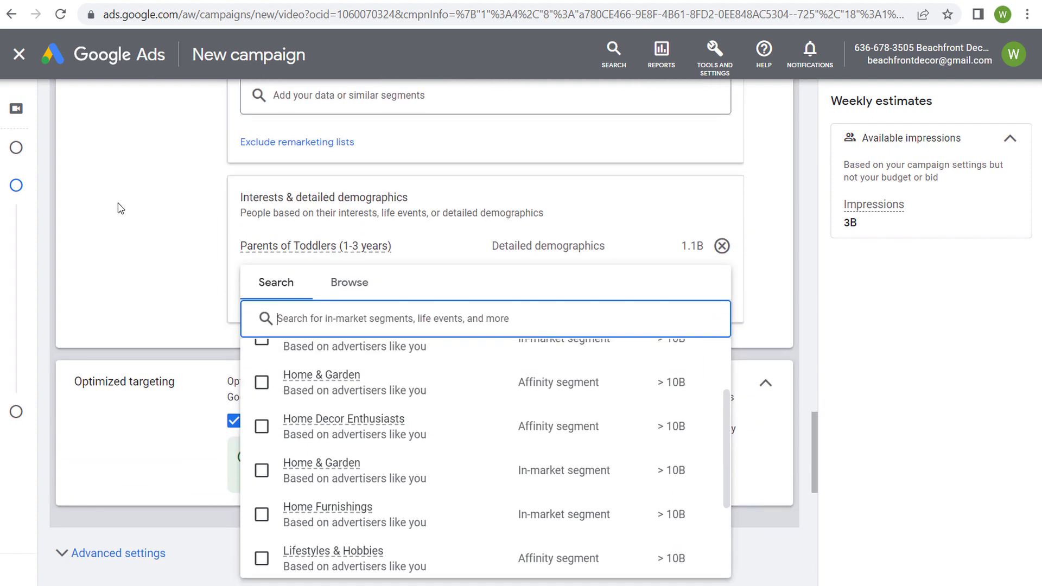
{"action": "mouse_move", "coordinate": [262, 387]}
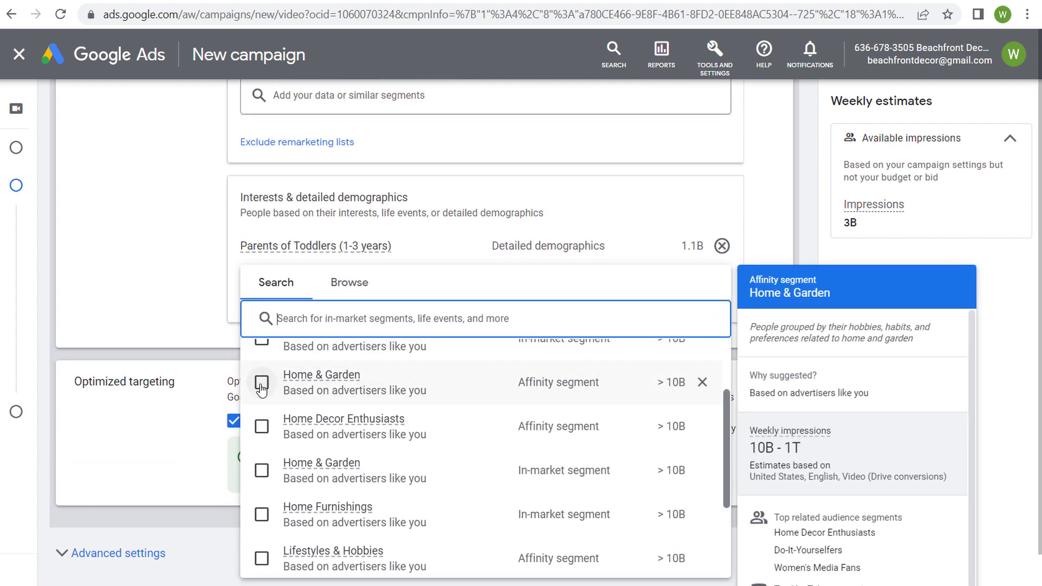
{"action": "left_click", "coordinate": [261, 386]}
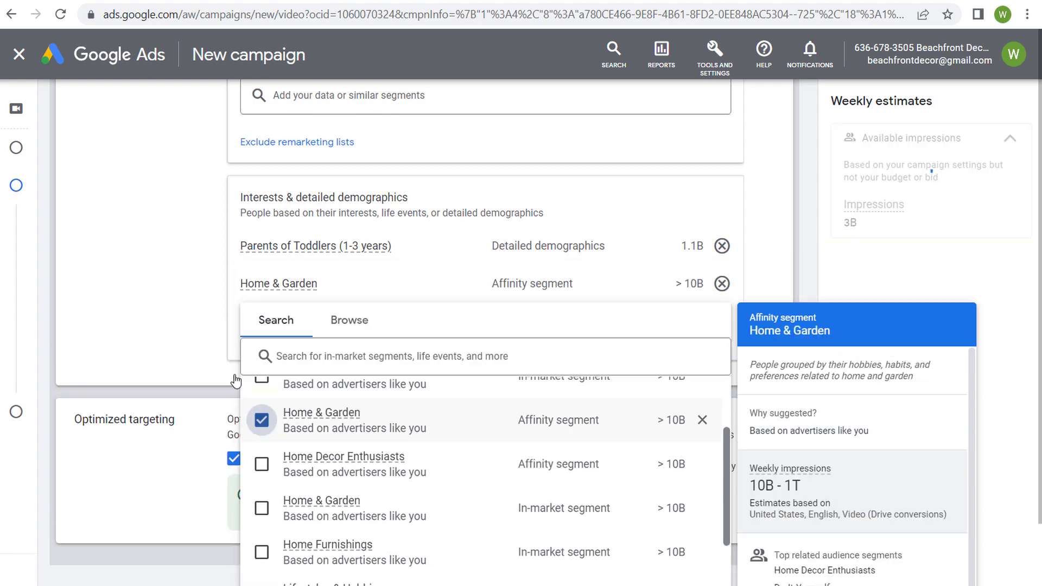
{"action": "left_click", "coordinate": [863, 234]}
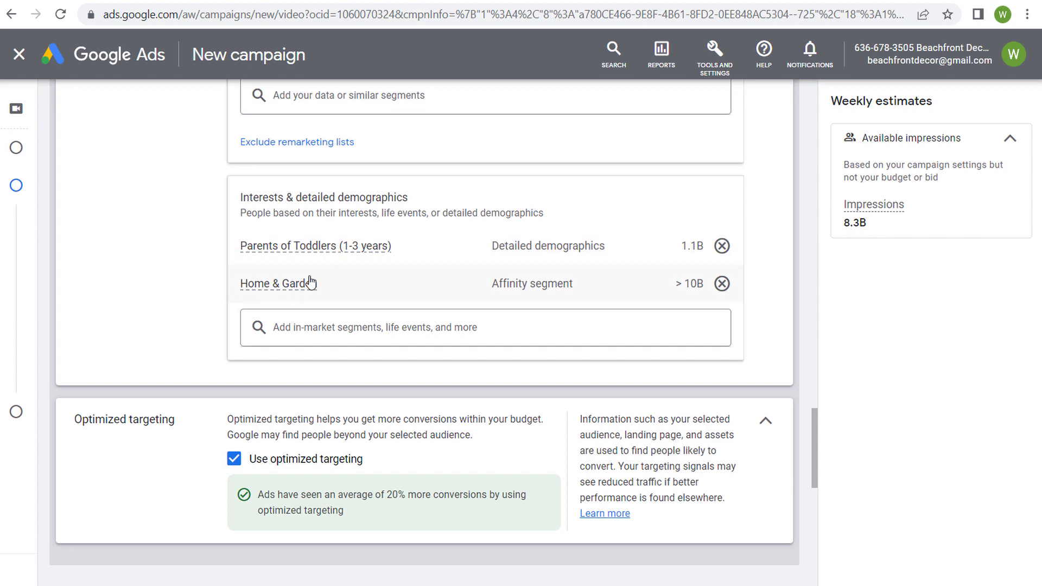
Remove the Home & Garden and Parents of Toddlers (1-3 years) segments from Interests & detailed demographics.
{"action": "scroll", "coordinate": [202, 242], "scroll_direction": "up", "scroll_amount": 3}
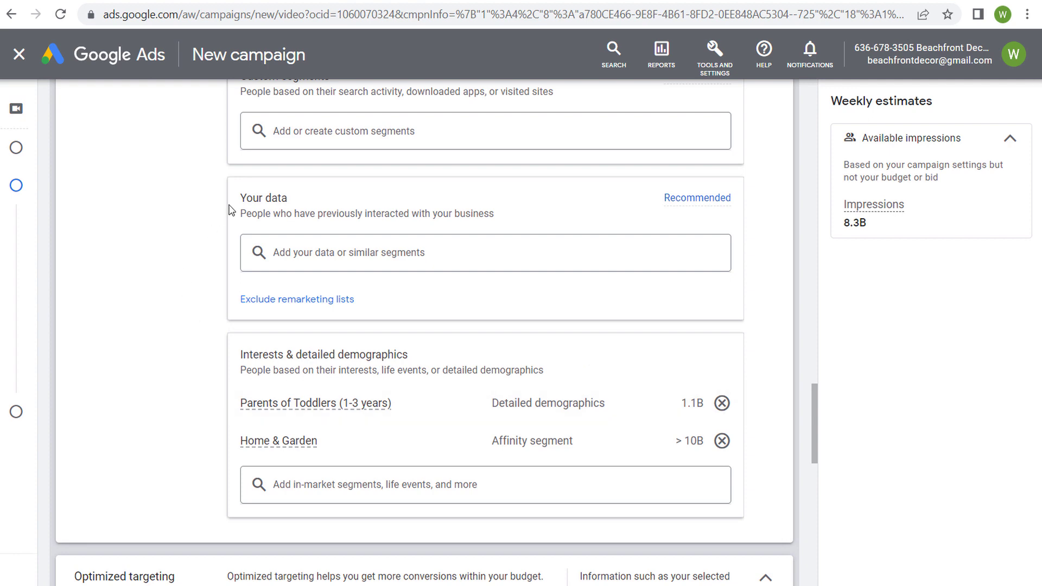
{"action": "left_click", "coordinate": [722, 440]}
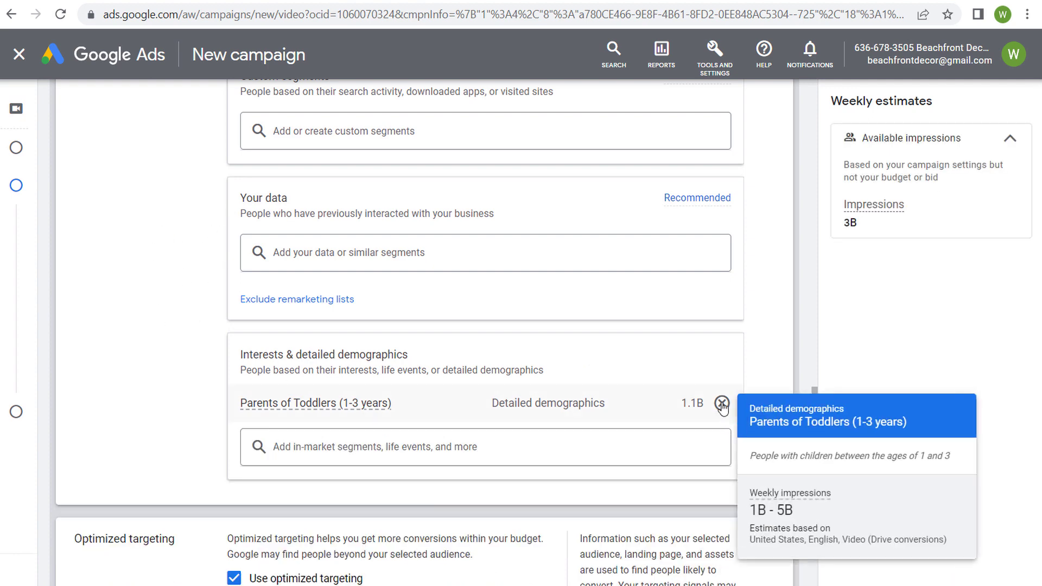
{"action": "left_click", "coordinate": [722, 403]}
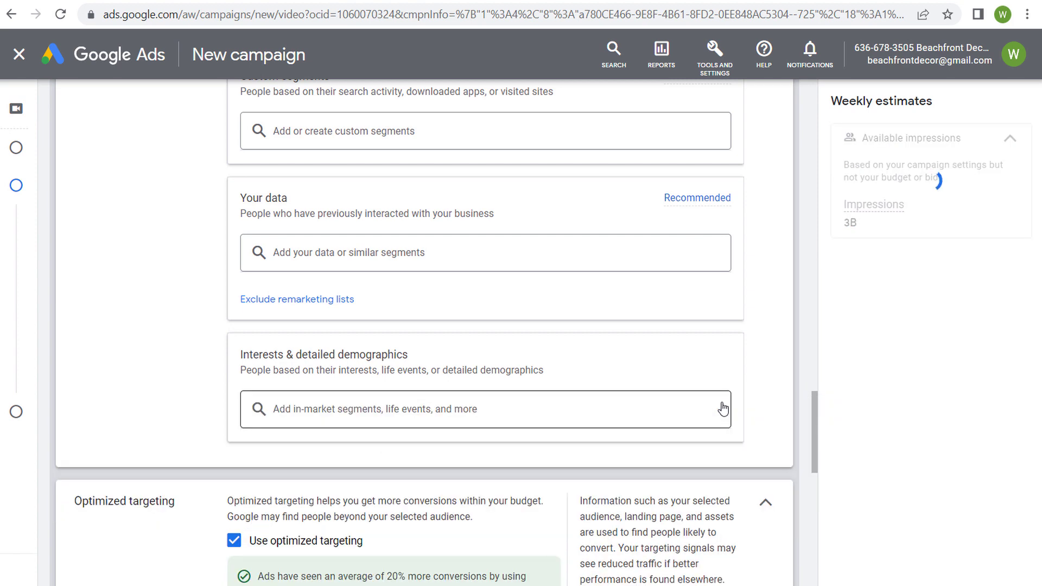
Try adding the Recently Graduated life event under College Graduation, and remove the segment again.
{"action": "left_click", "coordinate": [349, 408]}
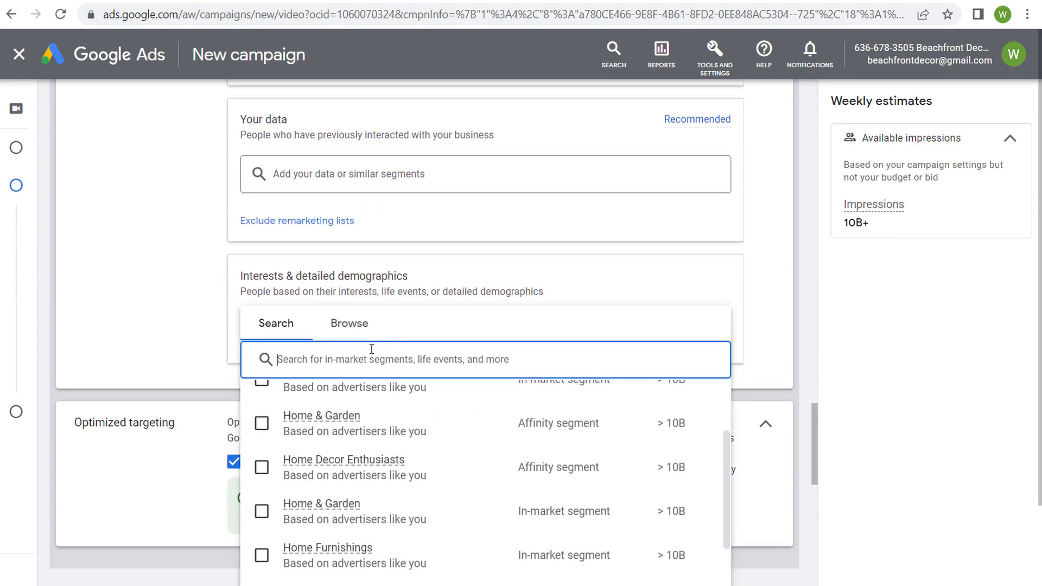
{"action": "left_click", "coordinate": [348, 331]}
{"action": "scroll", "coordinate": [477, 423], "scroll_direction": "up", "scroll_amount": 3}
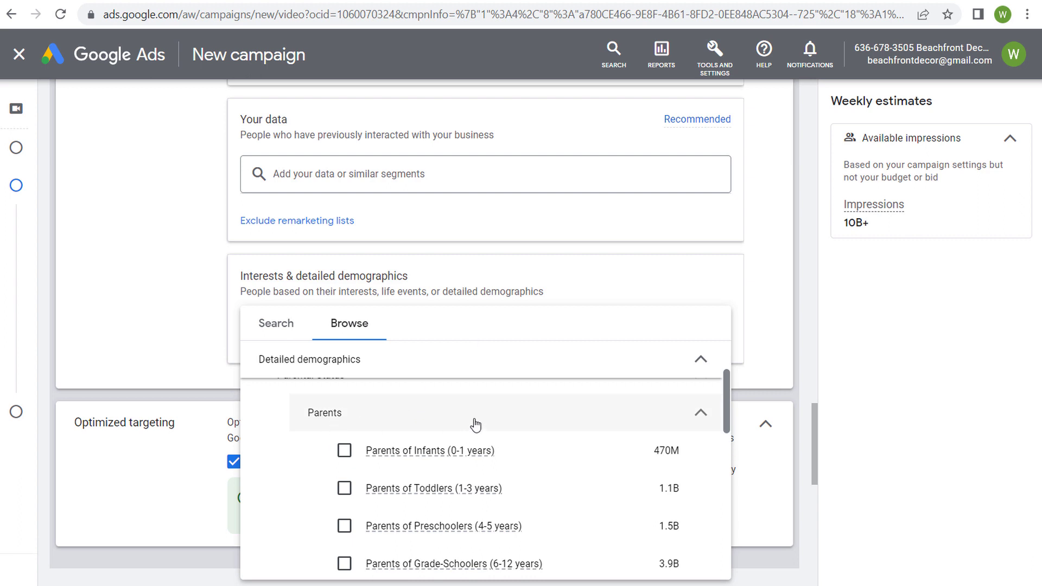
{"action": "left_click", "coordinate": [701, 435]}
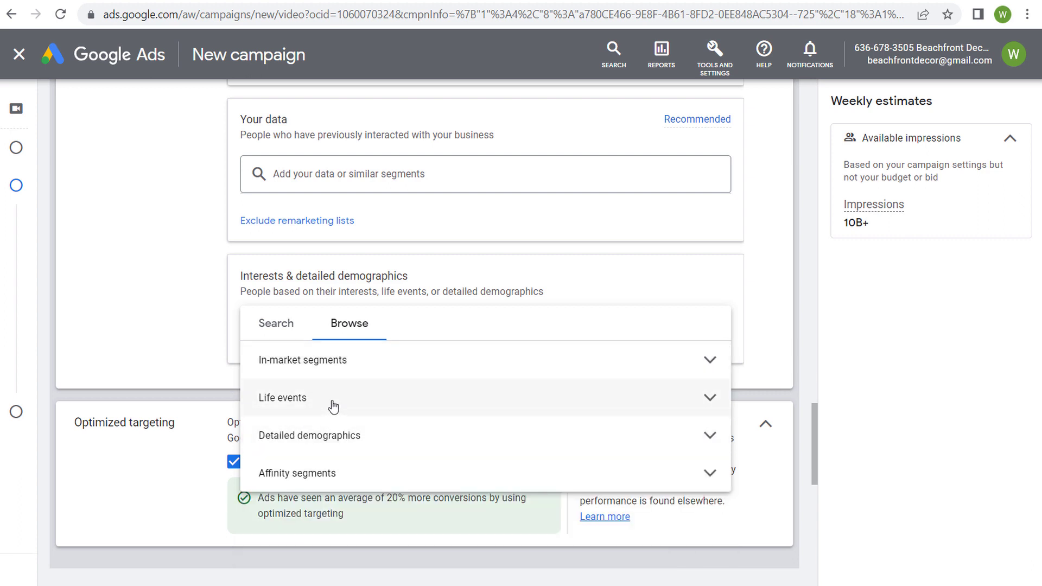
{"action": "left_click", "coordinate": [410, 399]}
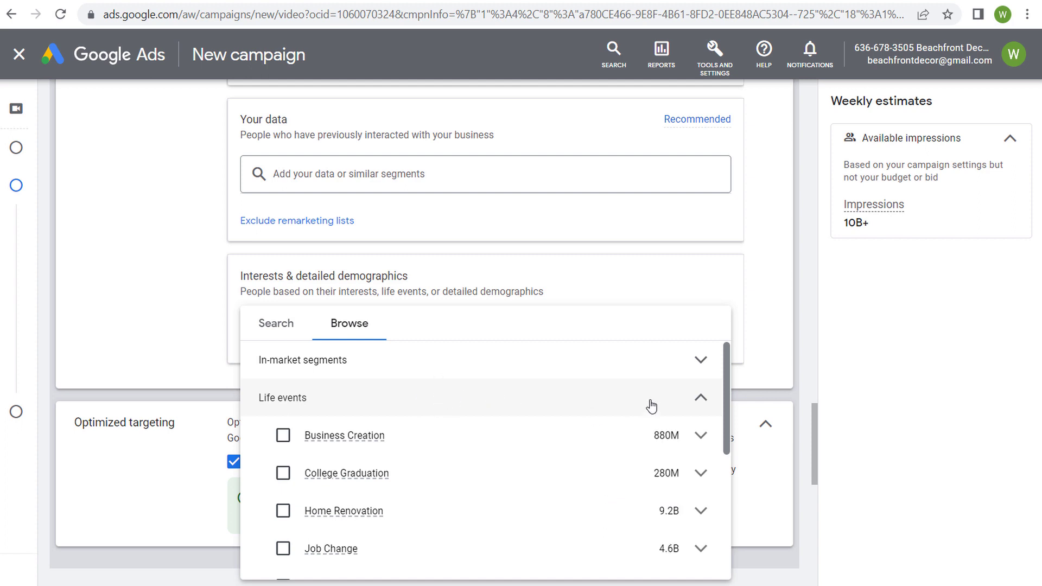
{"action": "left_click", "coordinate": [701, 475]}
{"action": "scroll", "coordinate": [701, 462], "scroll_direction": "down", "scroll_amount": 2}
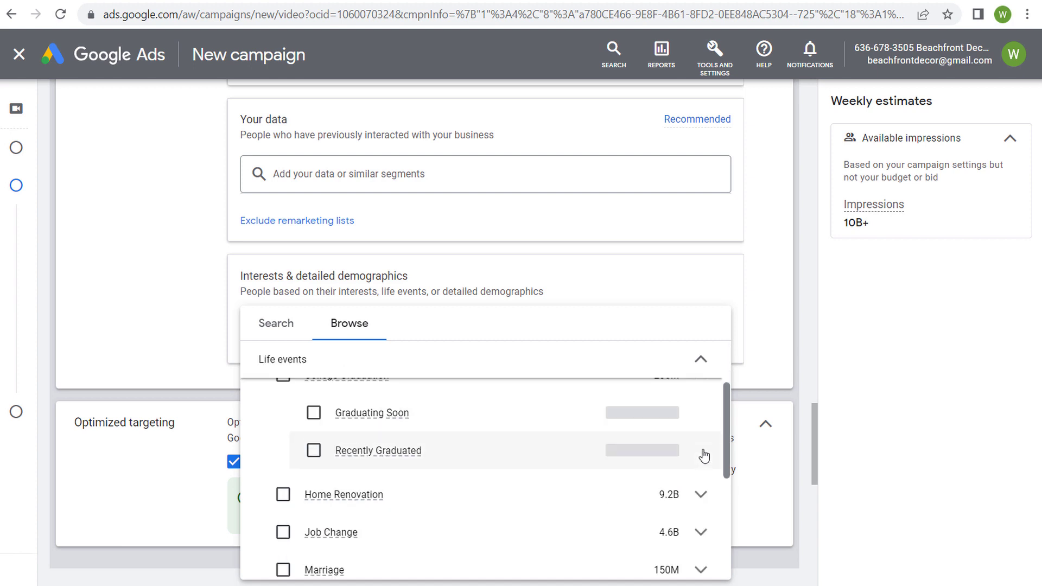
{"action": "left_click", "coordinate": [490, 455]}
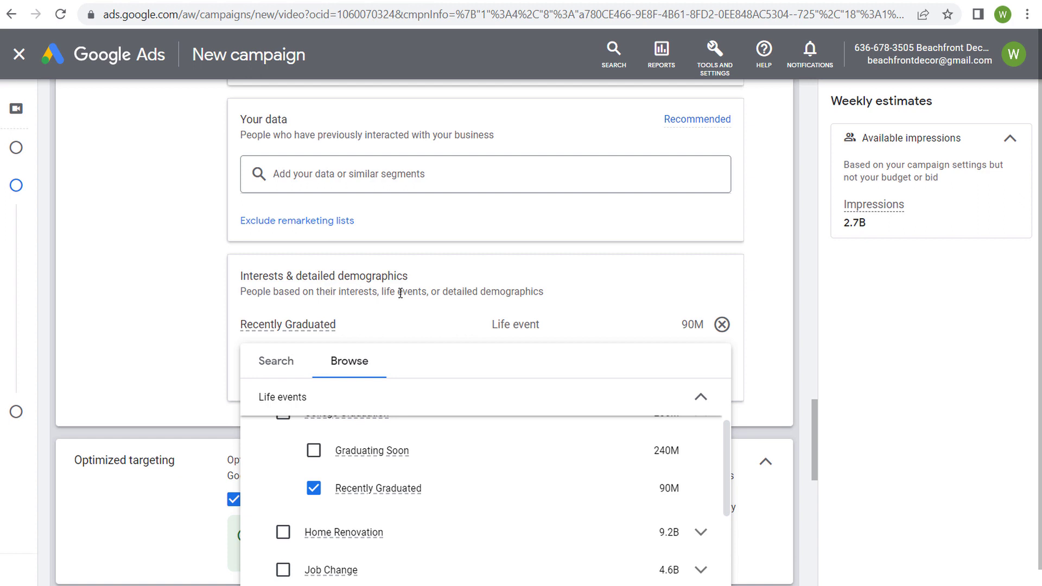
{"action": "left_click", "coordinate": [324, 297]}
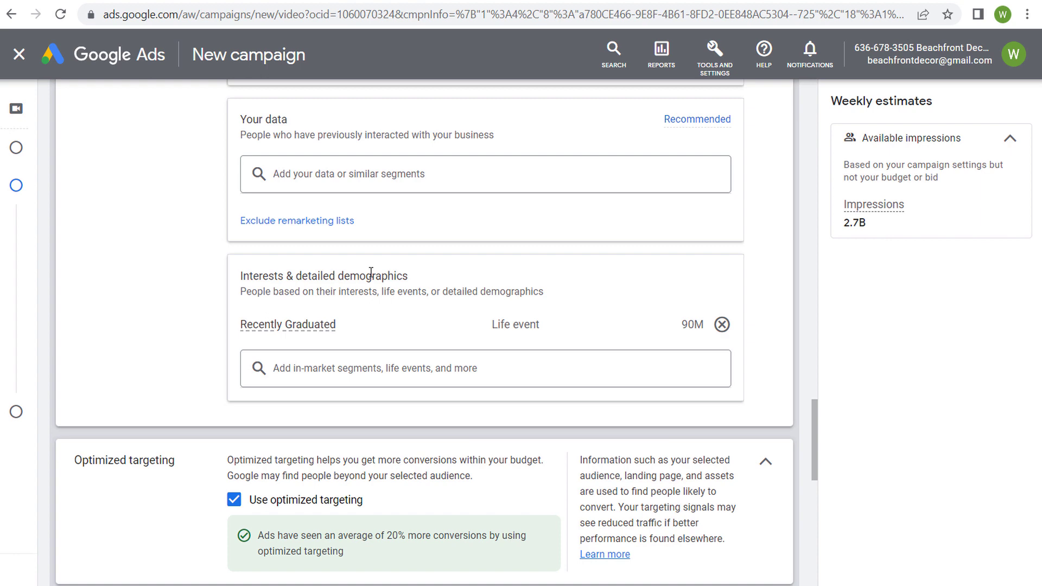
{"action": "left_click", "coordinate": [722, 325]}
Browse the segment categories under Interests & detailed demographics and collapse the Life events group.
{"action": "left_click", "coordinate": [403, 339]}
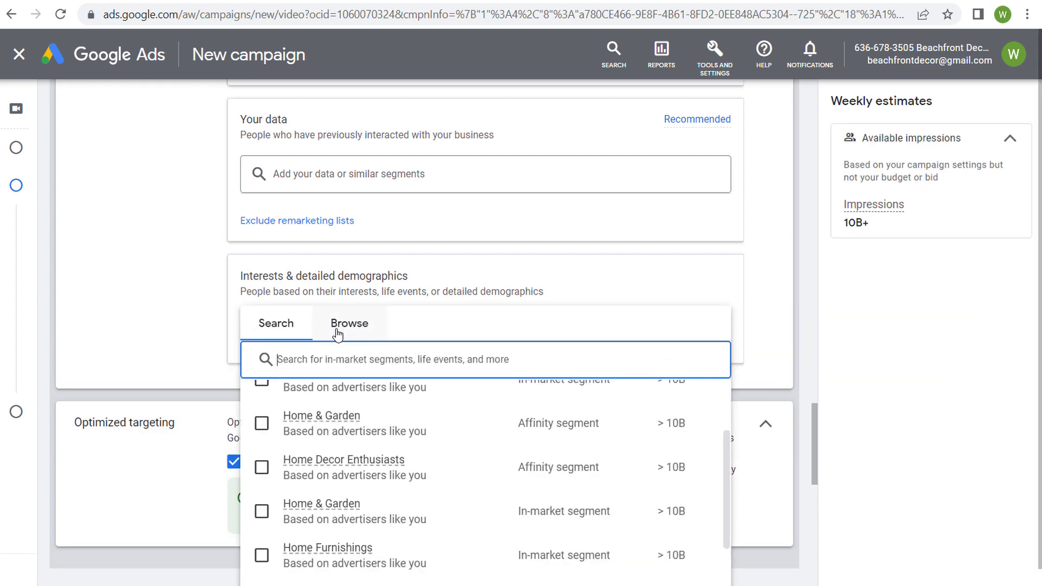
{"action": "left_click", "coordinate": [349, 326]}
{"action": "scroll", "coordinate": [356, 426], "scroll_direction": "up", "scroll_amount": 3}
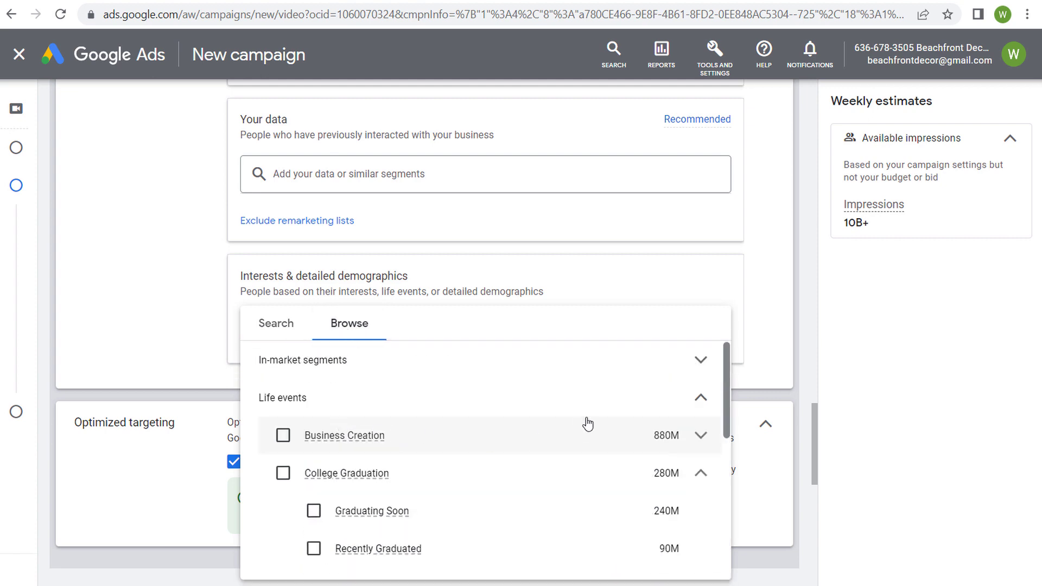
{"action": "left_click", "coordinate": [709, 399]}
{"action": "scroll", "coordinate": [260, 250], "scroll_direction": "up", "scroll_amount": 3}
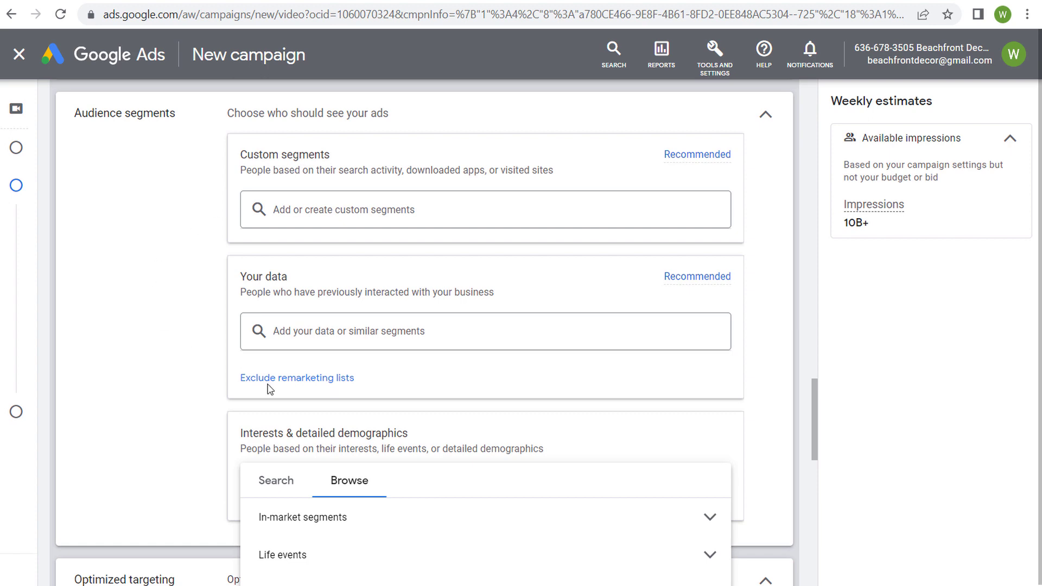
{"action": "scroll", "coordinate": [354, 317], "scroll_direction": "up", "scroll_amount": 2}
{"action": "scroll", "coordinate": [576, 423], "scroll_direction": "down", "scroll_amount": 3}
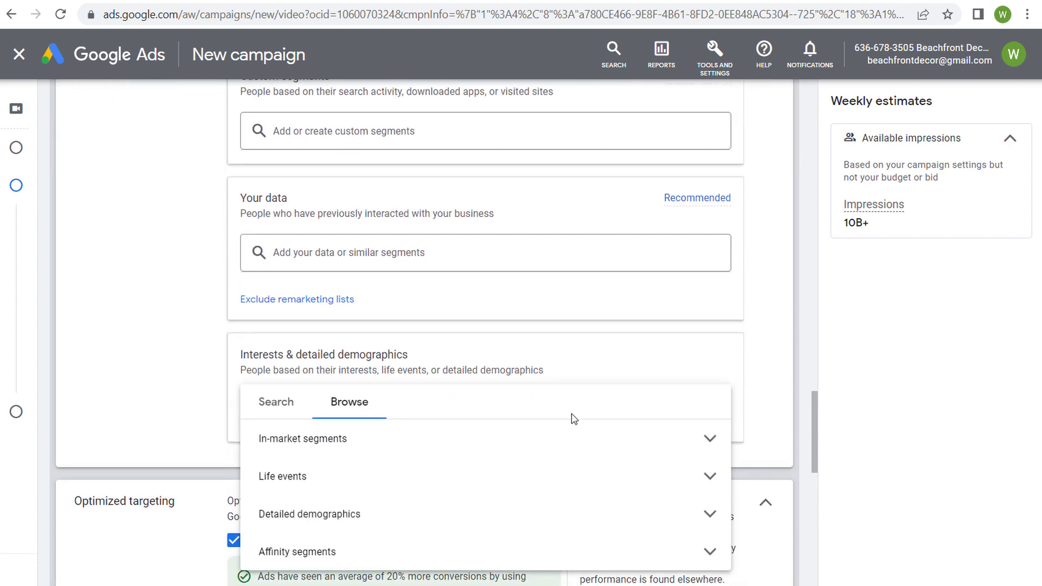
Try adding the Child Car Seats in-market segment under Baby & Children's Products, and remove the segment again.
{"action": "left_click", "coordinate": [709, 438]}
{"action": "scroll", "coordinate": [723, 309], "scroll_direction": "down", "scroll_amount": 3}
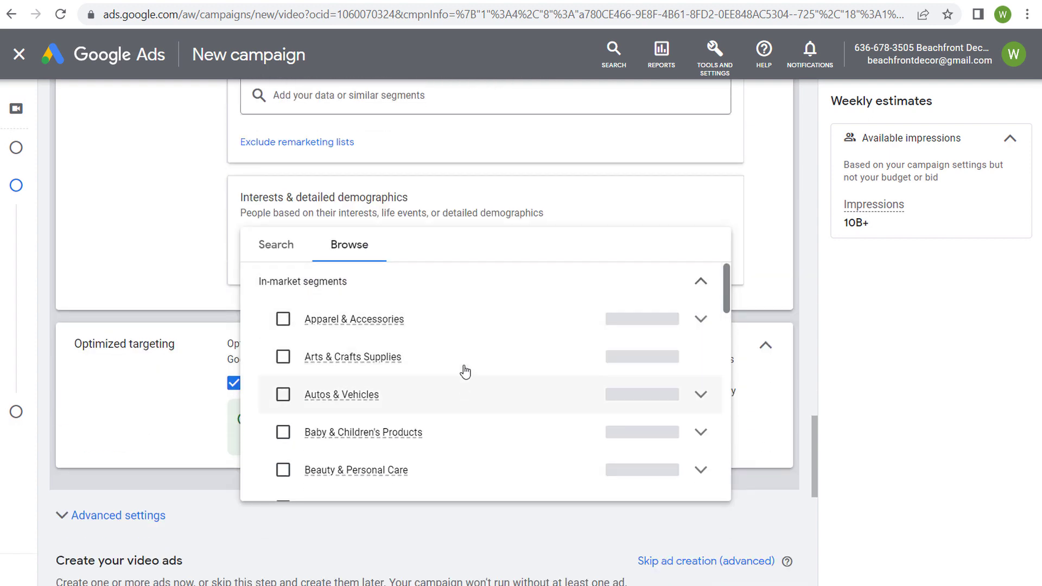
{"action": "scroll", "coordinate": [465, 358], "scroll_direction": "down", "scroll_amount": 2}
{"action": "scroll", "coordinate": [462, 345], "scroll_direction": "up", "scroll_amount": 1}
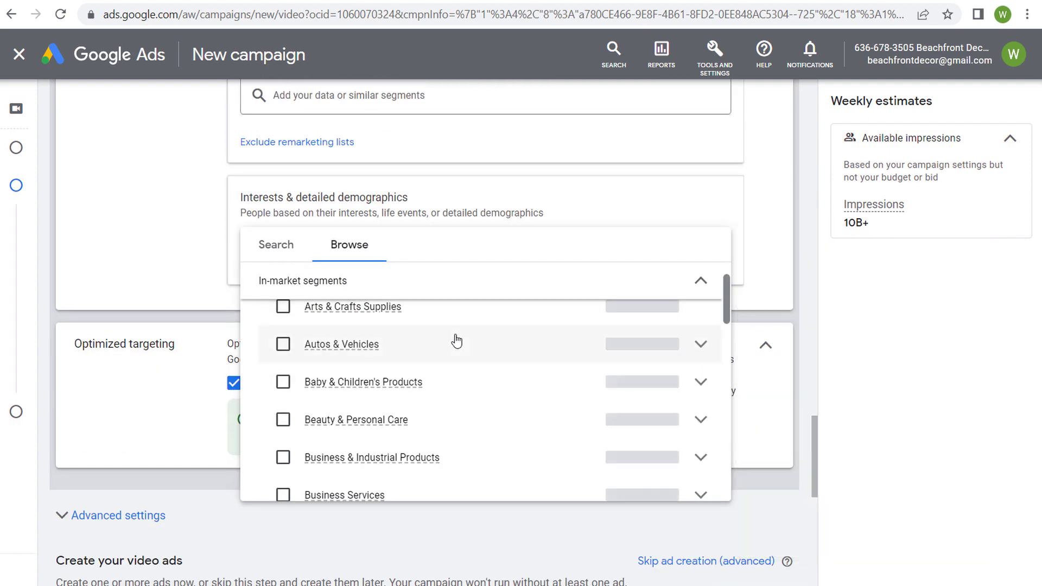
{"action": "mouse_move", "coordinate": [453, 342]}
{"action": "left_click", "coordinate": [700, 386]}
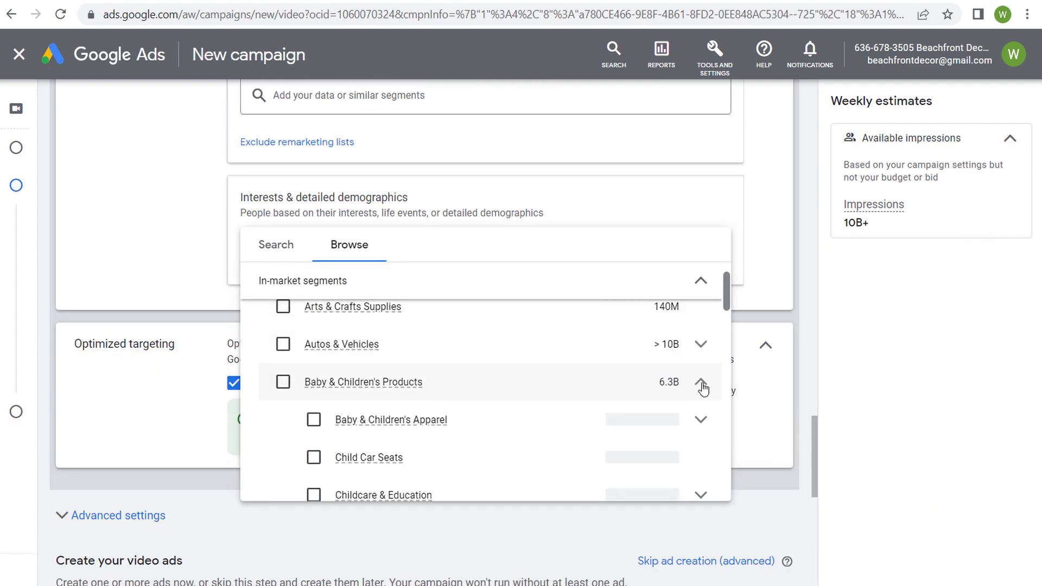
{"action": "scroll", "coordinate": [608, 396], "scroll_direction": "down", "scroll_amount": 3}
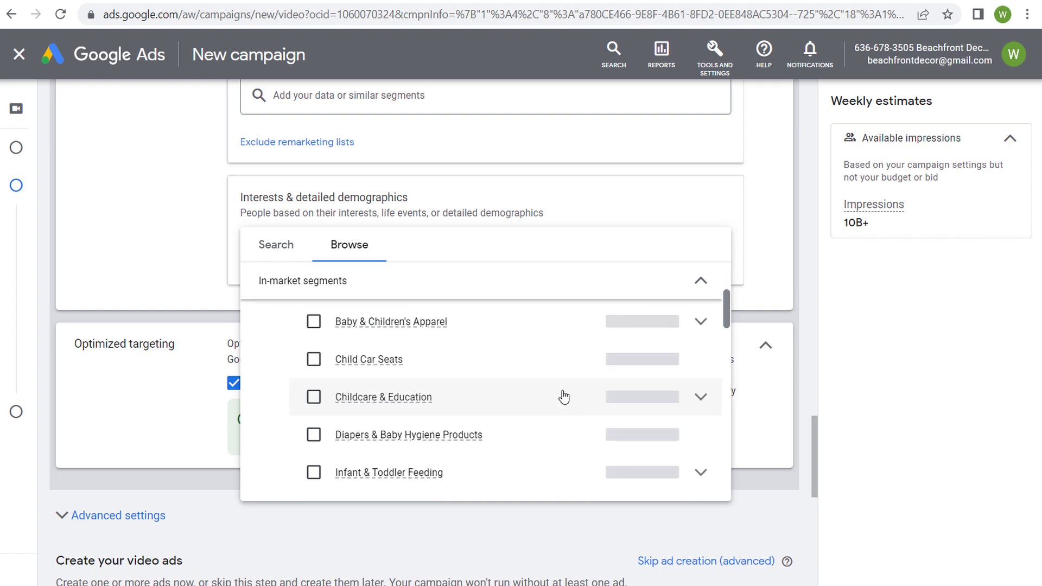
{"action": "left_click", "coordinate": [449, 360]}
{"action": "left_click", "coordinate": [140, 226]}
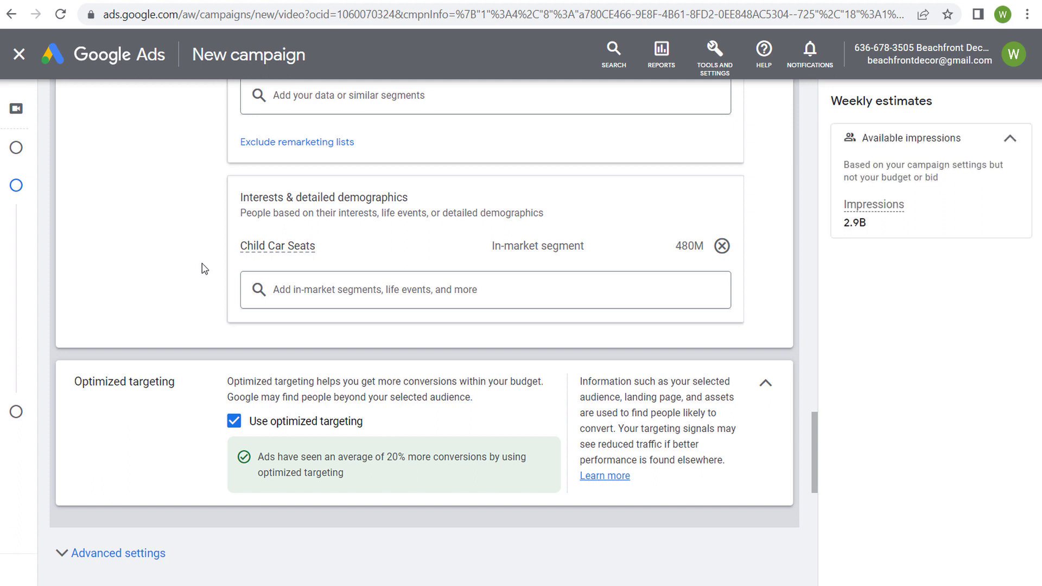
{"action": "mouse_move", "coordinate": [265, 249]}
{"action": "mouse_move", "coordinate": [563, 251]}
{"action": "left_click", "coordinate": [722, 246]}
Search Interests & detailed demographics for "halloween" and add the Halloween Decorations in-market segment.
{"action": "left_click", "coordinate": [416, 267]}
{"action": "left_click", "coordinate": [412, 253]}
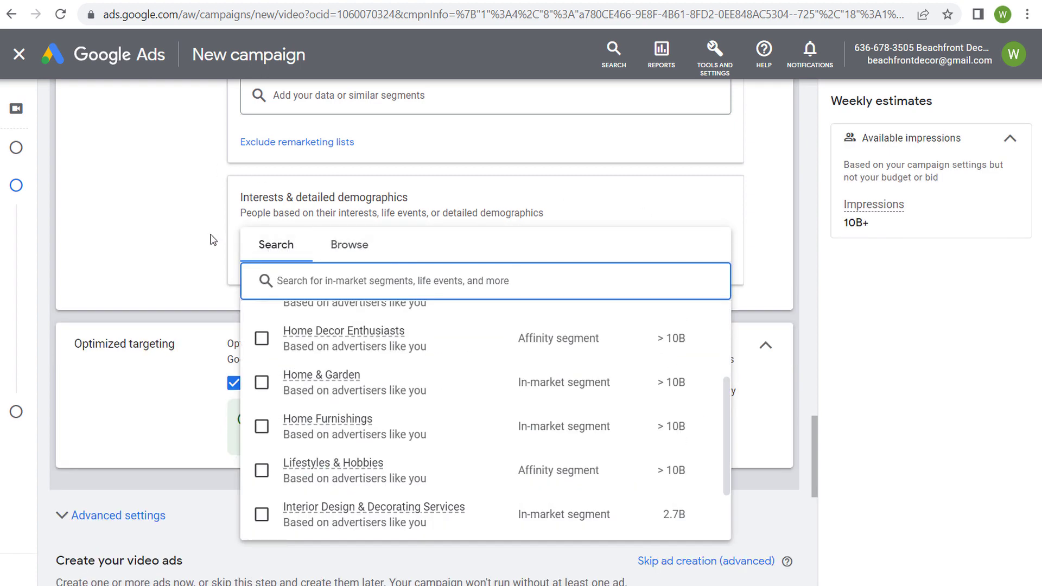
{"action": "type", "text": "halloween"}
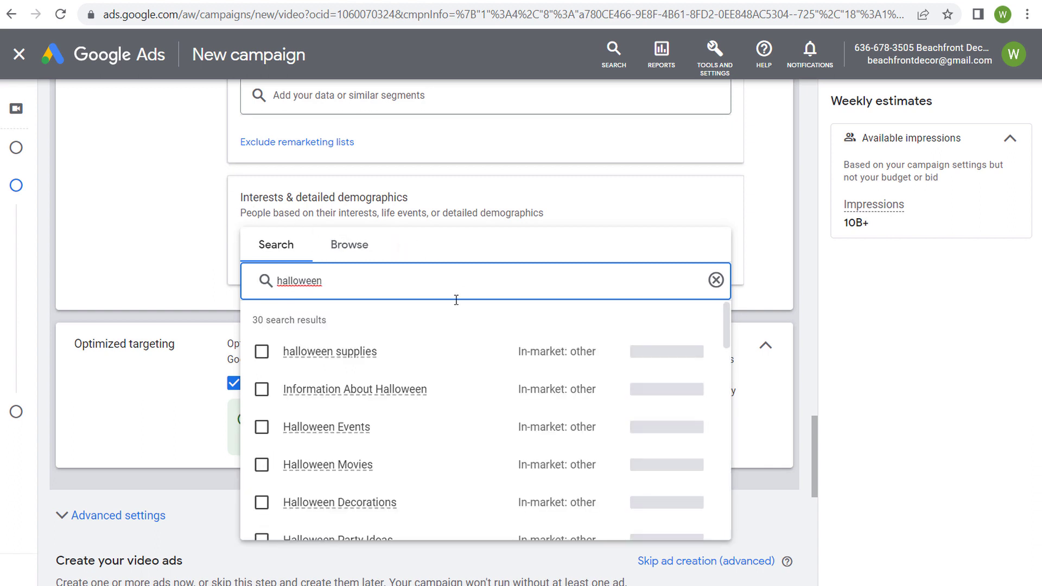
{"action": "mouse_move", "coordinate": [413, 354]}
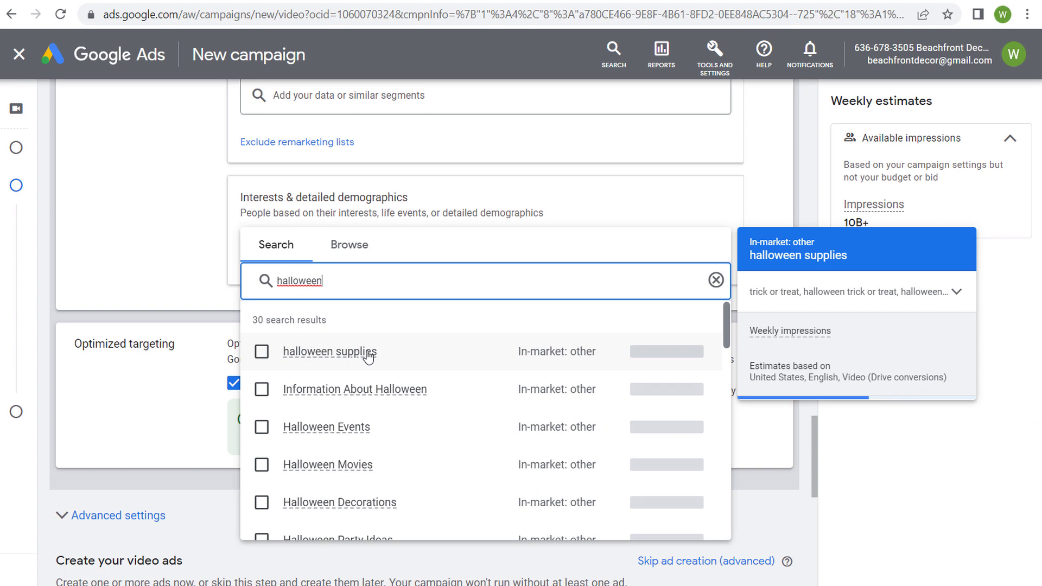
{"action": "mouse_move", "coordinate": [380, 389]}
{"action": "scroll", "coordinate": [518, 395], "scroll_direction": "down", "scroll_amount": 2}
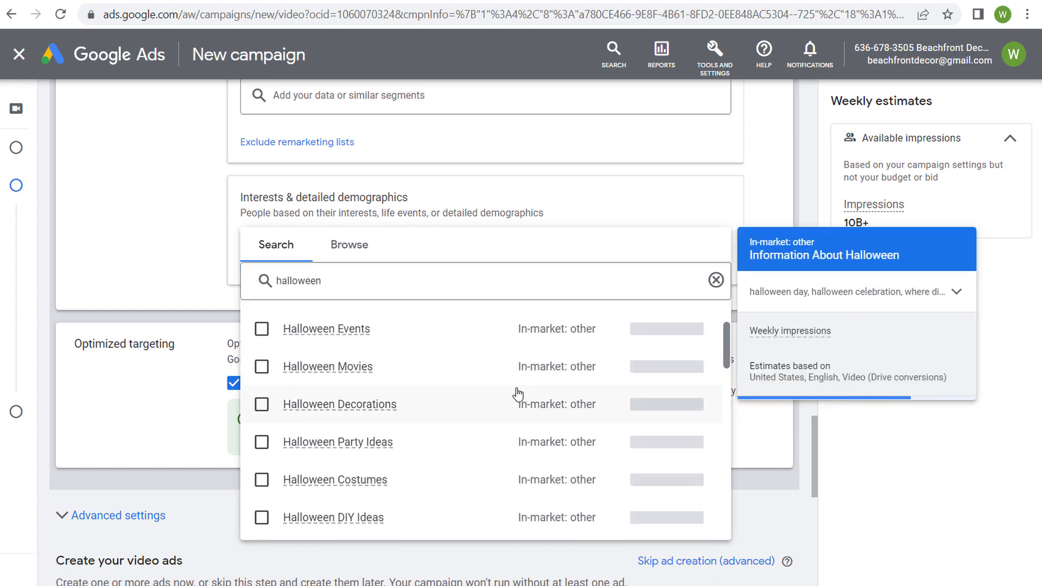
{"action": "scroll", "coordinate": [518, 395], "scroll_direction": "up", "scroll_amount": 1}
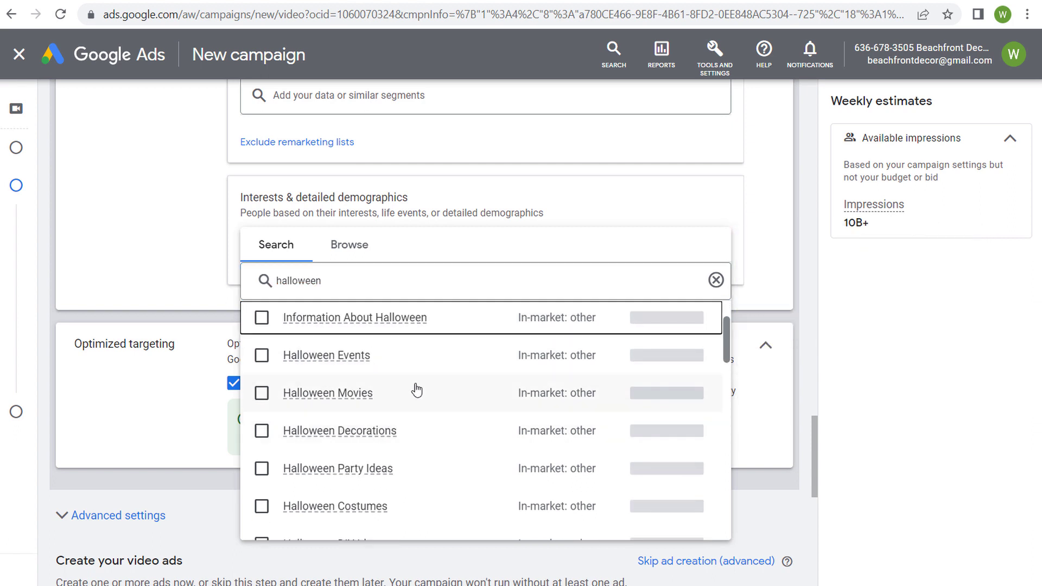
{"action": "left_click", "coordinate": [262, 431]}
{"action": "left_click", "coordinate": [161, 235]}
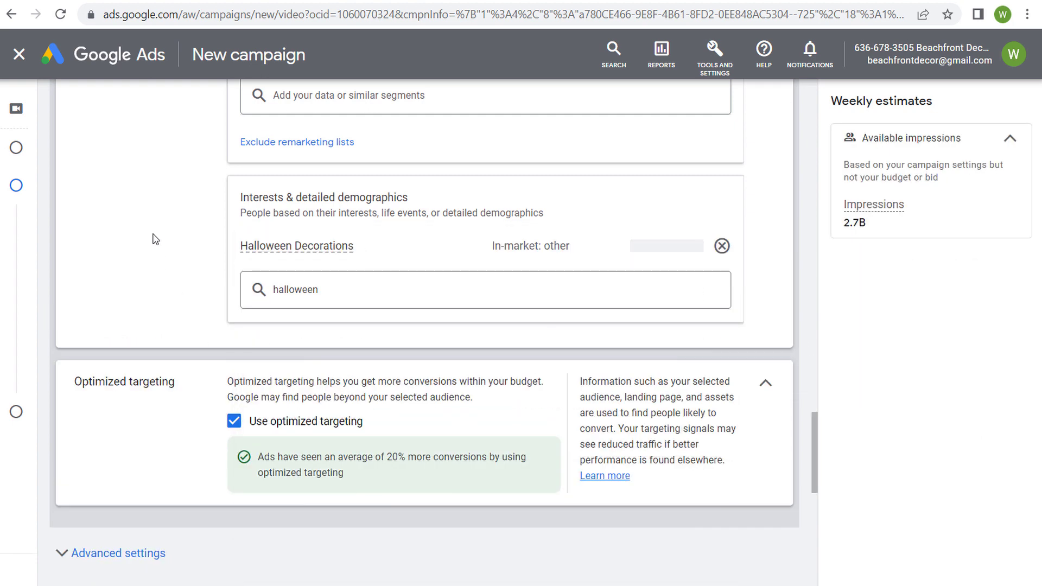
Switch to the beachfrontdecor.com Halloween decorations page, view its offers and products, and return to the campaign setup.
{"action": "left_click", "coordinate": [611, 1]}
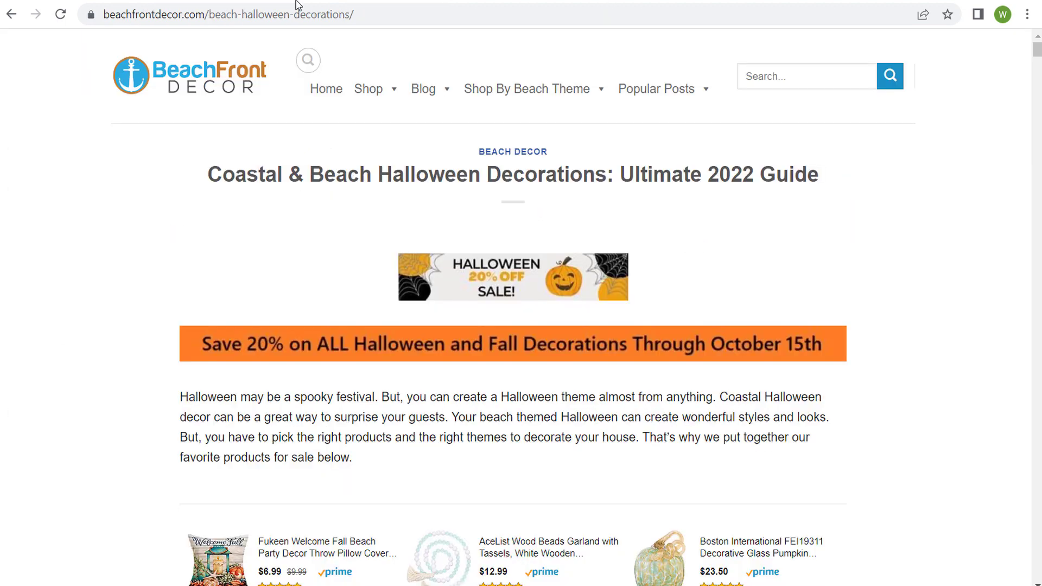
{"action": "scroll", "coordinate": [454, 363], "scroll_direction": "down", "scroll_amount": 4}
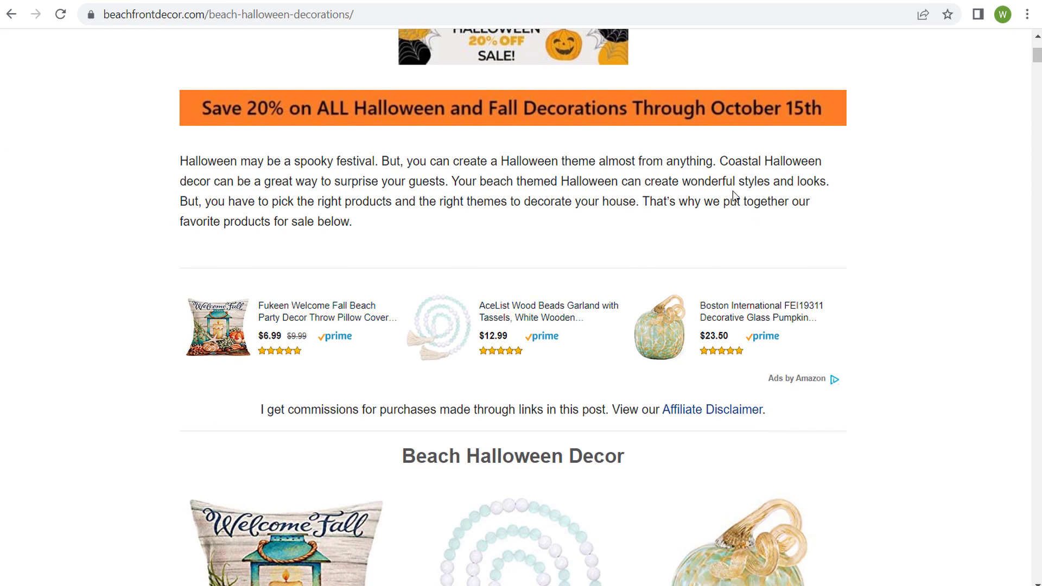
{"action": "left_click", "coordinate": [135, 2]}
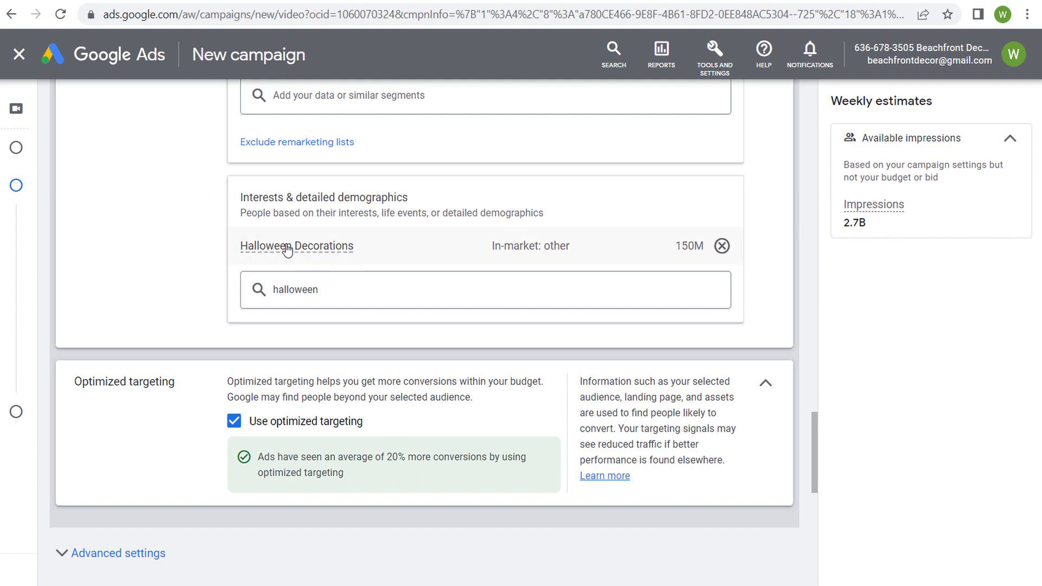
Remove the Halloween Decorations segment from Interests & detailed demographics.
{"action": "mouse_move", "coordinate": [293, 251]}
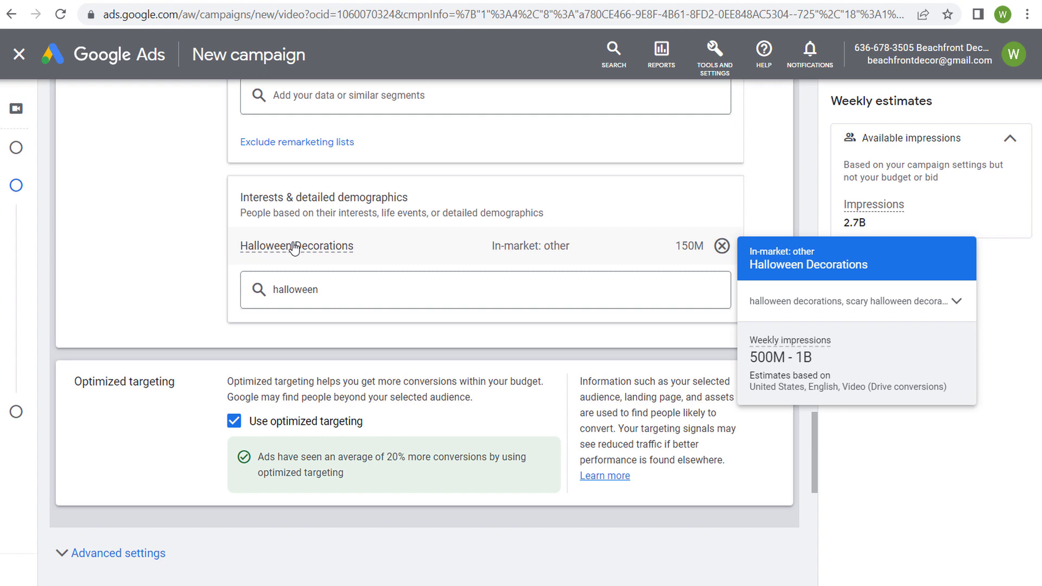
{"action": "scroll", "coordinate": [198, 239], "scroll_direction": "up", "scroll_amount": 12}
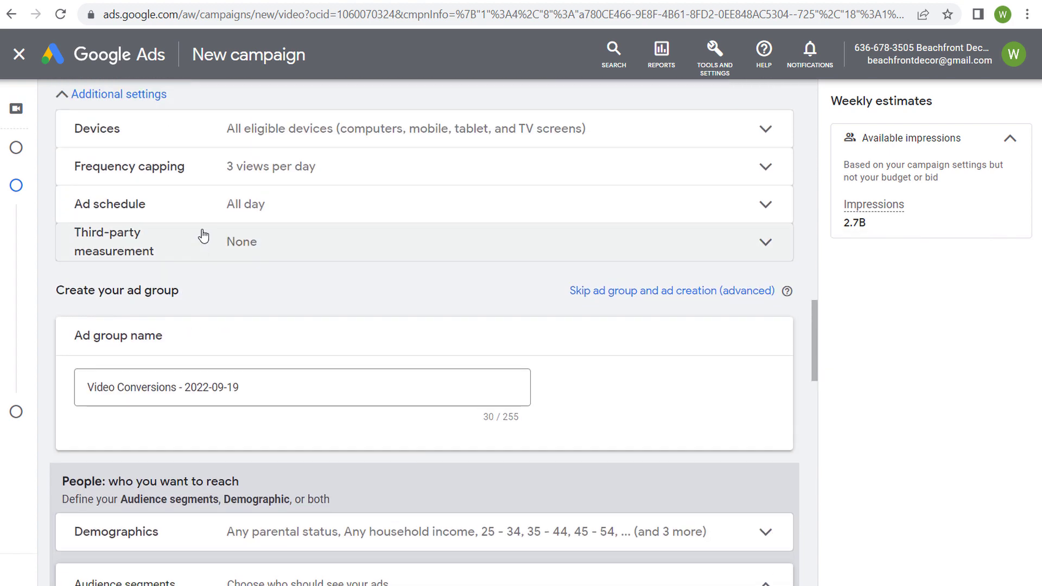
{"action": "scroll", "coordinate": [204, 237], "scroll_direction": "up", "scroll_amount": 12}
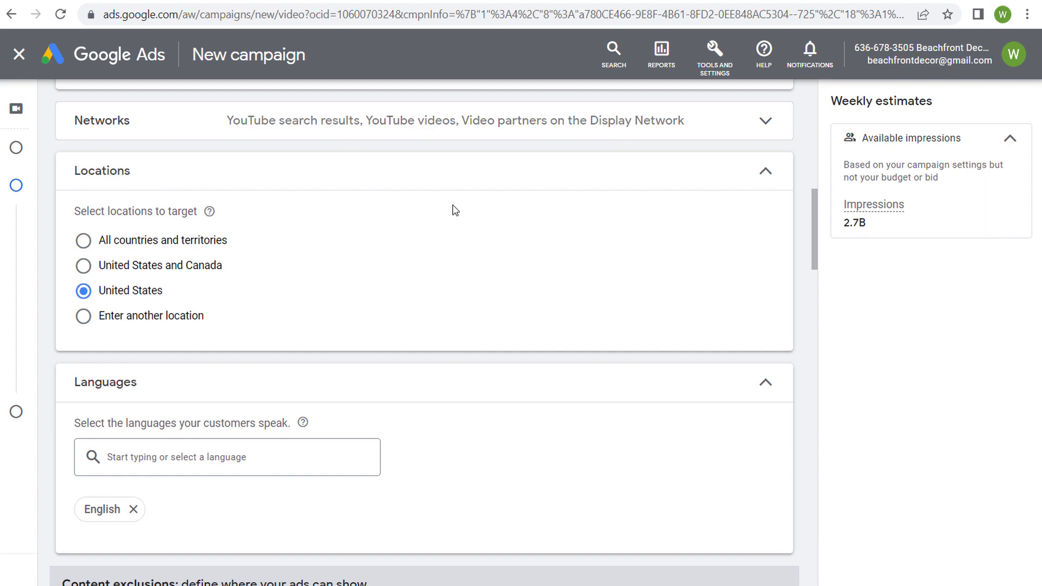
{"action": "scroll", "coordinate": [437, 228], "scroll_direction": "down", "scroll_amount": 20}
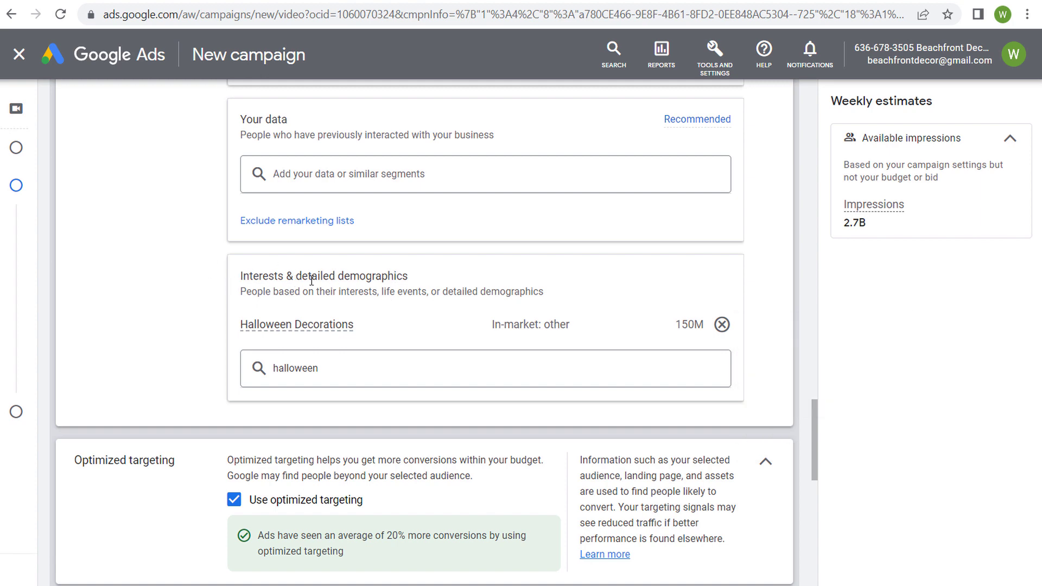
{"action": "left_click", "coordinate": [722, 324]}
Search the custom segments for "halloween" and examine the details of the Beach Halloween Keywords segment.
{"action": "scroll", "coordinate": [163, 212], "scroll_direction": "up", "scroll_amount": 3}
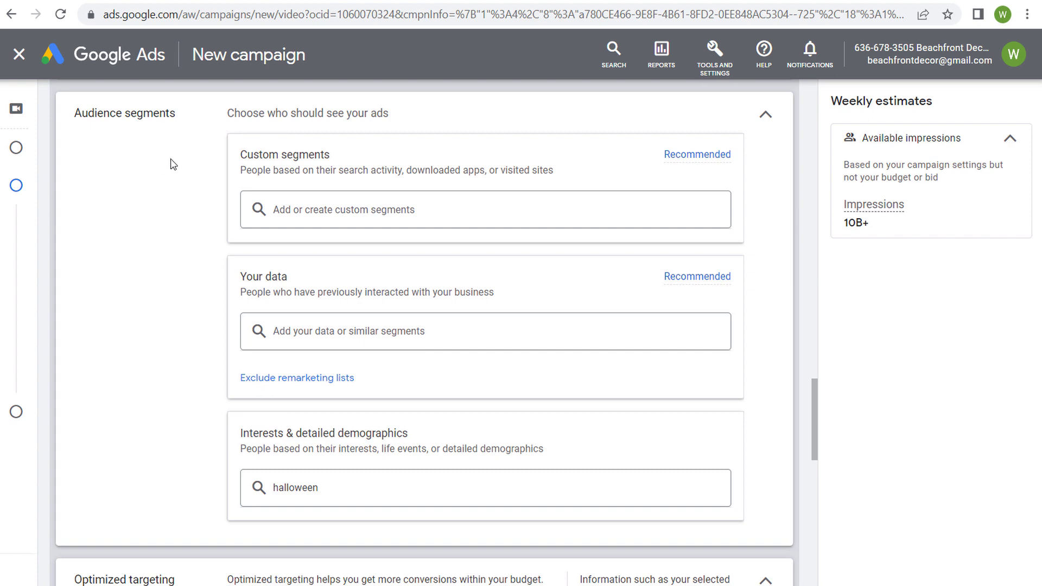
{"action": "left_click", "coordinate": [377, 209]}
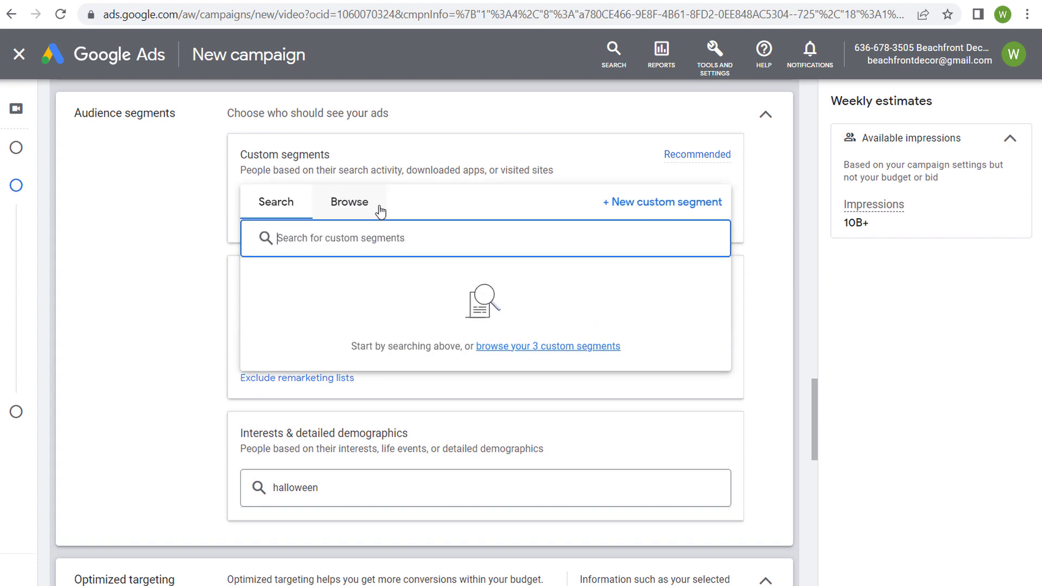
{"action": "type", "text": "h"}
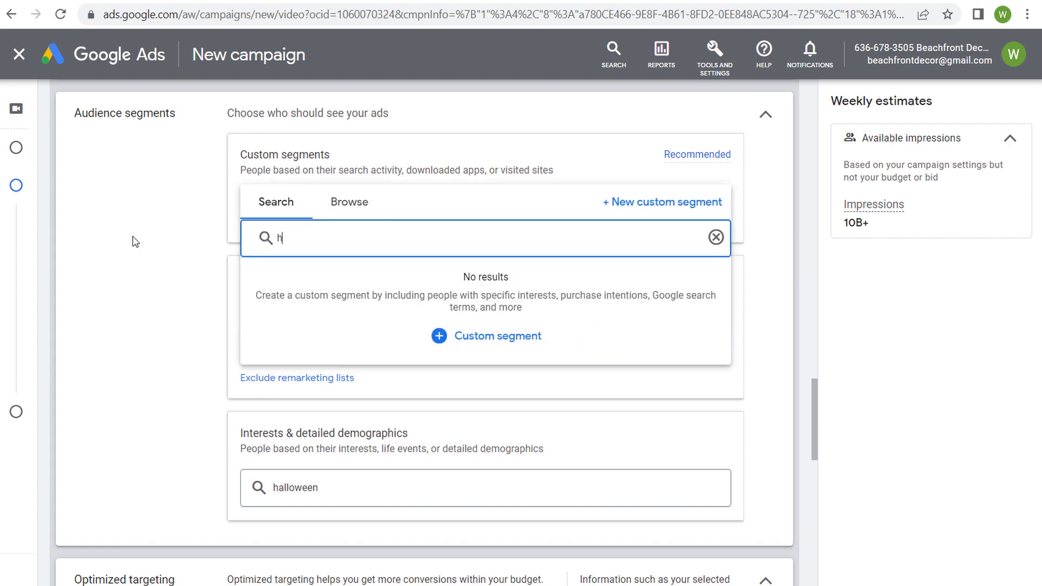
{"action": "type", "text": "alloween"}
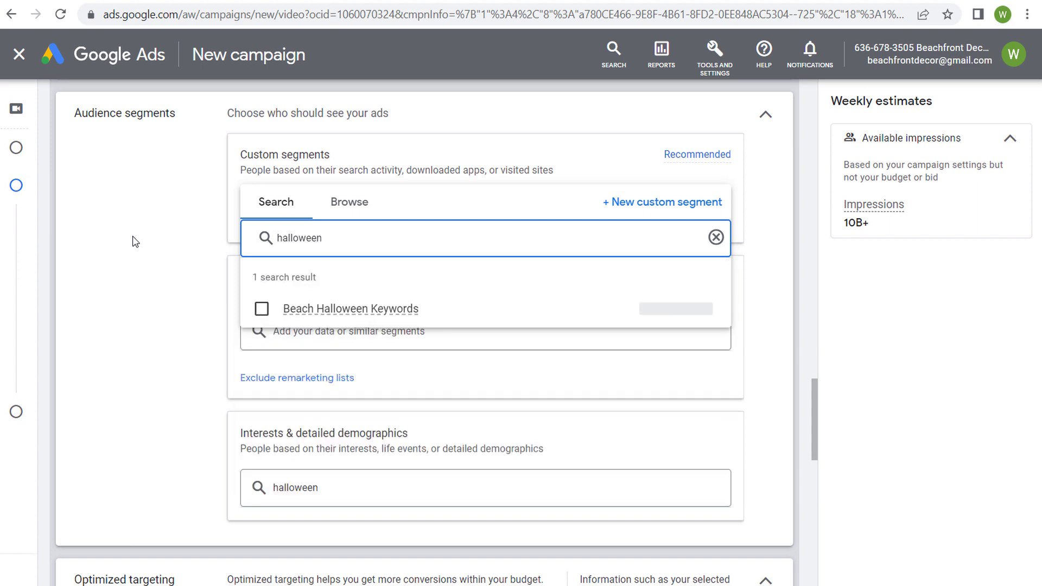
{"action": "mouse_move", "coordinate": [355, 315]}
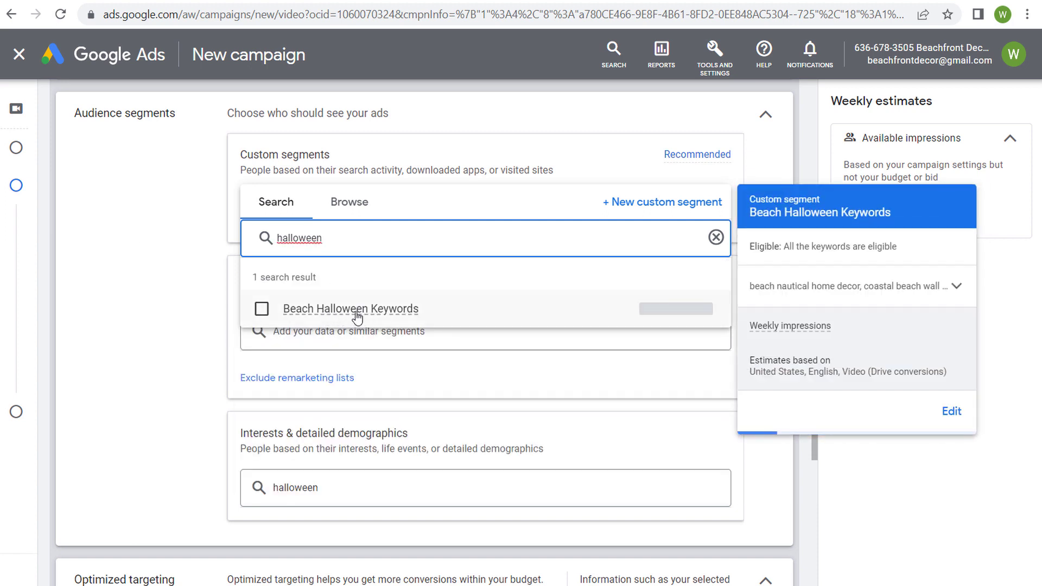
{"action": "left_click", "coordinate": [345, 312]}
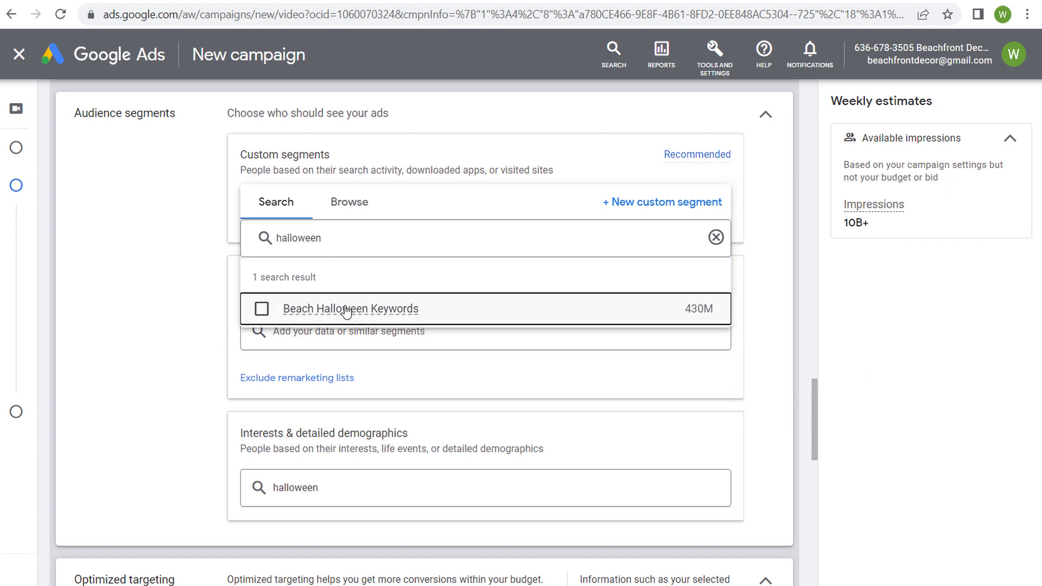
{"action": "mouse_move", "coordinate": [347, 316]}
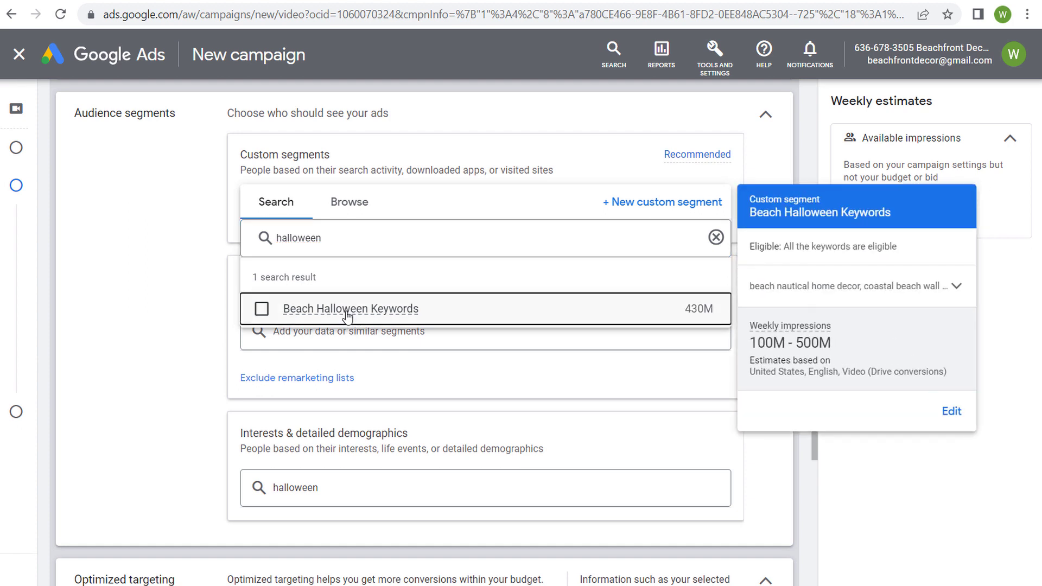
{"action": "left_click", "coordinate": [166, 294]}
Start a new custom segment and name it Halloween Beach Decor.
{"action": "left_click", "coordinate": [327, 210]}
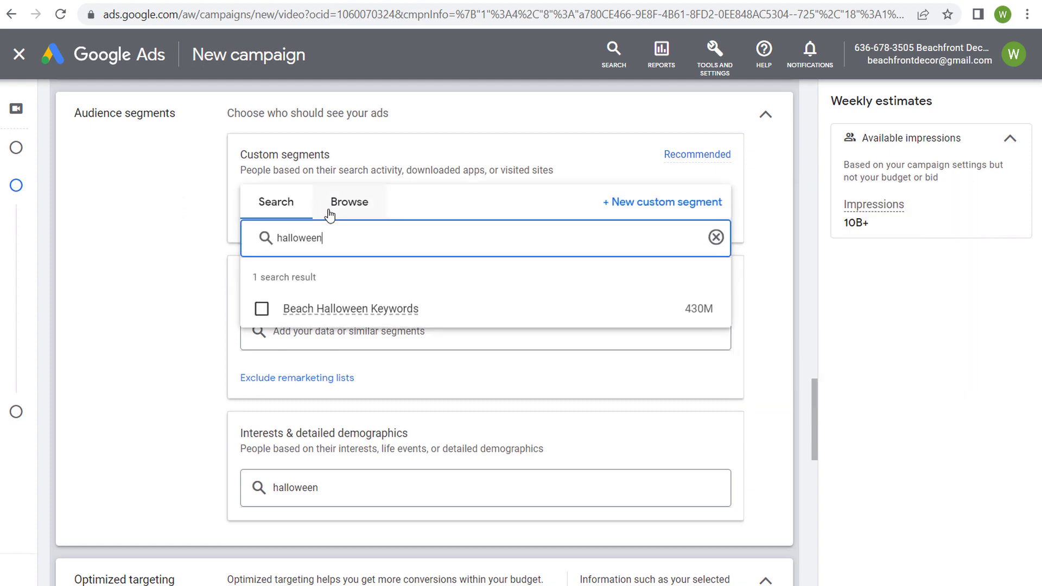
{"action": "left_click", "coordinate": [610, 202]}
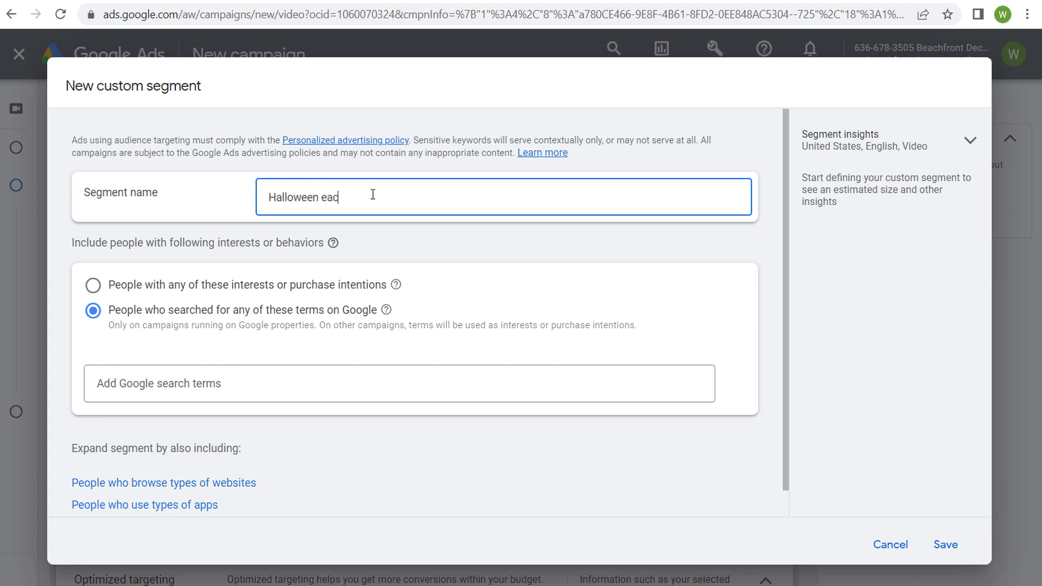
{"action": "type", "text": "Halloween Beach Decor"}
{"action": "left_click", "coordinate": [524, 245]}
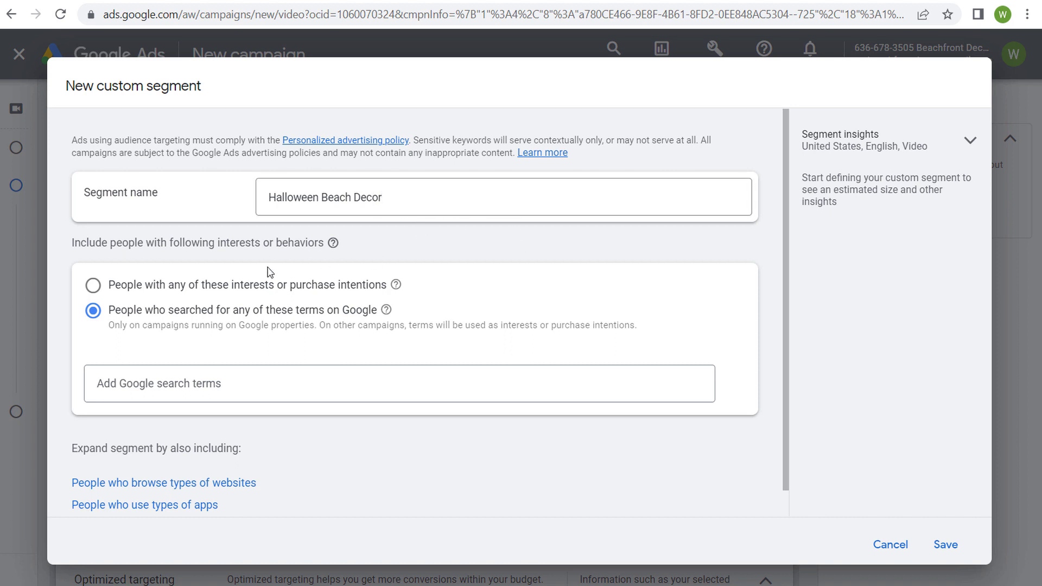
Target people by interests or purchase intentions, adding beach halloween decorations, coastal halloween decorations and nautical halloween decorations.
{"action": "left_click_drag", "start_coordinate": [78, 245], "coordinate": [301, 243]}
{"action": "left_click", "coordinate": [303, 239]}
{"action": "left_click", "coordinate": [135, 285]}
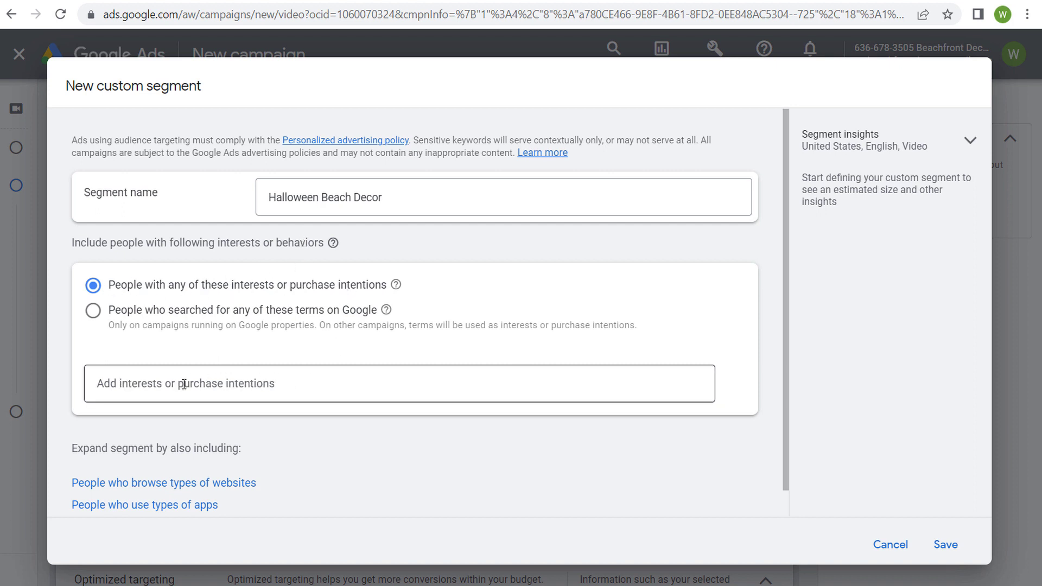
{"action": "left_click", "coordinate": [270, 387]}
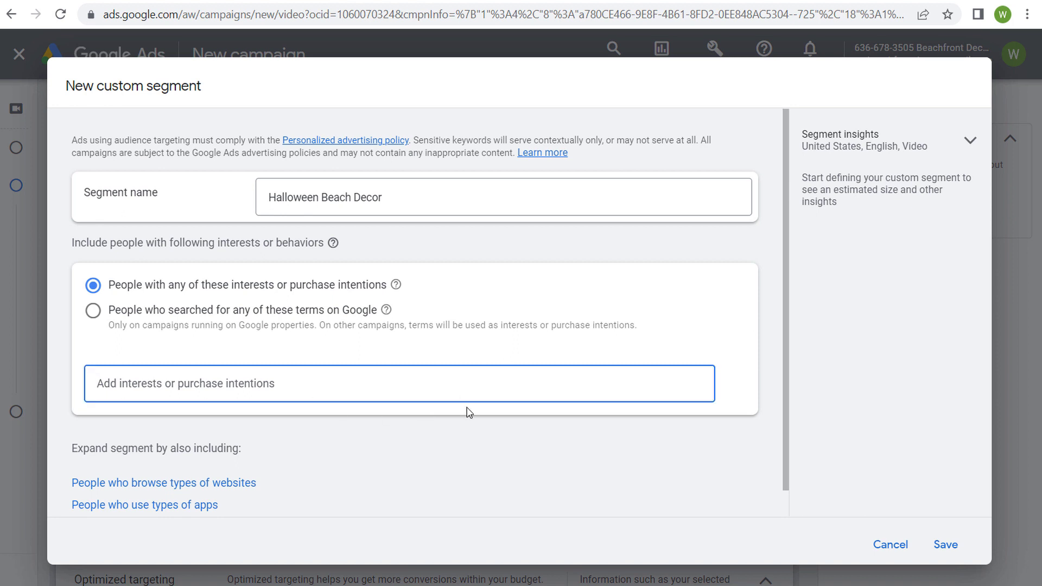
{"action": "type", "text": "beach"}
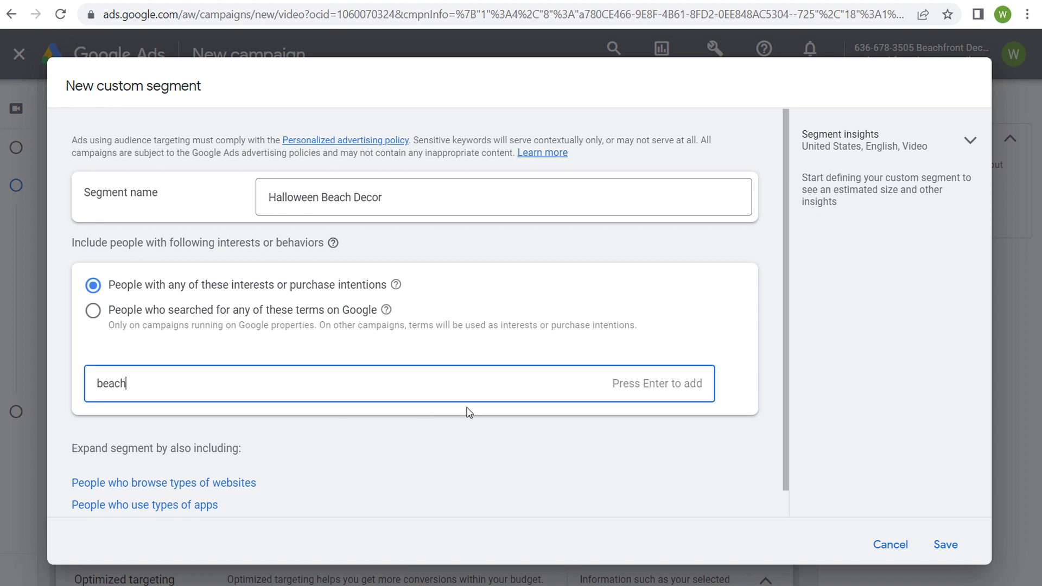
{"action": "type", "text": " halloween decorations"}
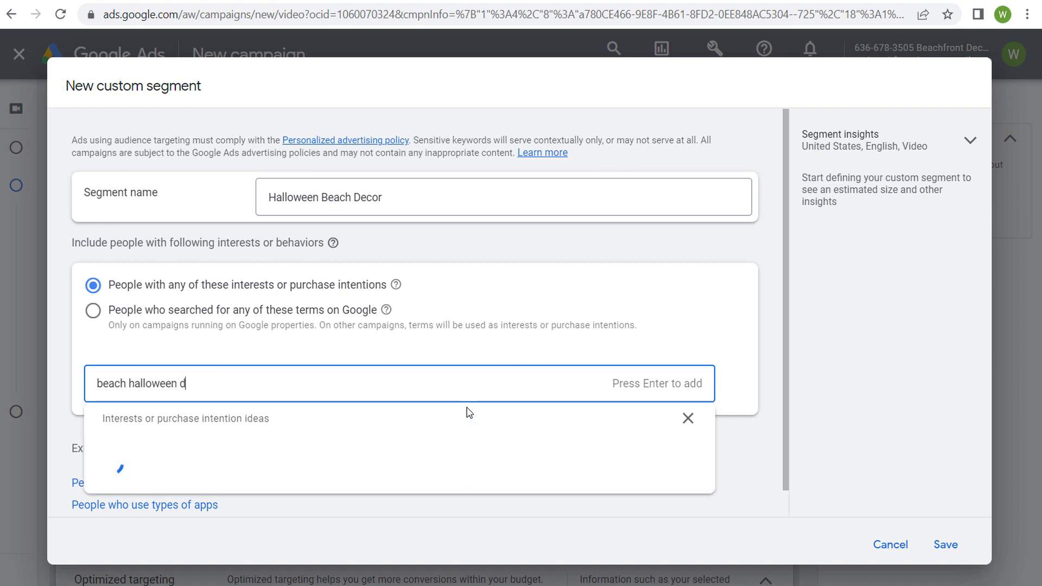
{"action": "key", "text": "Return"}
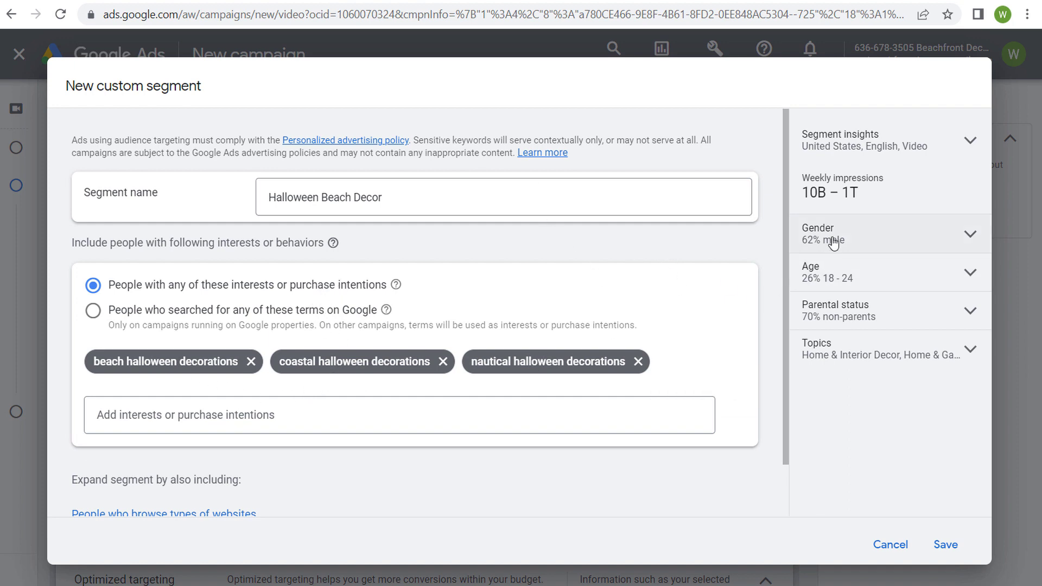
Examine the segment insights for gender, age, parental status and topics, plus the location, language and campaign type settings behind them.
{"action": "left_click", "coordinate": [885, 230]}
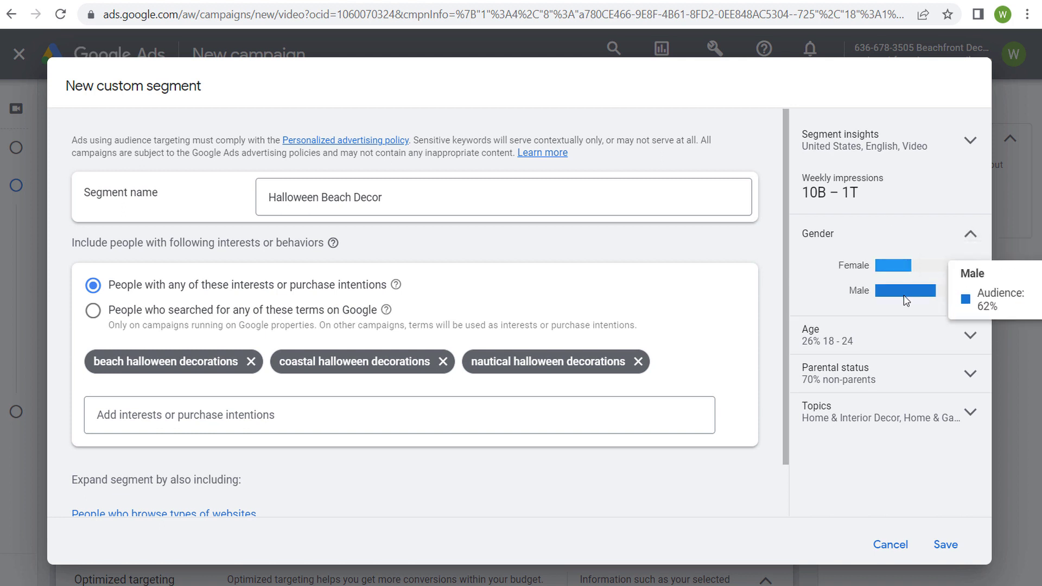
{"action": "mouse_move", "coordinate": [900, 264]}
{"action": "left_click", "coordinate": [959, 336]}
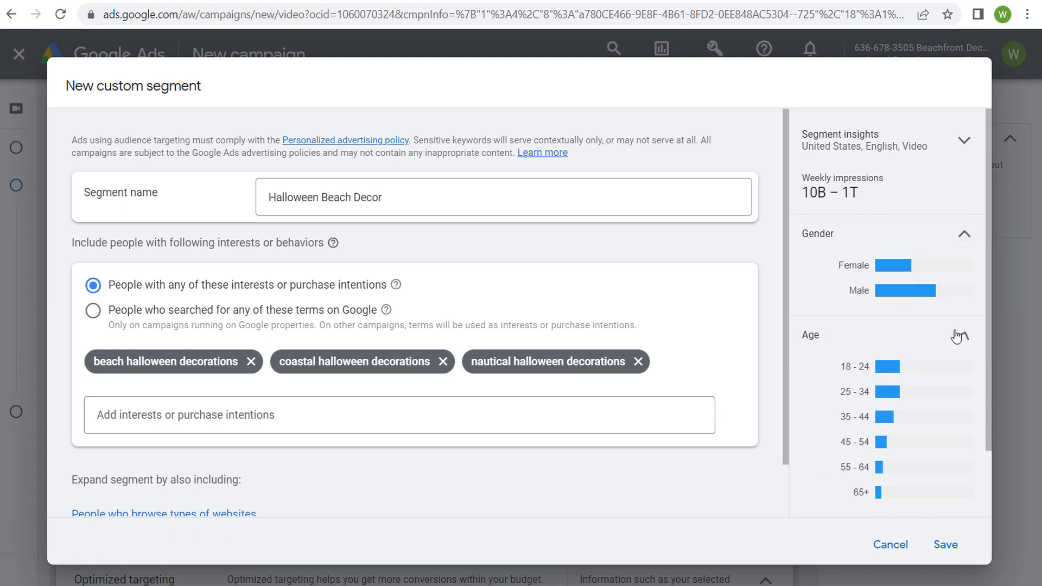
{"action": "mouse_move", "coordinate": [880, 372]}
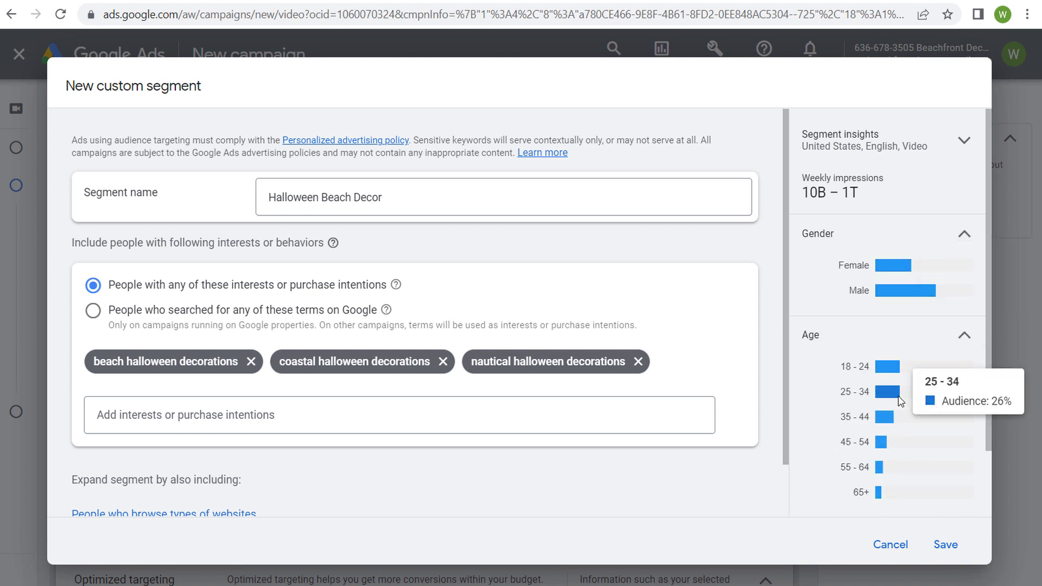
{"action": "left_click", "coordinate": [962, 342]}
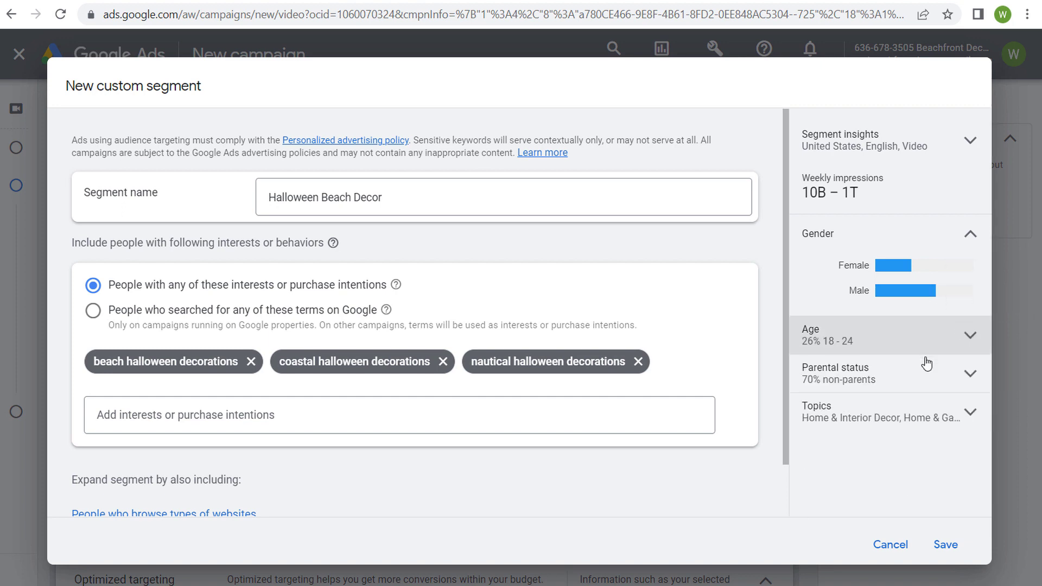
{"action": "left_click", "coordinate": [970, 378]}
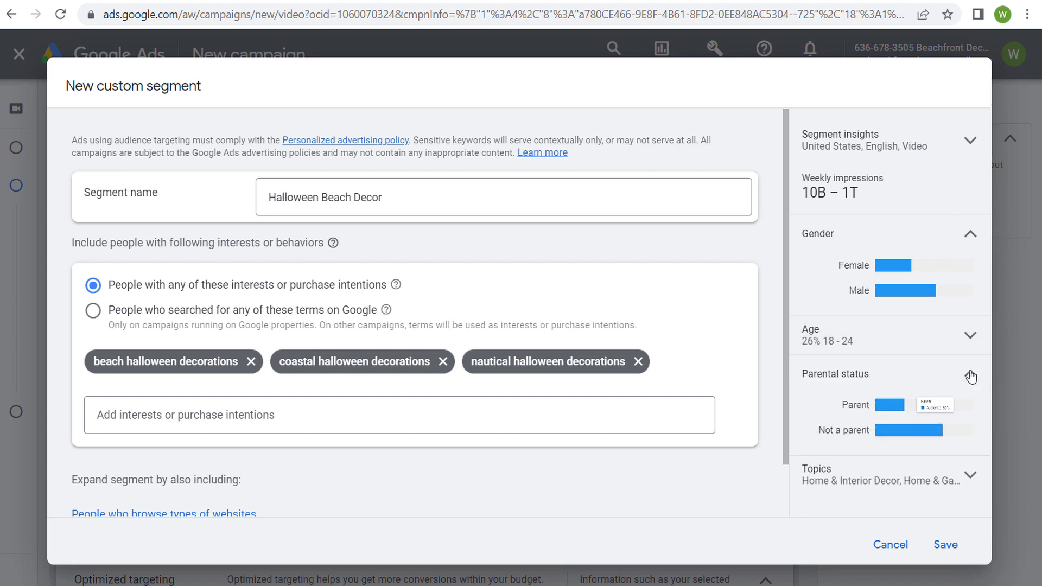
{"action": "left_click", "coordinate": [970, 377]}
{"action": "left_click", "coordinate": [971, 423]}
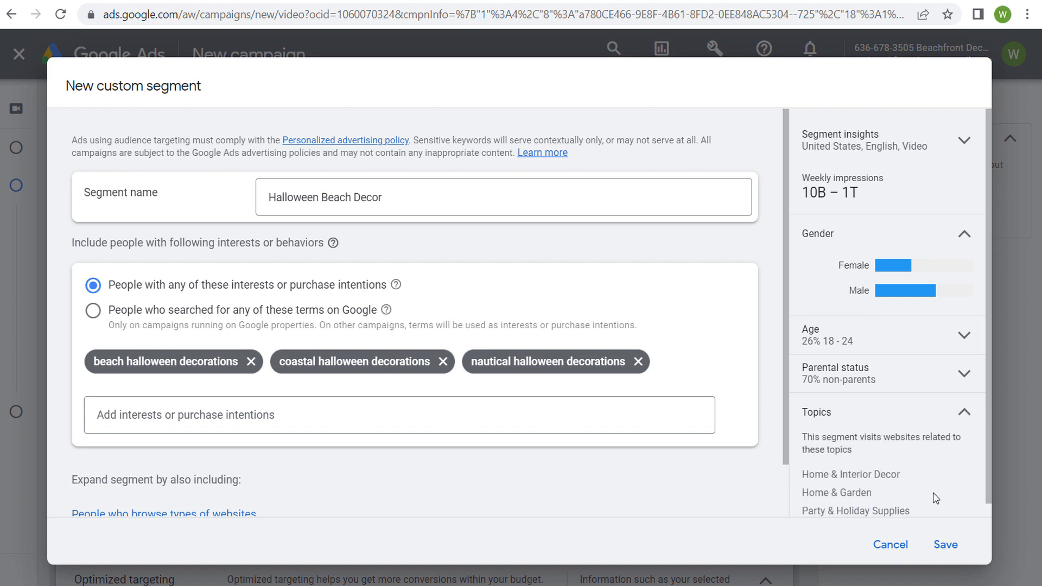
{"action": "left_click", "coordinate": [967, 403]}
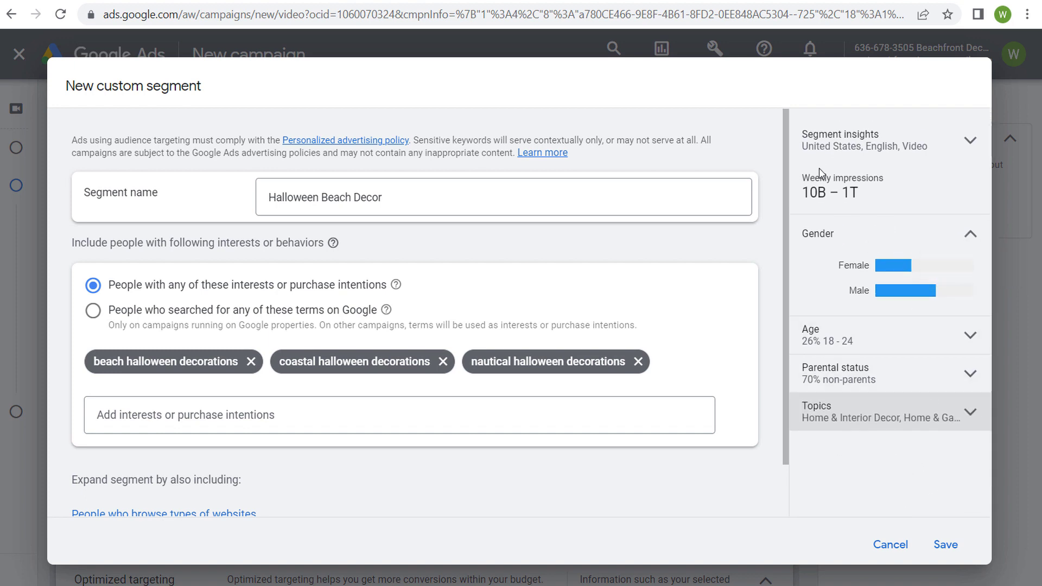
{"action": "left_click", "coordinate": [970, 141]}
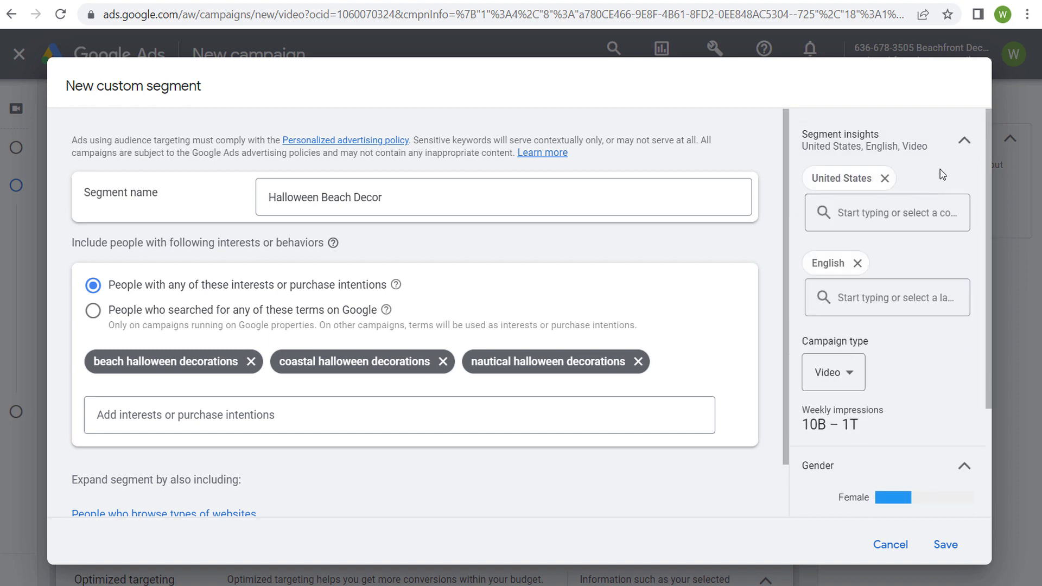
{"action": "left_click", "coordinate": [962, 143]}
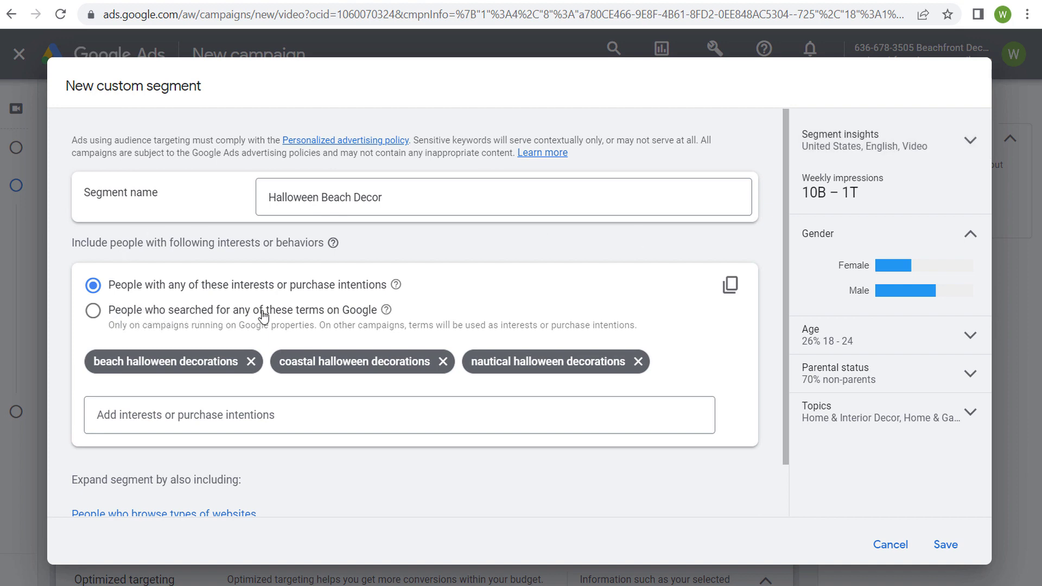
Switch the segment to people who searched for any of these terms on Google and review its gender and age insights.
{"action": "left_click", "coordinate": [93, 312]}
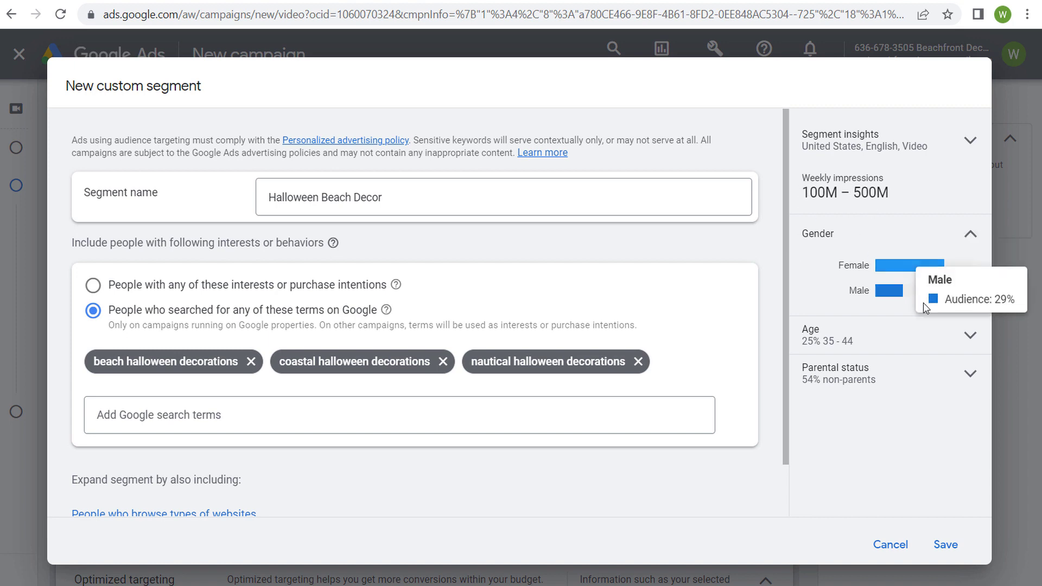
{"action": "left_click", "coordinate": [977, 342]}
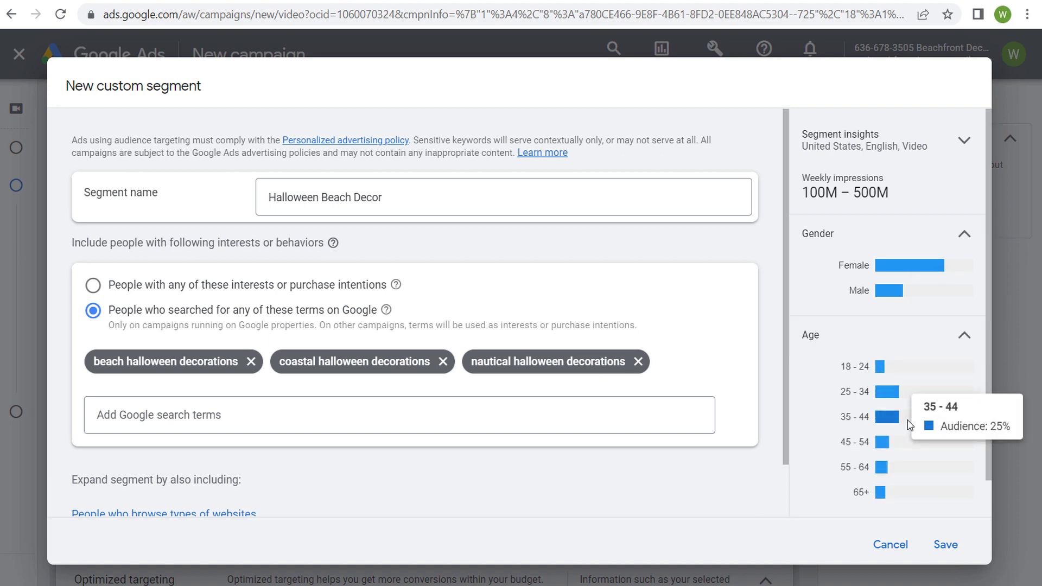
{"action": "left_click", "coordinate": [964, 336]}
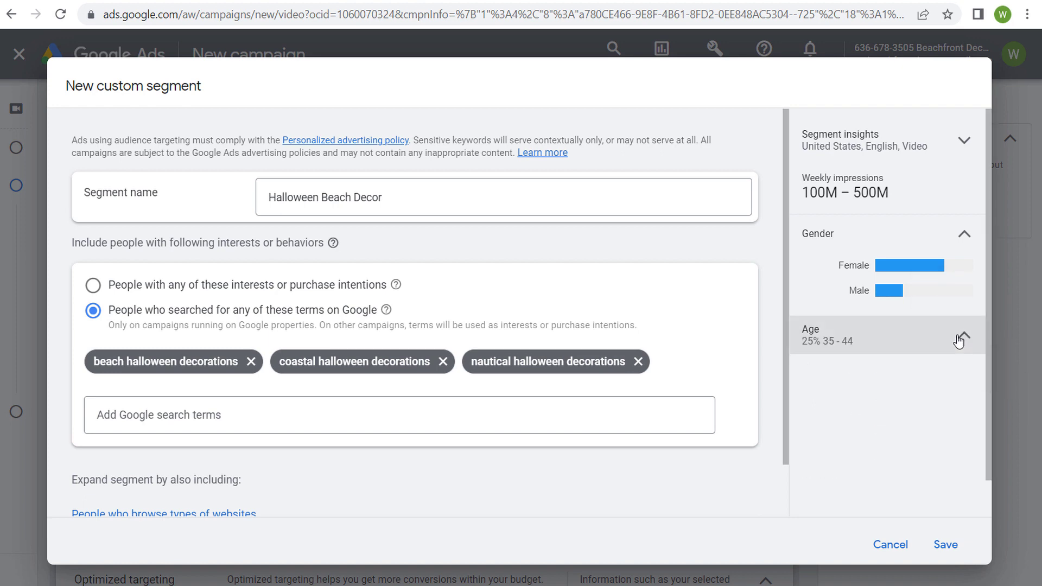
{"action": "left_click", "coordinate": [903, 233]}
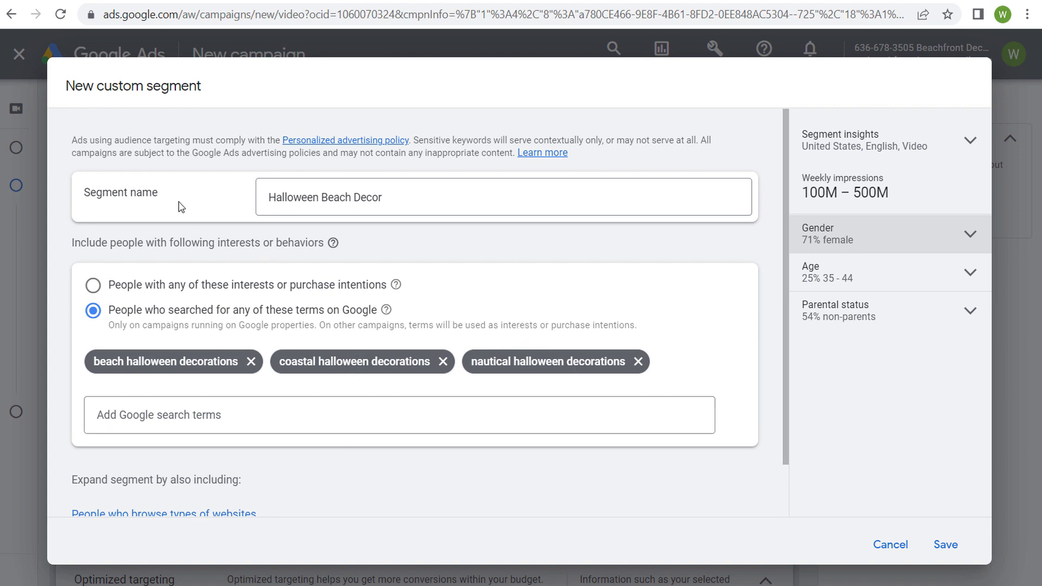
{"action": "scroll", "coordinate": [492, 326], "scroll_direction": "down", "scroll_amount": 1}
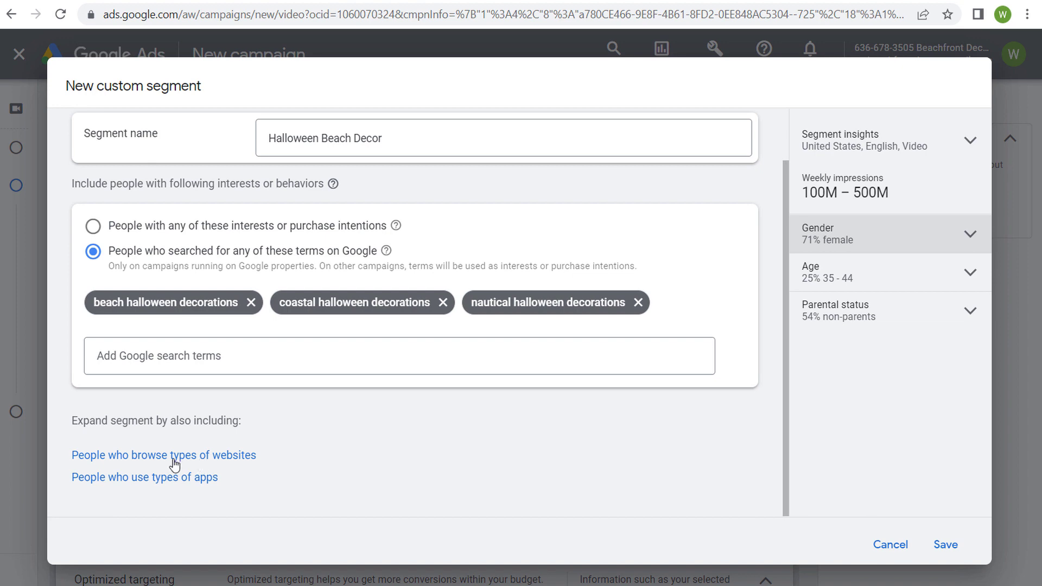
{"action": "left_click", "coordinate": [191, 458]}
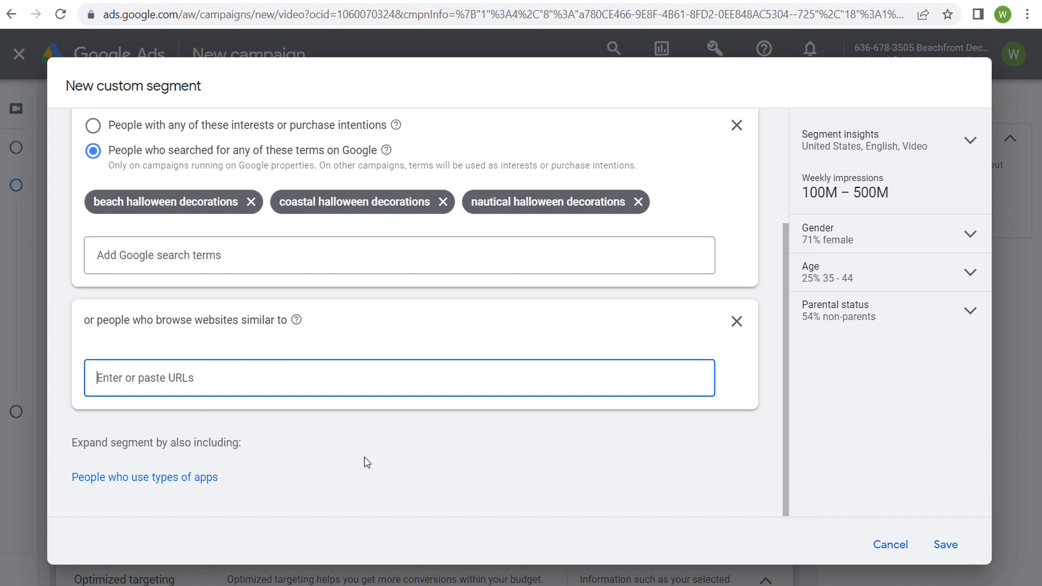
{"action": "left_click", "coordinate": [736, 322]}
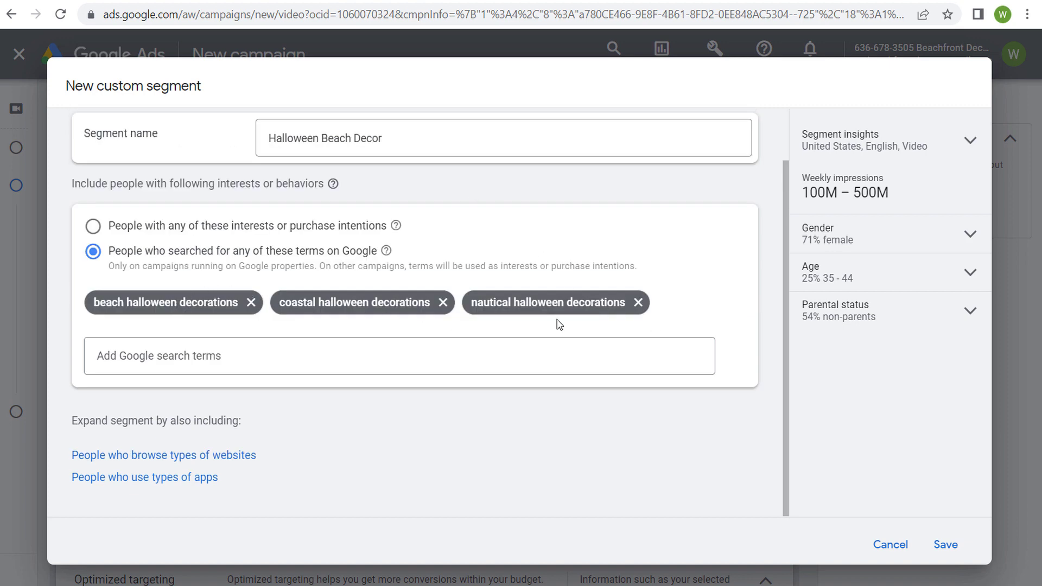
Save the Halloween Beach Decor custom segment and check the campaign's weekly available impressions estimate.
{"action": "left_click", "coordinate": [946, 545]}
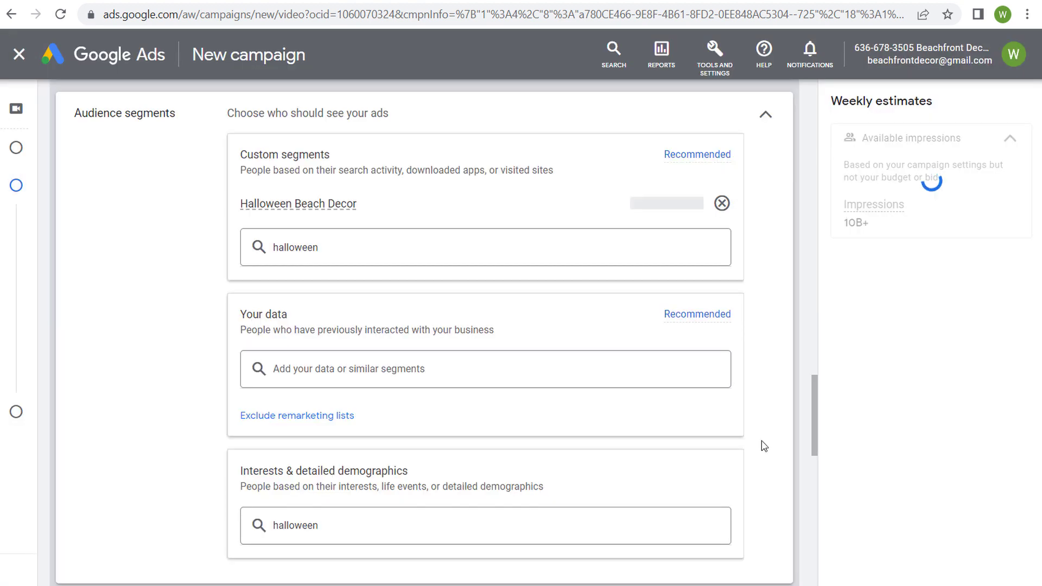
{"action": "mouse_move", "coordinate": [288, 211]}
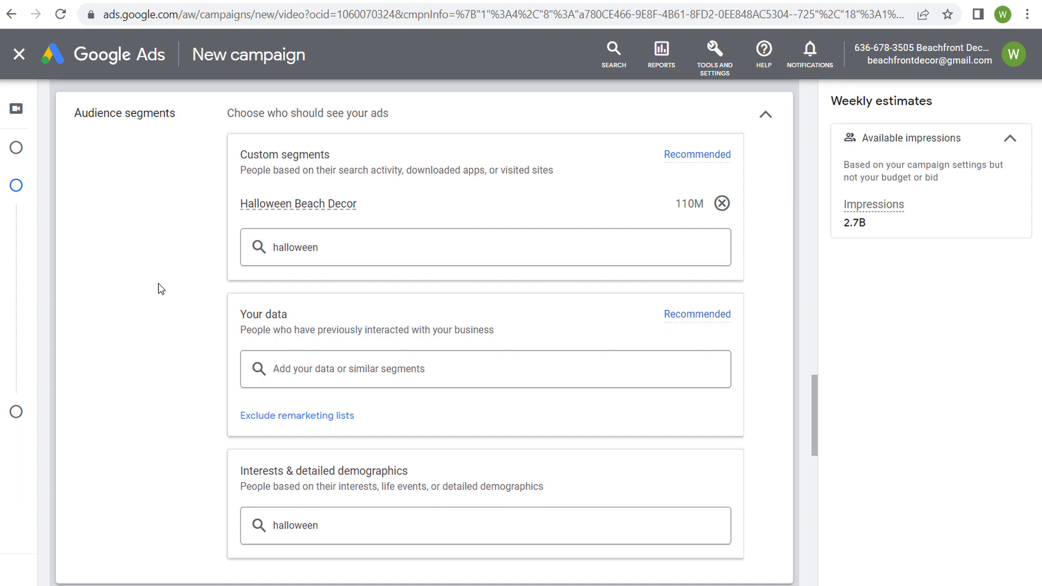
{"action": "scroll", "coordinate": [162, 289], "scroll_direction": "up", "scroll_amount": 2}
{"action": "mouse_move", "coordinate": [693, 284]}
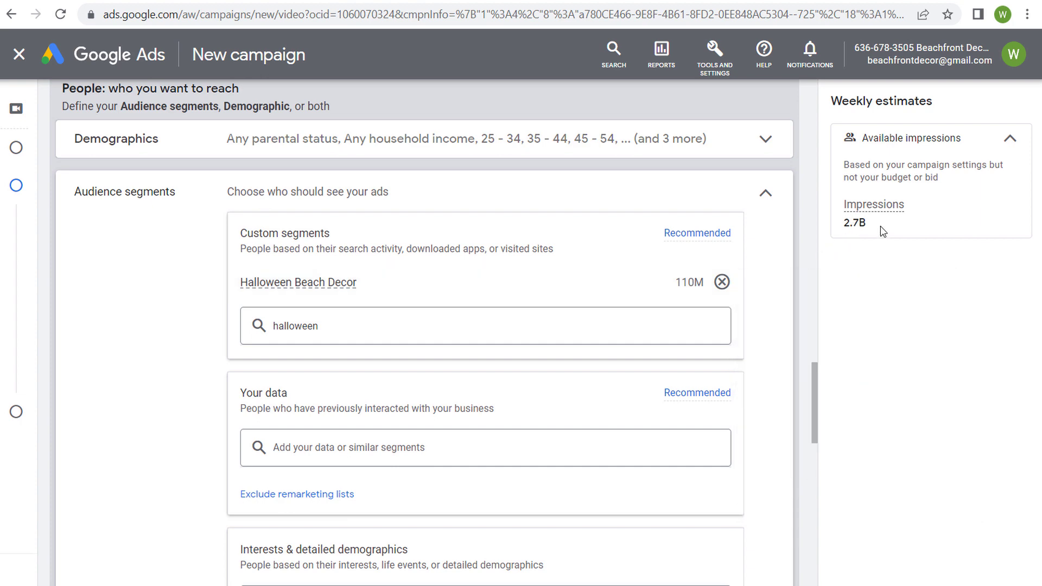
{"action": "left_click_drag", "start_coordinate": [880, 232], "coordinate": [842, 202]}
{"action": "left_click", "coordinate": [861, 256]}
Turn off optimized targeting to compare the available impressions estimate, and turn it back on.
{"action": "scroll", "coordinate": [227, 260], "scroll_direction": "down", "scroll_amount": 4}
{"action": "scroll", "coordinate": [227, 260], "scroll_direction": "down", "scroll_amount": 3}
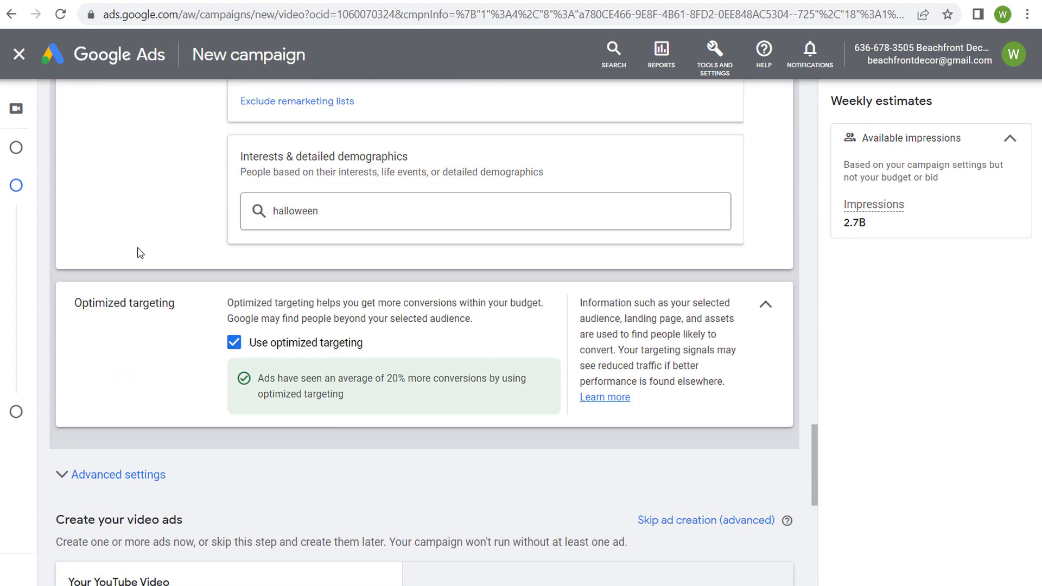
{"action": "left_click", "coordinate": [236, 344]}
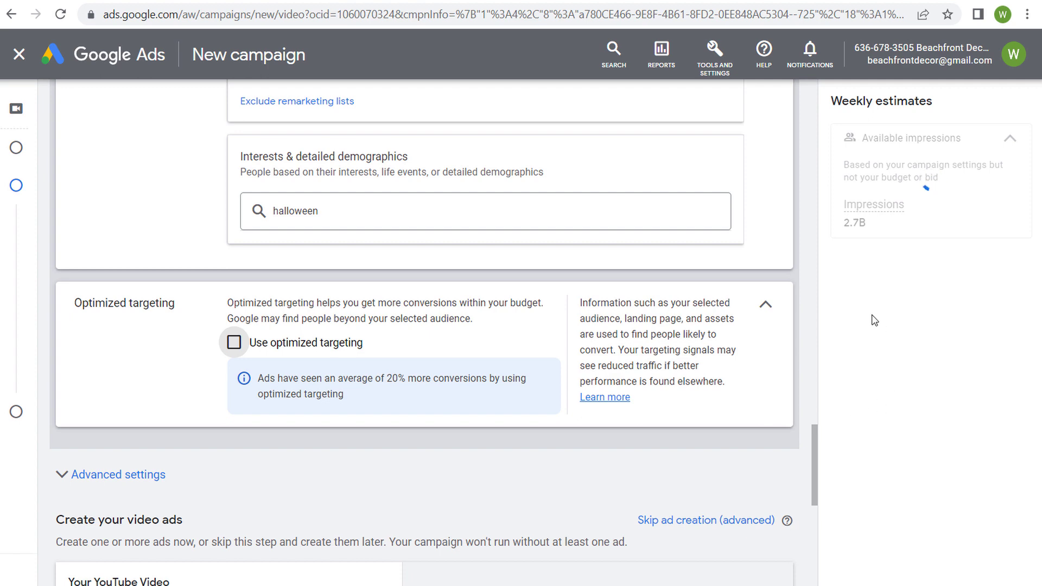
{"action": "left_click_drag", "start_coordinate": [887, 226], "coordinate": [850, 223]}
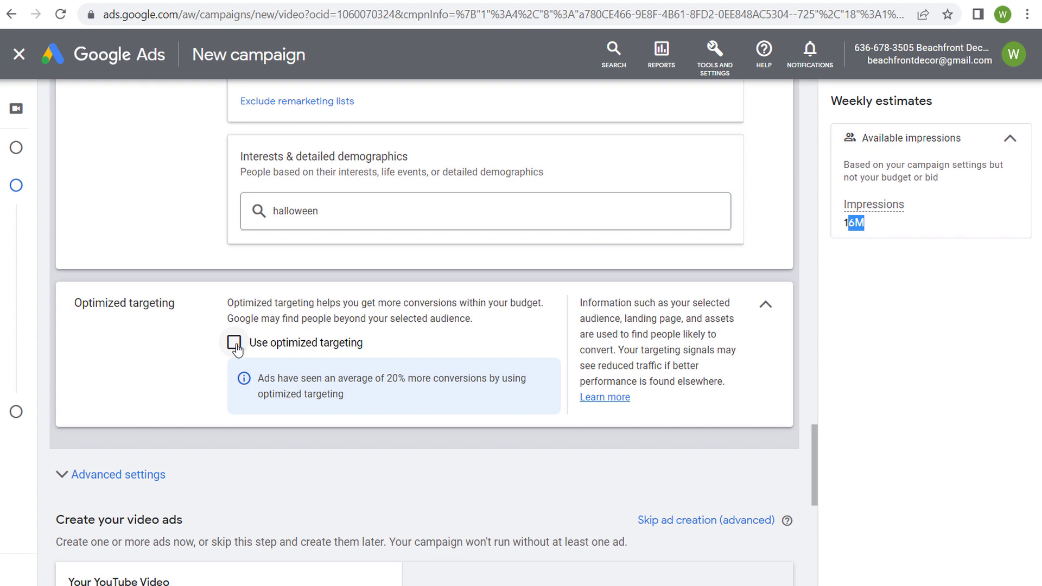
{"action": "scroll", "coordinate": [203, 282], "scroll_direction": "up", "scroll_amount": 6}
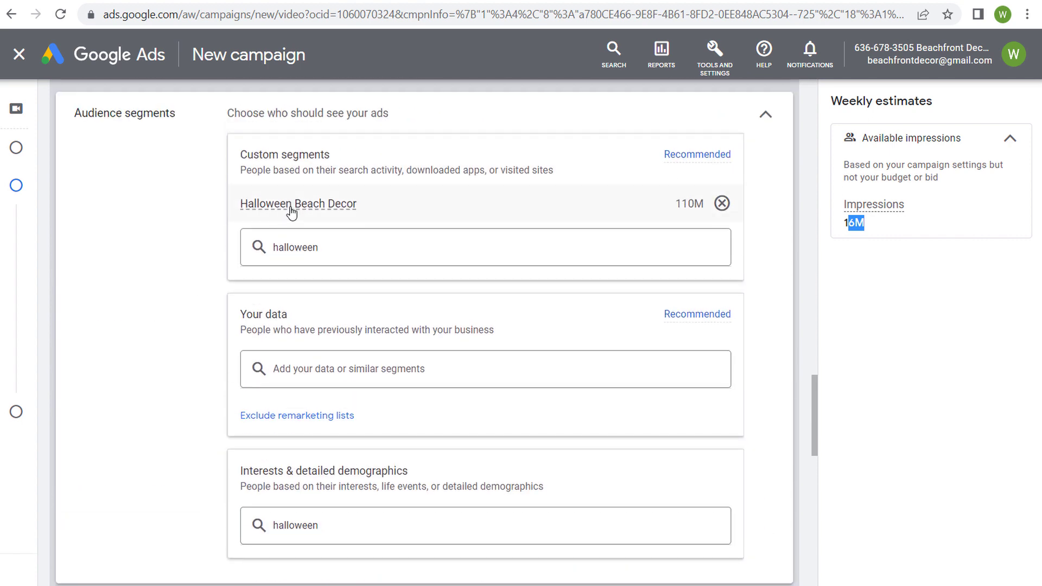
{"action": "left_click", "coordinate": [307, 169]}
{"action": "scroll", "coordinate": [415, 288], "scroll_direction": "down", "scroll_amount": 7}
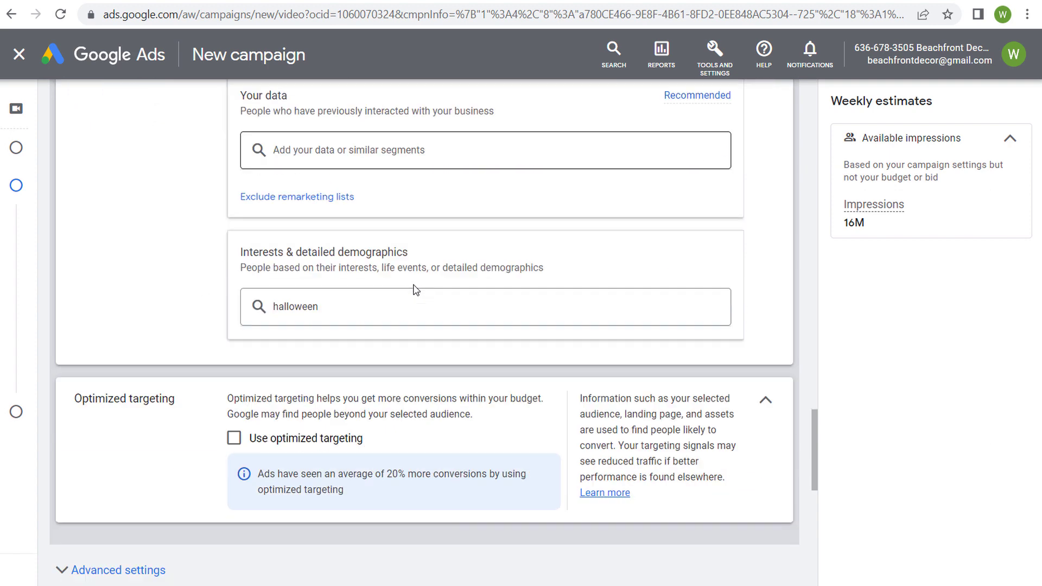
{"action": "left_click", "coordinate": [234, 264]}
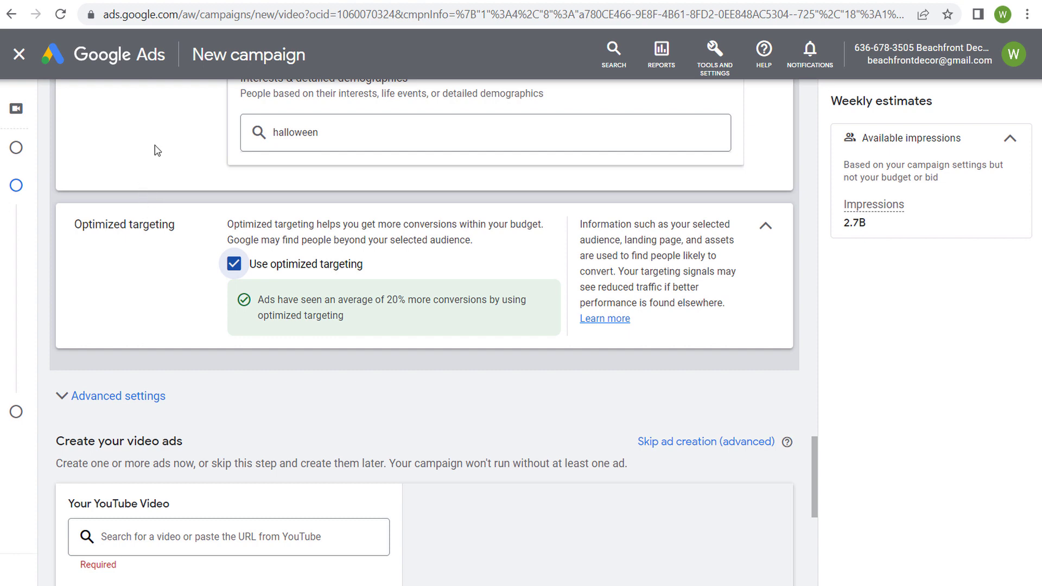
Browse the Your data audience segments and look through the website visitors lists.
{"action": "scroll", "coordinate": [157, 150], "scroll_direction": "up", "scroll_amount": 3}
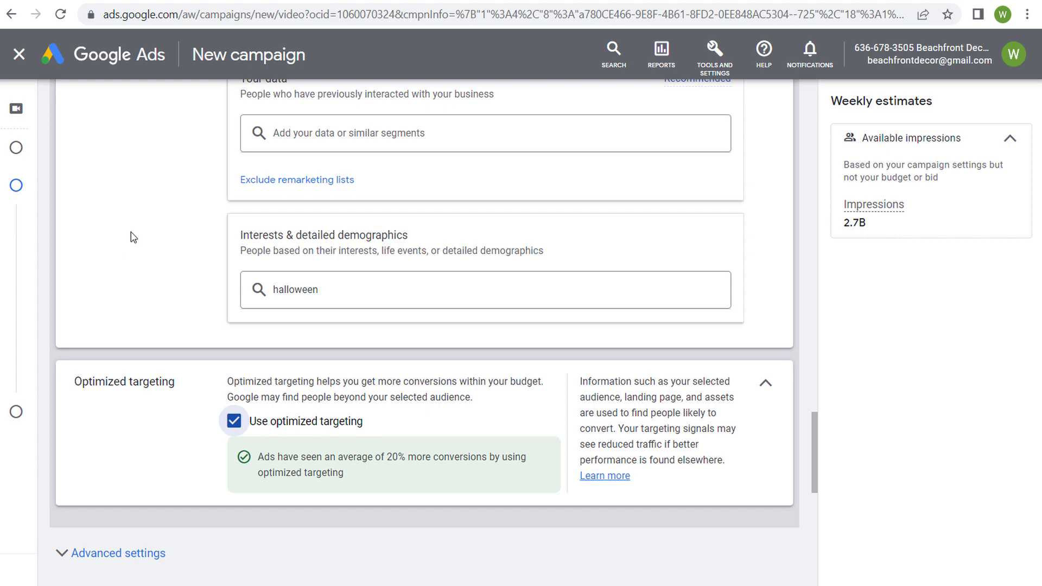
{"action": "scroll", "coordinate": [142, 233], "scroll_direction": "up", "scroll_amount": 4}
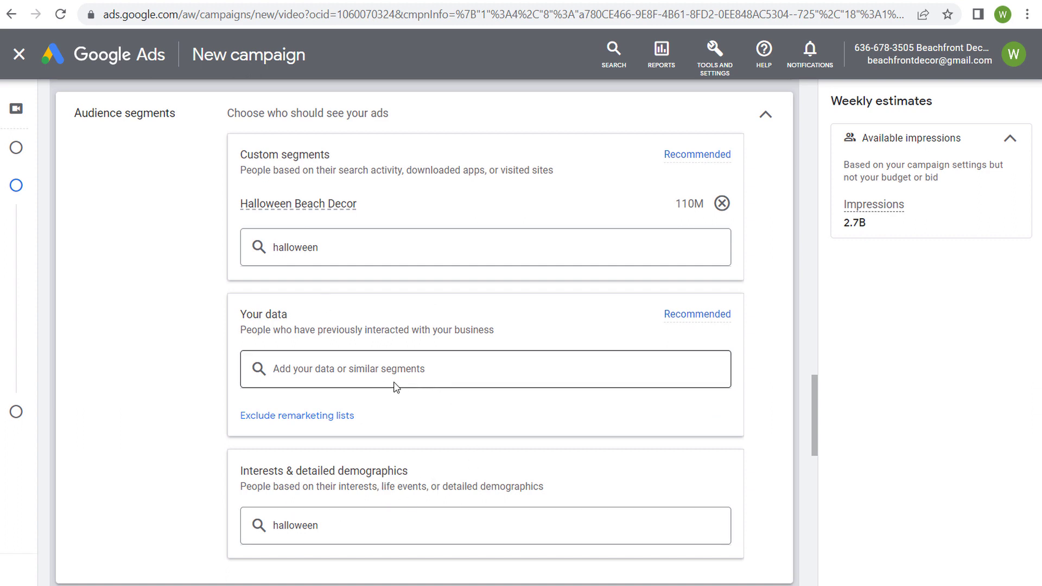
{"action": "left_click", "coordinate": [300, 370]}
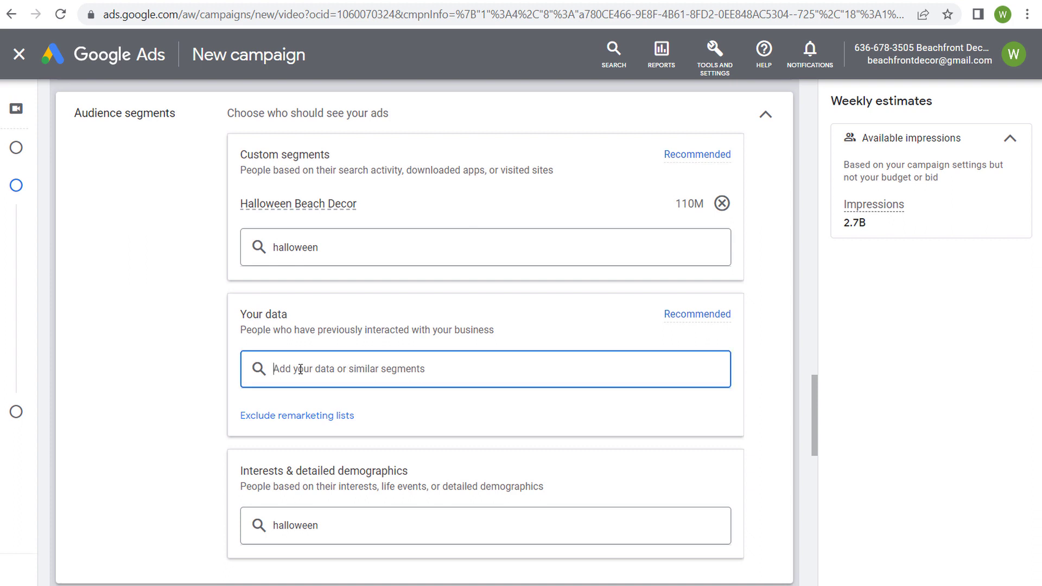
{"action": "left_click", "coordinate": [361, 366]}
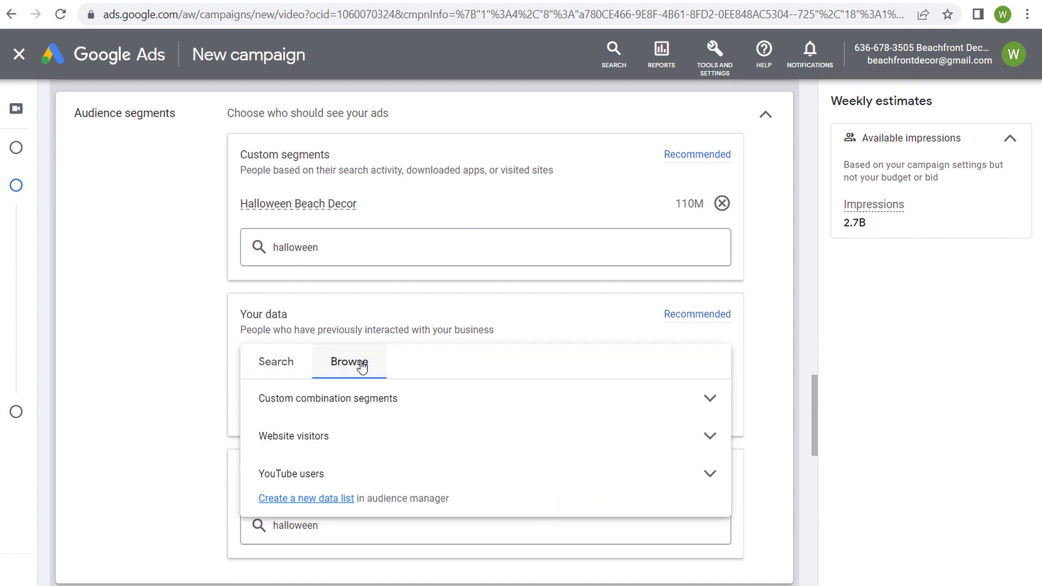
{"action": "left_click", "coordinate": [426, 443]}
{"action": "scroll", "coordinate": [564, 491], "scroll_direction": "down", "scroll_amount": 1}
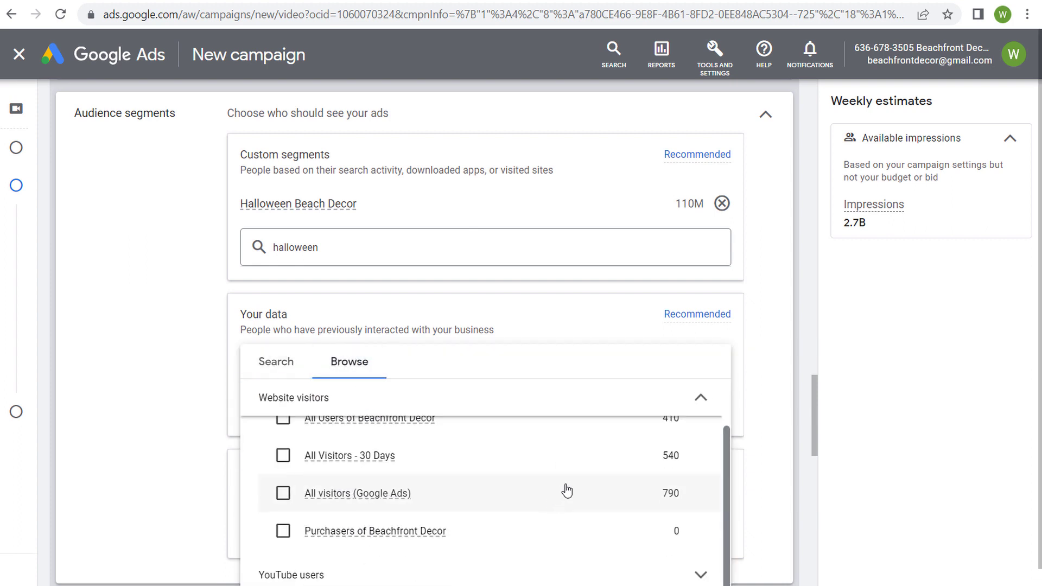
Browse the website visitors and YouTube users segments available under Your data, and close the list without selecting any.
{"action": "scroll", "coordinate": [600, 491], "scroll_direction": "up", "scroll_amount": 1}
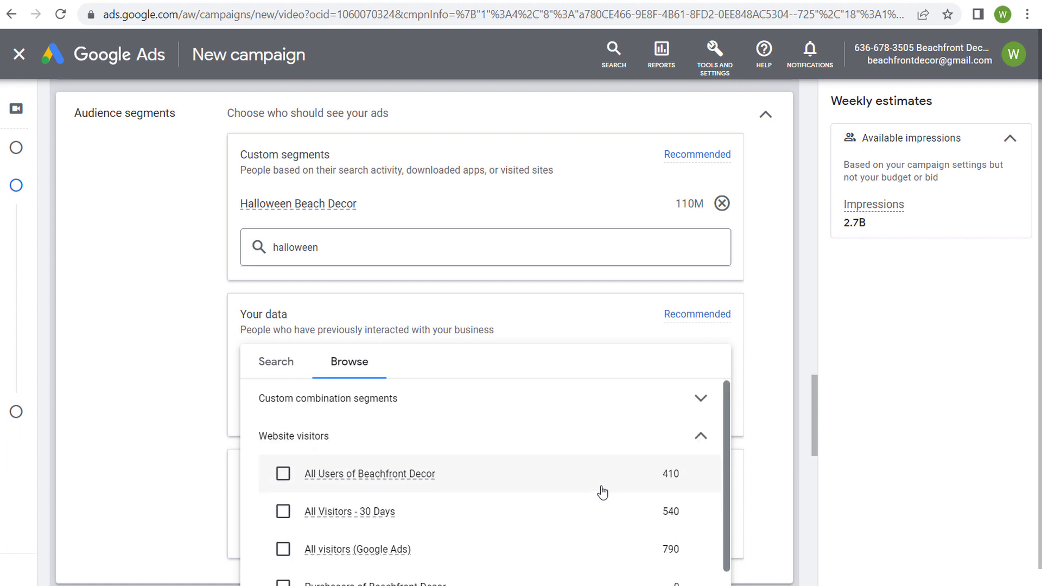
{"action": "left_click", "coordinate": [630, 436]}
{"action": "left_click", "coordinate": [577, 478]}
{"action": "scroll", "coordinate": [544, 492], "scroll_direction": "down", "scroll_amount": 2}
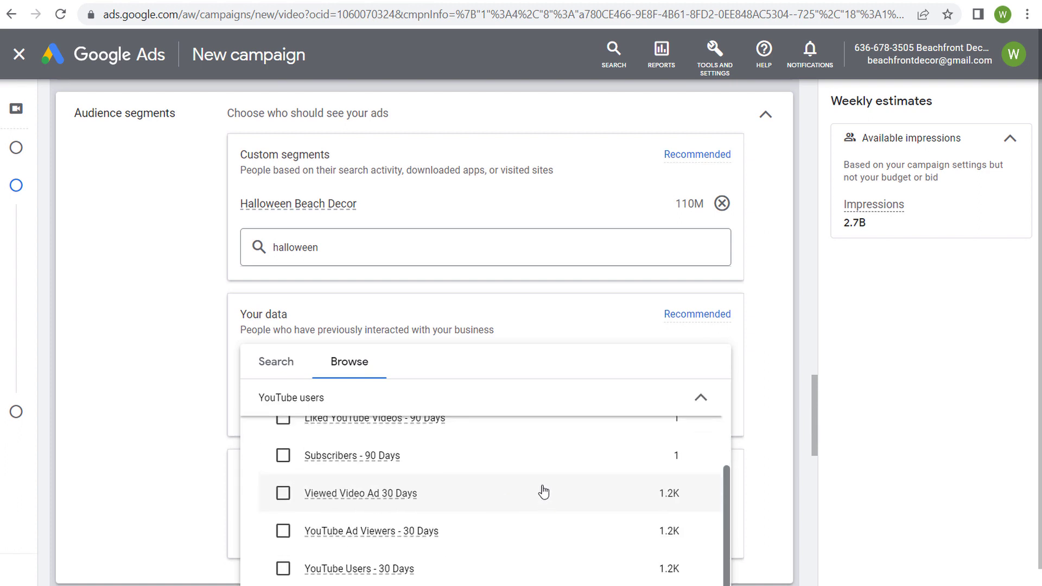
{"action": "scroll", "coordinate": [543, 492], "scroll_direction": "up", "scroll_amount": 2}
{"action": "left_click", "coordinate": [524, 472]}
{"action": "left_click", "coordinate": [113, 388]}
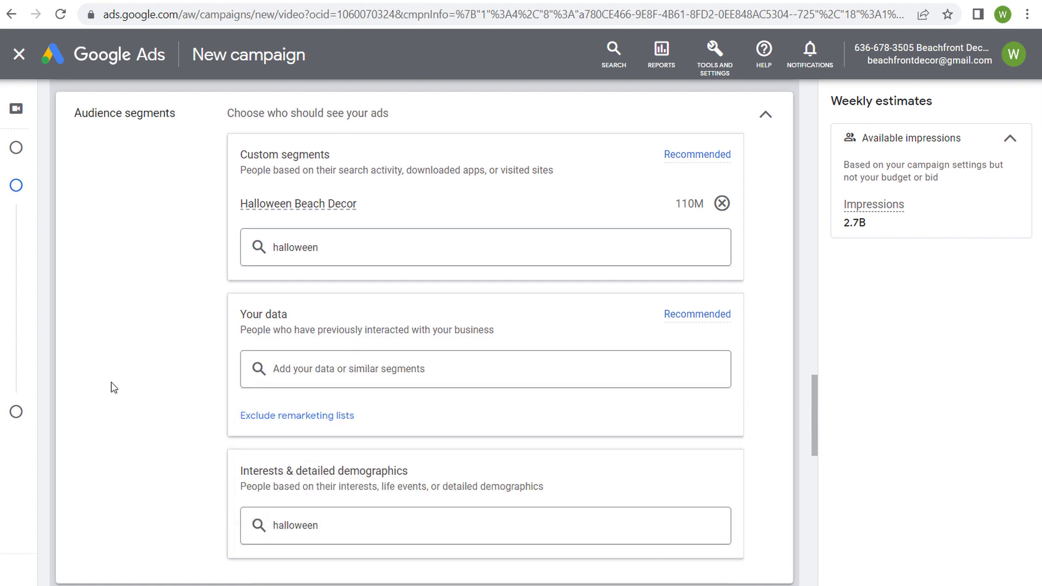
Open Linked accounts in a separate browser tab and review the products already linked to the account.
{"action": "left_click", "coordinate": [715, 54]}
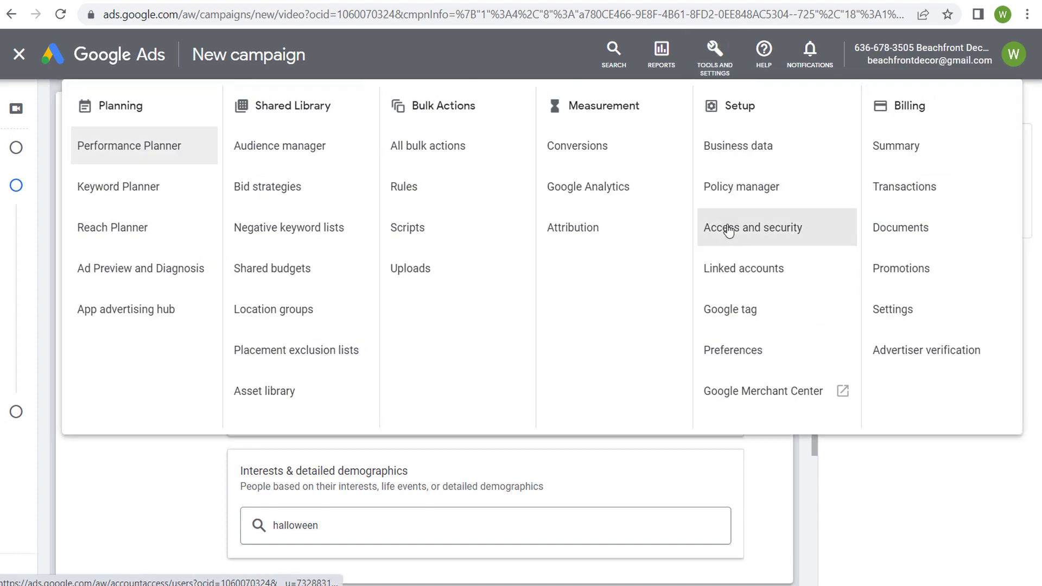
{"action": "right_click", "coordinate": [725, 267]}
{"action": "left_click", "coordinate": [763, 282]}
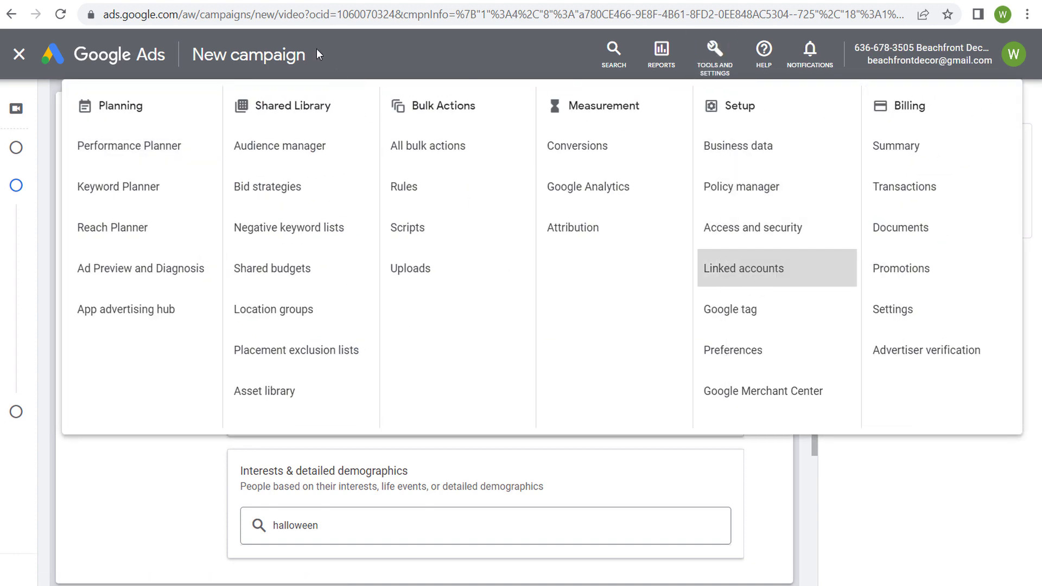
{"action": "left_click", "coordinate": [261, 3]}
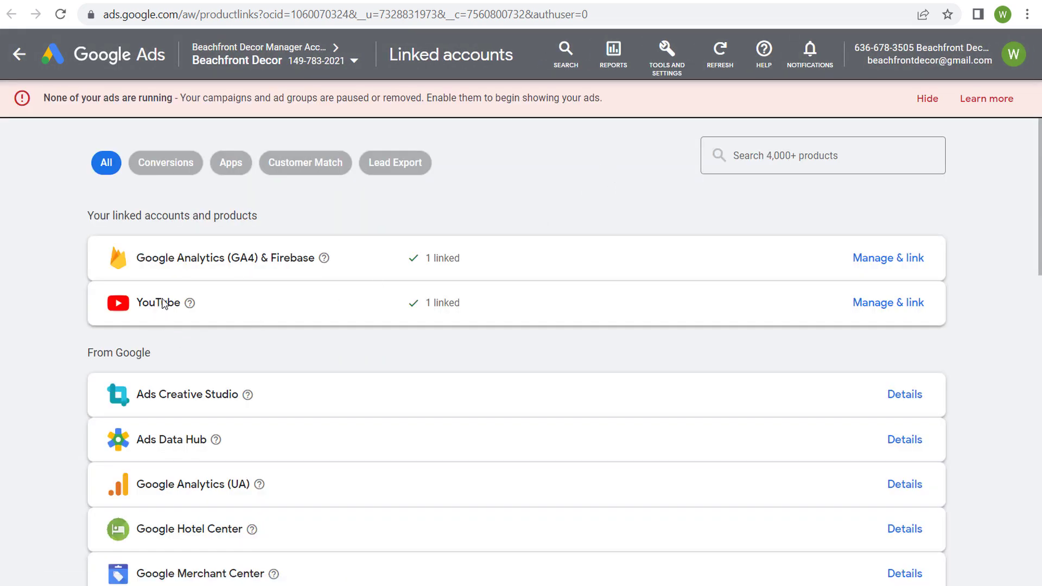
{"action": "left_click_drag", "start_coordinate": [137, 260], "coordinate": [316, 226]}
{"action": "left_click", "coordinate": [343, 226]}
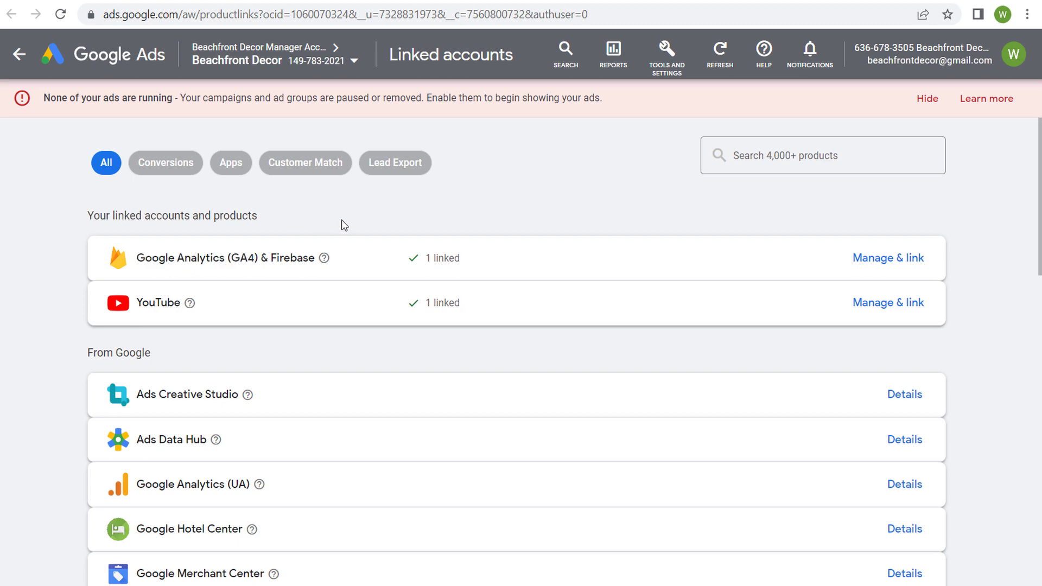
Open the YouTube link management page and examine the channel-linking dialog, suggested channels and the linked channel's Remarketing permission.
{"action": "left_click", "coordinate": [901, 302]}
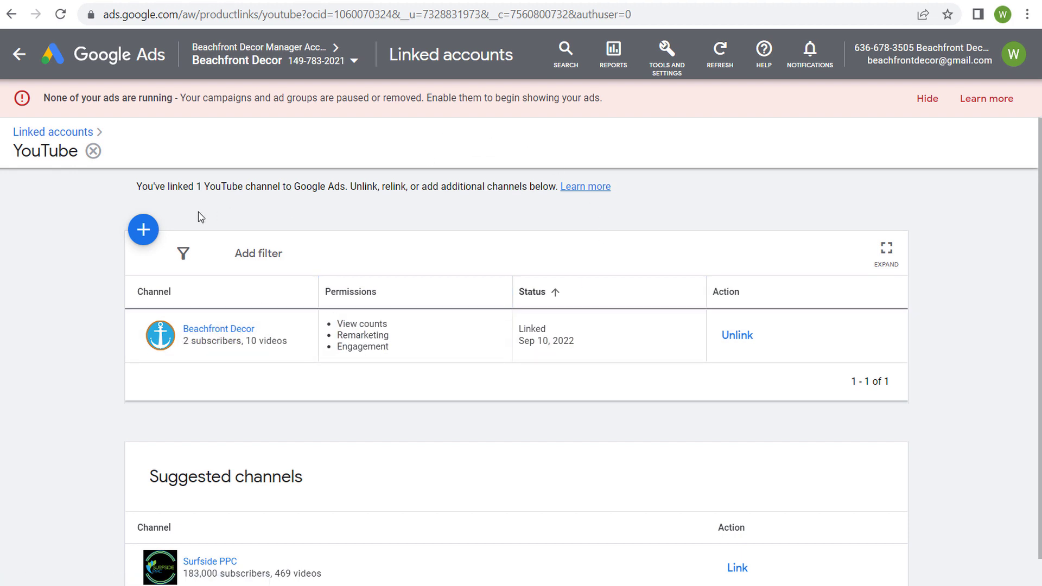
{"action": "left_click", "coordinate": [143, 230]}
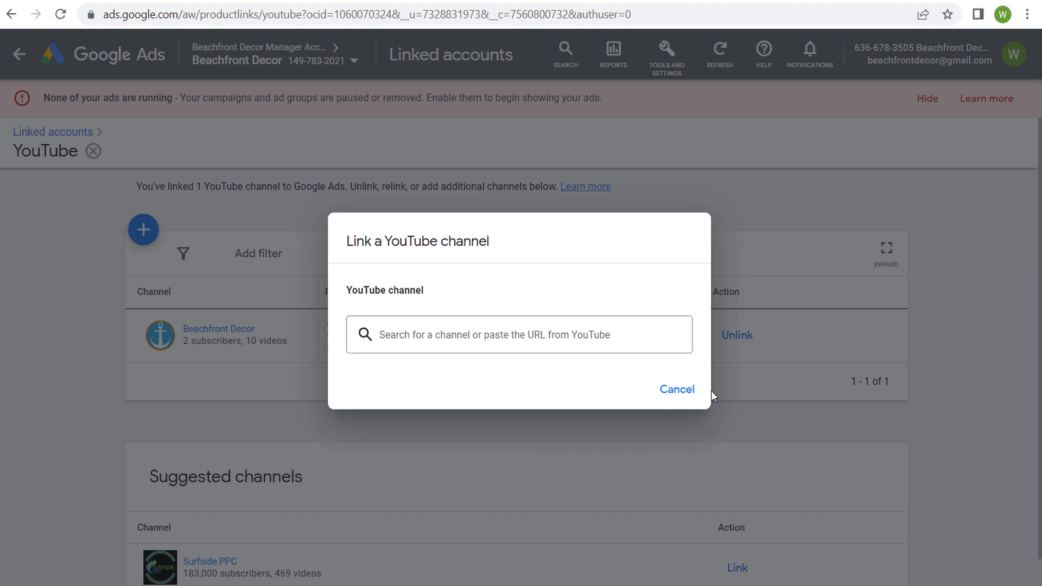
{"action": "left_click", "coordinate": [680, 391]}
{"action": "scroll", "coordinate": [568, 402], "scroll_direction": "down", "scroll_amount": 1}
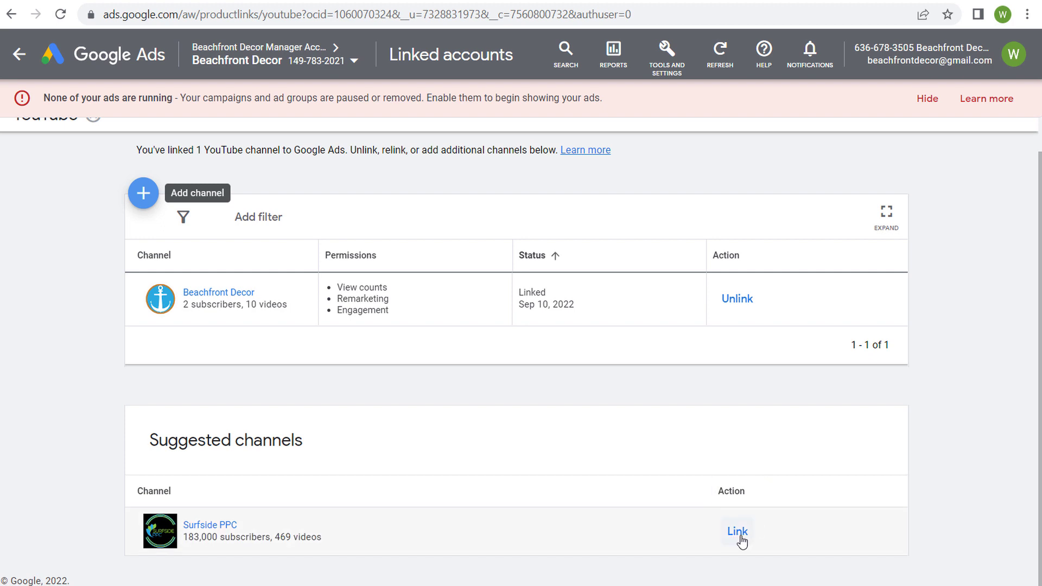
{"action": "scroll", "coordinate": [487, 337], "scroll_direction": "up", "scroll_amount": 1}
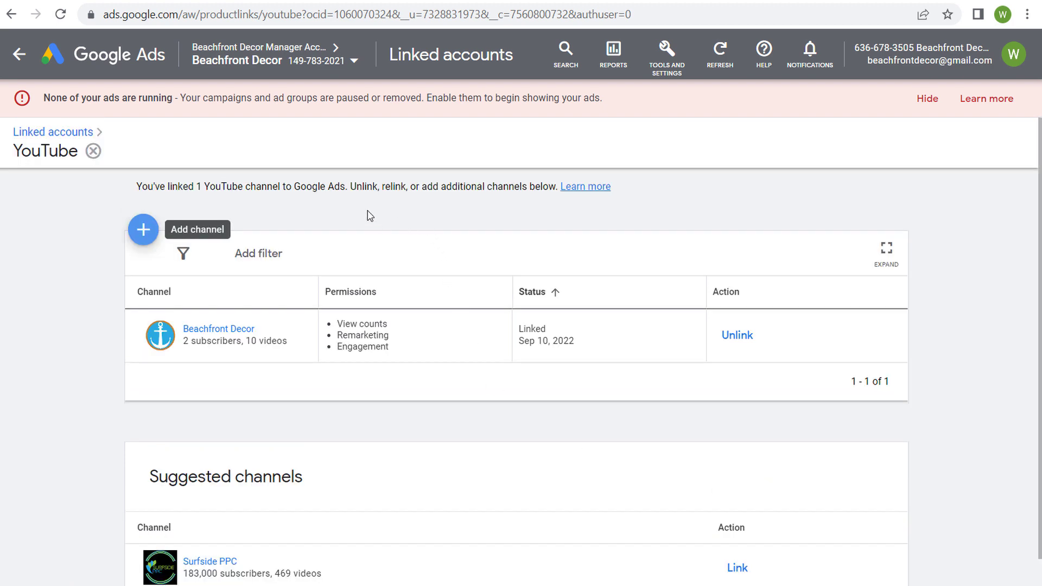
{"action": "left_click_drag", "start_coordinate": [405, 340], "coordinate": [350, 335]}
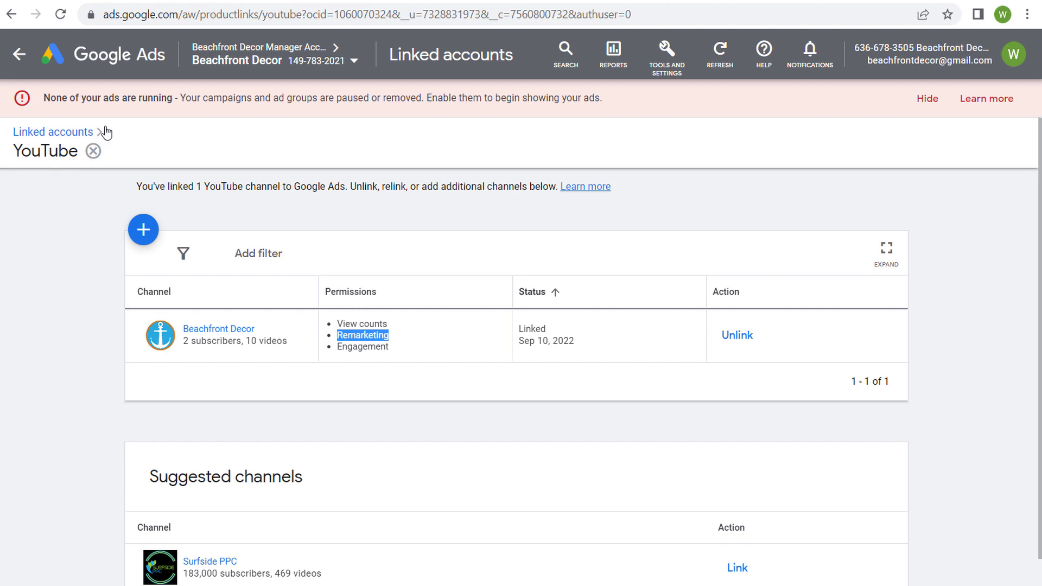
Check the link status of the Google Analytics (GA4) & Firebase property and return to the Linked accounts overview.
{"action": "left_click", "coordinate": [70, 134]}
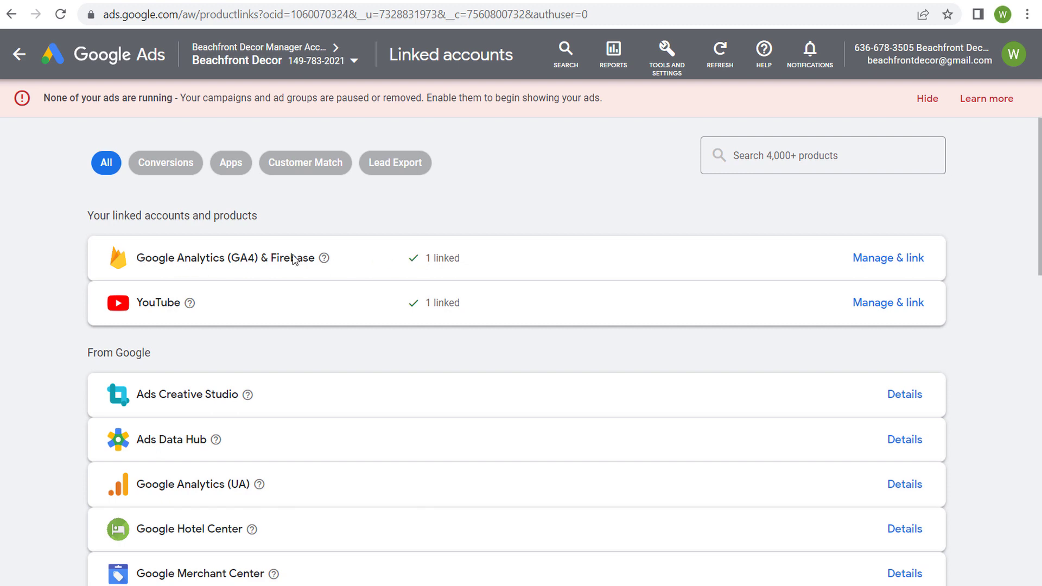
{"action": "left_click", "coordinate": [890, 262]}
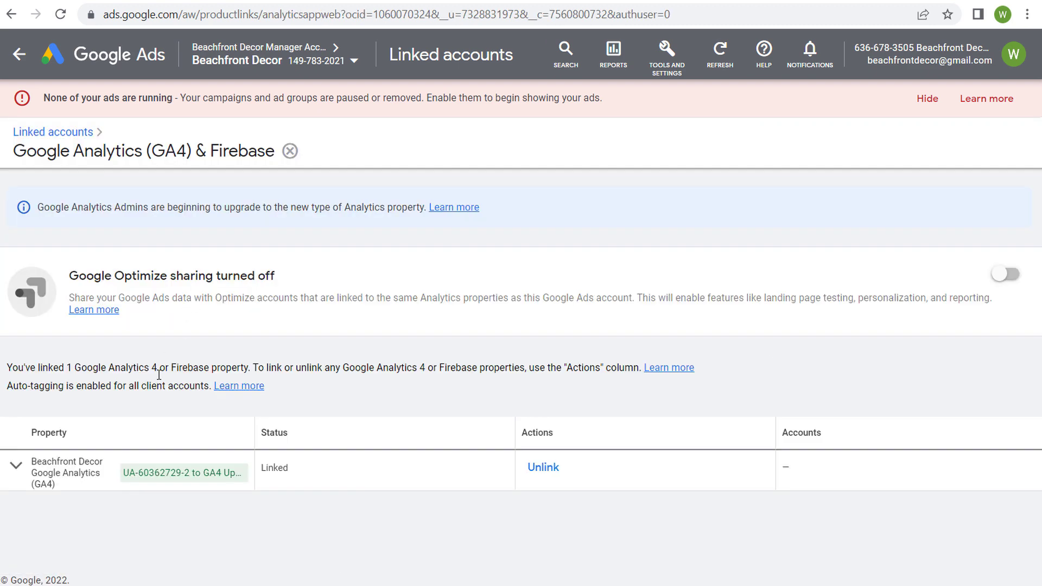
{"action": "left_click_drag", "start_coordinate": [320, 474], "coordinate": [254, 472]}
{"action": "left_click", "coordinate": [274, 512]}
{"action": "left_click", "coordinate": [79, 133]}
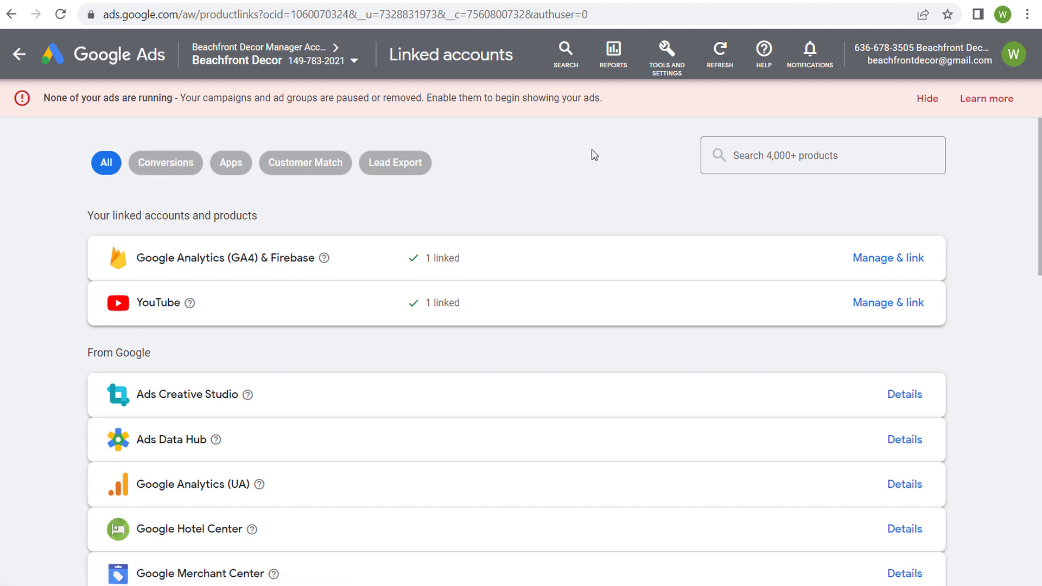
Open Audience manager from the Linked accounts page and dismiss the tools menu left open in the new campaign tab.
{"action": "left_click", "coordinate": [668, 59]}
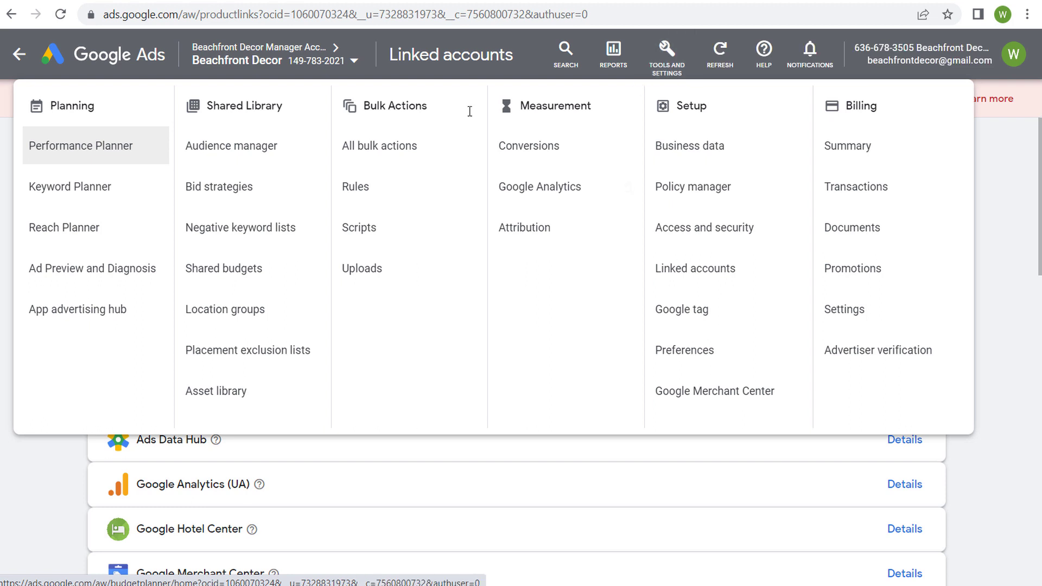
{"action": "left_click", "coordinate": [245, 146]}
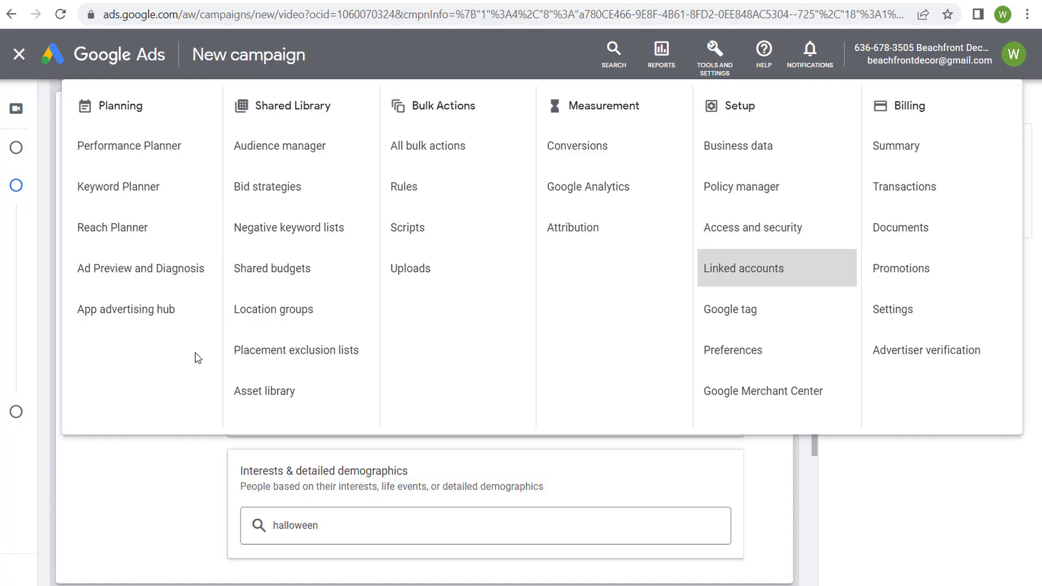
{"action": "left_click", "coordinate": [157, 468]}
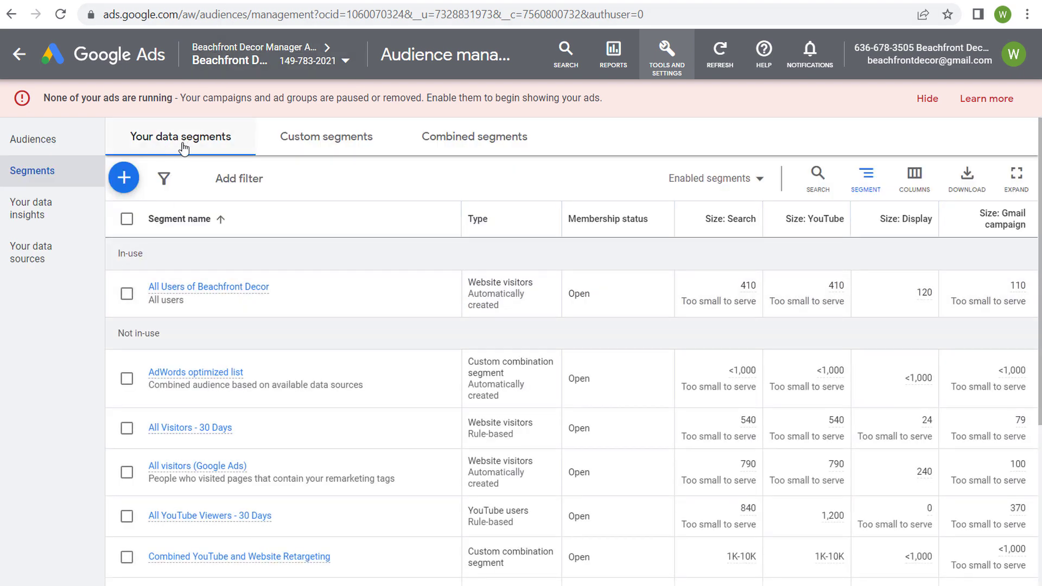
Examine Your data sources, covering the Google Ads tag, Google Analytics (GA4) and Firebase, YouTube, and the additional sources that can be linked.
{"action": "left_click", "coordinate": [45, 263]}
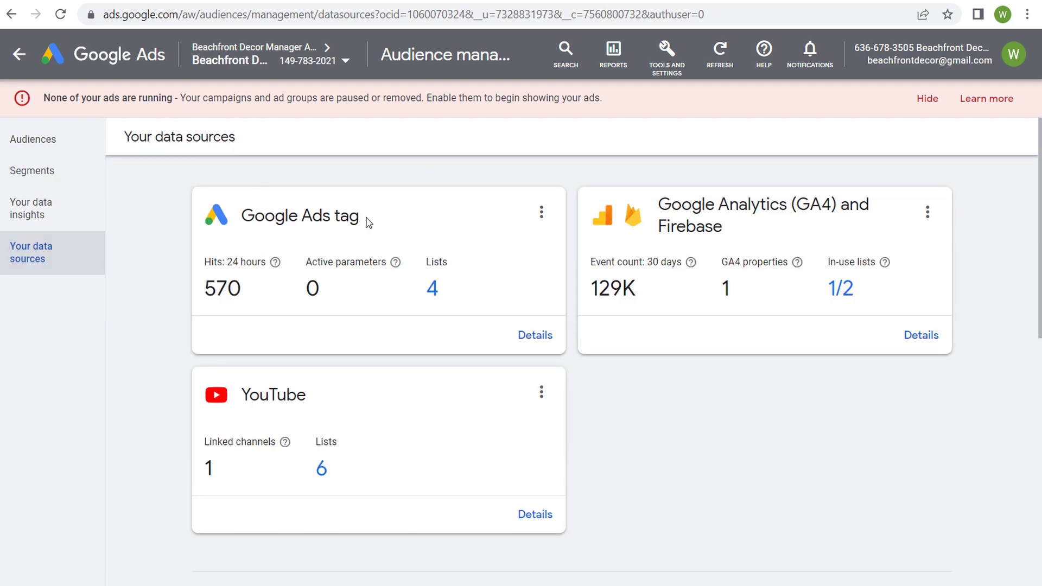
{"action": "left_click_drag", "start_coordinate": [351, 218], "coordinate": [249, 222]}
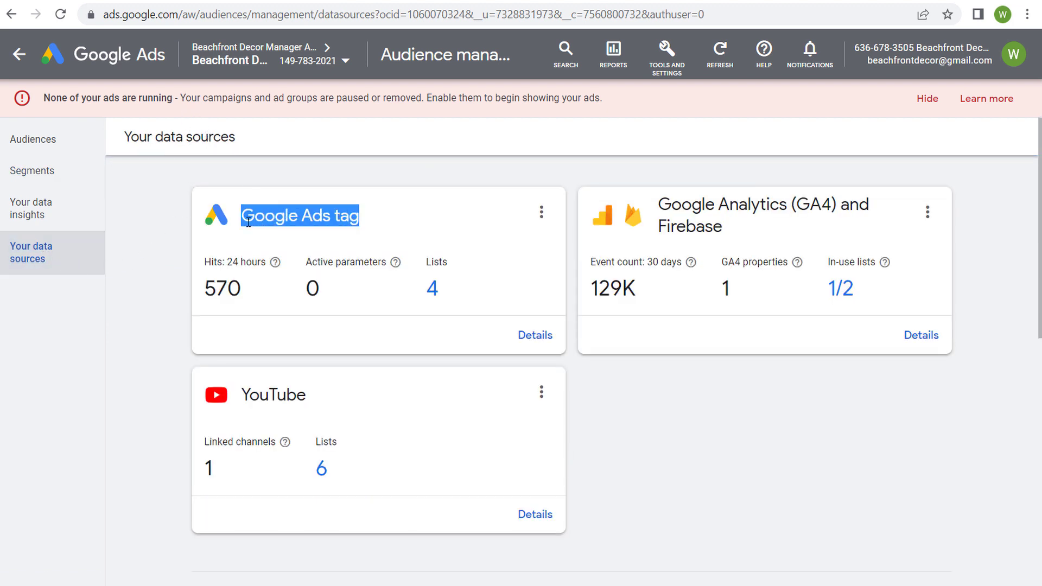
{"action": "left_click", "coordinate": [288, 219]}
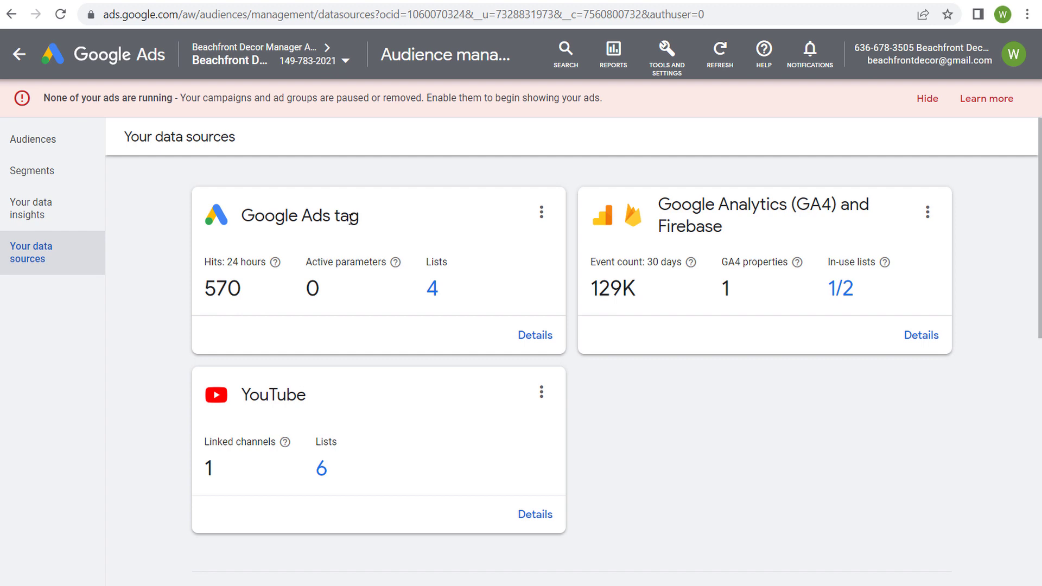
{"action": "left_click_drag", "start_coordinate": [681, 202], "coordinate": [837, 205]}
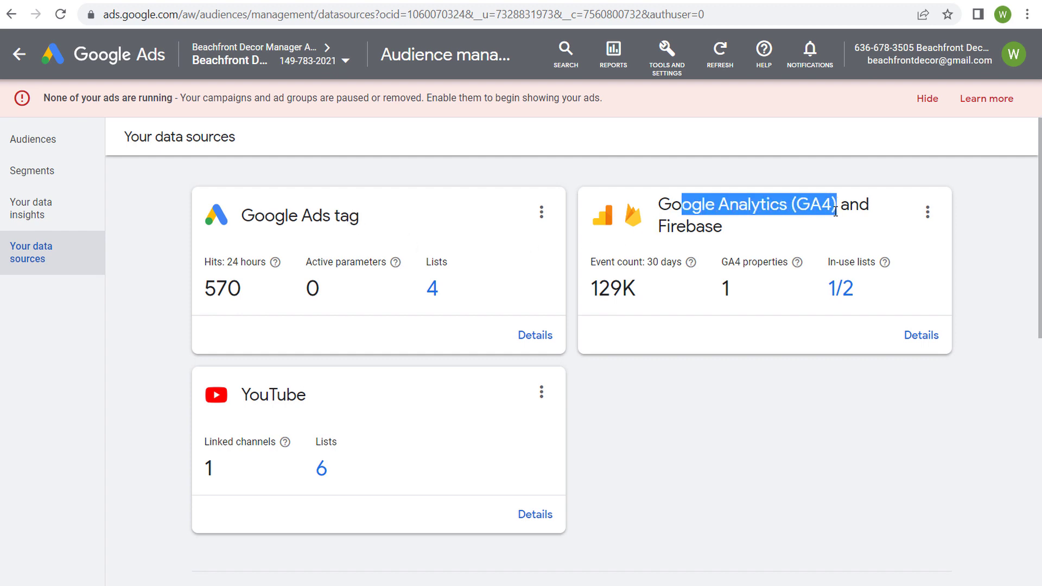
{"action": "left_click", "coordinate": [435, 353]}
{"action": "left_click_drag", "start_coordinate": [341, 405], "coordinate": [158, 319]}
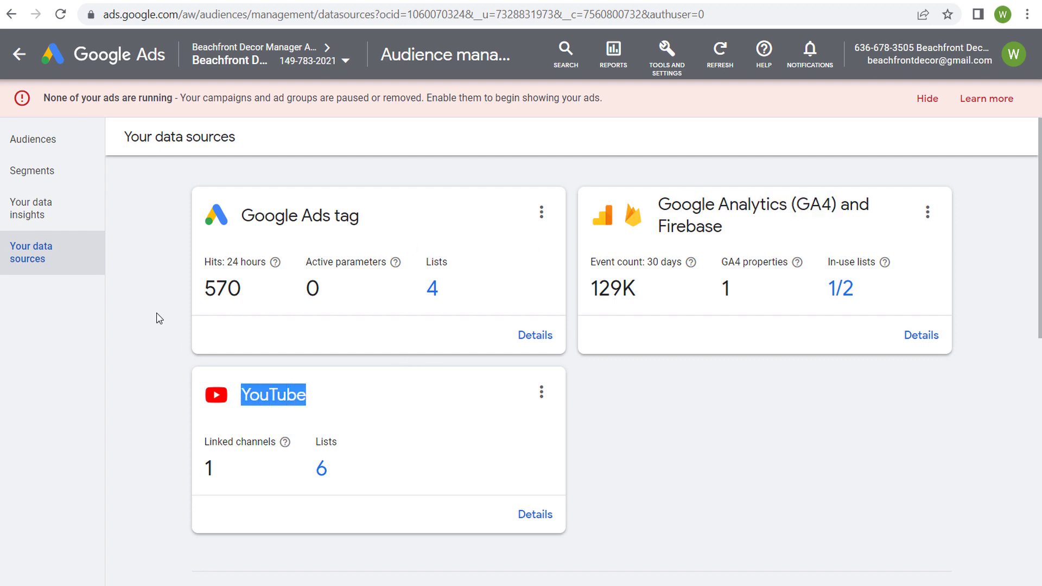
{"action": "left_click", "coordinate": [156, 297]}
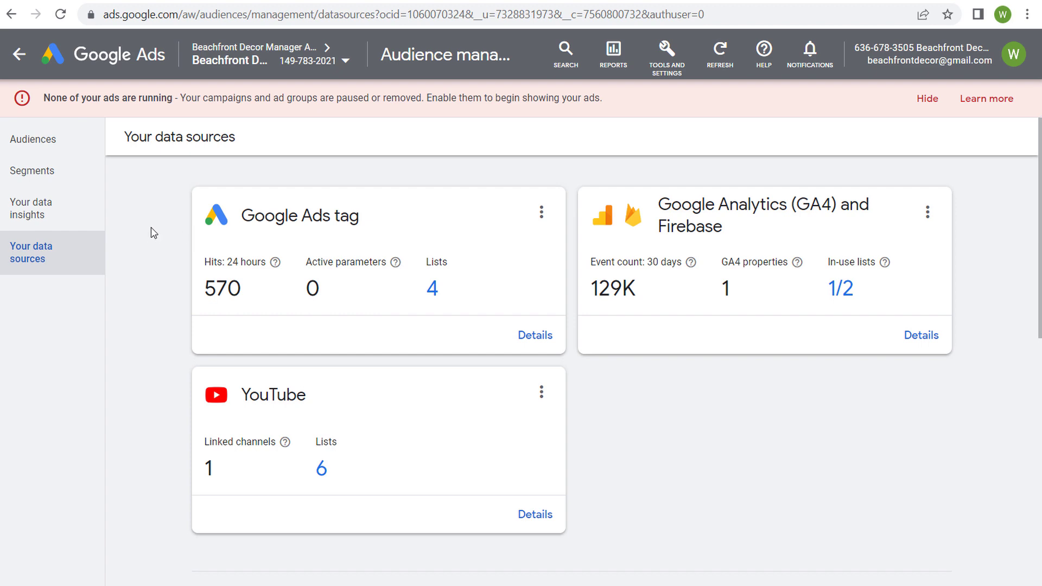
{"action": "scroll", "coordinate": [154, 225], "scroll_direction": "down", "scroll_amount": 3}
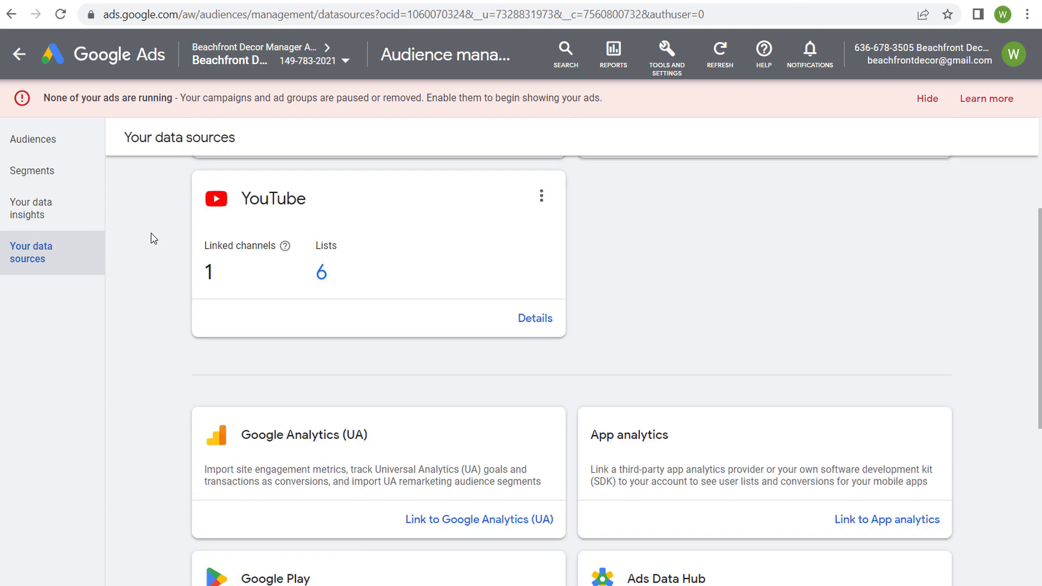
{"action": "scroll", "coordinate": [154, 239], "scroll_direction": "down", "scroll_amount": 6}
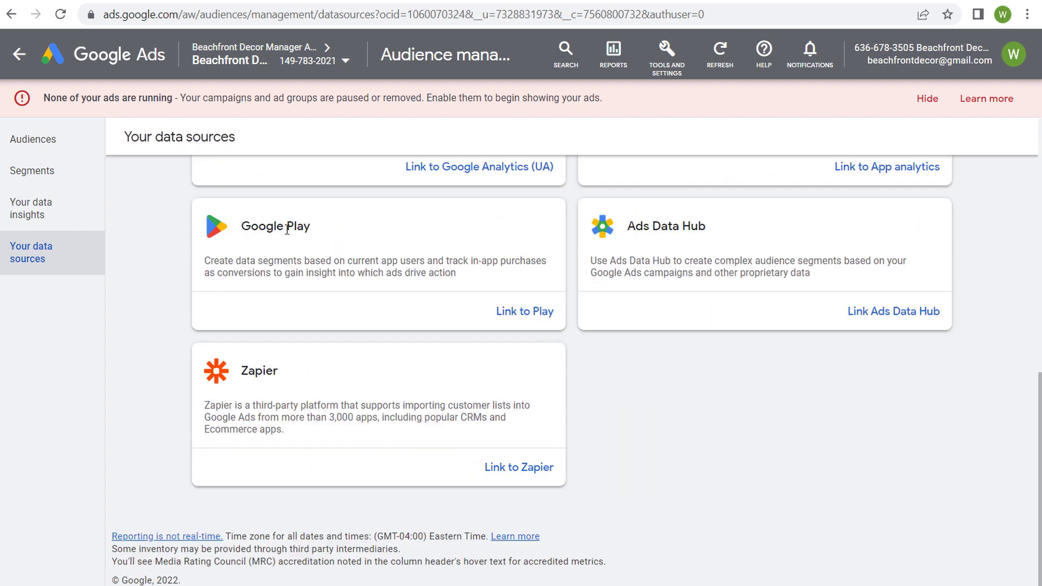
{"action": "scroll", "coordinate": [673, 282], "scroll_direction": "up", "scroll_amount": 3}
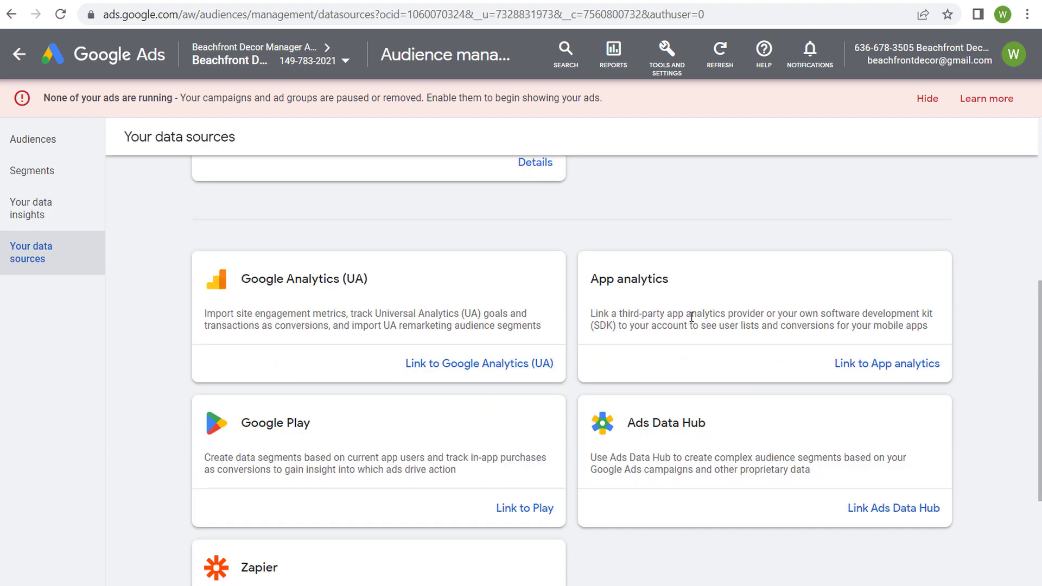
{"action": "scroll", "coordinate": [174, 259], "scroll_direction": "up", "scroll_amount": 5}
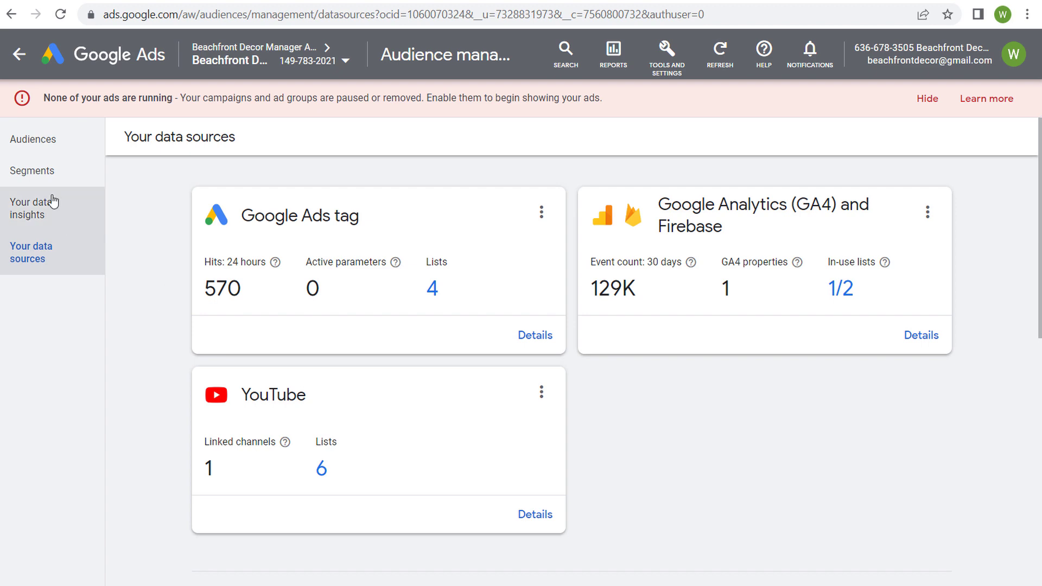
Return to Your data segments and start creating a new website visitors audience segment.
{"action": "left_click", "coordinate": [37, 170]}
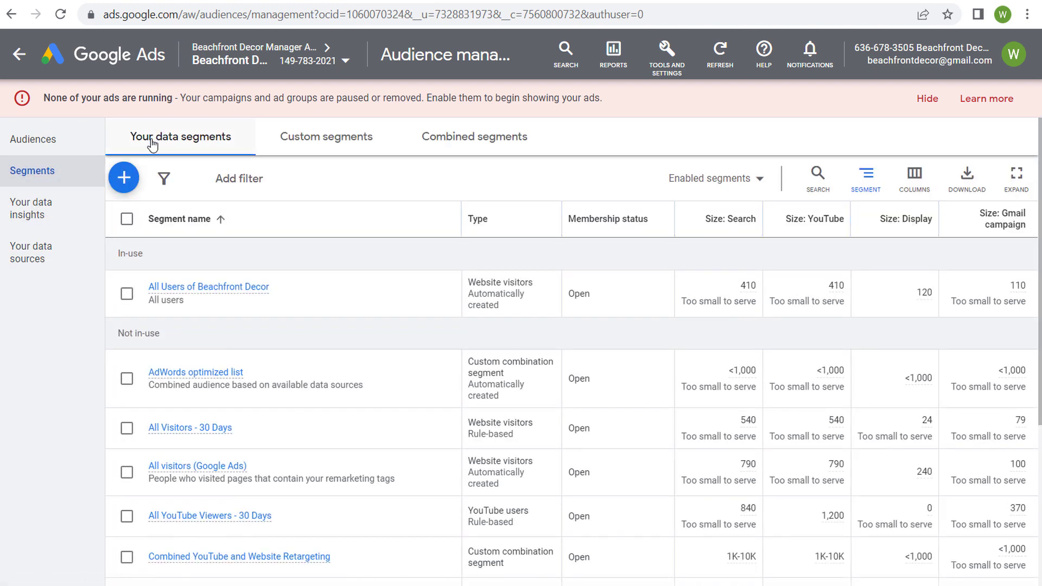
{"action": "left_click", "coordinate": [121, 176]}
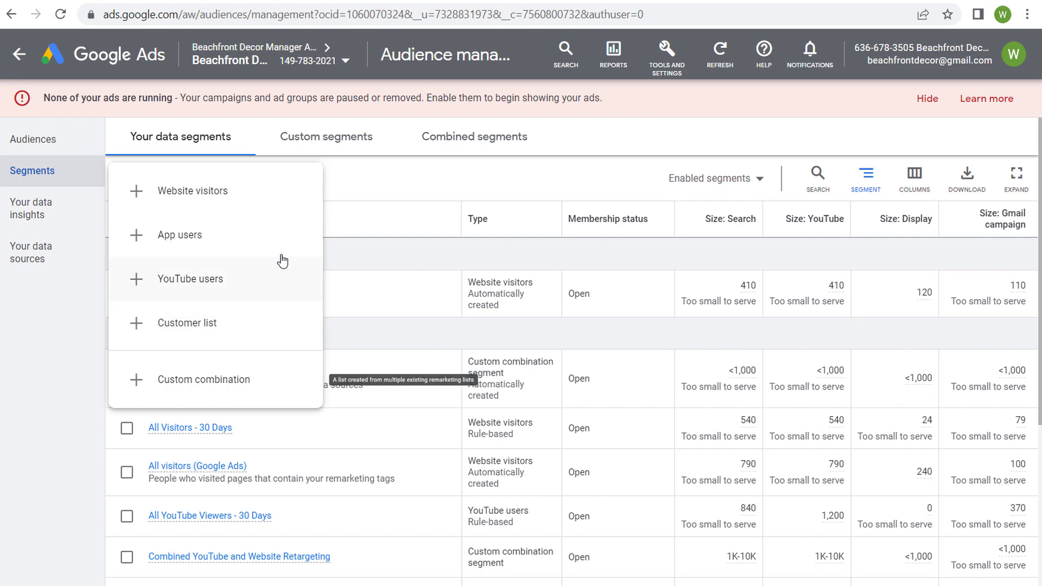
{"action": "left_click", "coordinate": [417, 185]}
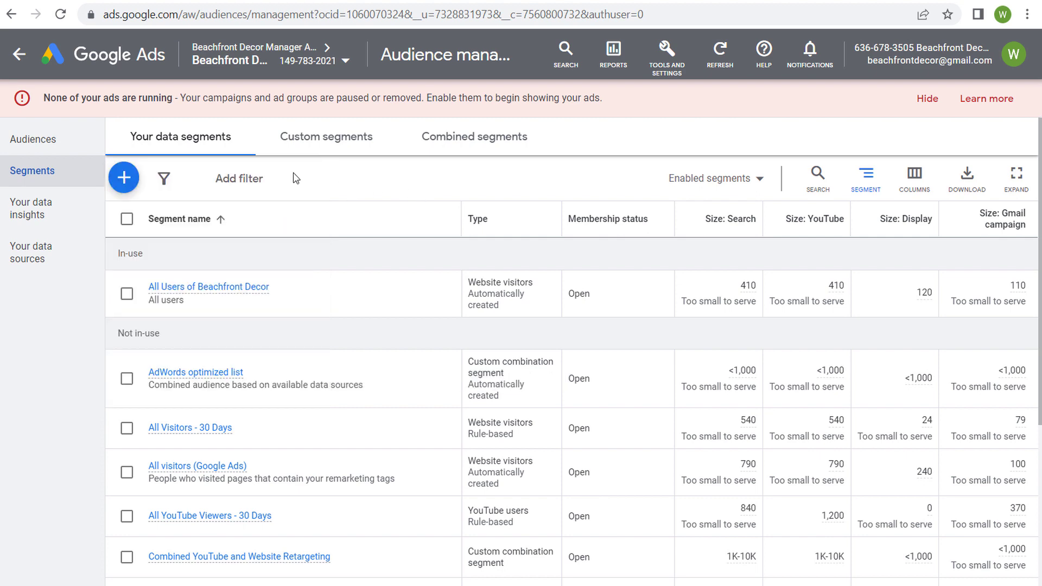
{"action": "left_click", "coordinate": [139, 191]}
{"action": "left_click", "coordinate": [138, 191]}
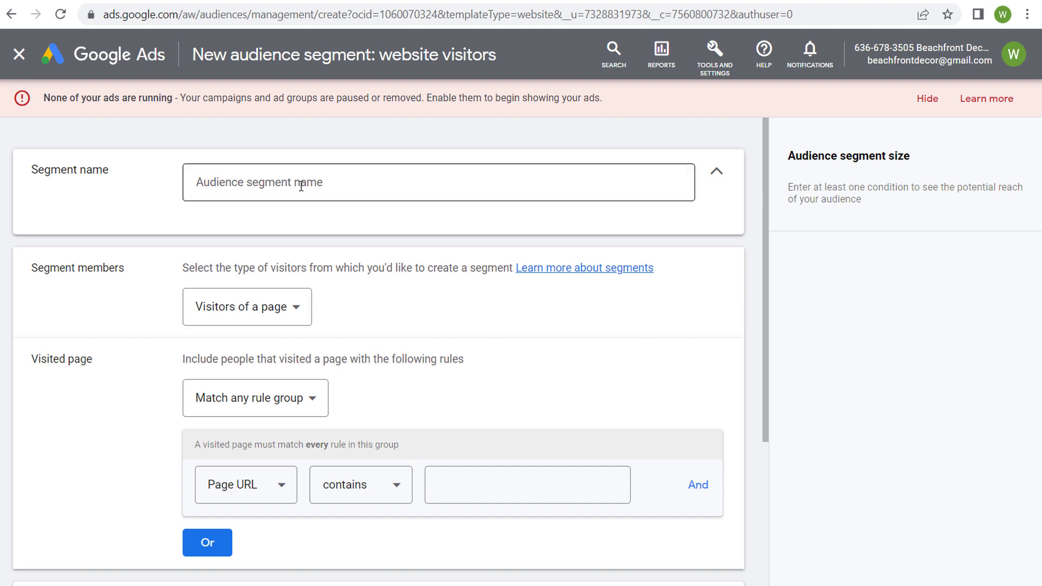
Review the visitor types offered for the segment members, keeping Visitors of a page selected.
{"action": "scroll", "coordinate": [137, 277], "scroll_direction": "down", "scroll_amount": 2}
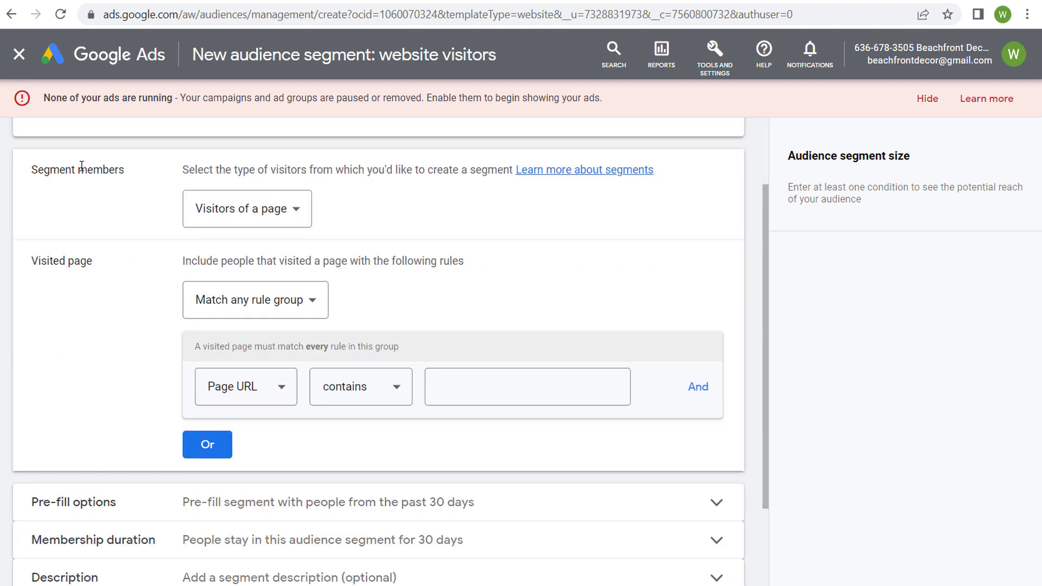
{"action": "left_click", "coordinate": [262, 209]}
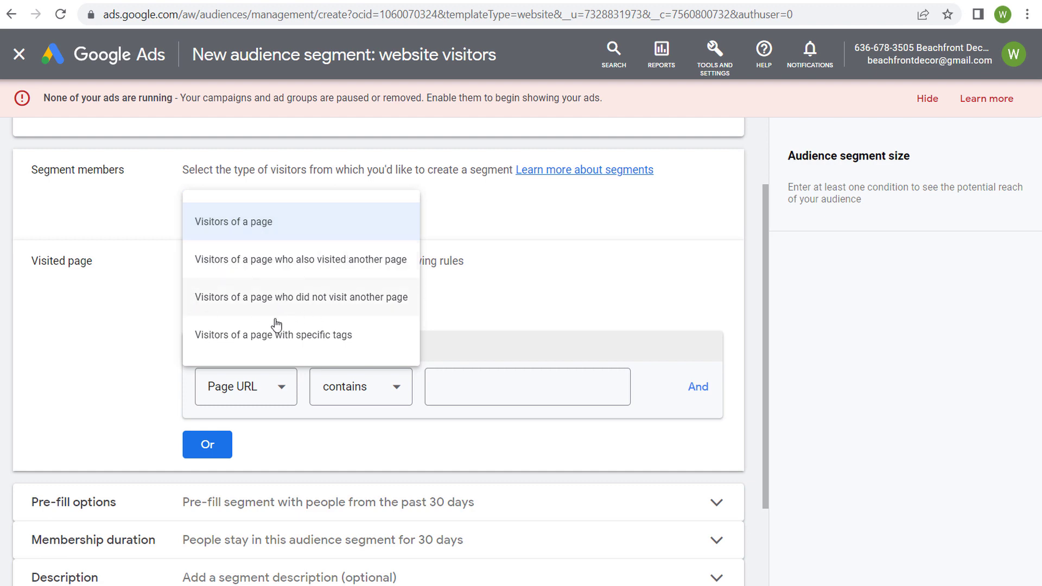
{"action": "left_click", "coordinate": [572, 279]}
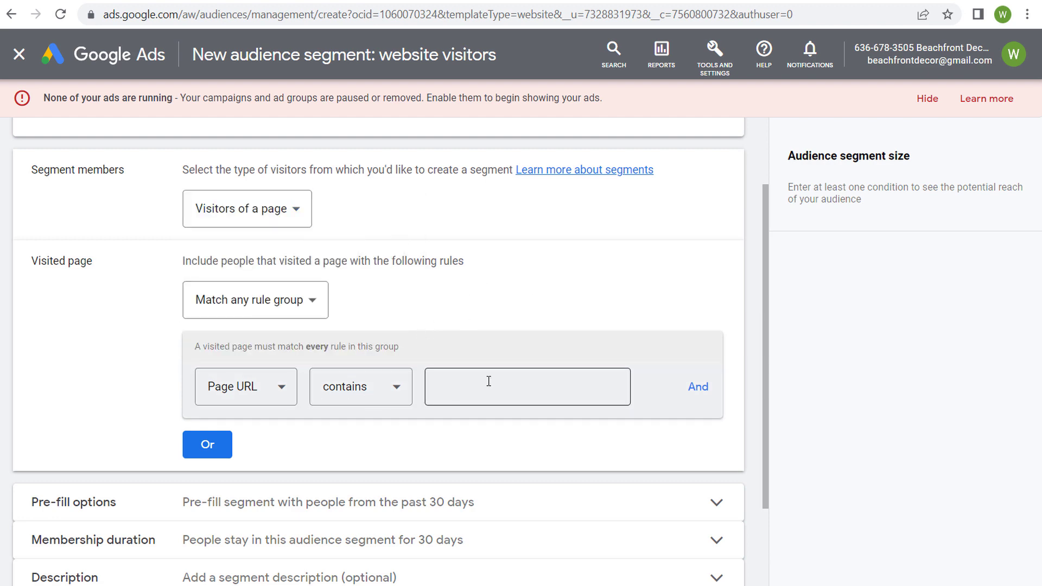
Define the visited page rule of the new website visitors segment as page URL contains halloween.
{"action": "left_click", "coordinate": [530, 386]}
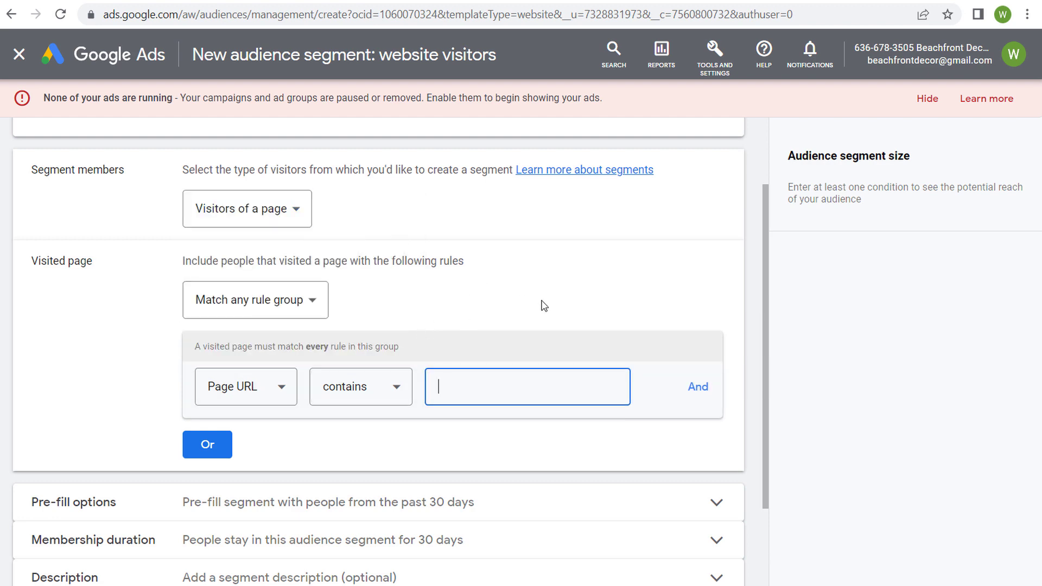
{"action": "type", "text": "halloween"}
{"action": "left_click", "coordinate": [501, 429]}
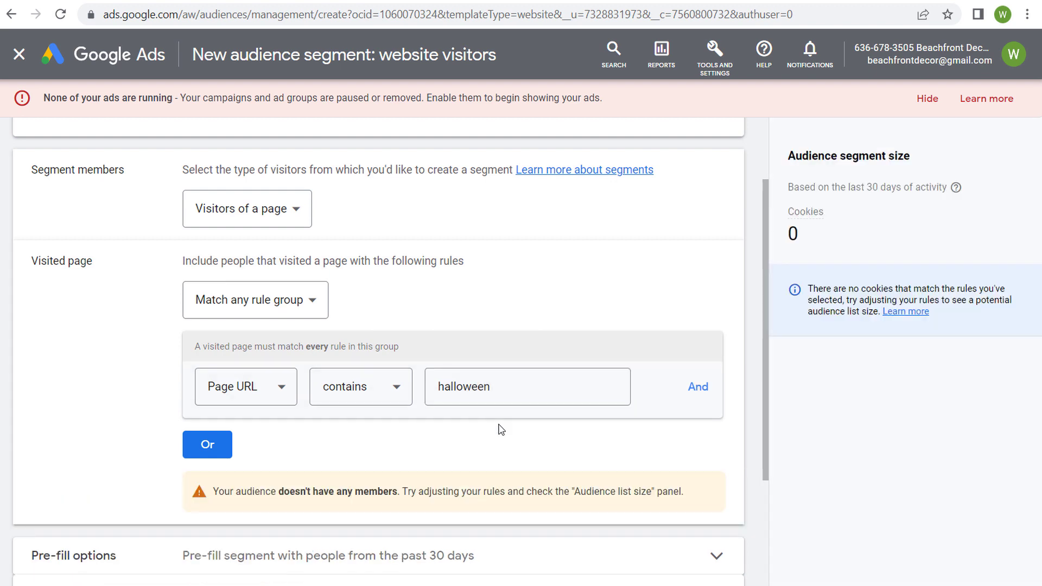
{"action": "scroll", "coordinate": [651, 234], "scroll_direction": "up", "scroll_amount": 2}
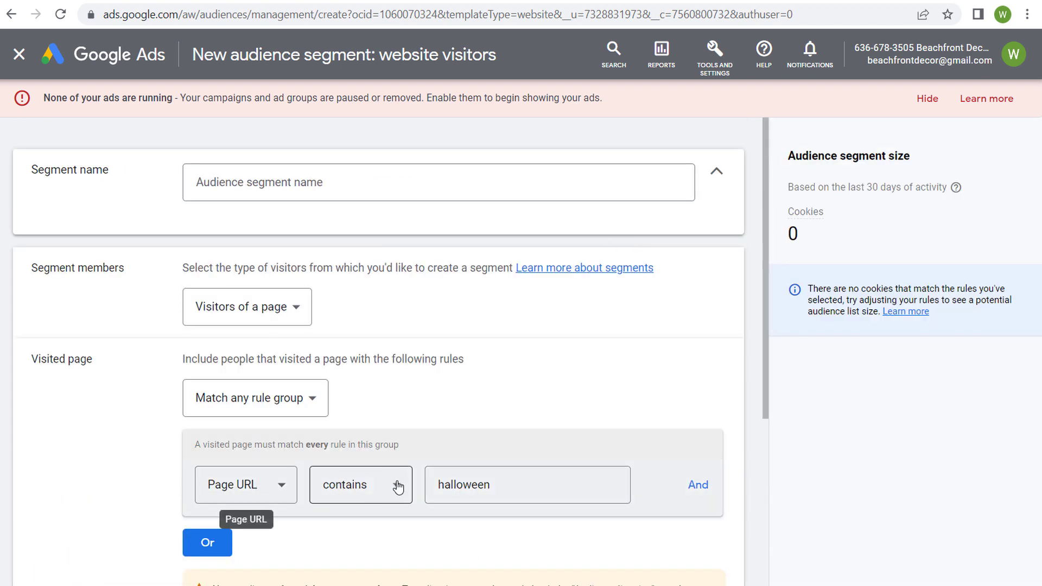
Review the pre-fill options and membership duration of the new segment, and cancel its creation.
{"action": "scroll", "coordinate": [529, 435], "scroll_direction": "down", "scroll_amount": 5}
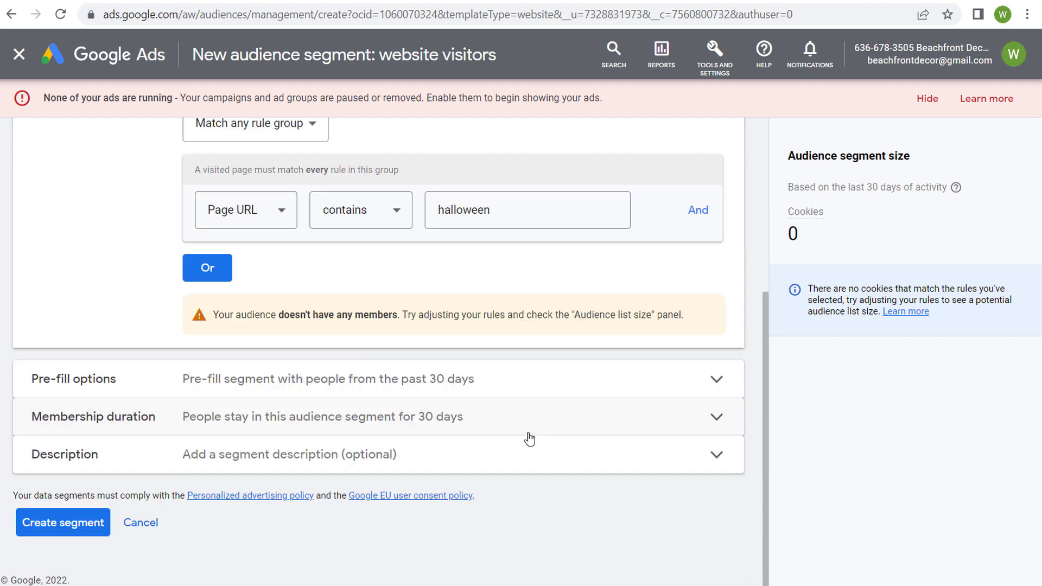
{"action": "left_click", "coordinate": [537, 389]}
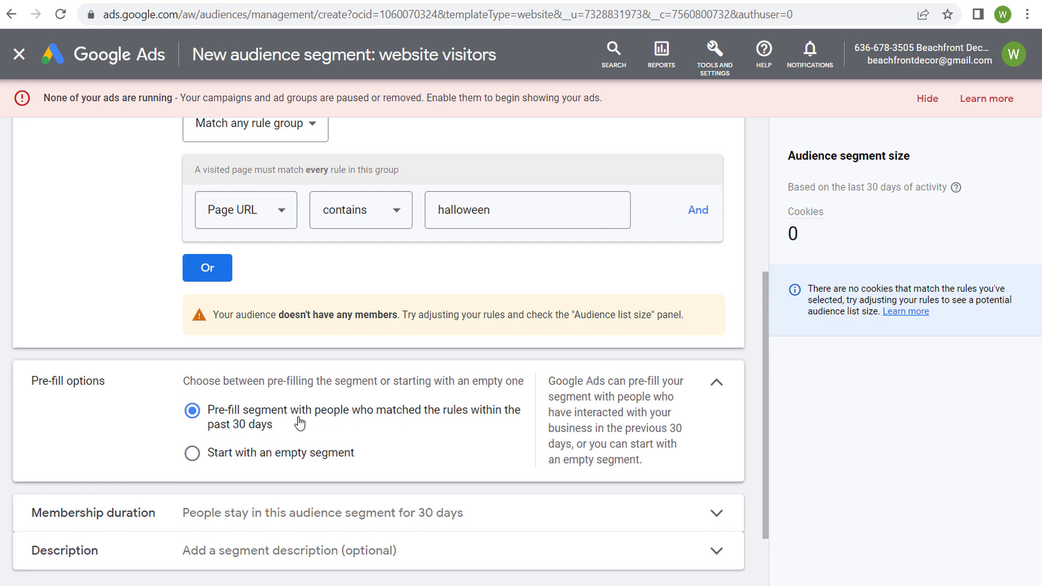
{"action": "left_click", "coordinate": [716, 395]}
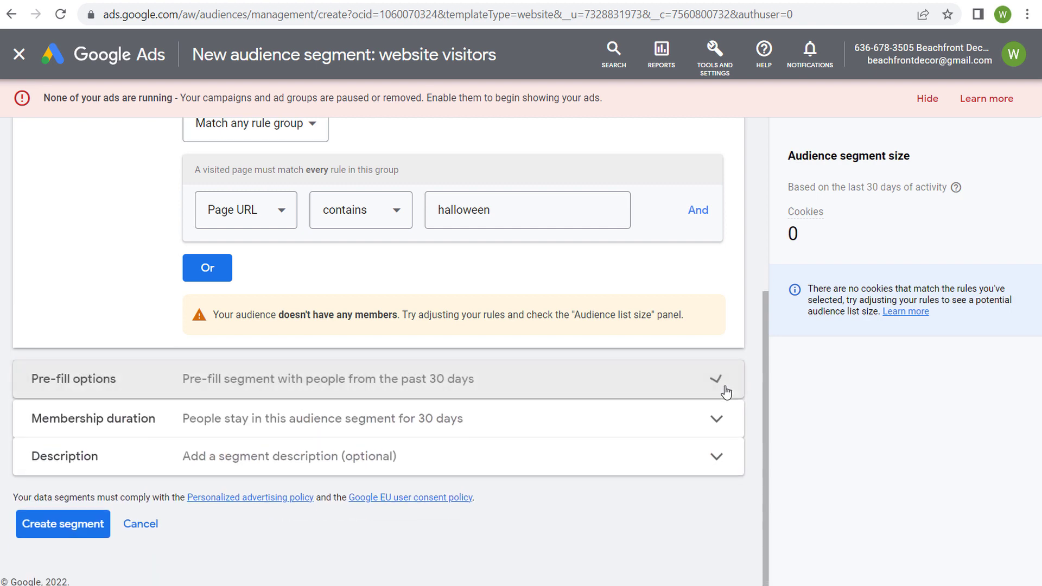
{"action": "left_click", "coordinate": [481, 425]}
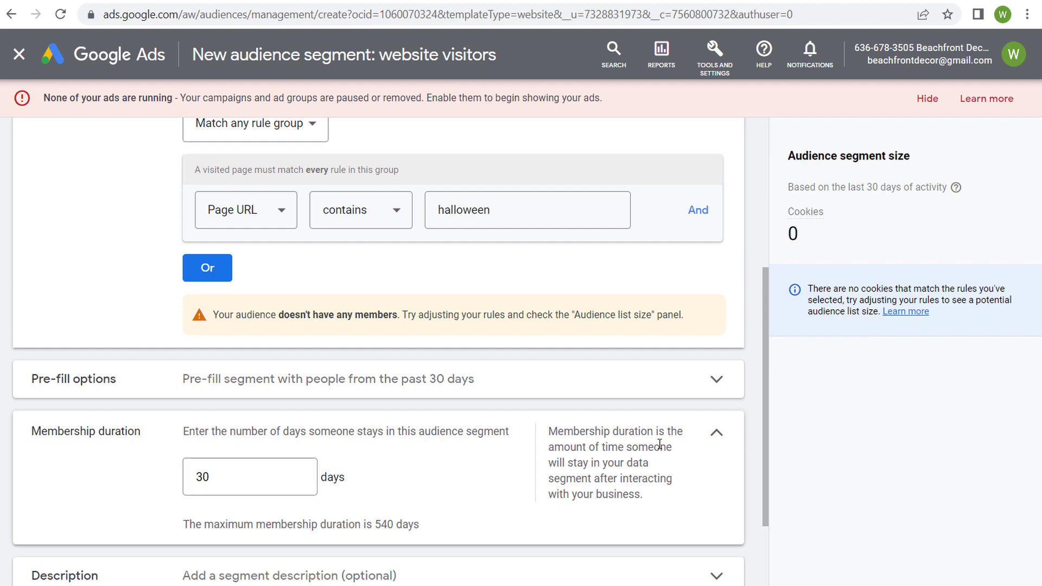
{"action": "left_click", "coordinate": [716, 438]}
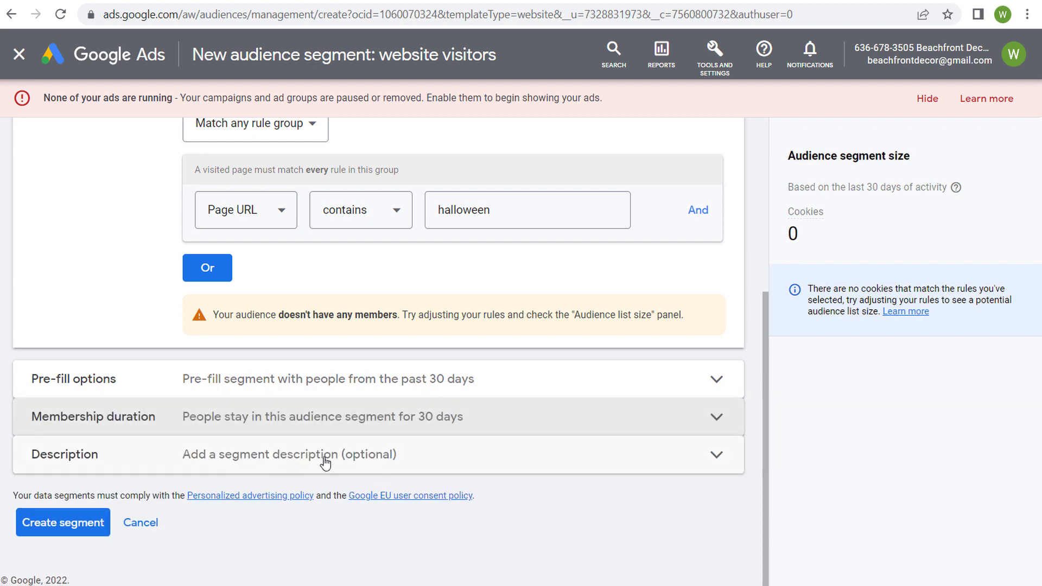
{"action": "left_click", "coordinate": [134, 529]}
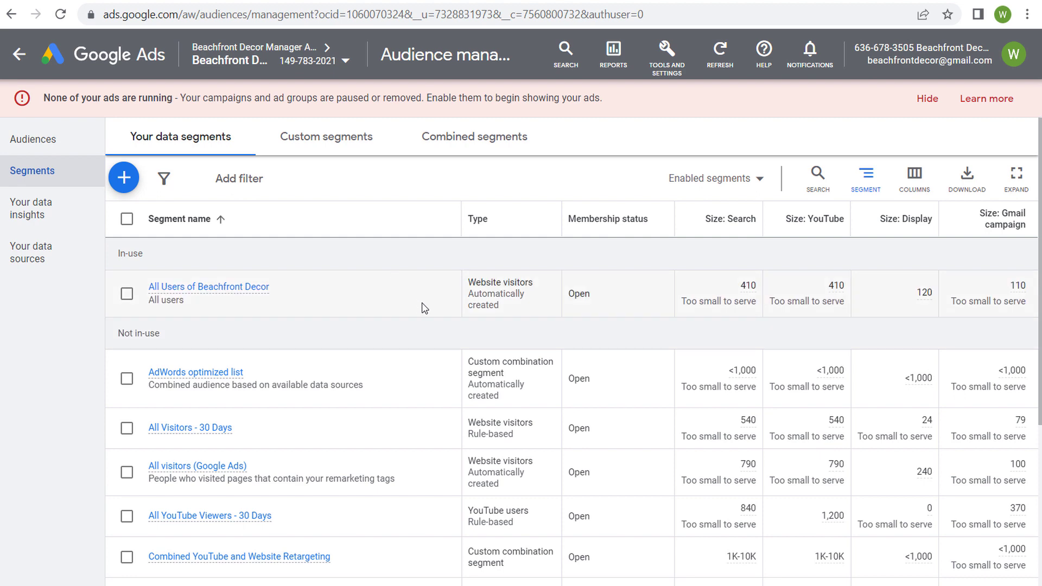
Review the existing entries in Your data segments, including the type and details of the automatically created AdWords optimized list.
{"action": "scroll", "coordinate": [439, 382], "scroll_direction": "down", "scroll_amount": 2}
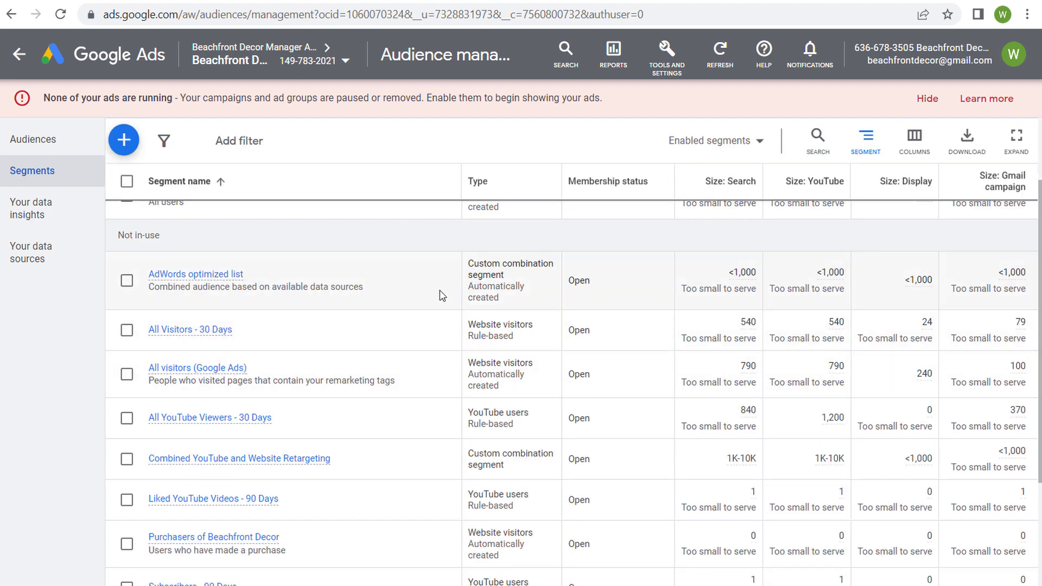
{"action": "left_click_drag", "start_coordinate": [515, 311], "coordinate": [468, 290]}
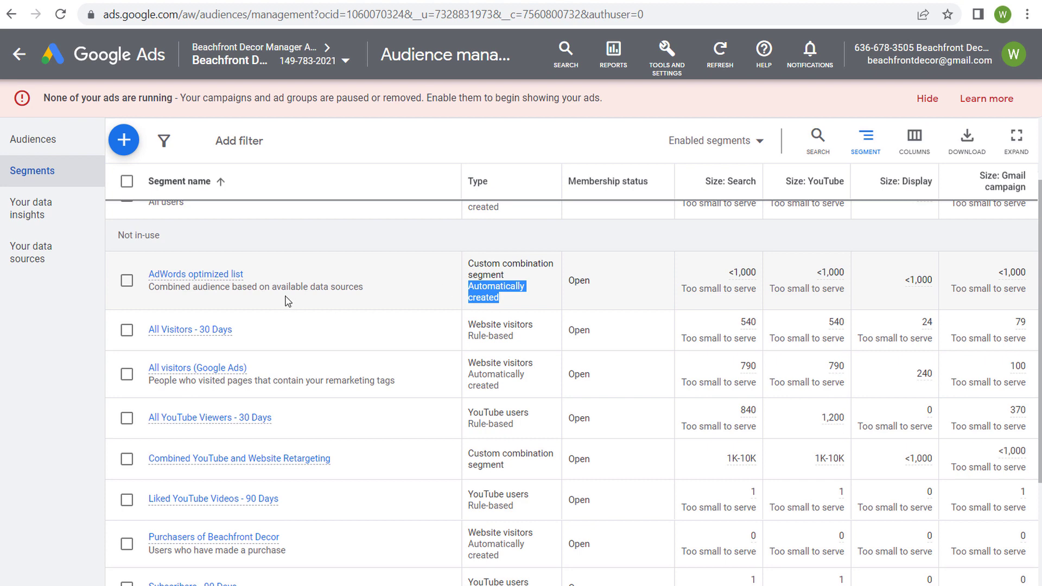
{"action": "mouse_move", "coordinate": [155, 275]}
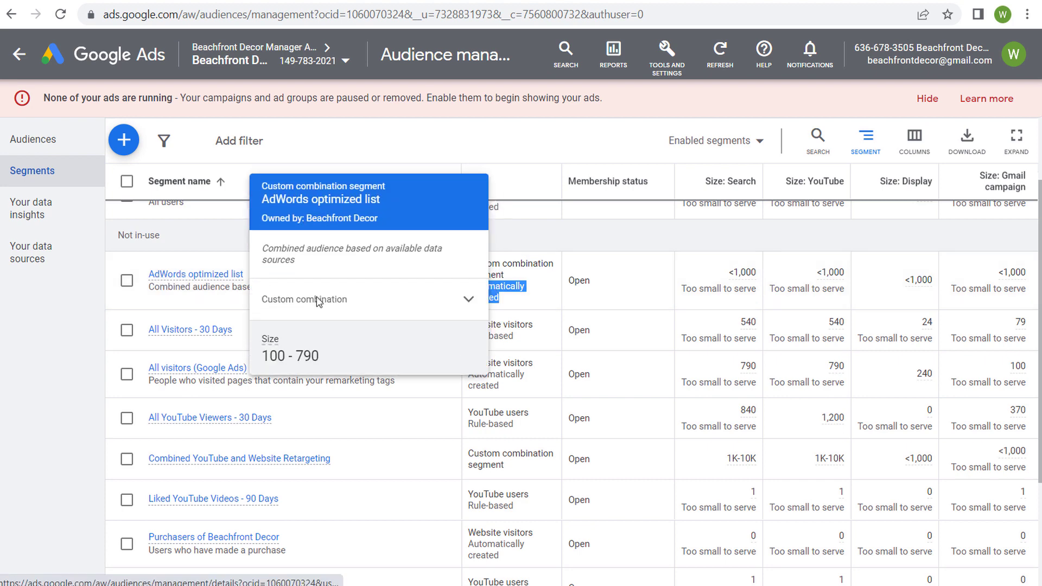
{"action": "scroll", "coordinate": [389, 444], "scroll_direction": "down", "scroll_amount": 2}
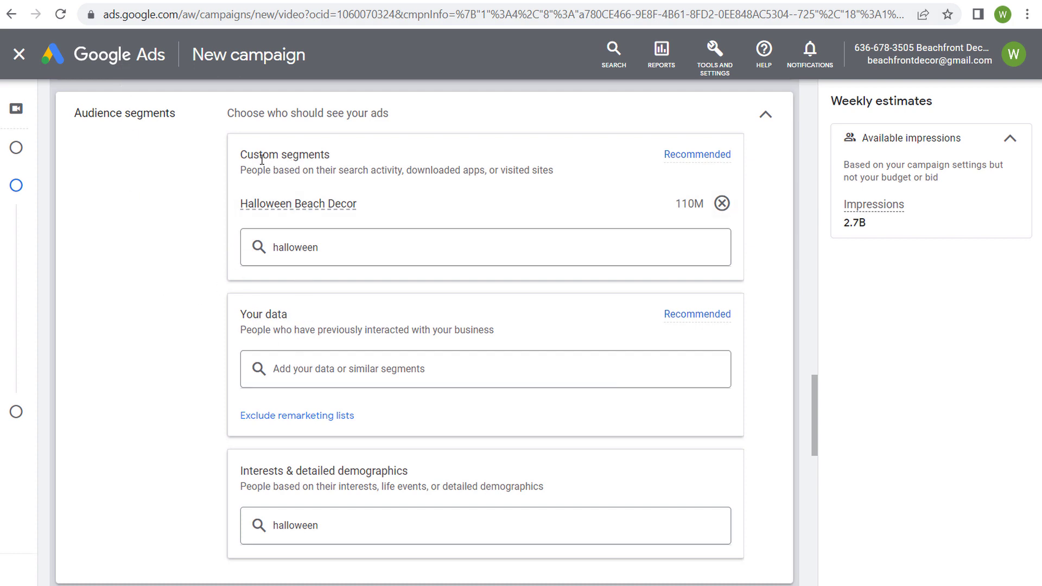
Return to the new campaign's audience segments and add the website visitors segment All Visitors - 30 Days under Your data.
{"action": "left_click_drag", "start_coordinate": [240, 156], "coordinate": [358, 161]}
{"action": "left_click", "coordinate": [401, 174]}
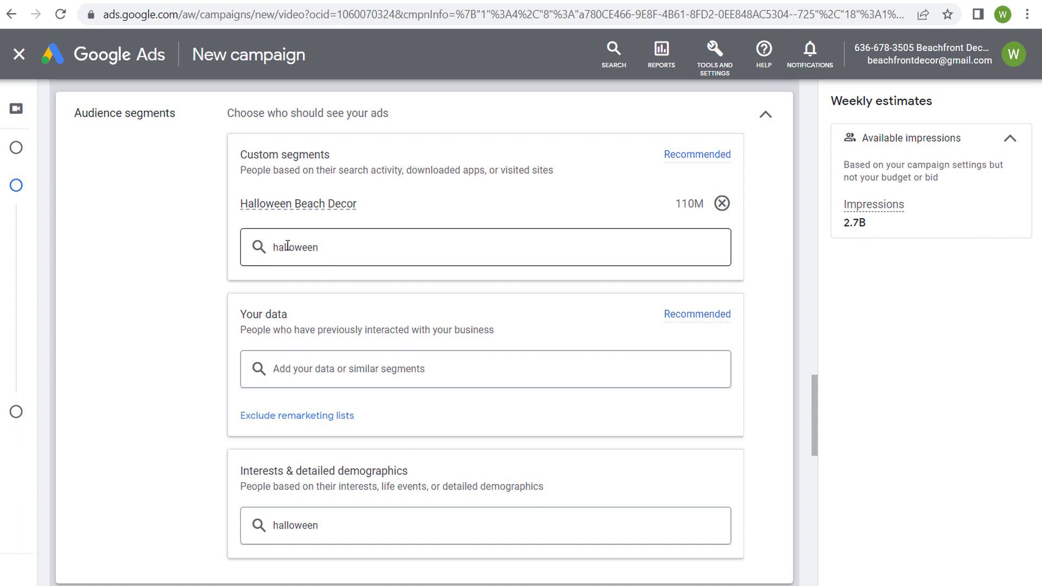
{"action": "mouse_move", "coordinate": [305, 205]}
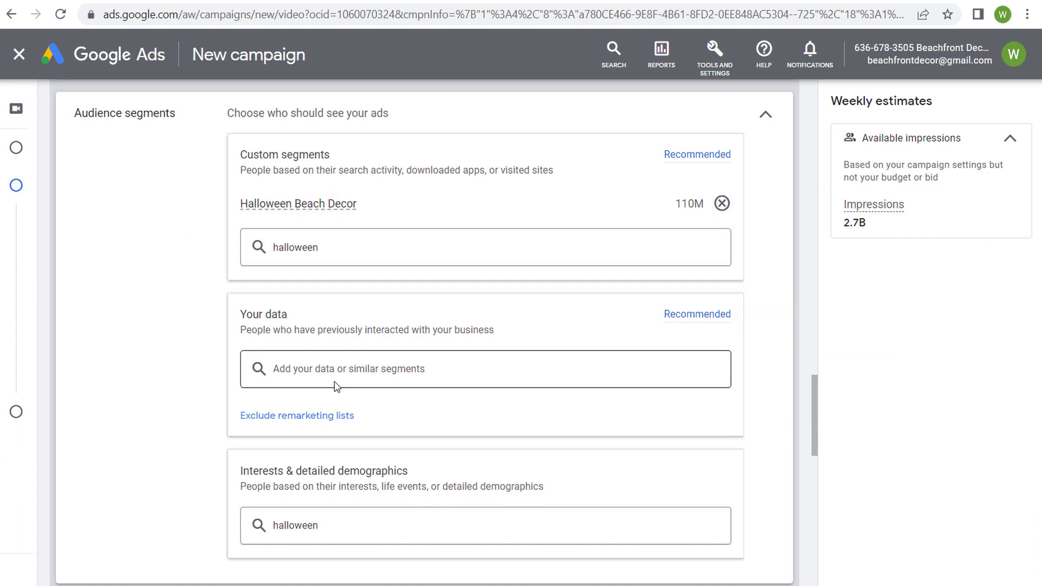
{"action": "left_click", "coordinate": [379, 367]}
{"action": "left_click", "coordinate": [336, 365]}
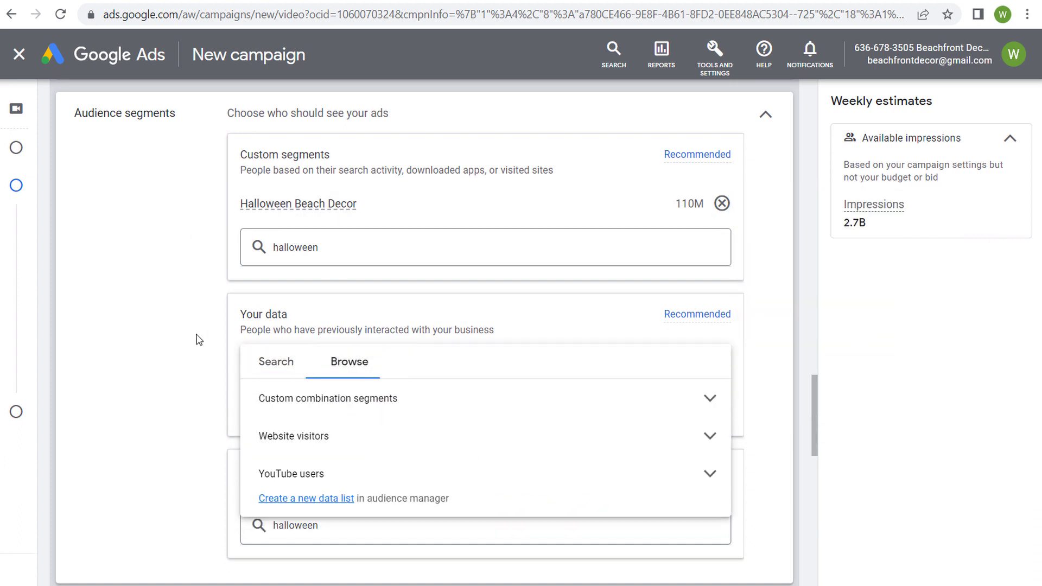
{"action": "left_click", "coordinate": [412, 436]}
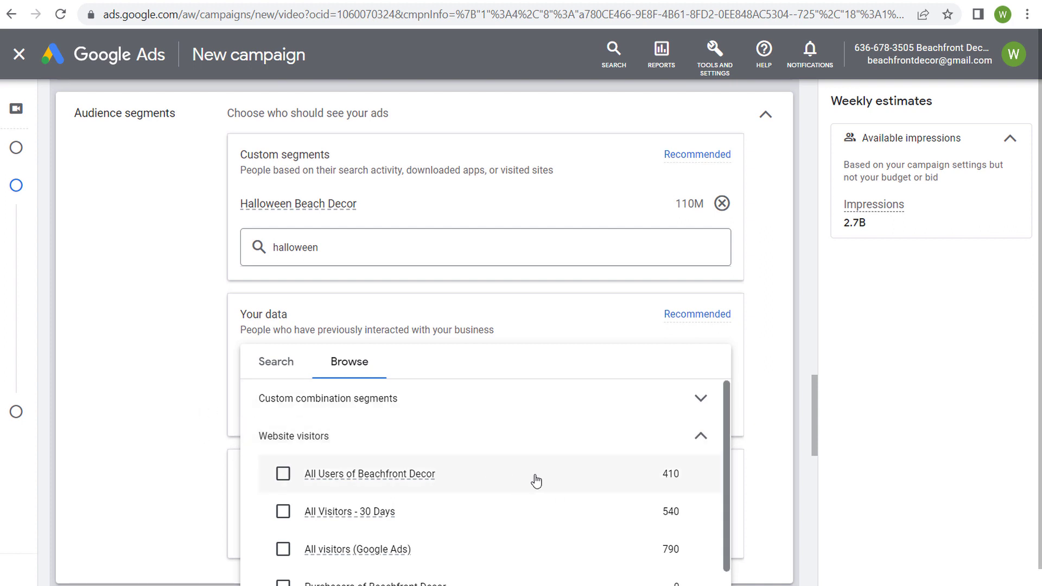
{"action": "scroll", "coordinate": [505, 467], "scroll_direction": "down", "scroll_amount": 1}
{"action": "mouse_move", "coordinate": [533, 458]}
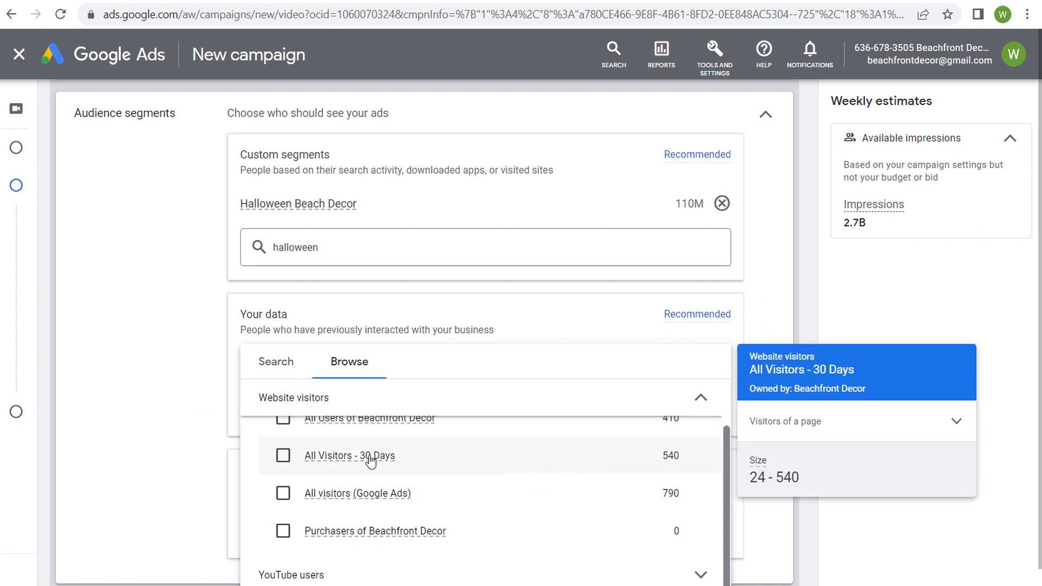
{"action": "left_click", "coordinate": [283, 455]}
{"action": "left_click", "coordinate": [129, 283]}
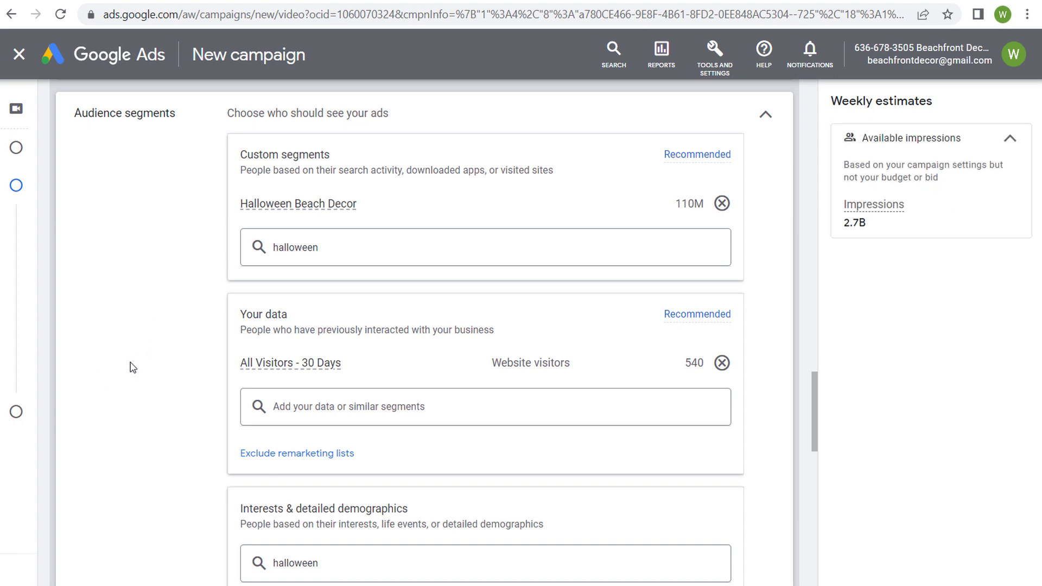
Remove the Halloween Beach Decor custom segment from the campaign's audience segments.
{"action": "scroll", "coordinate": [146, 289], "scroll_direction": "down", "scroll_amount": 6}
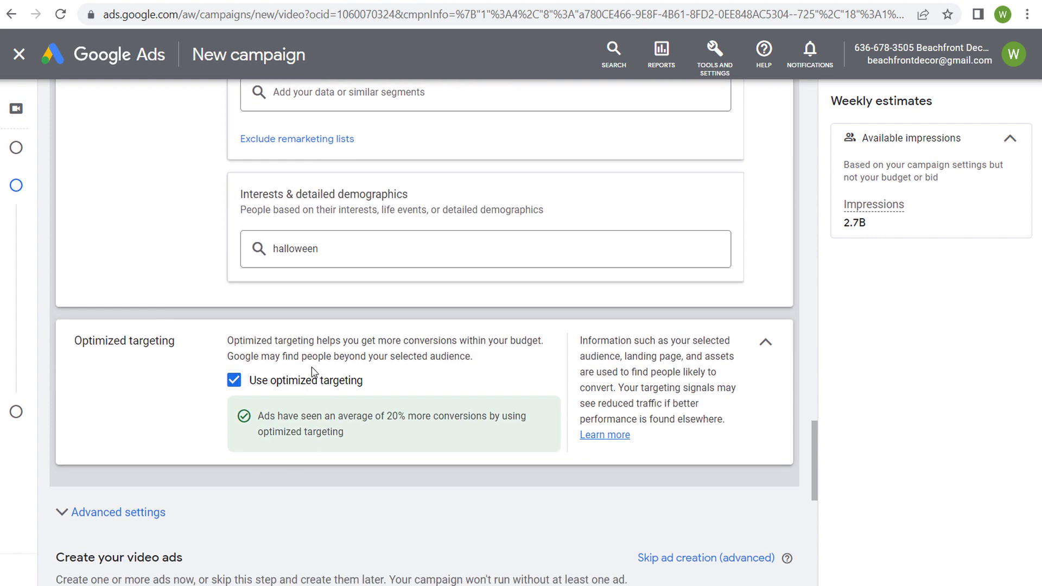
{"action": "scroll", "coordinate": [209, 292], "scroll_direction": "up", "scroll_amount": 6}
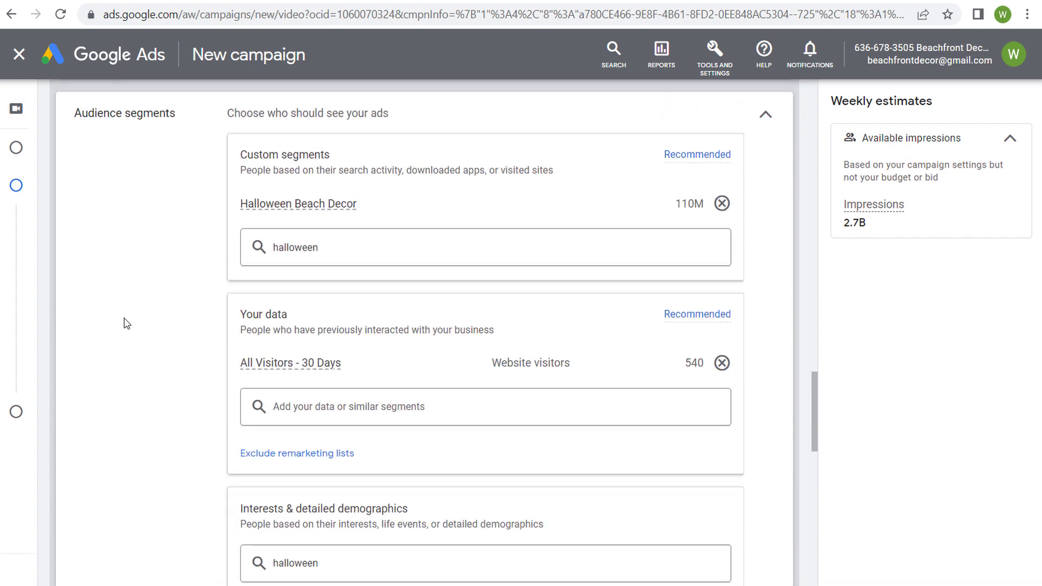
{"action": "mouse_move", "coordinate": [304, 203]}
{"action": "left_click", "coordinate": [722, 203]}
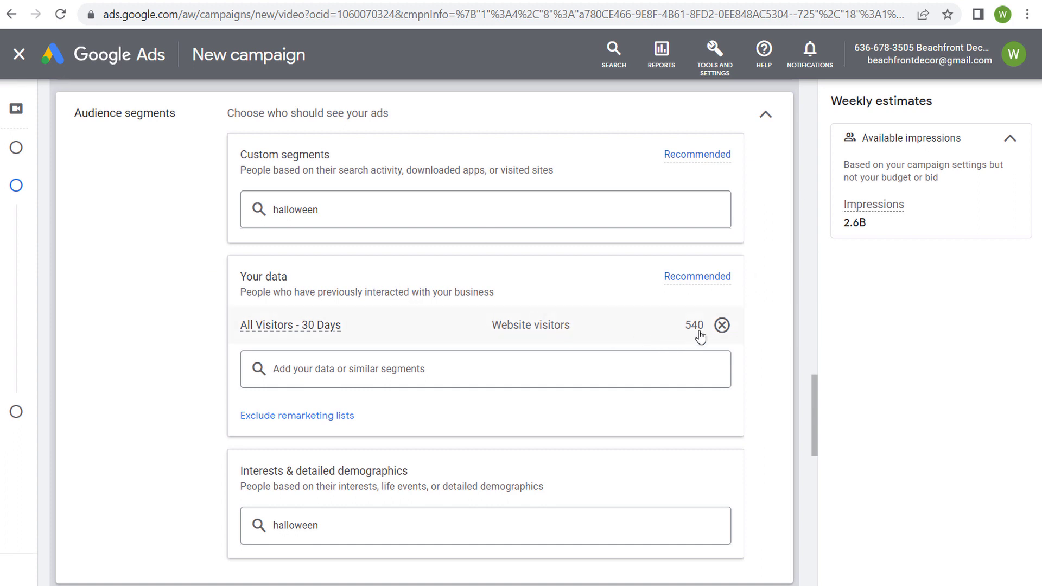
{"action": "mouse_move", "coordinate": [700, 334]}
{"action": "left_click", "coordinate": [901, 332]}
Turn off optimized targeting for the ad group.
{"action": "scroll", "coordinate": [146, 266], "scroll_direction": "down", "scroll_amount": 4}
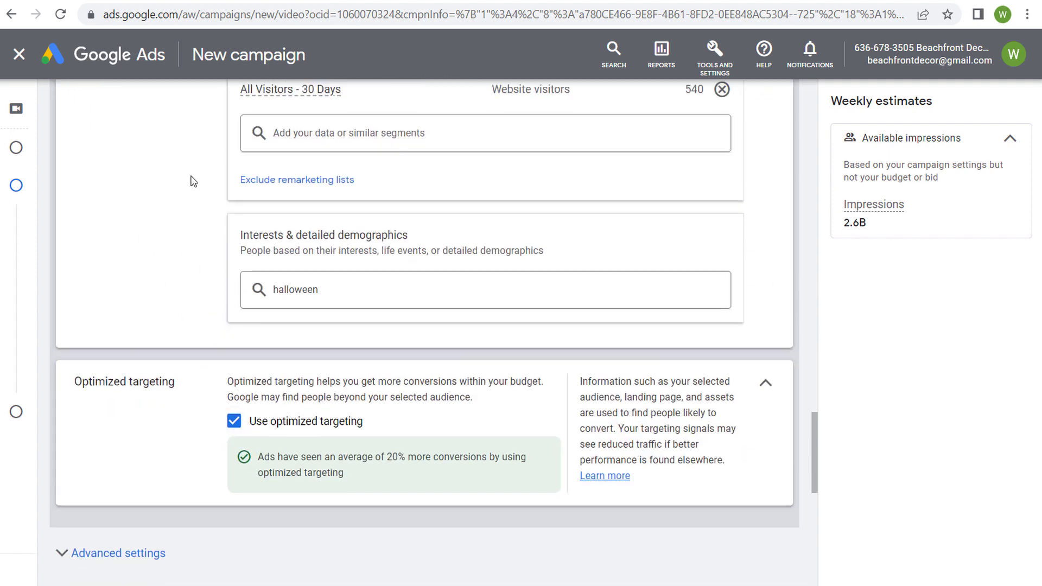
{"action": "left_click", "coordinate": [234, 421]}
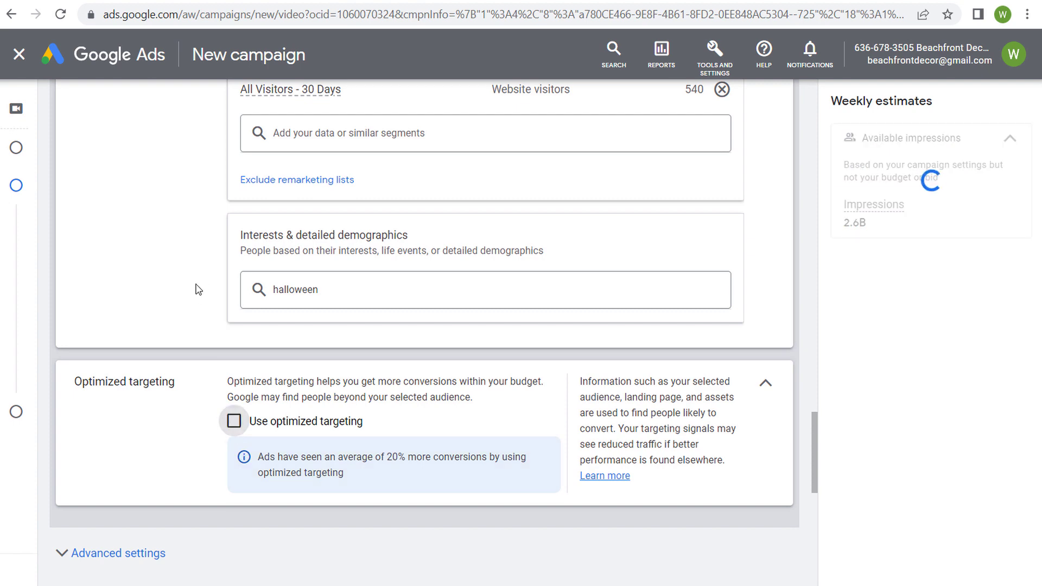
{"action": "scroll", "coordinate": [197, 289], "scroll_direction": "up", "scroll_amount": 4}
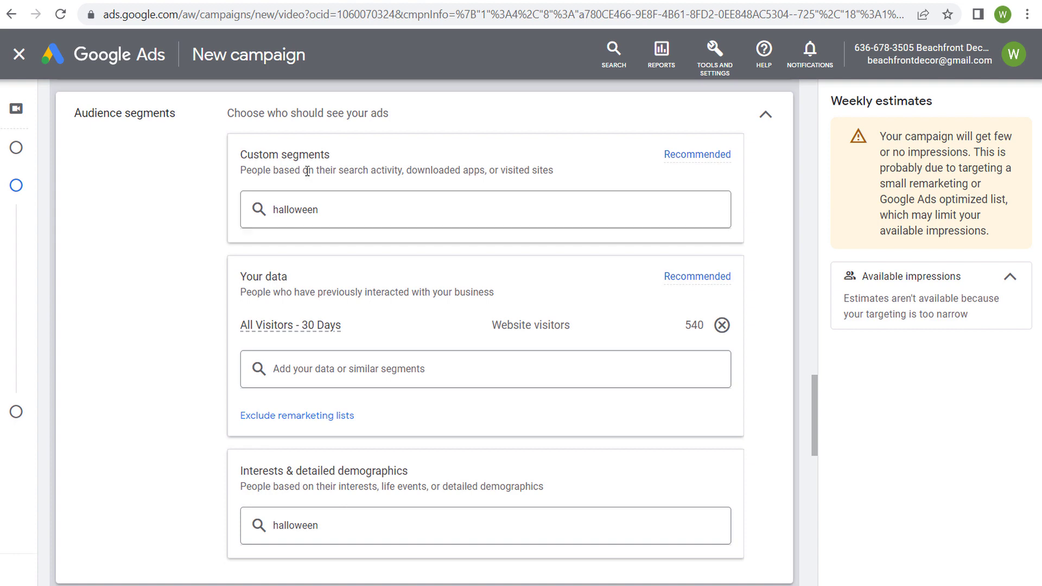
Remove All Visitors - 30 Days from Your data and add the Halloween Beach Decor custom segment back.
{"action": "left_click", "coordinate": [721, 332]}
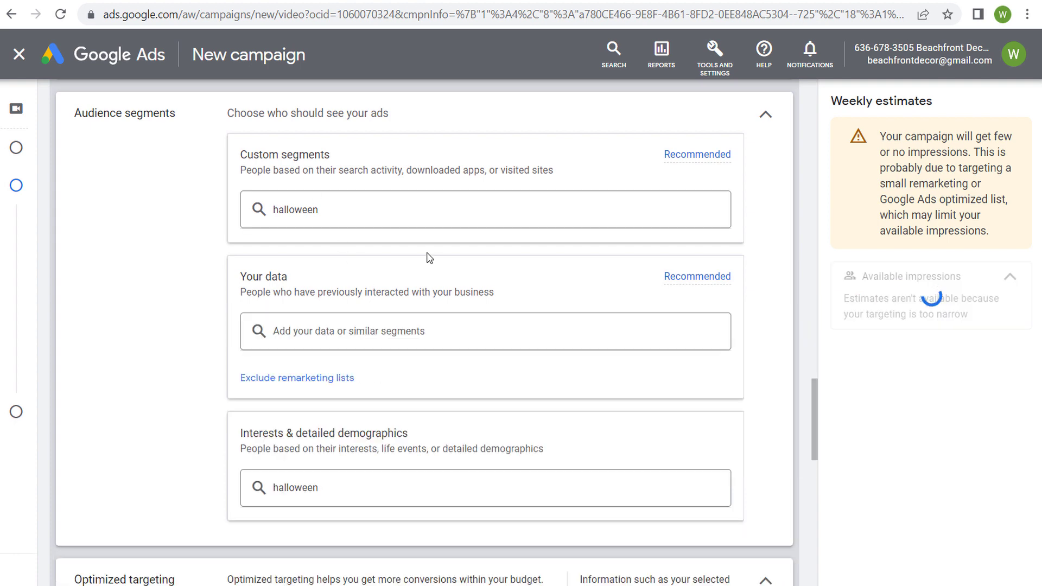
{"action": "left_click", "coordinate": [390, 209]}
{"action": "left_click", "coordinate": [354, 211]}
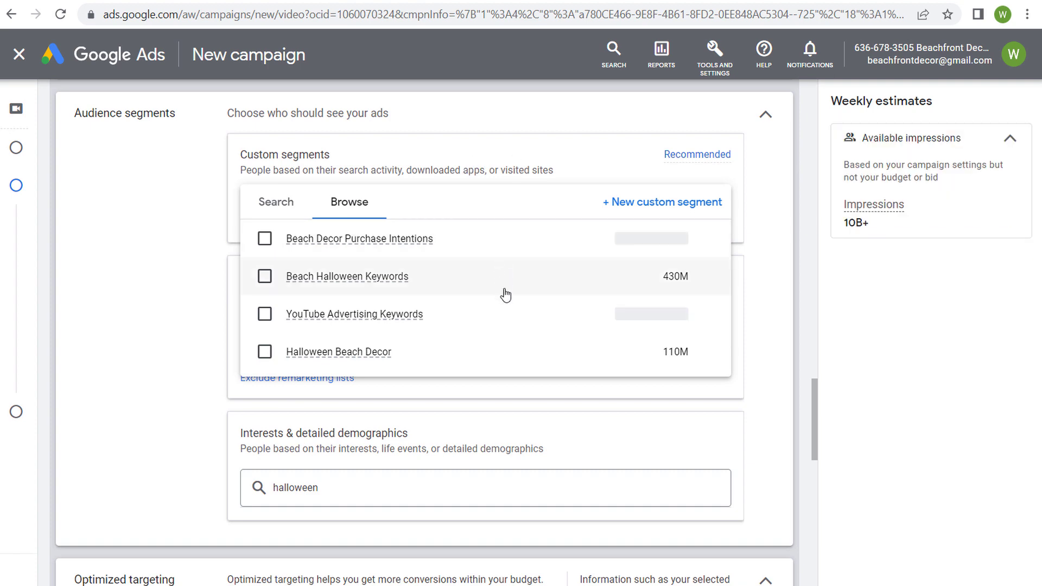
{"action": "mouse_move", "coordinate": [298, 368]}
{"action": "left_click", "coordinate": [264, 352]}
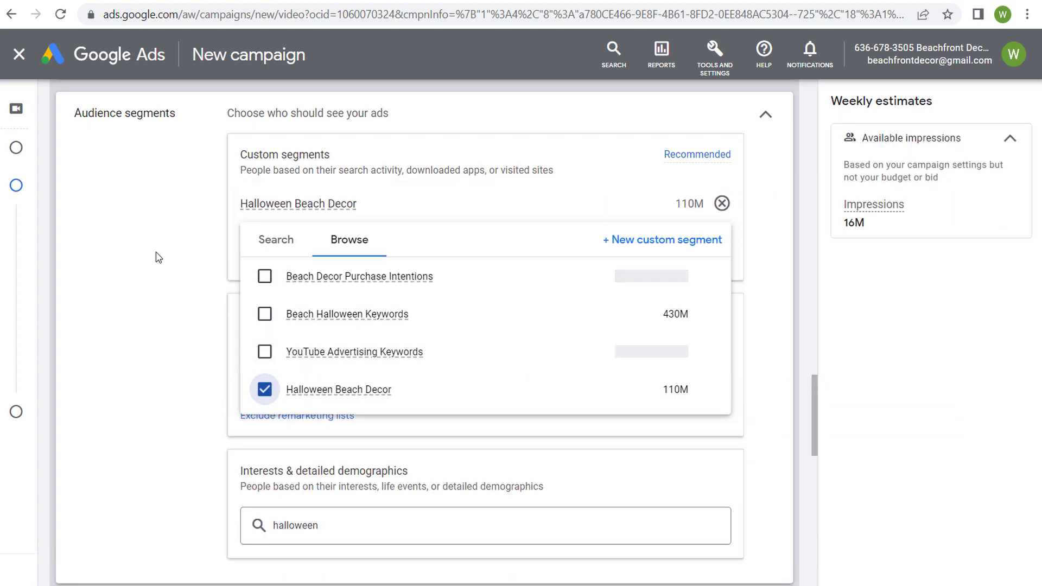
{"action": "left_click", "coordinate": [173, 249]}
Add the All Visitors - 30 Days website visitors segment under Your data alongside the custom segment.
{"action": "left_click", "coordinate": [364, 368]}
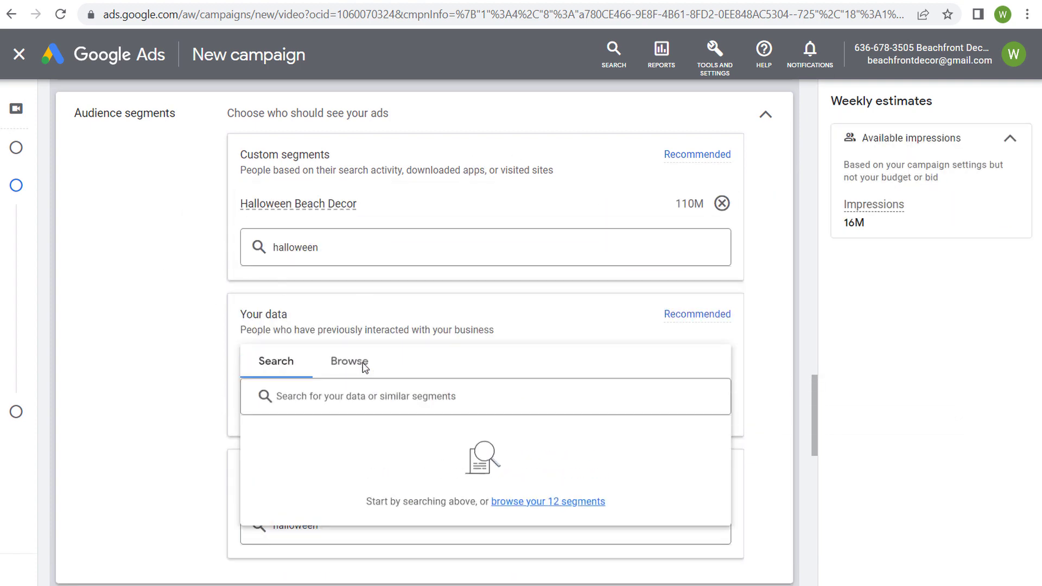
{"action": "left_click", "coordinate": [349, 364]}
{"action": "scroll", "coordinate": [181, 402], "scroll_direction": "down", "scroll_amount": 3}
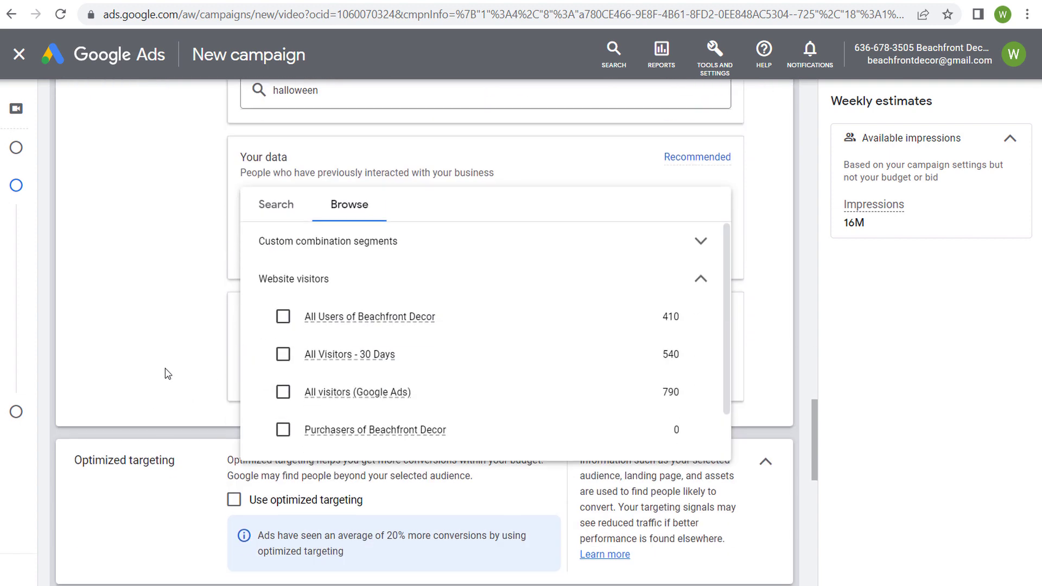
{"action": "mouse_move", "coordinate": [446, 351]}
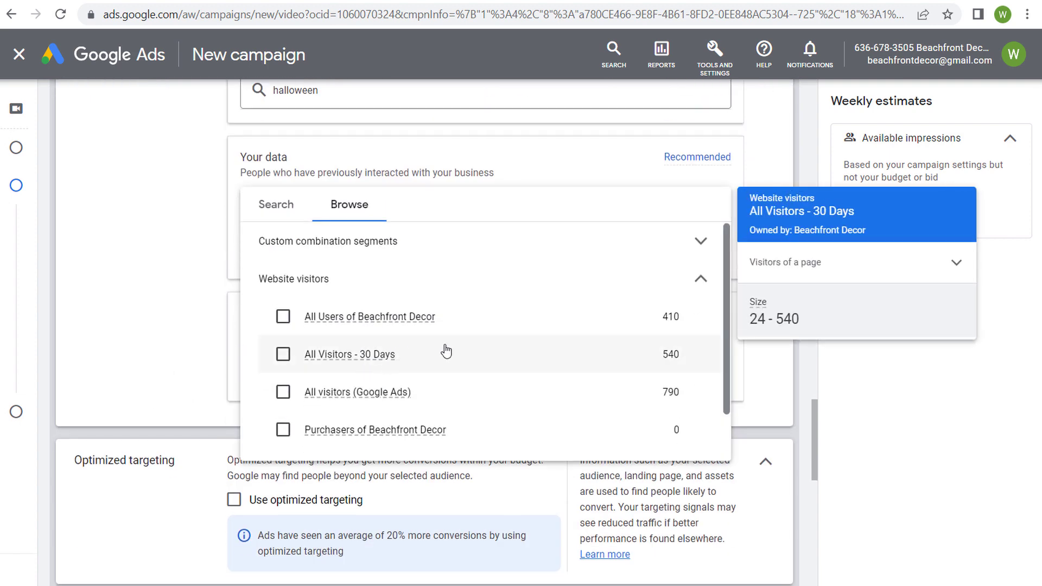
{"action": "left_click", "coordinate": [284, 355]}
Browse the YouTube users segments under Your data and add All YouTube Viewers - 30 Days.
{"action": "left_click", "coordinate": [695, 315]}
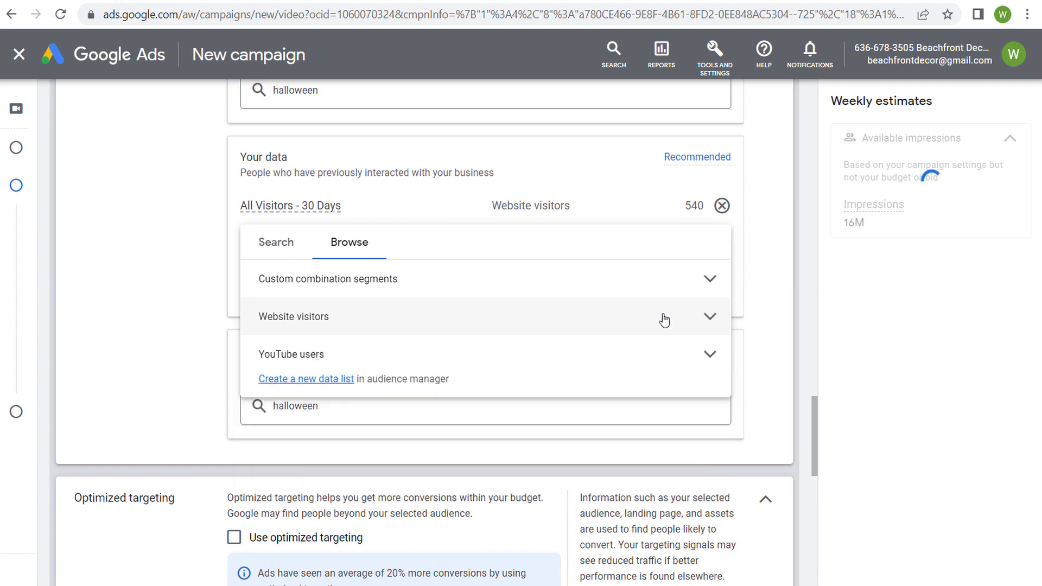
{"action": "left_click", "coordinate": [457, 356]}
{"action": "scroll", "coordinate": [454, 347], "scroll_direction": "down", "scroll_amount": 2}
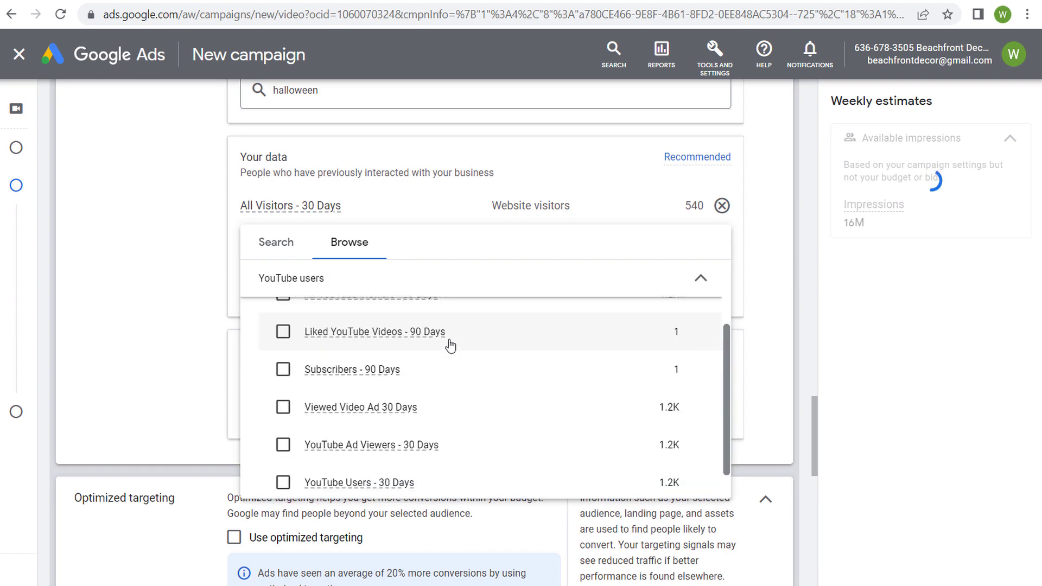
{"action": "scroll", "coordinate": [456, 350], "scroll_direction": "up", "scroll_amount": 2}
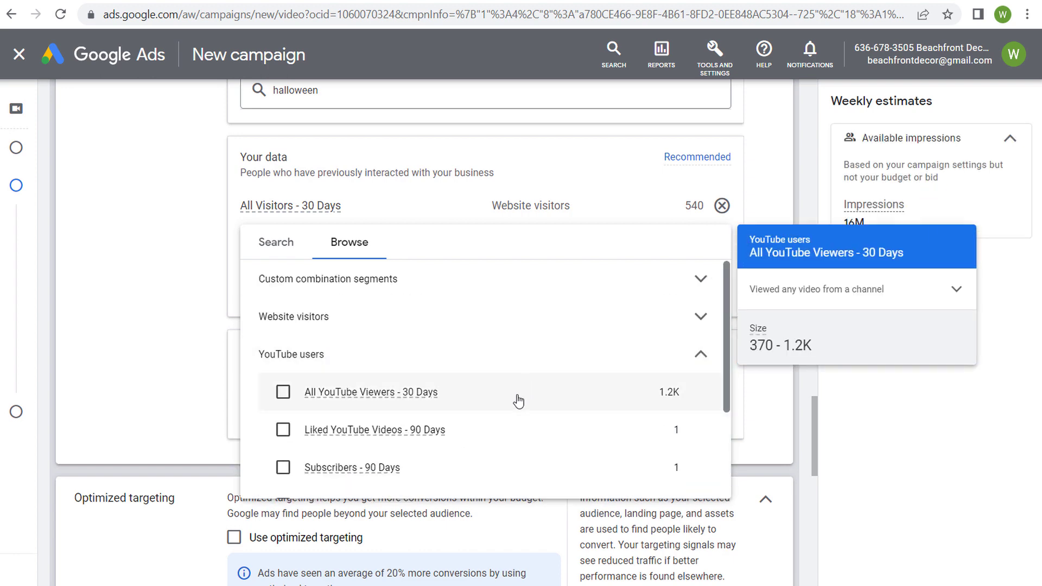
{"action": "left_click", "coordinate": [517, 397]}
{"action": "left_click", "coordinate": [130, 255]}
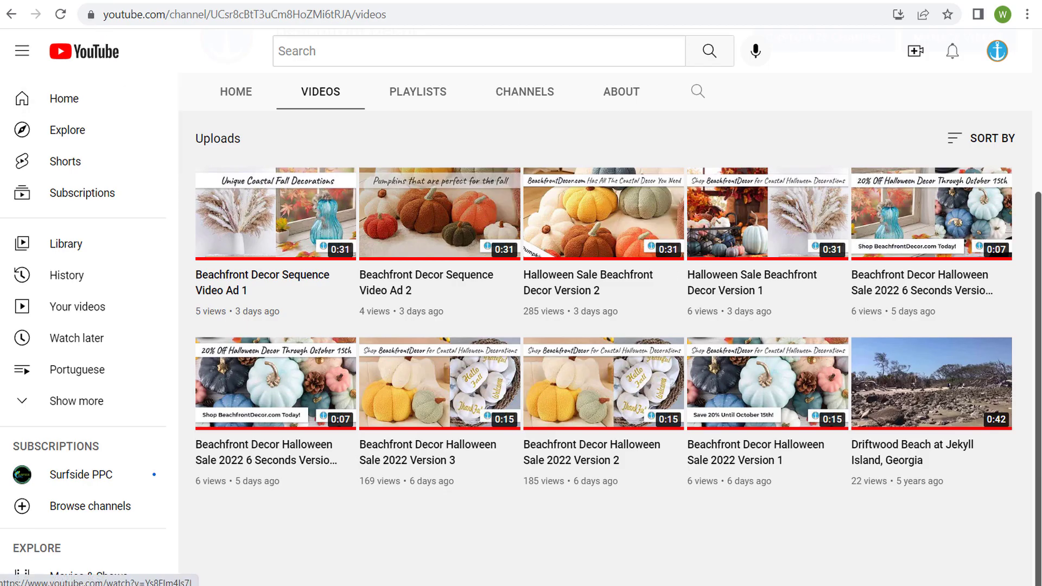
Return to the new campaign setup, check the weekly estimates notice, and turn on optimized targeting for the ad group.
{"action": "key", "text": "alt+Tab"}
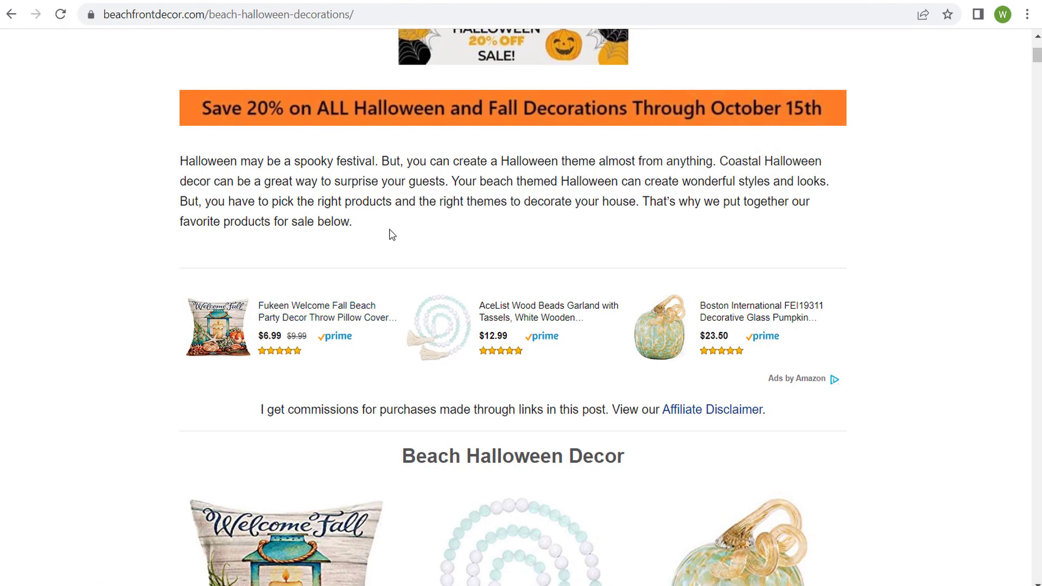
{"action": "scroll", "coordinate": [392, 234], "scroll_direction": "up", "scroll_amount": 5}
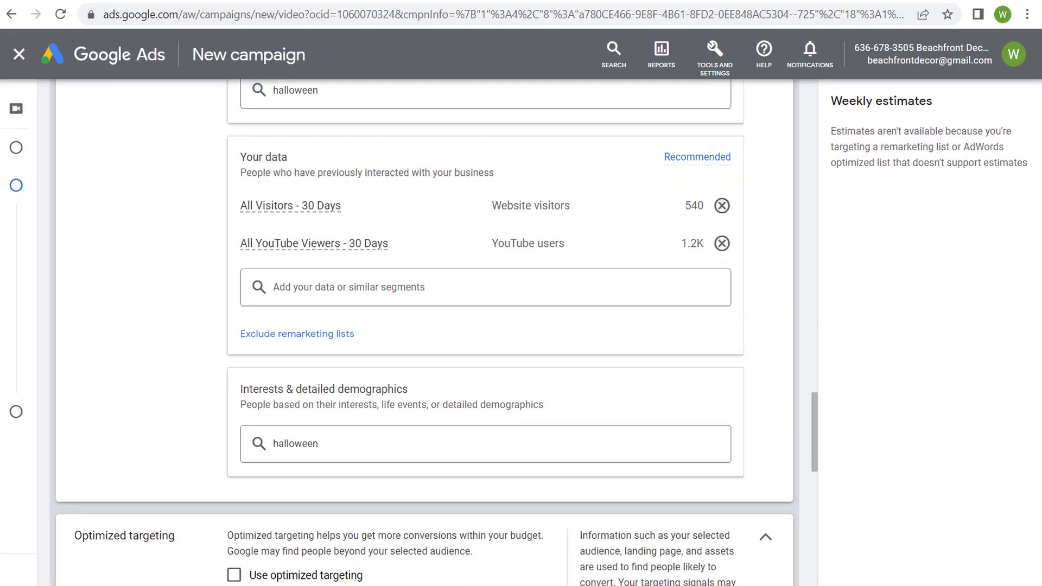
{"action": "scroll", "coordinate": [186, 242], "scroll_direction": "down", "scroll_amount": 4}
{"action": "scroll", "coordinate": [171, 248], "scroll_direction": "up", "scroll_amount": 5}
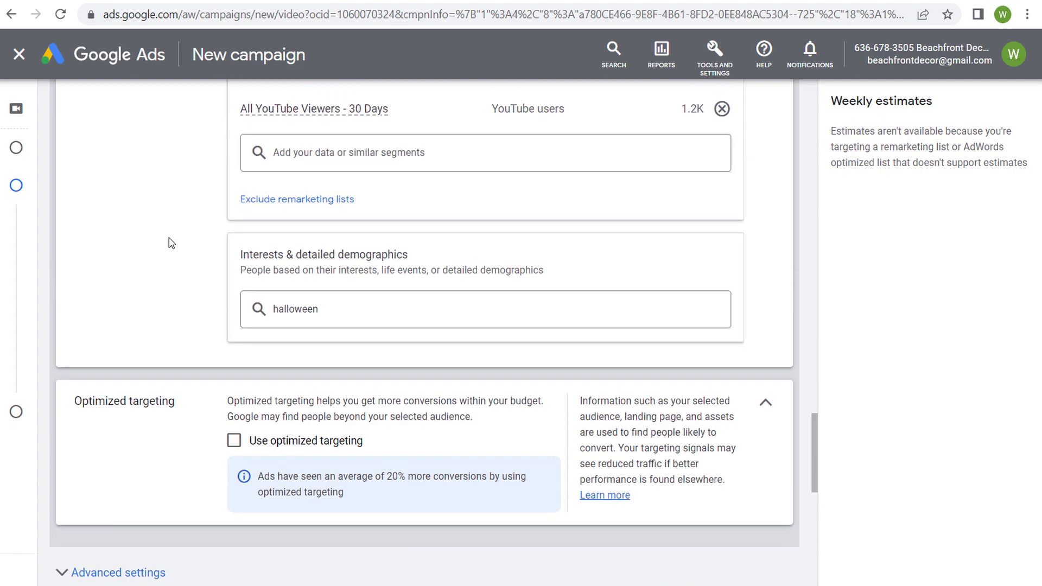
{"action": "left_click_drag", "start_coordinate": [841, 131], "coordinate": [974, 131]}
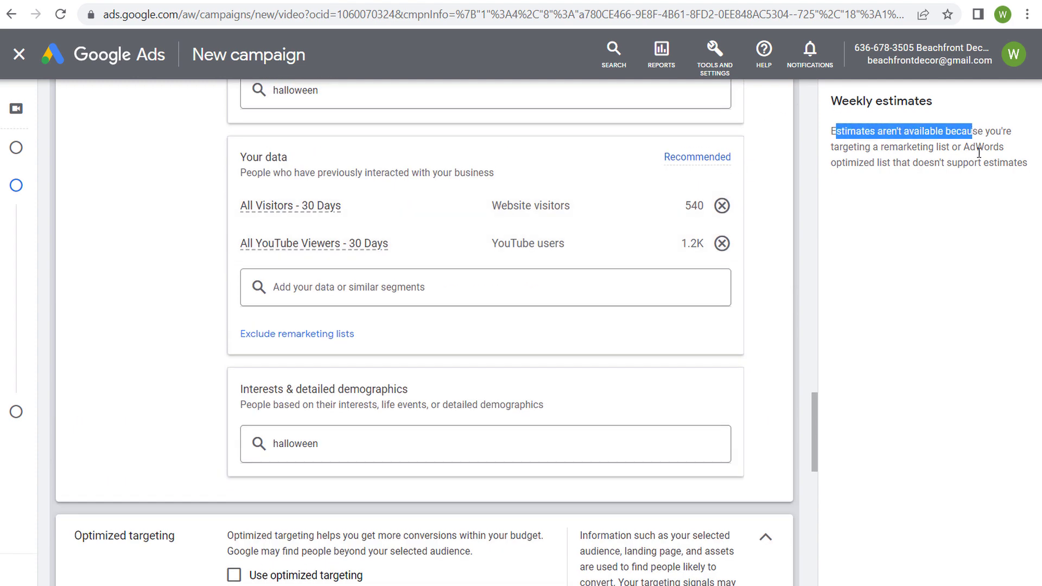
{"action": "left_click", "coordinate": [846, 202]}
{"action": "scroll", "coordinate": [217, 325], "scroll_direction": "down", "scroll_amount": 3}
{"action": "left_click", "coordinate": [233, 416]}
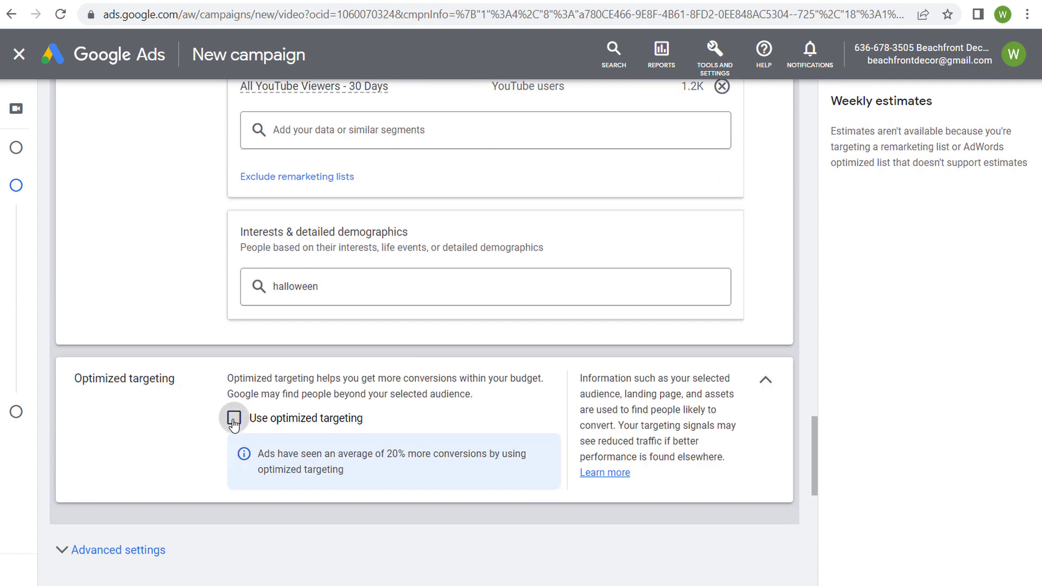
{"action": "scroll", "coordinate": [168, 242], "scroll_direction": "down", "scroll_amount": 2}
{"action": "scroll", "coordinate": [167, 244], "scroll_direction": "up", "scroll_amount": 3}
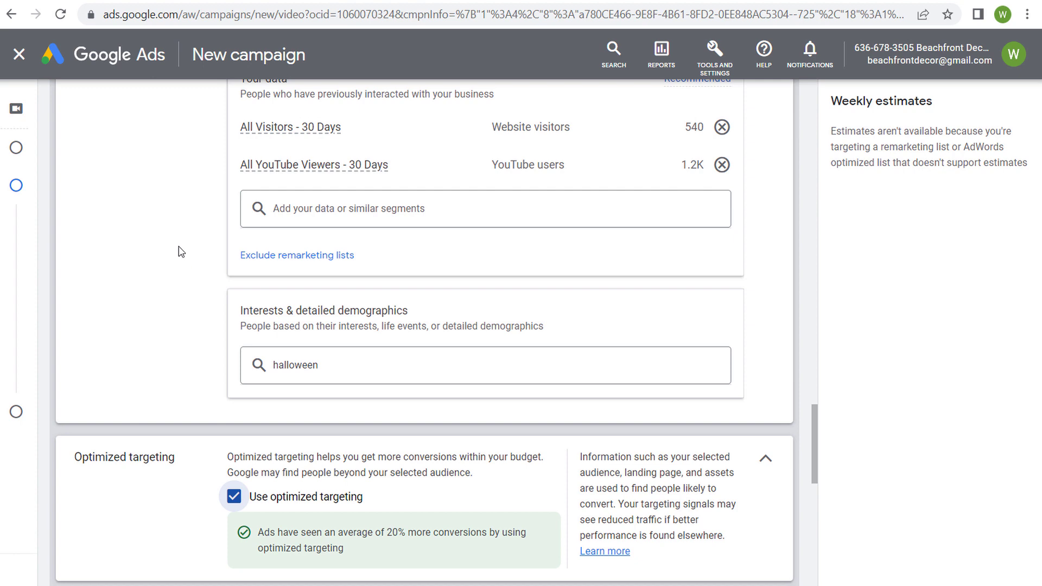
Start a new YouTube users segment in Audience manager and select the Beachfront Decor channel for it.
{"action": "scroll", "coordinate": [182, 254], "scroll_direction": "up", "scroll_amount": 1}
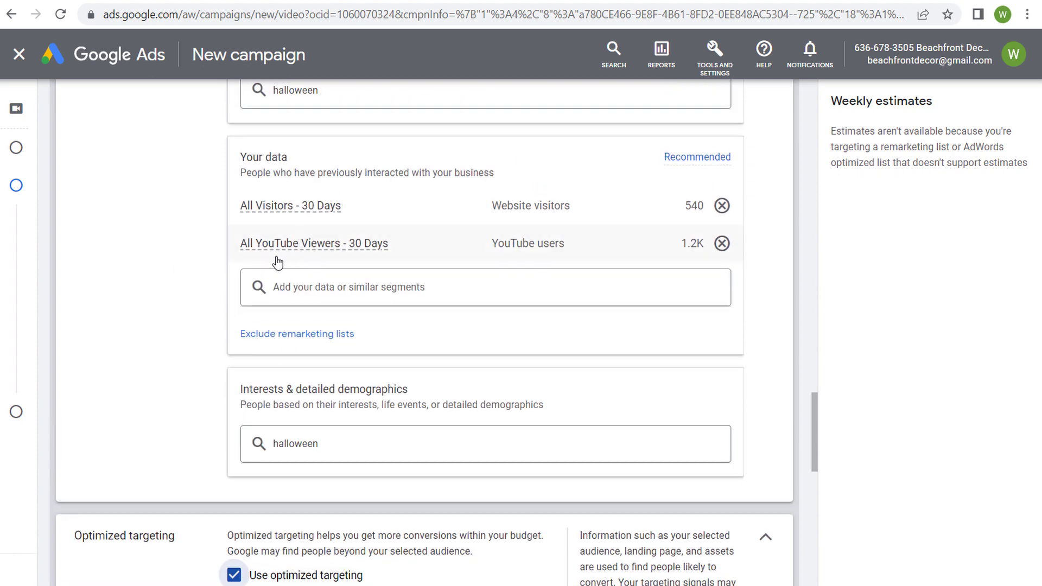
{"action": "mouse_move", "coordinate": [311, 249]}
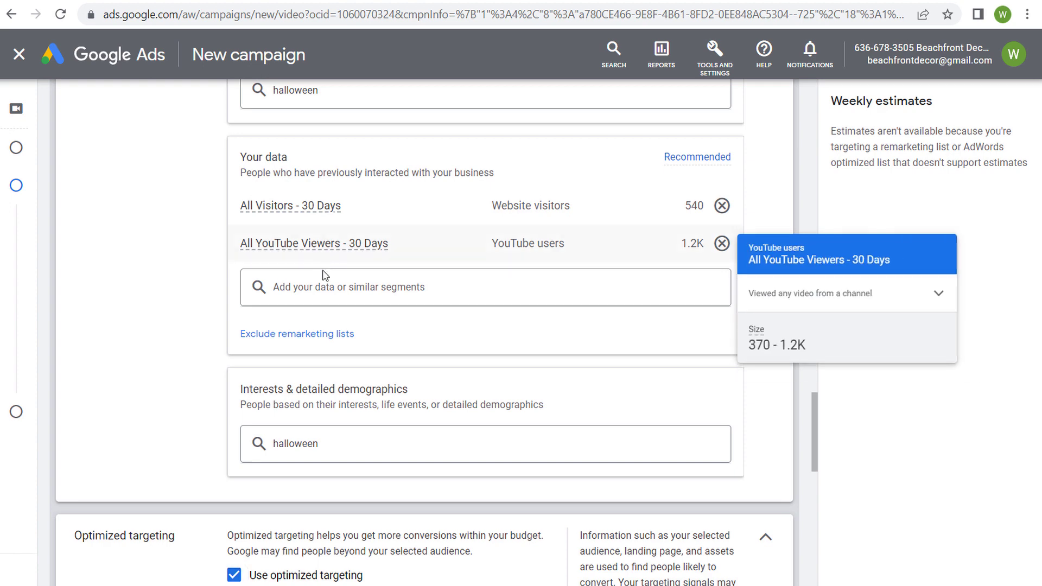
{"action": "left_click", "coordinate": [293, 2]}
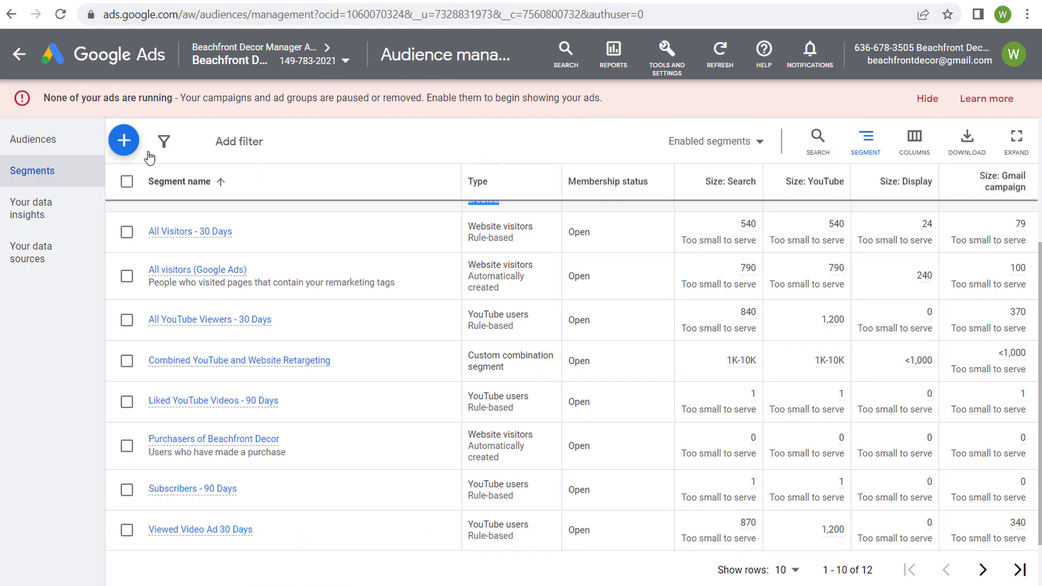
{"action": "left_click", "coordinate": [124, 140]}
{"action": "left_click", "coordinate": [140, 243]}
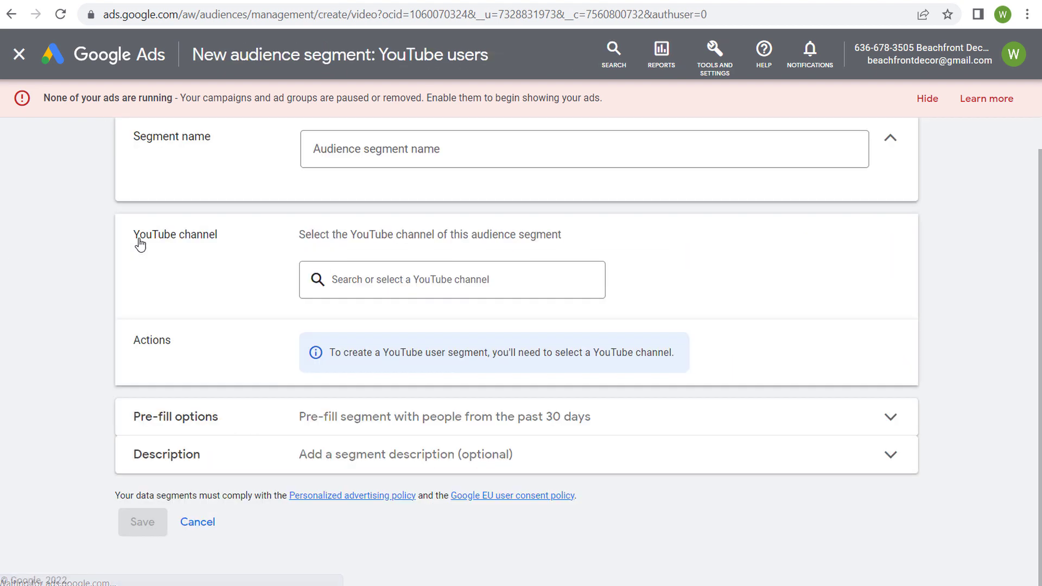
{"action": "left_click", "coordinate": [395, 277]}
{"action": "left_click", "coordinate": [410, 356]}
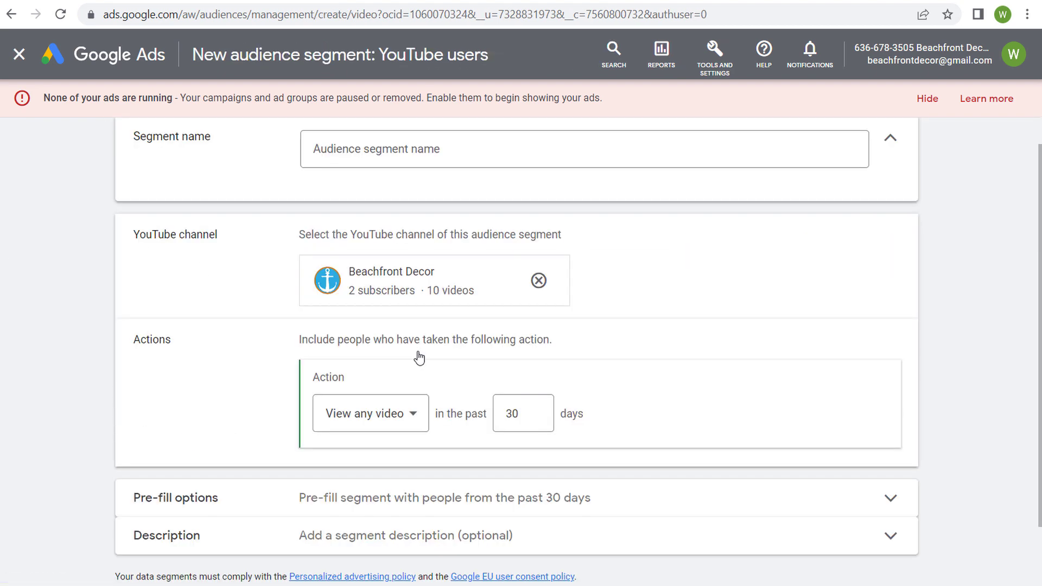
Browse the viewer actions available for the YouTube users segment, trying the View certain videos option.
{"action": "left_click", "coordinate": [414, 415]}
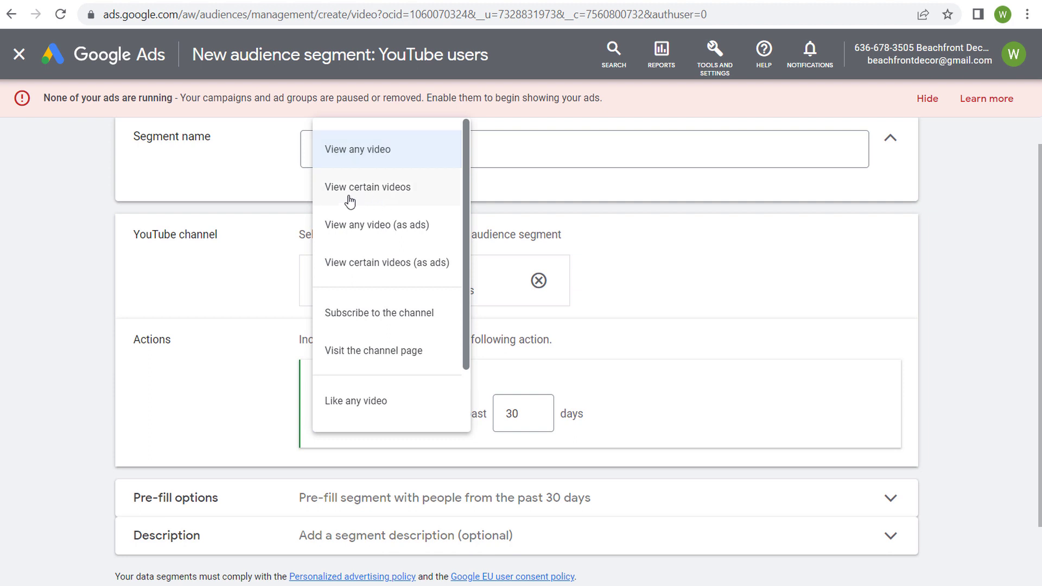
{"action": "left_click", "coordinate": [370, 189]}
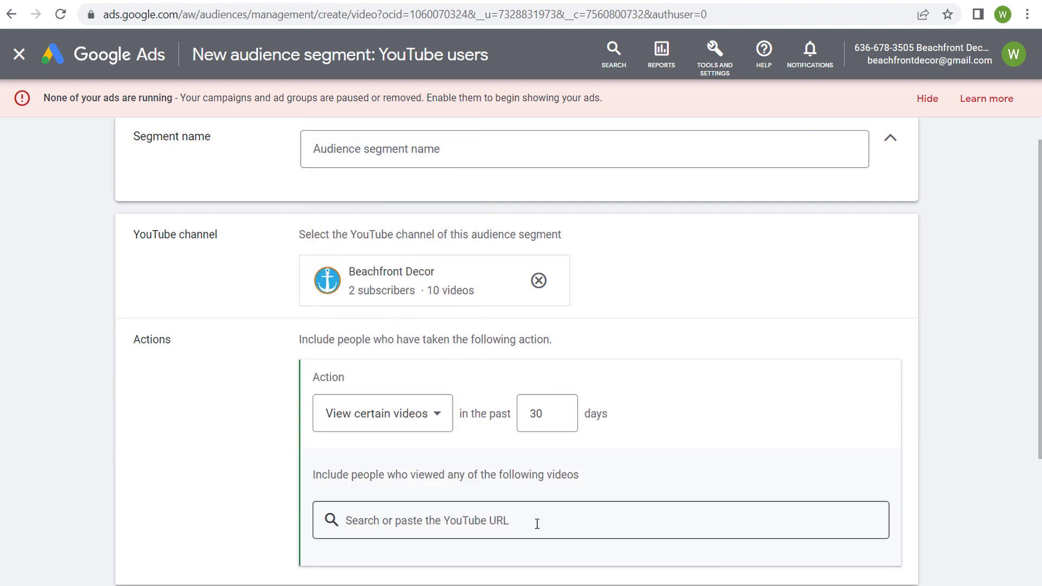
{"action": "left_click", "coordinate": [430, 418]}
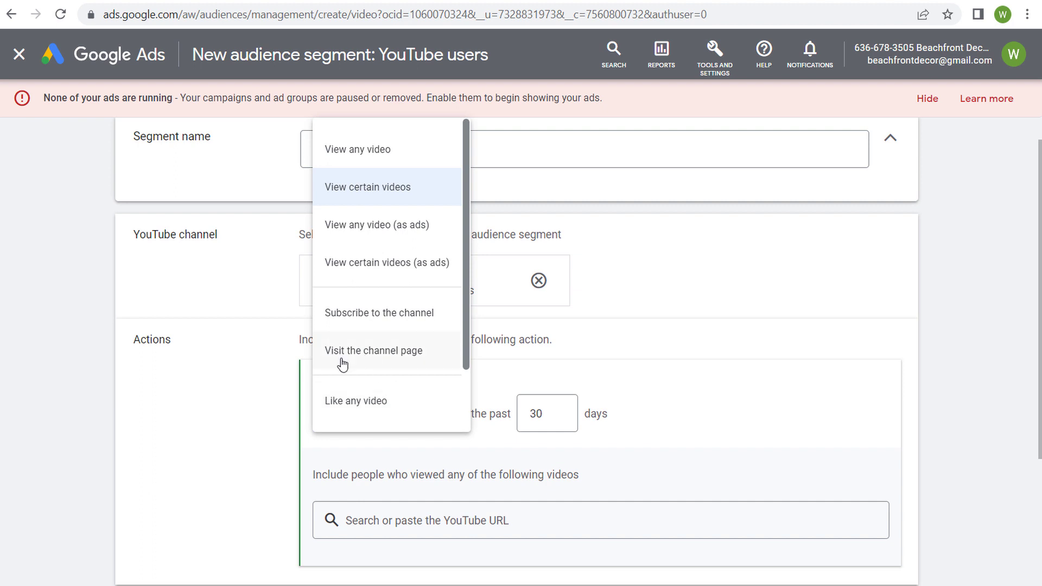
{"action": "left_click", "coordinate": [213, 298]}
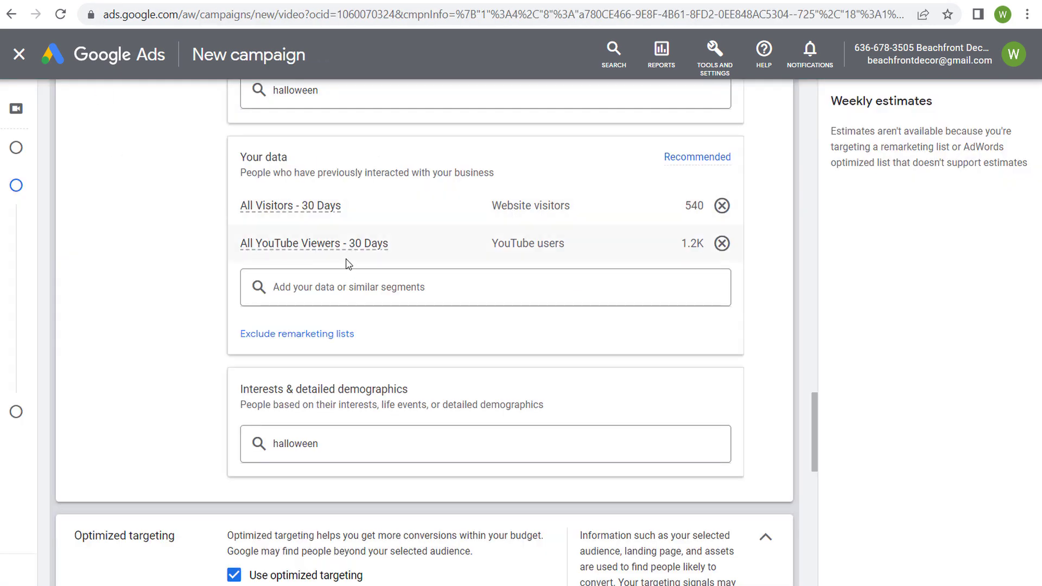
Review the campaign's selected audience segments, then expand the ad group's advanced content targeting settings.
{"action": "scroll", "coordinate": [199, 224], "scroll_direction": "up", "scroll_amount": 3}
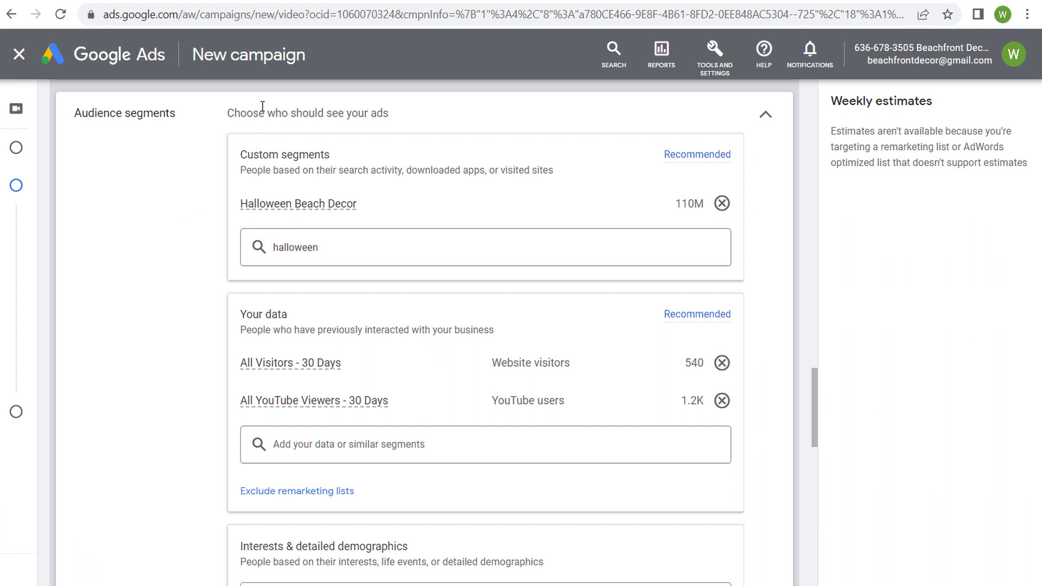
{"action": "mouse_move", "coordinate": [386, 210]}
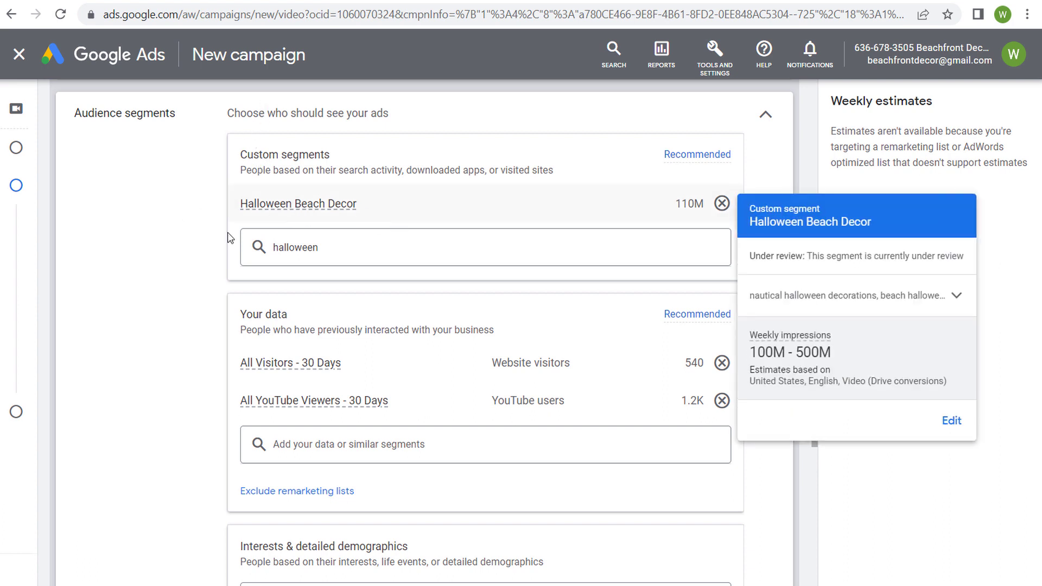
{"action": "scroll", "coordinate": [202, 276], "scroll_direction": "down", "scroll_amount": 1}
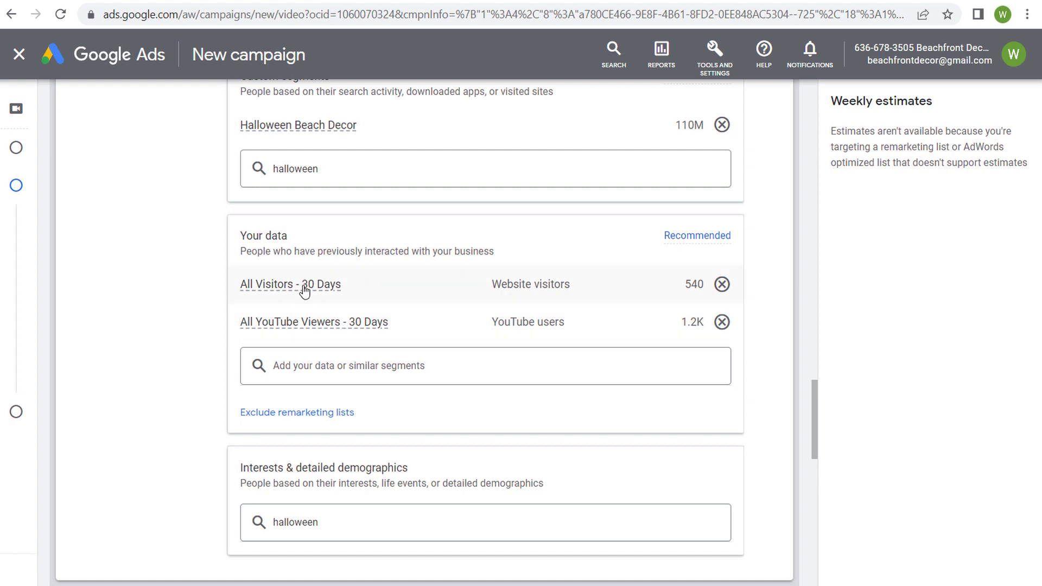
{"action": "scroll", "coordinate": [171, 288], "scroll_direction": "down", "scroll_amount": 4}
{"action": "scroll", "coordinate": [275, 344], "scroll_direction": "down", "scroll_amount": 3}
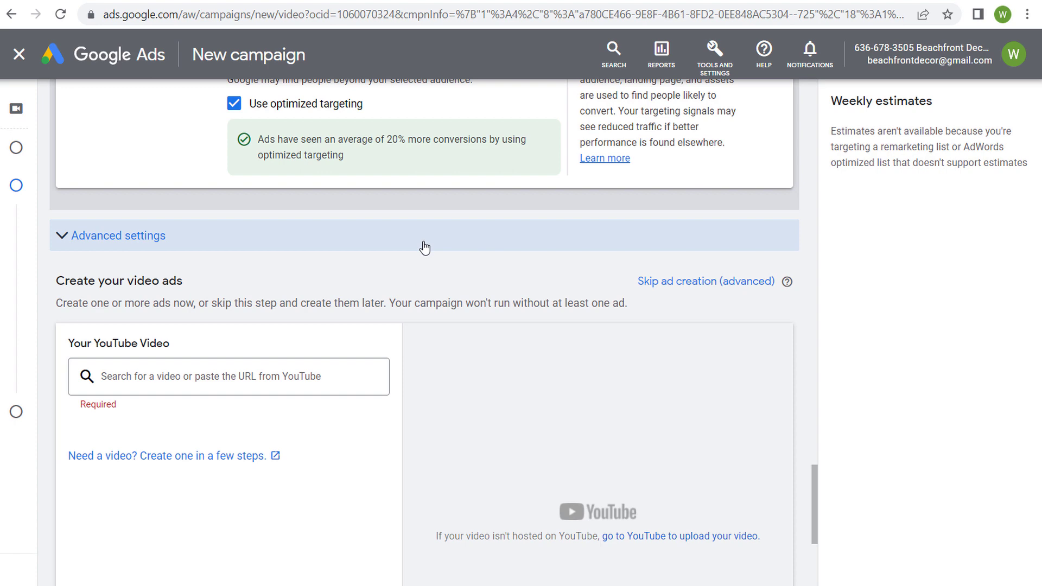
{"action": "left_click", "coordinate": [83, 242]}
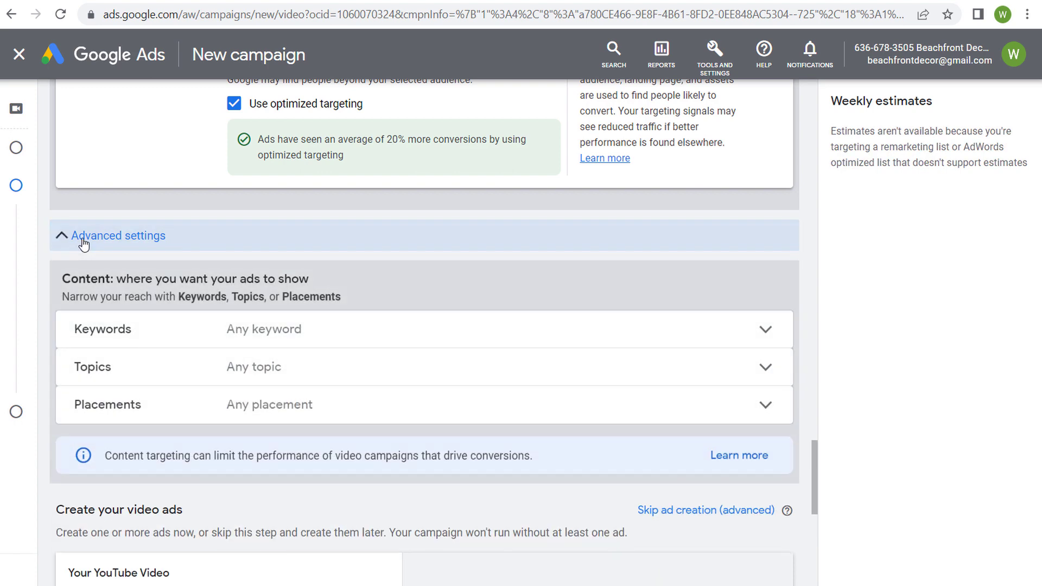
{"action": "scroll", "coordinate": [144, 165], "scroll_direction": "down", "scroll_amount": 1}
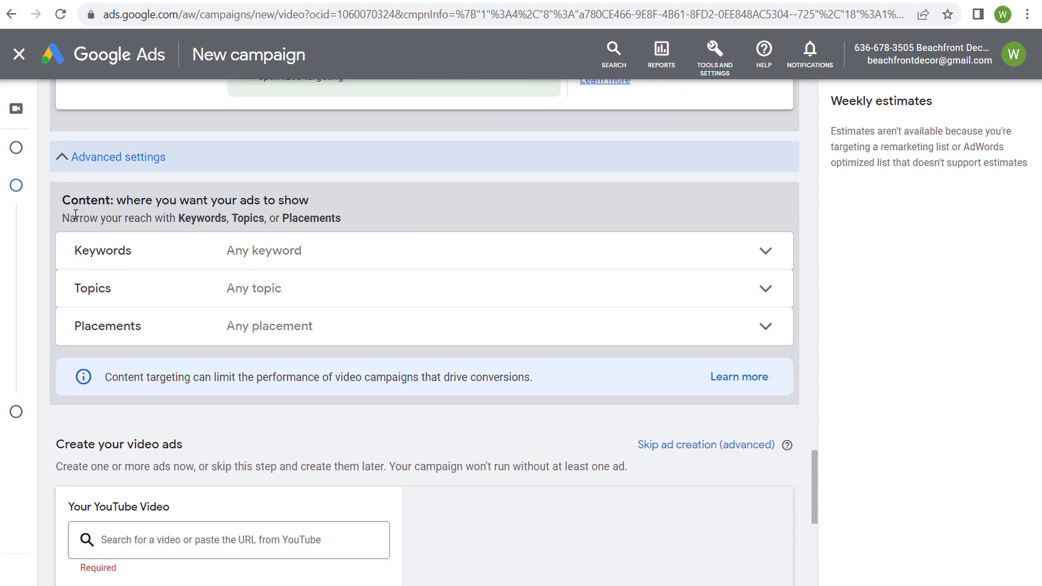
{"action": "left_click_drag", "start_coordinate": [62, 218], "coordinate": [347, 220]}
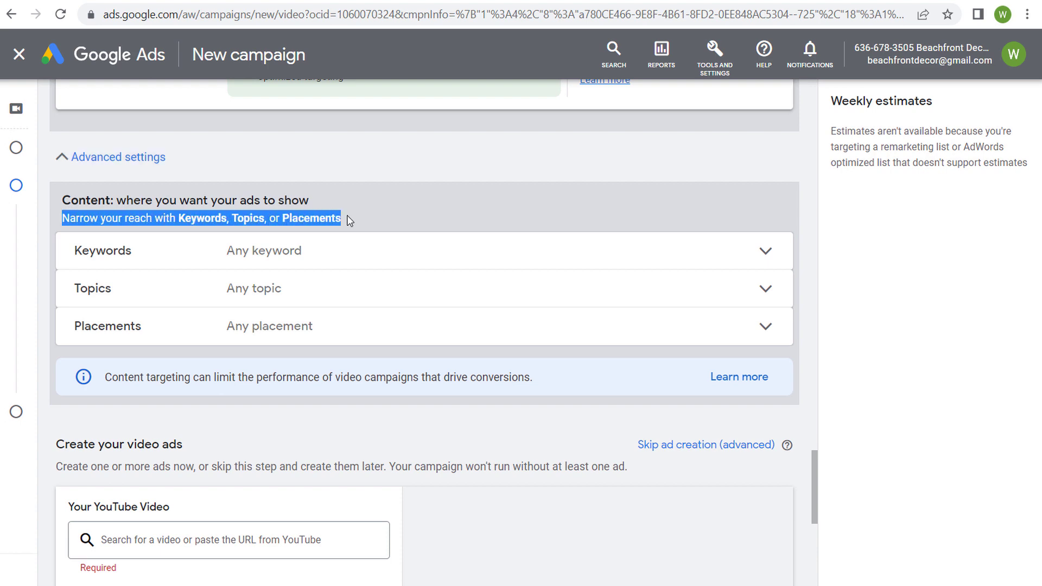
{"action": "left_click", "coordinate": [407, 218]}
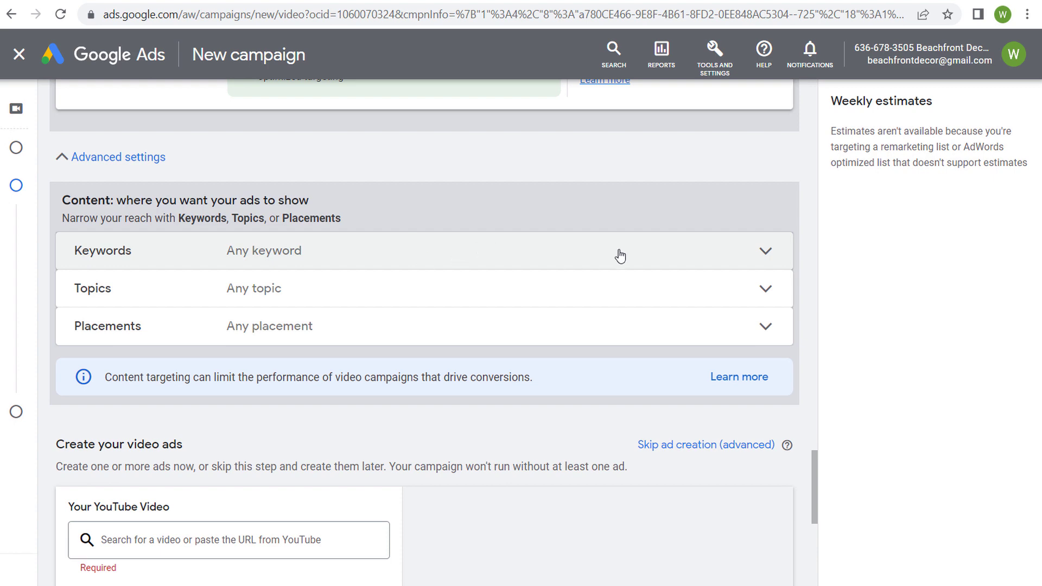
Expand the Keywords content targeting and get keyword ideas for the product "baseball bat".
{"action": "left_click", "coordinate": [737, 244]}
{"action": "scroll", "coordinate": [473, 198], "scroll_direction": "down", "scroll_amount": 2}
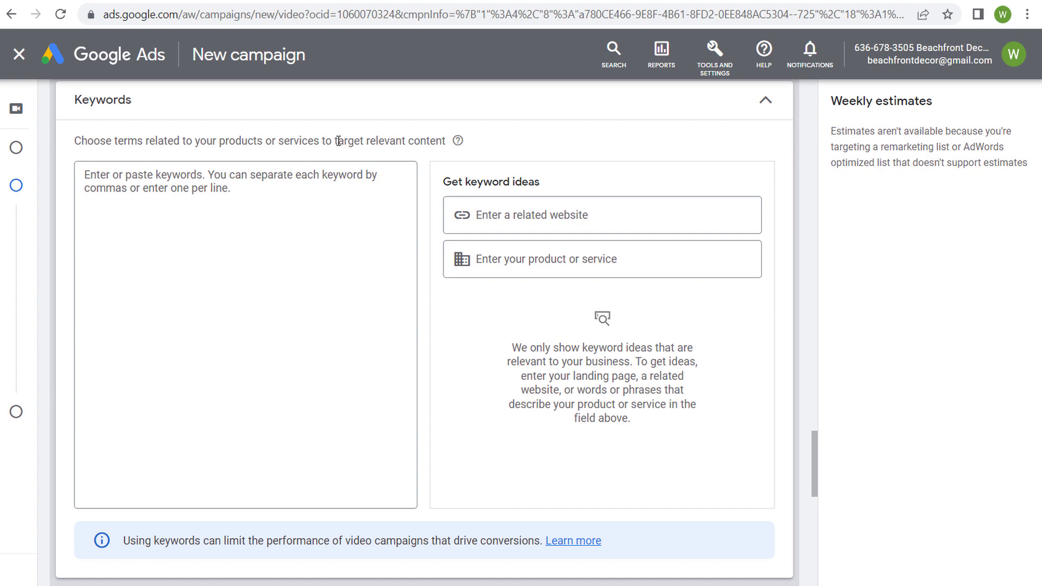
{"action": "left_click_drag", "start_coordinate": [336, 140], "coordinate": [411, 141]}
{"action": "left_click", "coordinate": [425, 143]}
{"action": "left_click", "coordinate": [324, 200]}
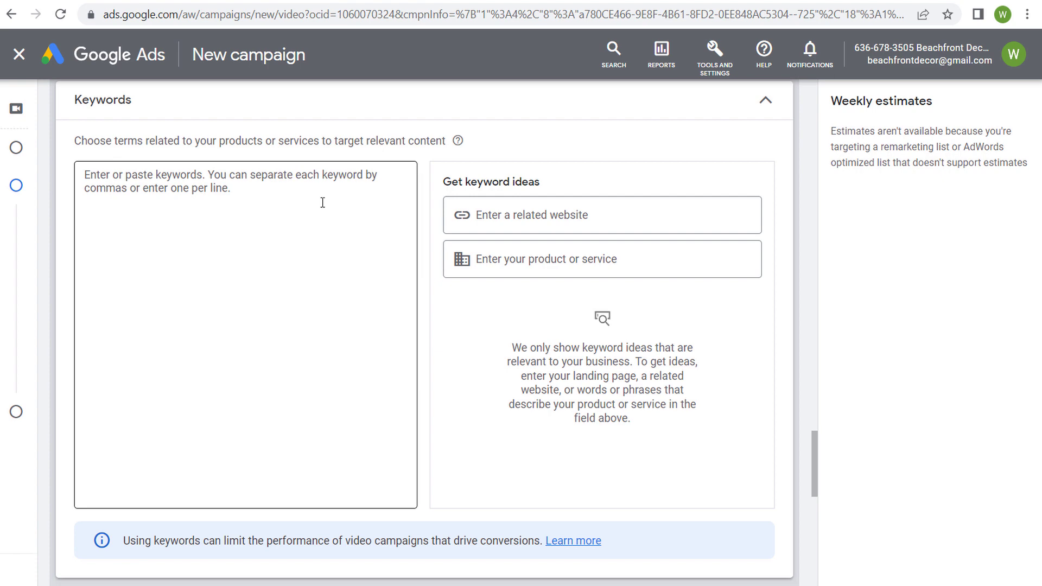
{"action": "left_click", "coordinate": [299, 141]}
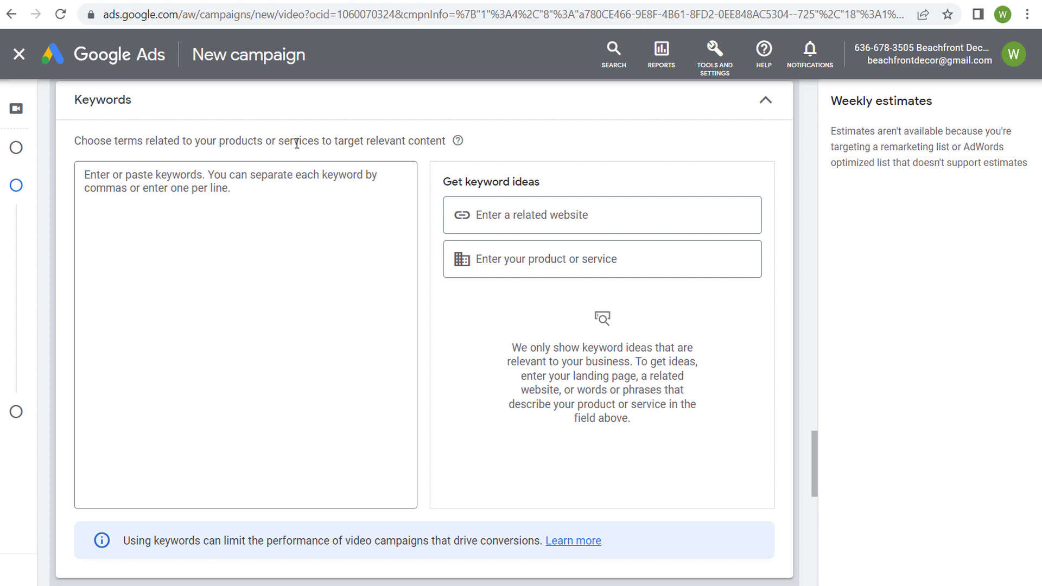
{"action": "left_click", "coordinate": [284, 243]}
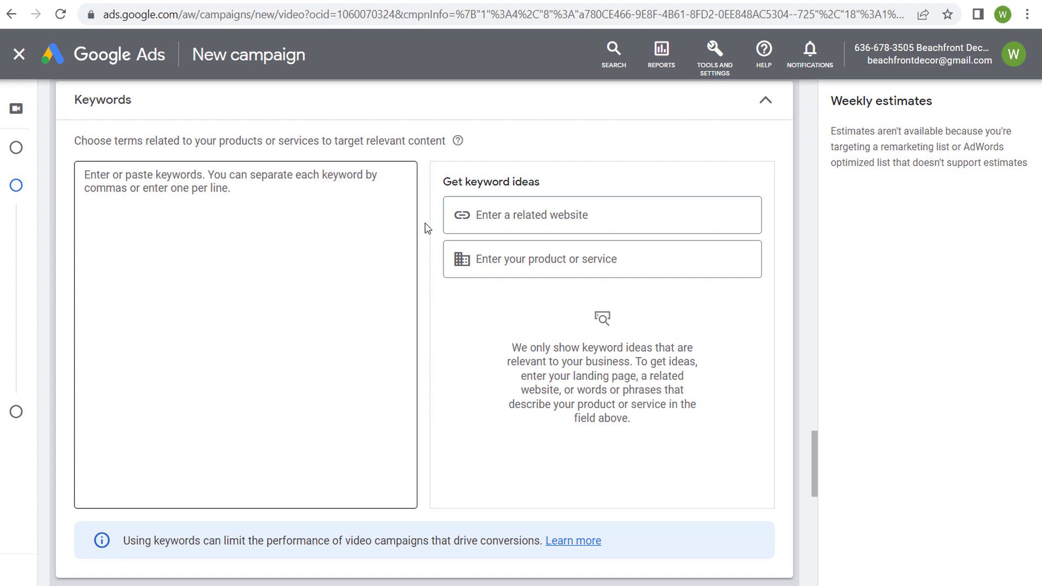
{"action": "left_click", "coordinate": [549, 255]}
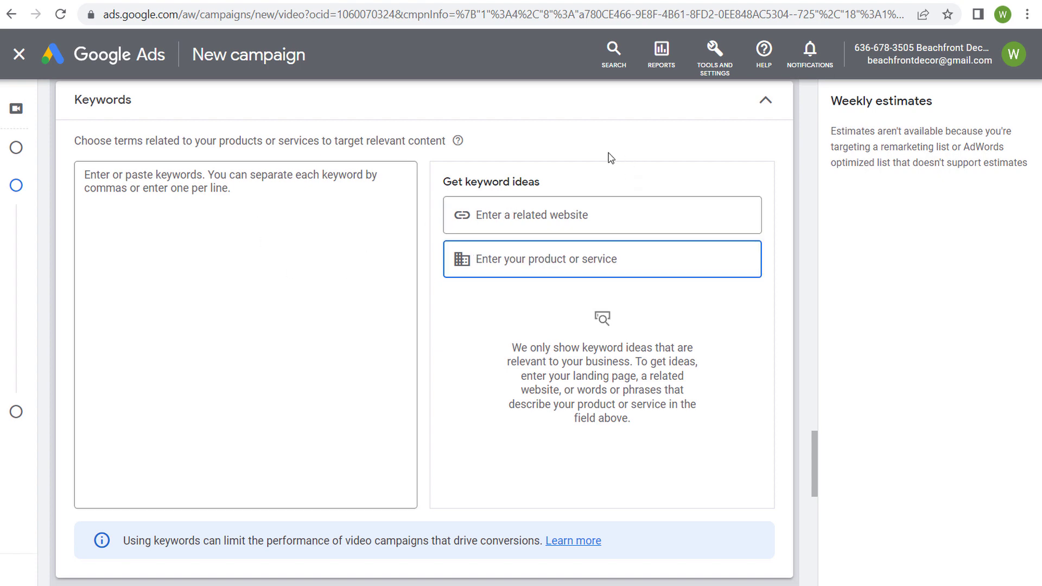
{"action": "type", "text": "baseball bat"}
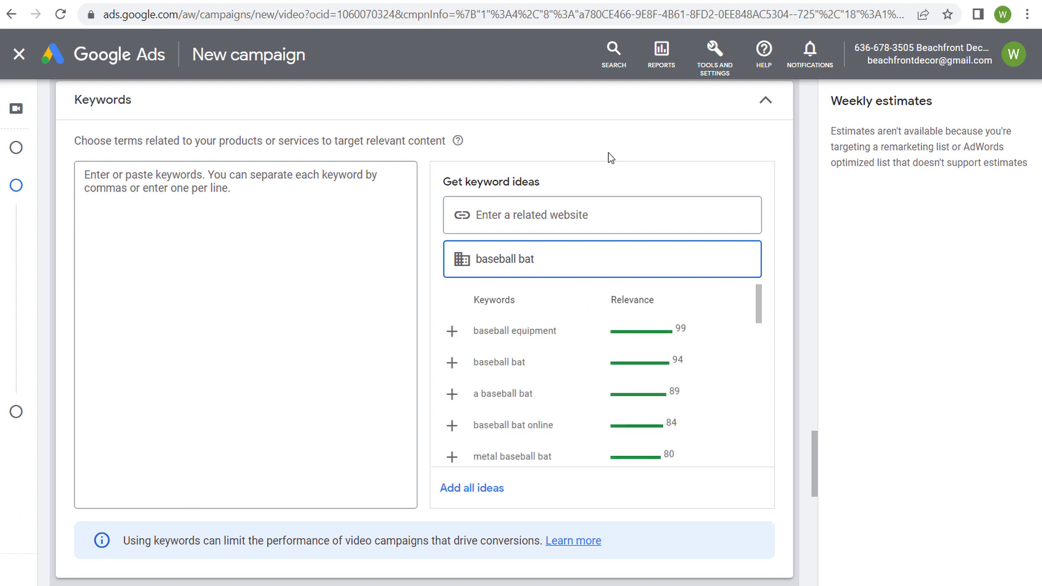
Add the keyword ideas baseball equipment, baseball bat, a baseball bat, baseball bat online, metal baseball bat and where to buy baseball bats.
{"action": "left_click", "coordinate": [452, 332]}
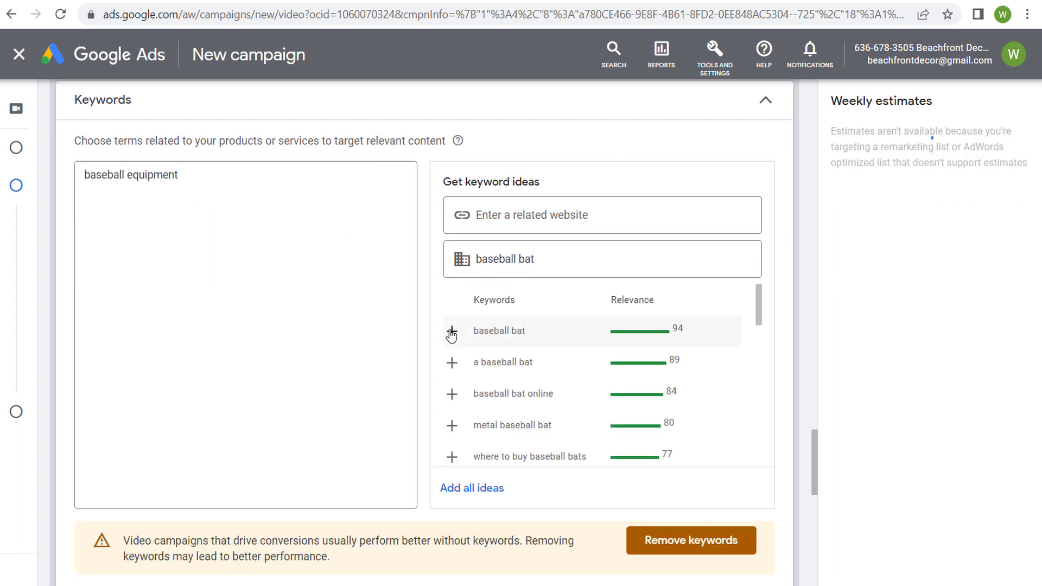
{"action": "left_click", "coordinate": [453, 334]}
{"action": "left_click", "coordinate": [453, 334]}
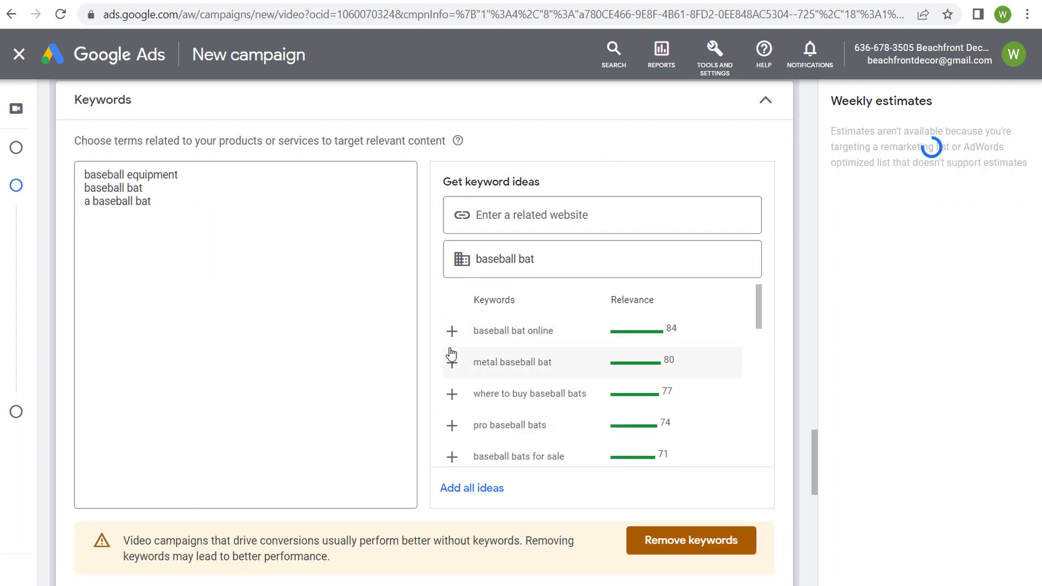
{"action": "left_click", "coordinate": [452, 334]}
{"action": "left_click", "coordinate": [452, 332]}
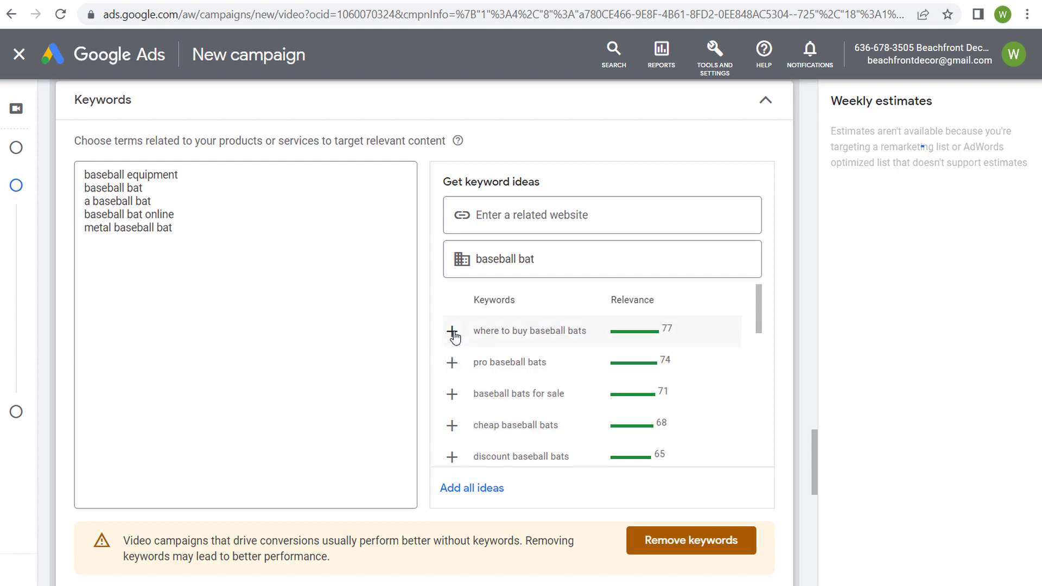
{"action": "left_click", "coordinate": [452, 333]}
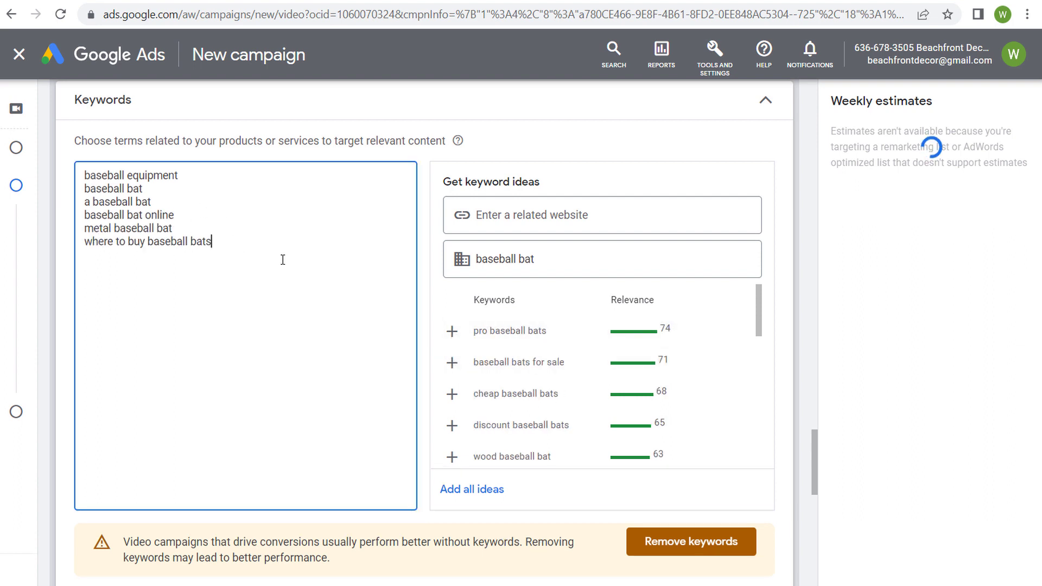
{"action": "left_click", "coordinate": [239, 247]}
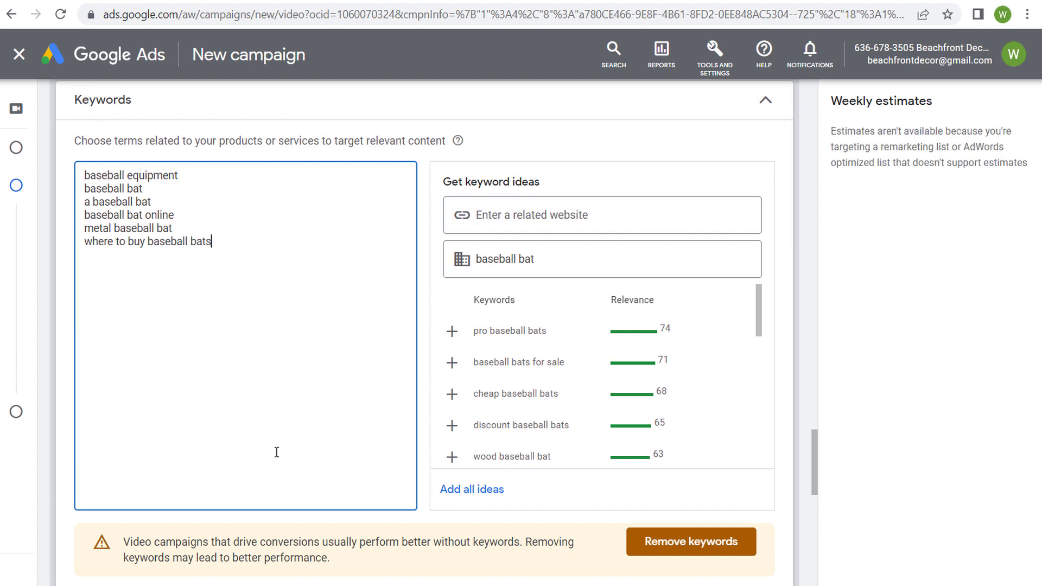
{"action": "left_click_drag", "start_coordinate": [123, 542], "coordinate": [356, 541]}
{"action": "left_click", "coordinate": [452, 542]}
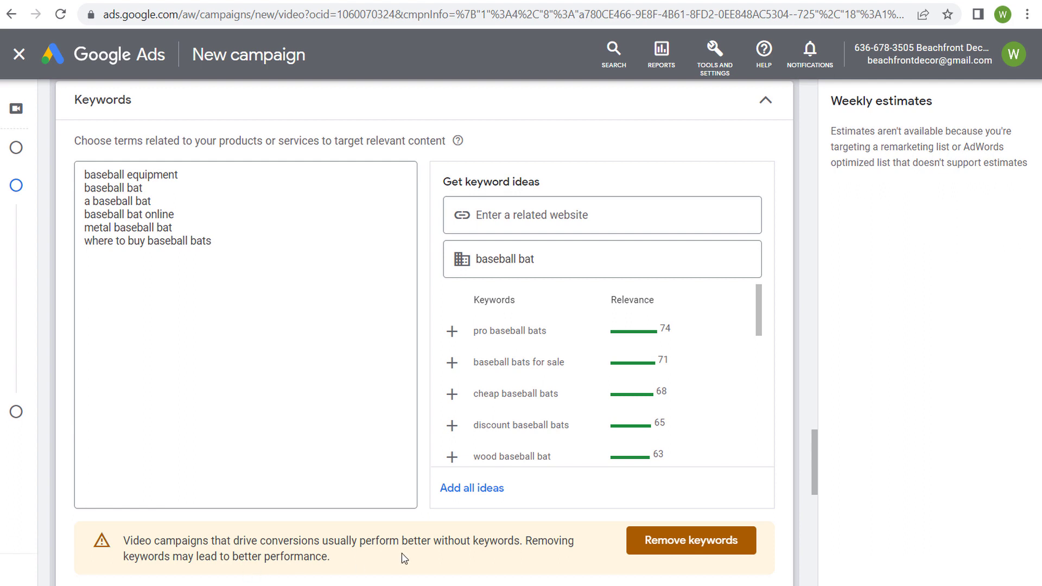
Review the ad group's optimized targeting setting above the content targeting, then return to the Keywords section.
{"action": "left_click", "coordinate": [357, 349]}
{"action": "scroll", "coordinate": [316, 261], "scroll_direction": "up", "scroll_amount": 8}
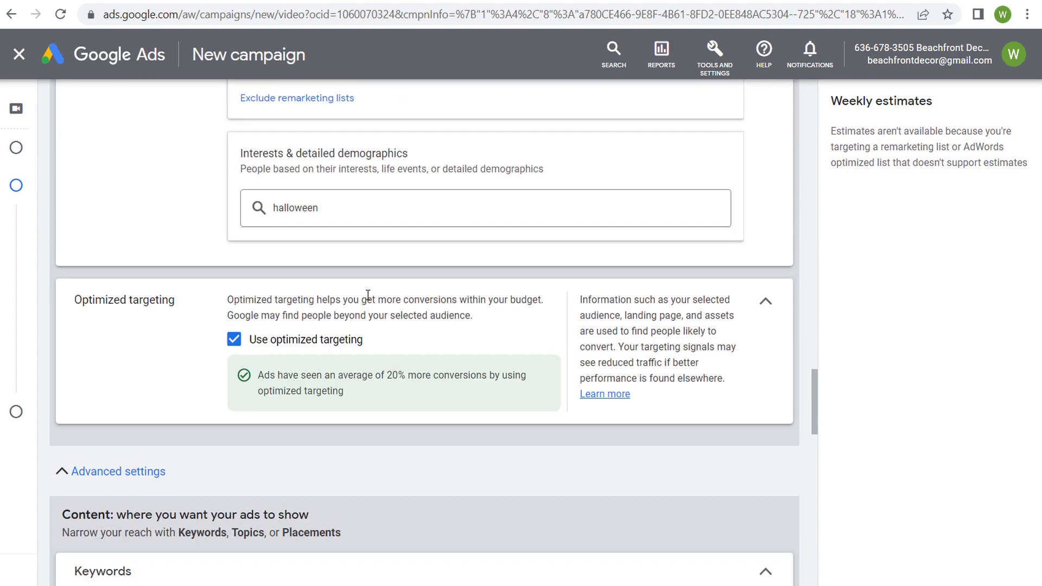
{"action": "scroll", "coordinate": [368, 294], "scroll_direction": "up", "scroll_amount": 4}
{"action": "scroll", "coordinate": [214, 249], "scroll_direction": "down", "scroll_amount": 6}
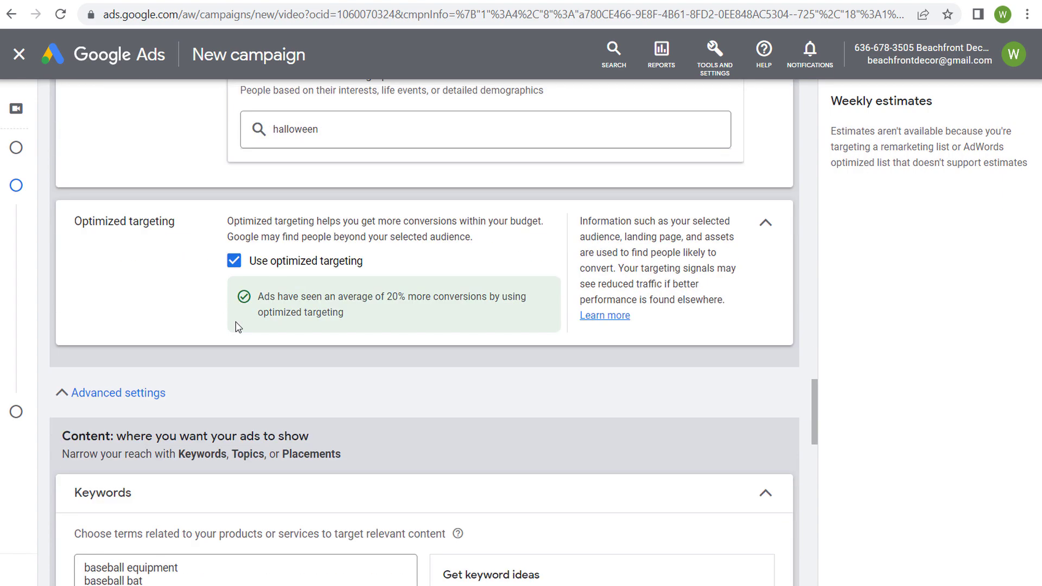
{"action": "scroll", "coordinate": [321, 335], "scroll_direction": "down", "scroll_amount": 5}
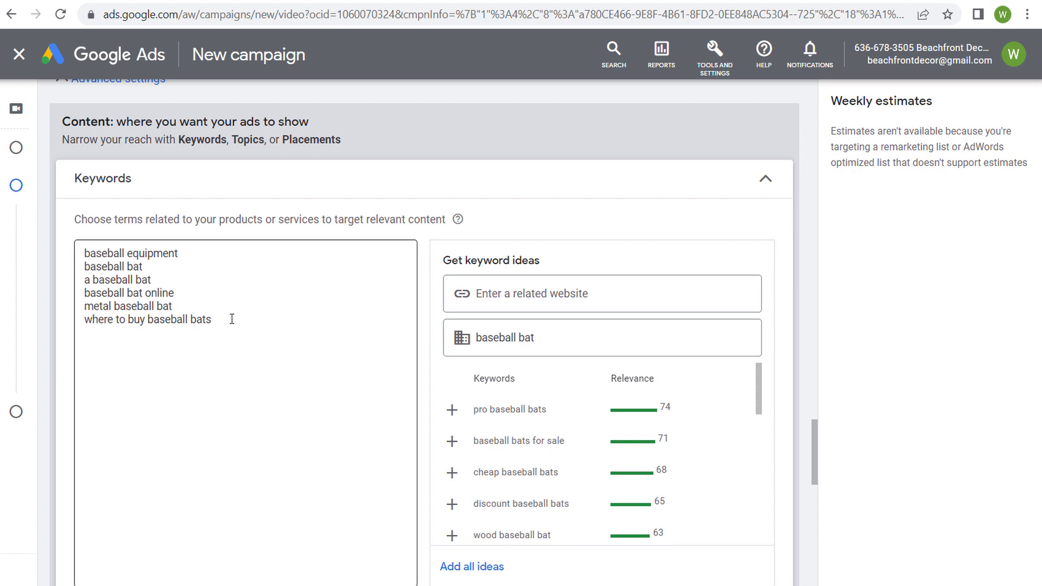
Add the keyword idea wood baseball bat to the ad group's keyword list.
{"action": "left_click_drag", "start_coordinate": [230, 321], "coordinate": [49, 249]}
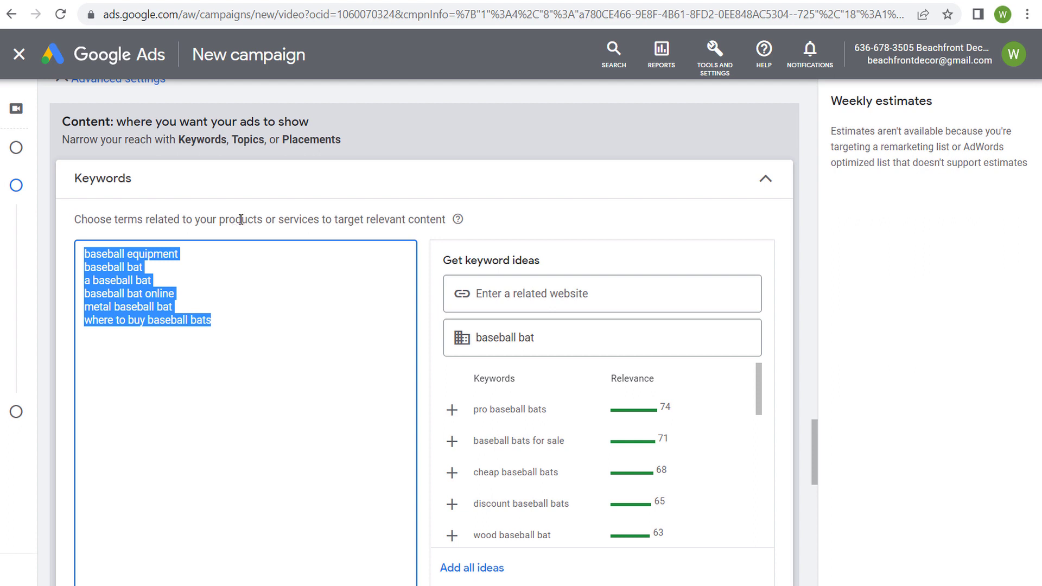
{"action": "left_click", "coordinate": [250, 320]}
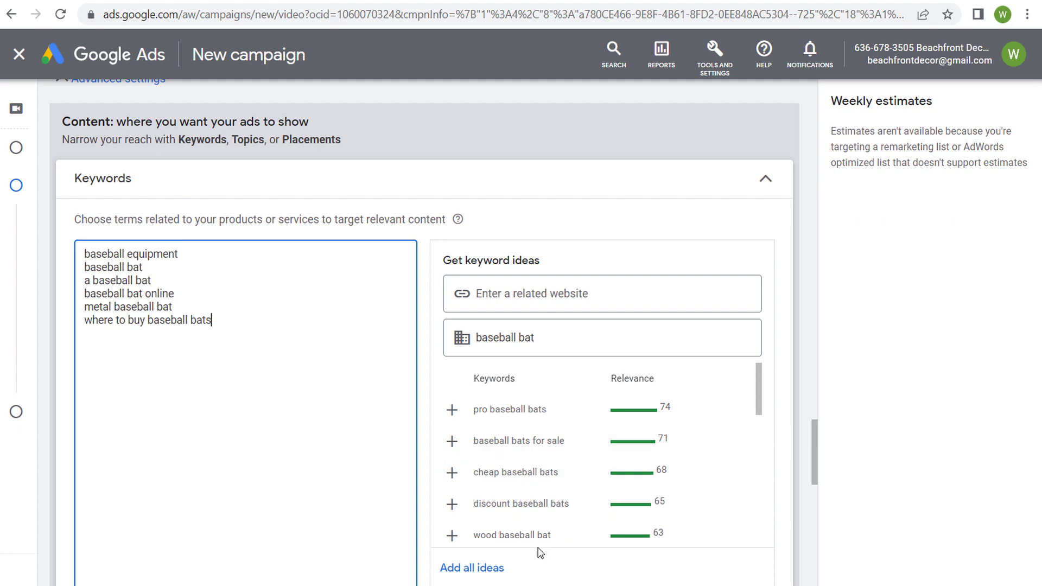
{"action": "left_click", "coordinate": [452, 535]}
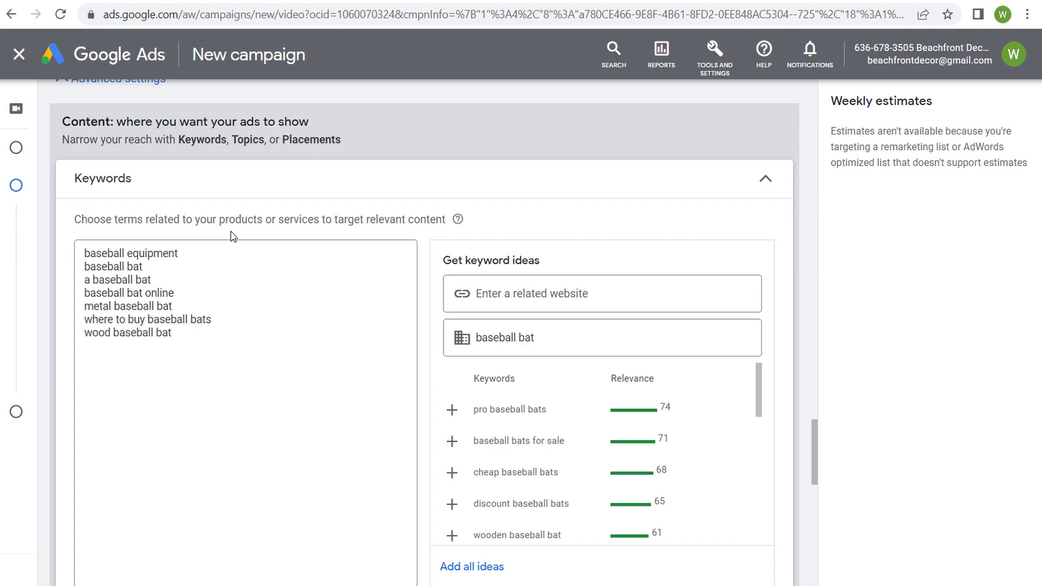
{"action": "left_click_drag", "start_coordinate": [63, 121], "coordinate": [251, 134]}
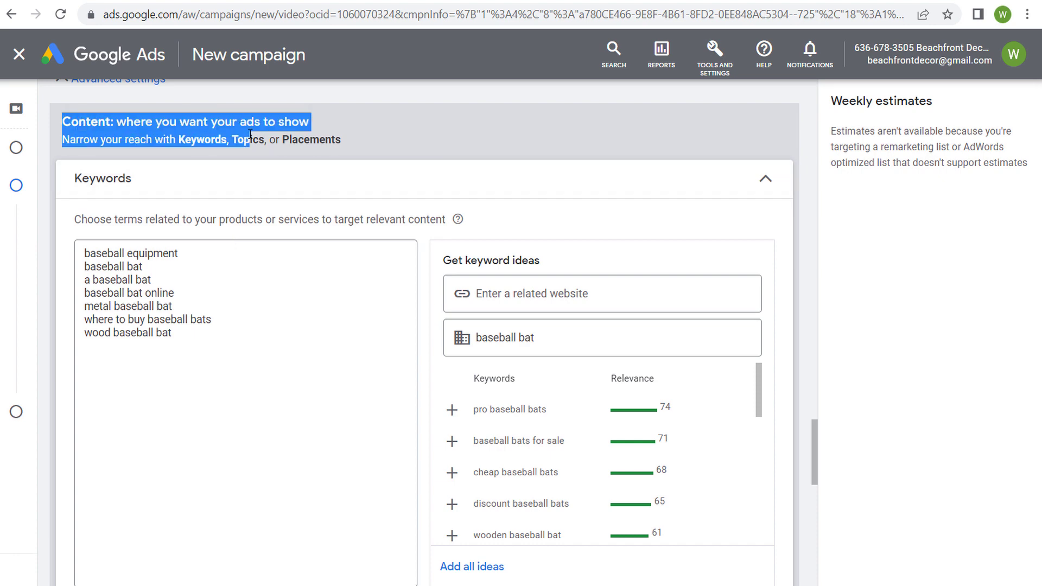
{"action": "left_click", "coordinate": [282, 142]}
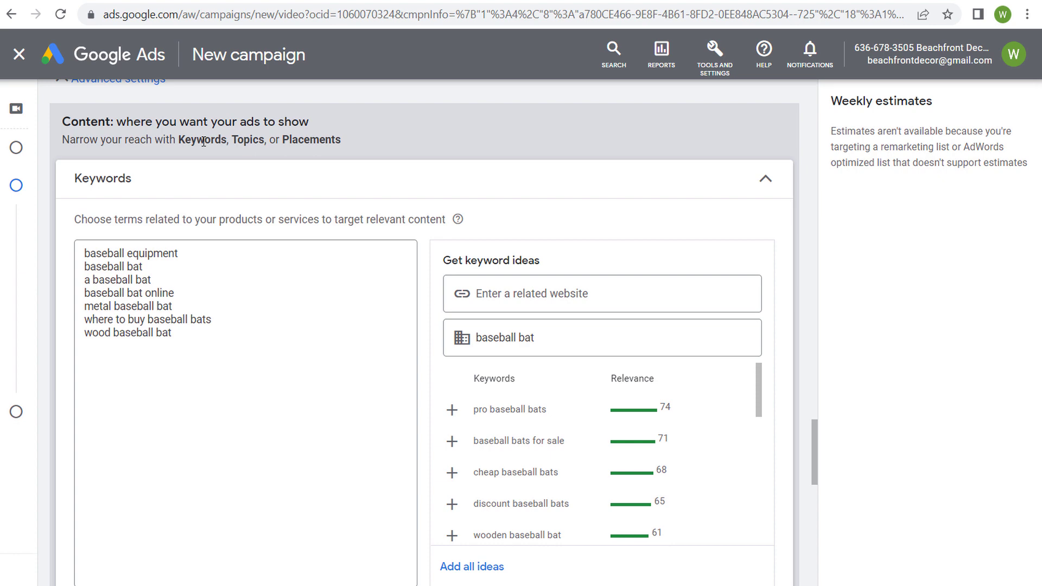
Remove all keywords from the content targeting's keyword list and collapse the Keywords section.
{"action": "left_click_drag", "start_coordinate": [211, 338], "coordinate": [87, 250]}
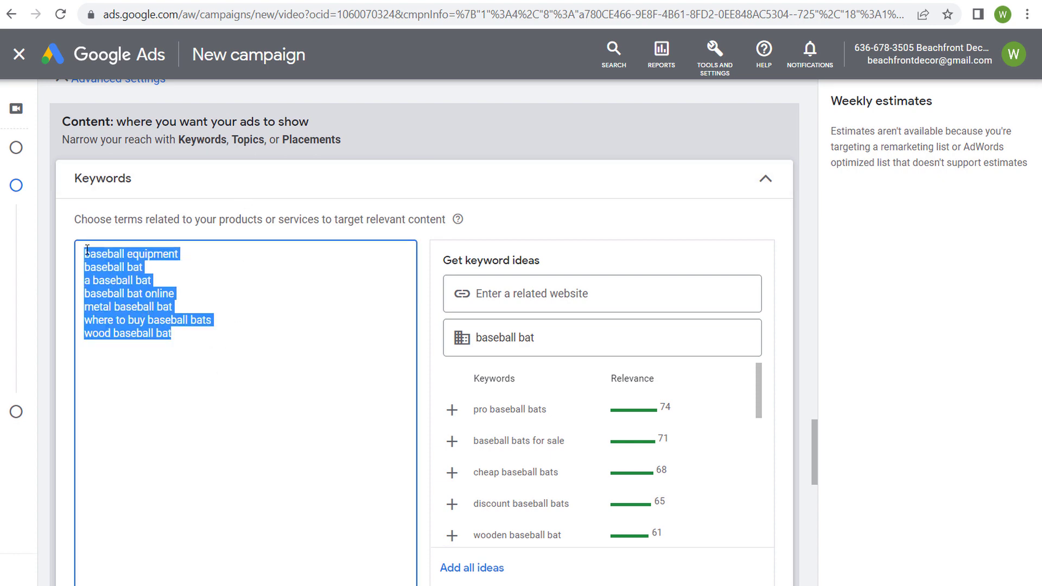
{"action": "key", "text": "Delete"}
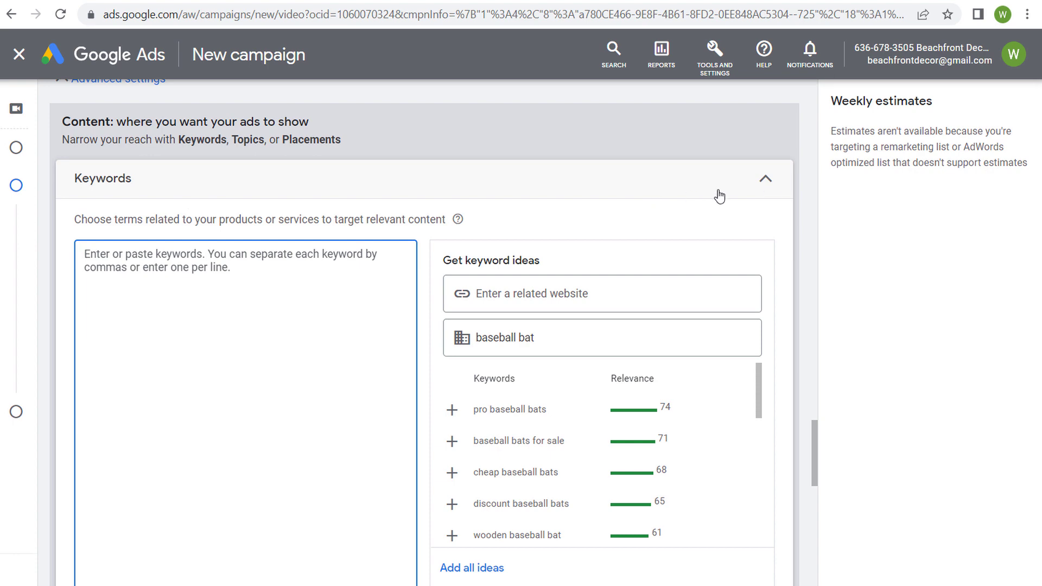
{"action": "left_click", "coordinate": [768, 181]}
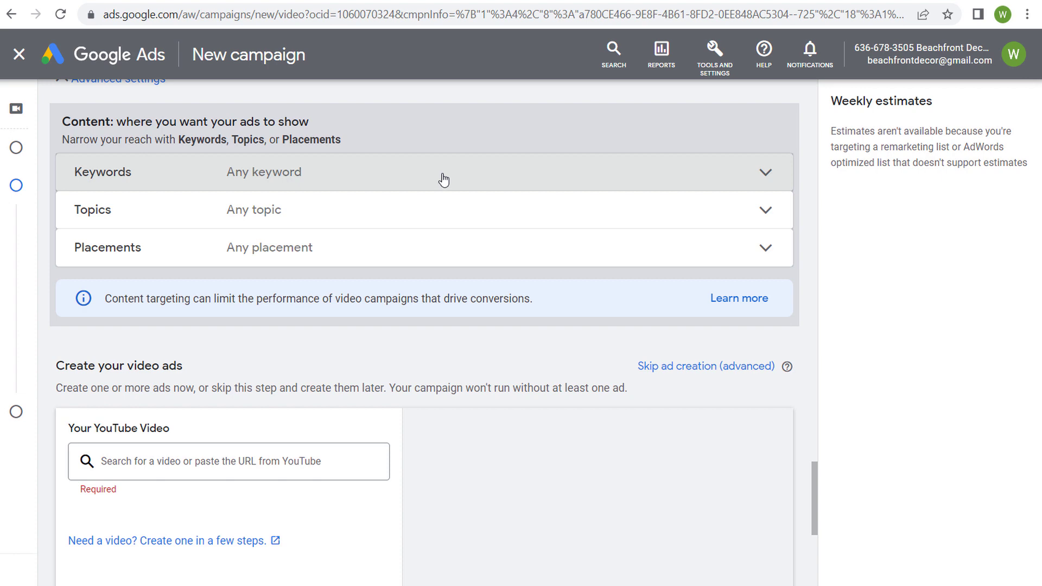
Expand the Topics content targeting and read what selecting topics does.
{"action": "left_click", "coordinate": [368, 218]}
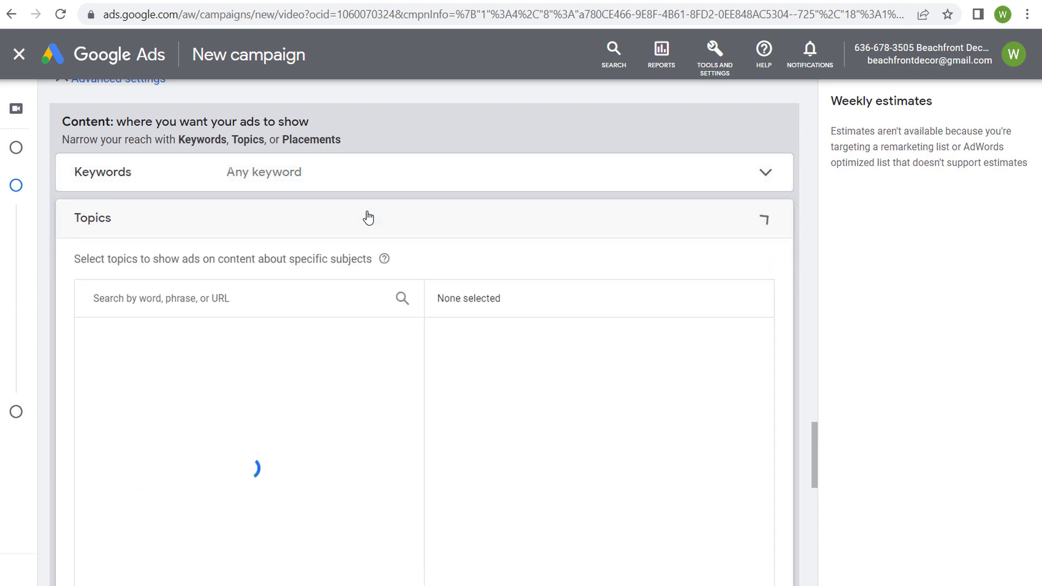
{"action": "scroll", "coordinate": [600, 259], "scroll_direction": "down", "scroll_amount": 3}
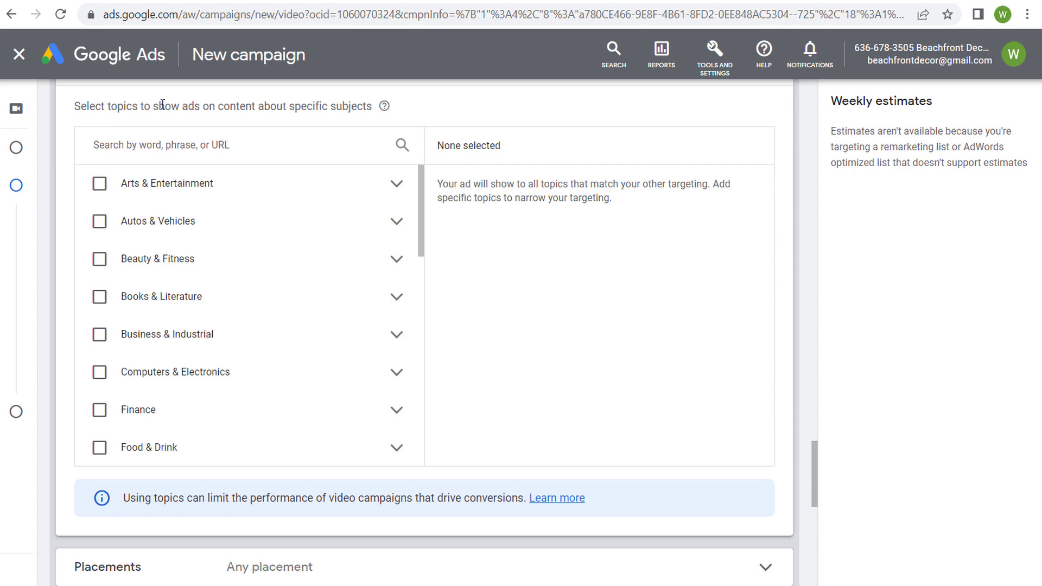
{"action": "left_click_drag", "start_coordinate": [154, 106], "coordinate": [262, 101]}
{"action": "left_click_drag", "start_coordinate": [335, 101], "coordinate": [371, 108]}
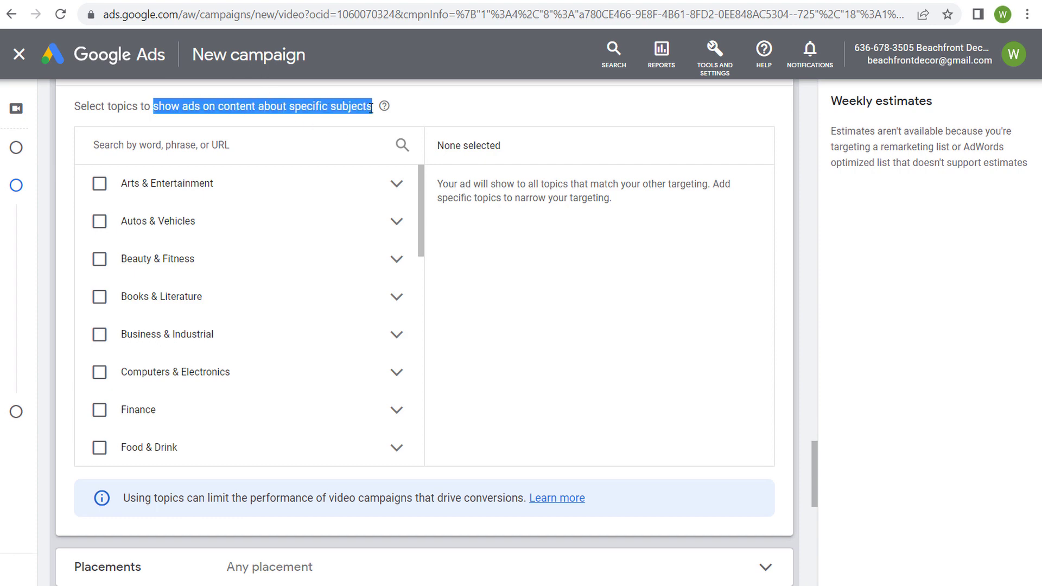
{"action": "left_click", "coordinate": [518, 239]}
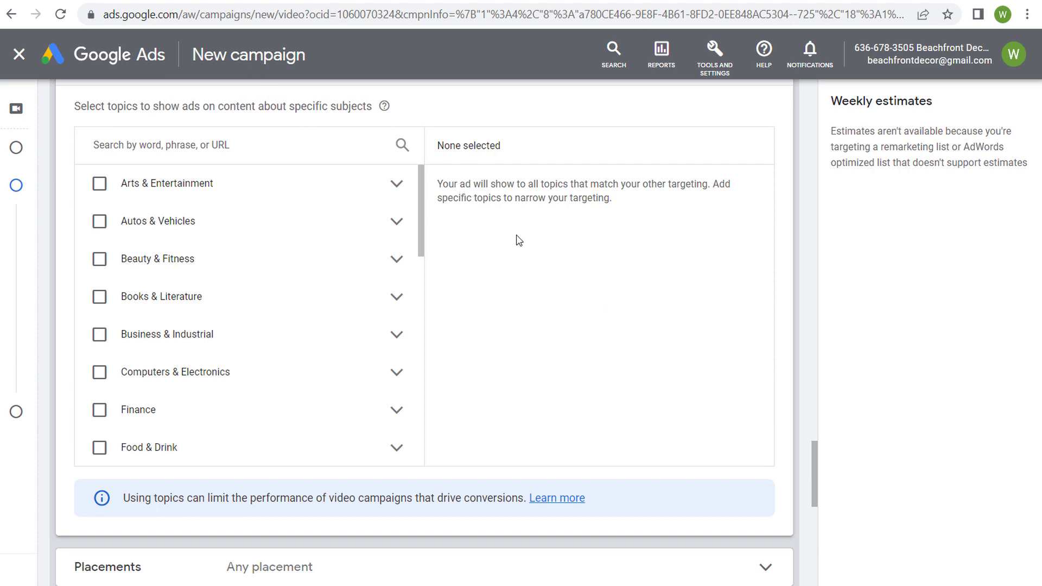
Select the Baseball topic under Sports > Team Sports as a content target.
{"action": "left_click_drag", "start_coordinate": [421, 179], "coordinate": [441, 406]}
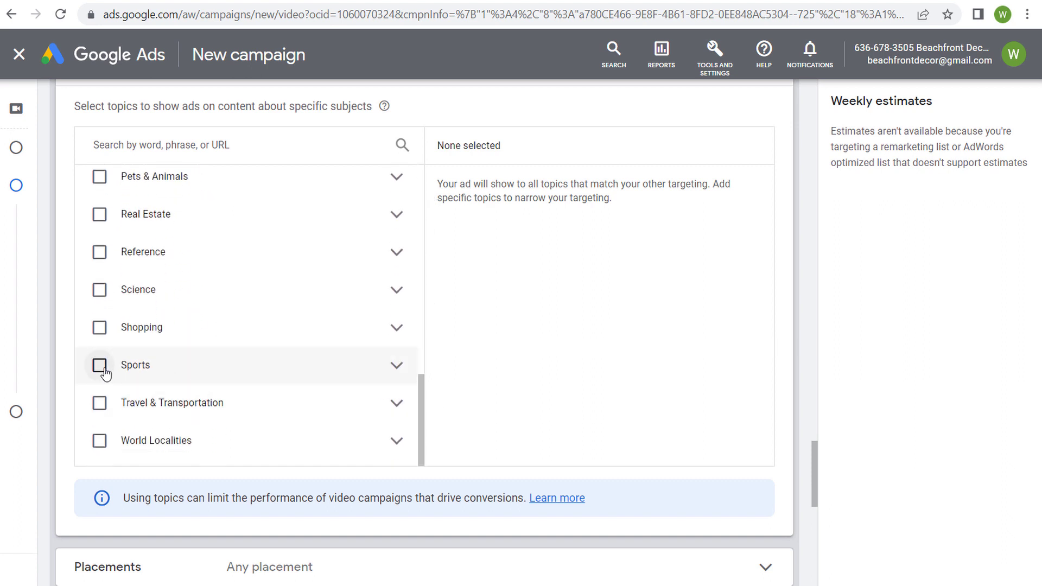
{"action": "left_click", "coordinate": [397, 365]}
{"action": "scroll", "coordinate": [346, 366], "scroll_direction": "down", "scroll_amount": 1}
{"action": "scroll", "coordinate": [345, 365], "scroll_direction": "down", "scroll_amount": 5}
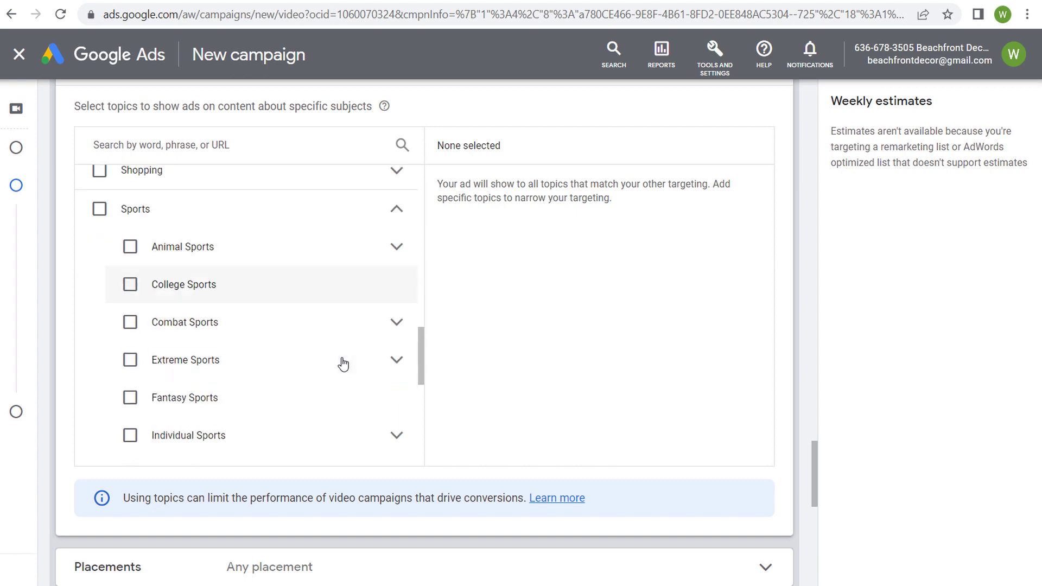
{"action": "scroll", "coordinate": [336, 355], "scroll_direction": "down", "scroll_amount": 3}
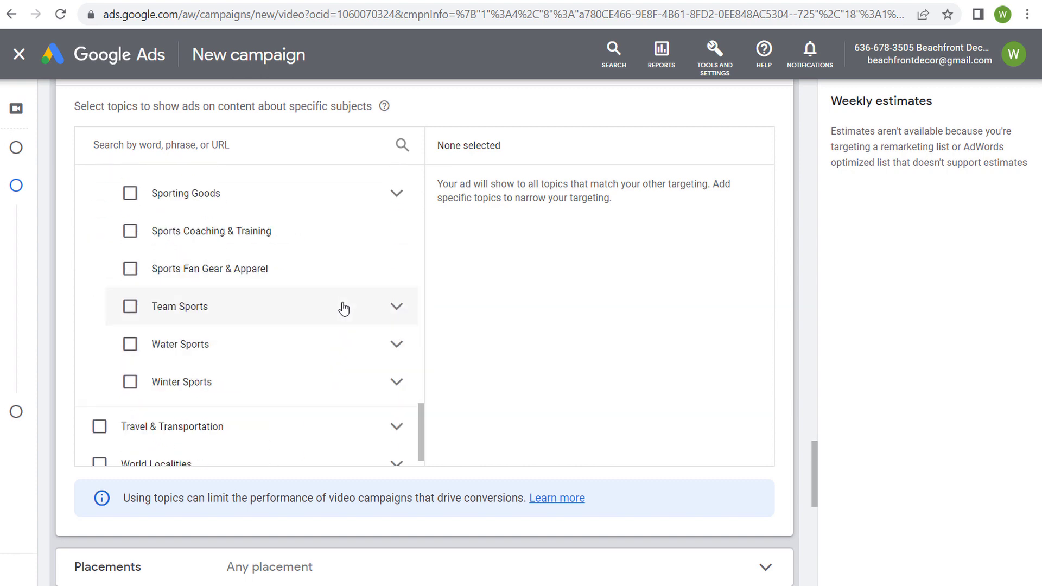
{"action": "left_click", "coordinate": [397, 306]}
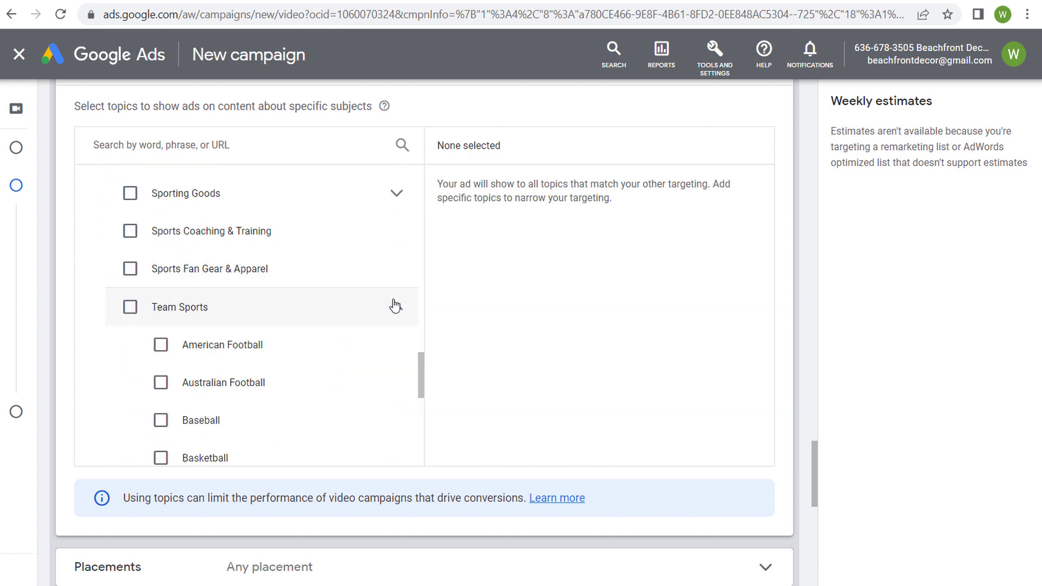
{"action": "left_click", "coordinate": [295, 419]}
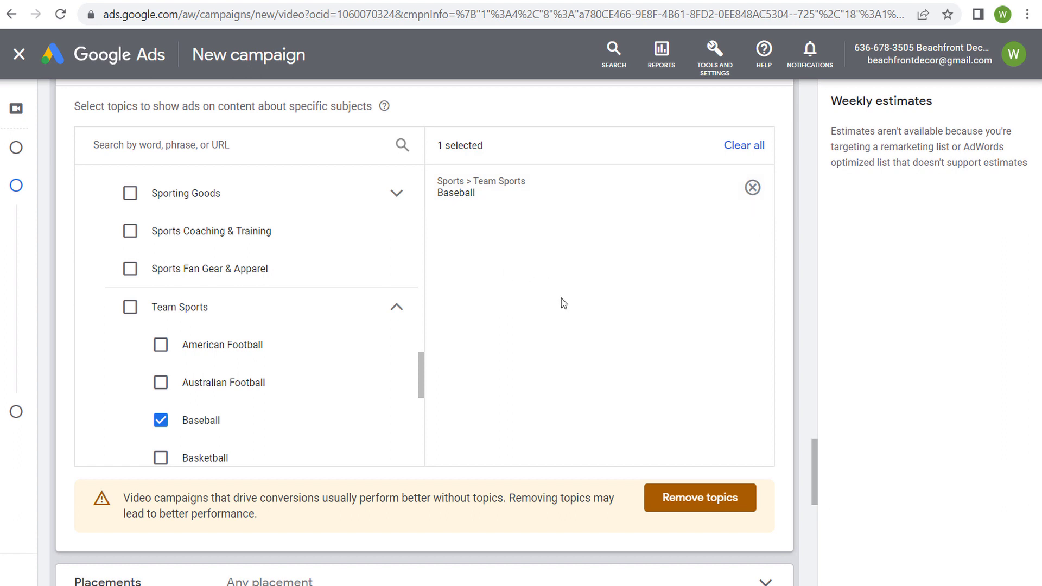
Add the topics Sports Fan Gear & Apparel and Sporting Goods > Baseball Equipment from the Sports category.
{"action": "left_click", "coordinate": [281, 266]}
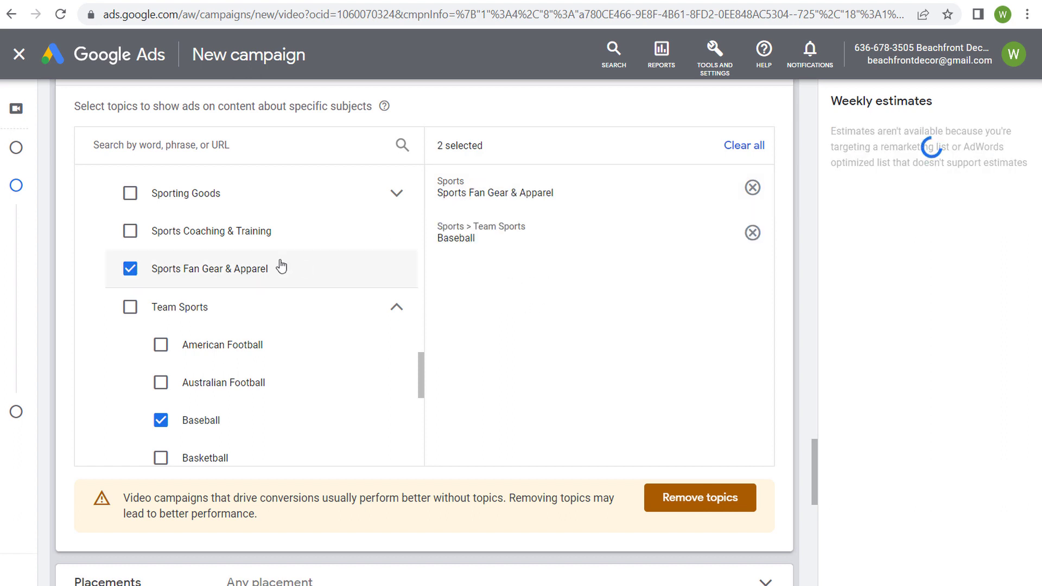
{"action": "double_click", "coordinate": [441, 180]}
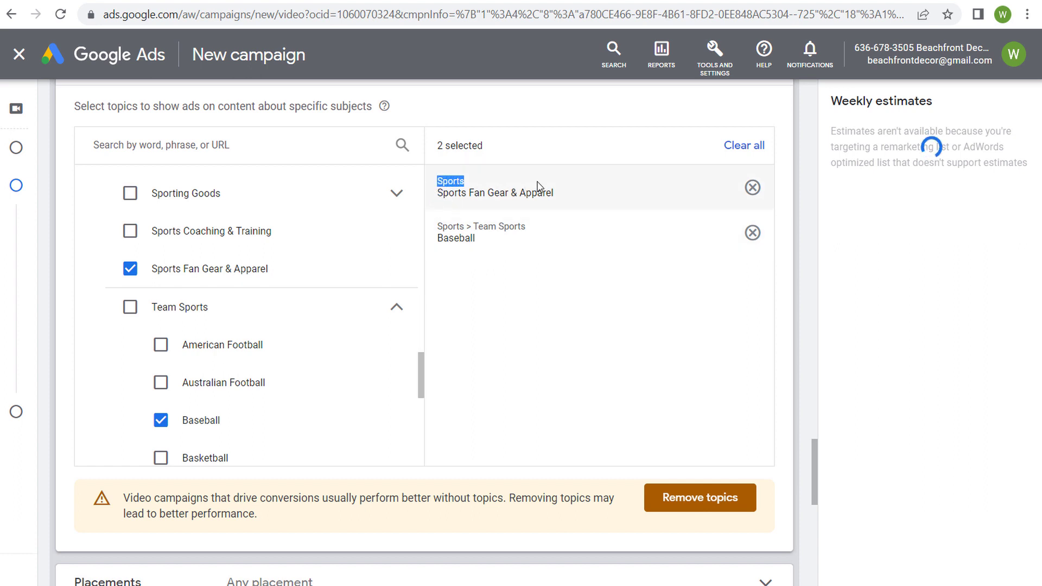
{"action": "left_click", "coordinate": [577, 196], "text": "shift"}
{"action": "left_click_drag", "start_coordinate": [578, 198], "coordinate": [573, 246]}
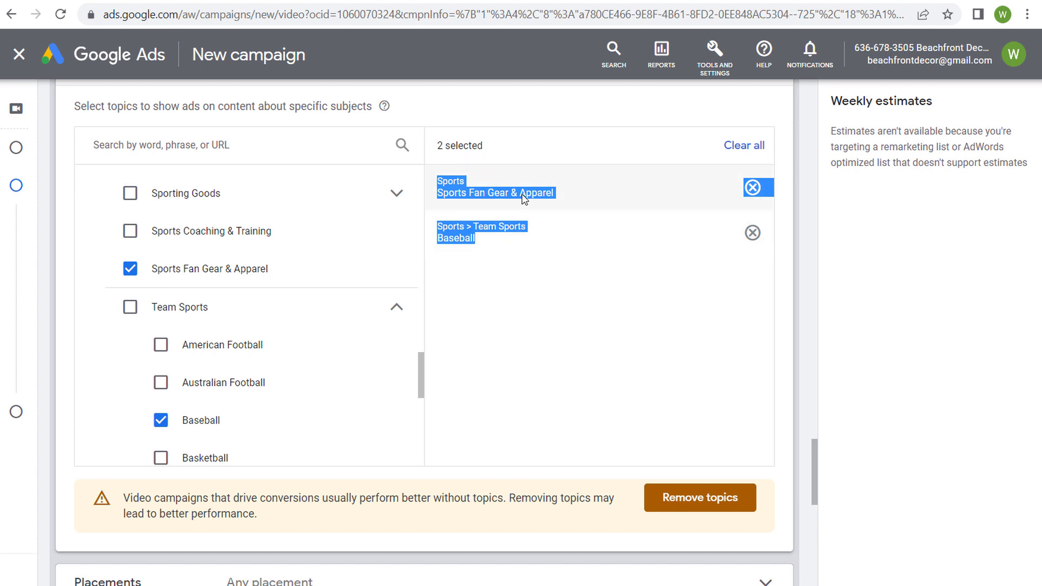
{"action": "left_click", "coordinate": [540, 326]}
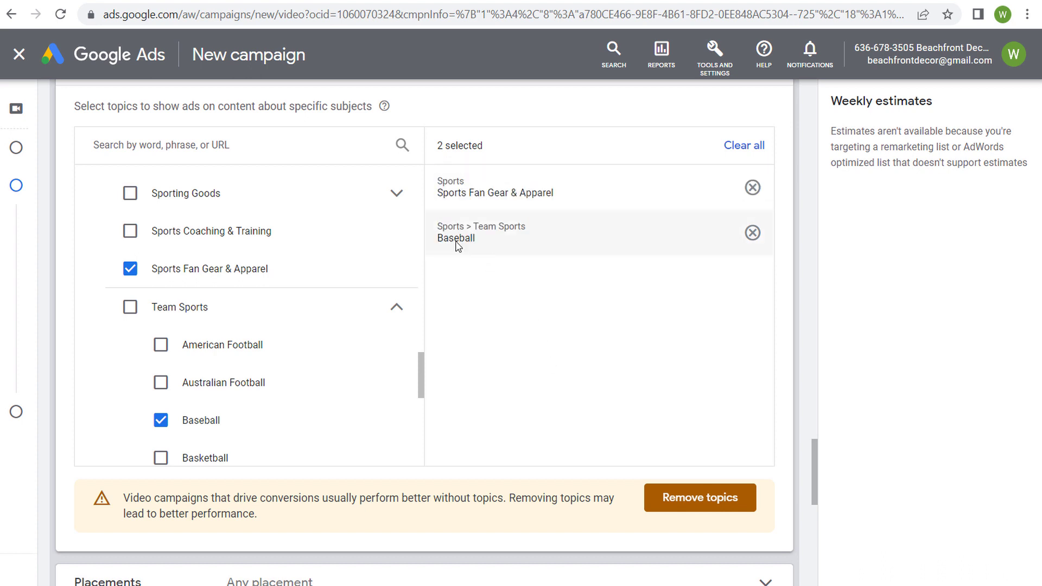
{"action": "left_click", "coordinate": [398, 197]}
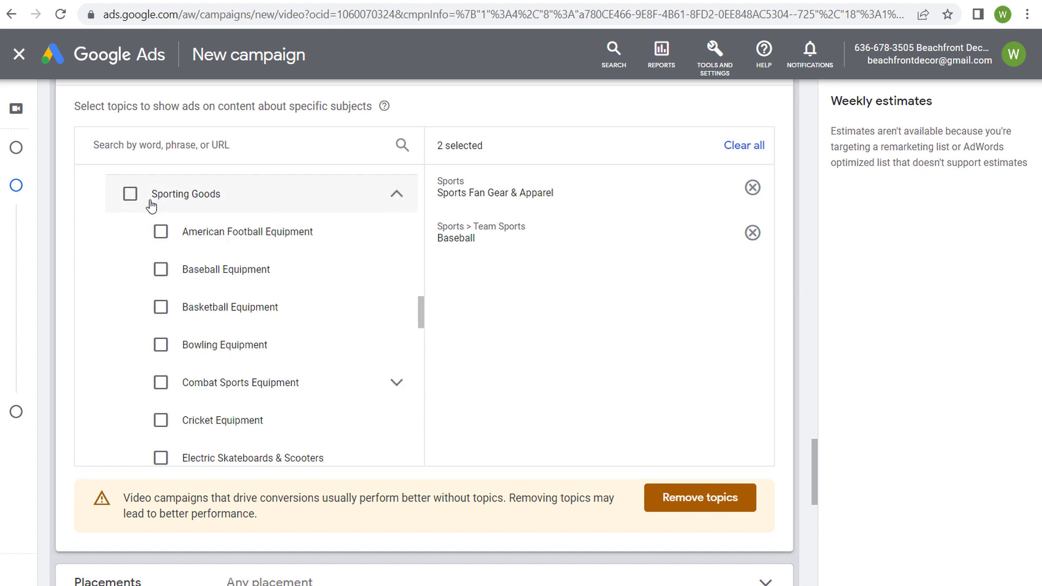
{"action": "left_click", "coordinate": [203, 268]}
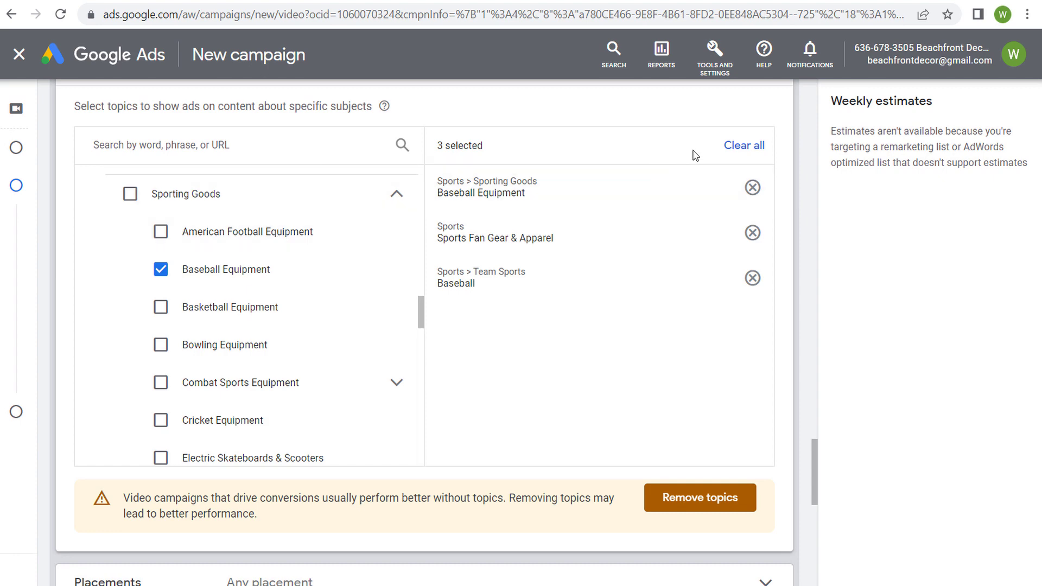
Clear all selected topics from the content targeting and collapse the Topics section.
{"action": "left_click", "coordinate": [745, 145]}
{"action": "scroll", "coordinate": [591, 261], "scroll_direction": "up", "scroll_amount": 3}
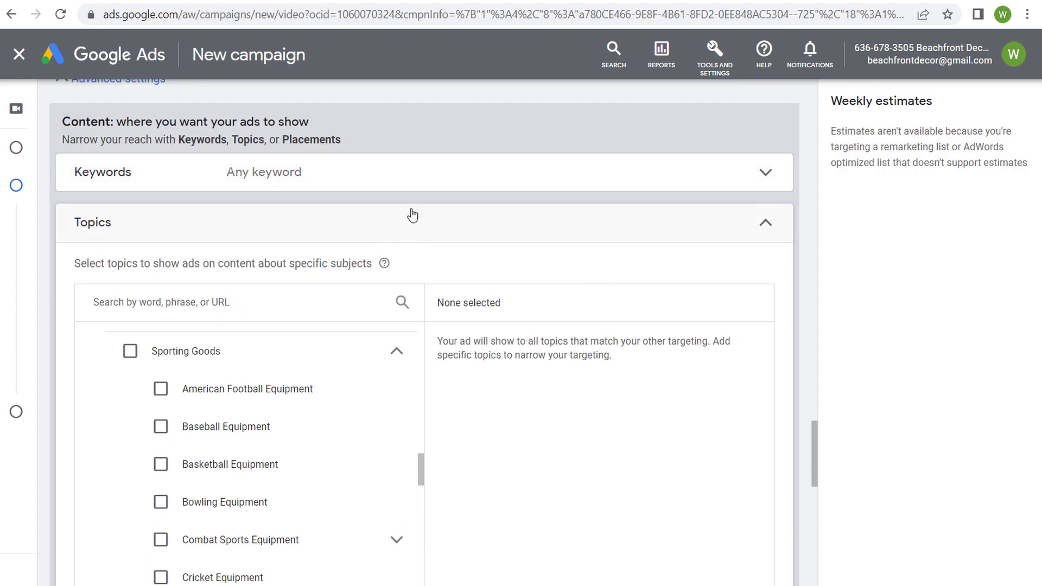
{"action": "left_click", "coordinate": [772, 220]}
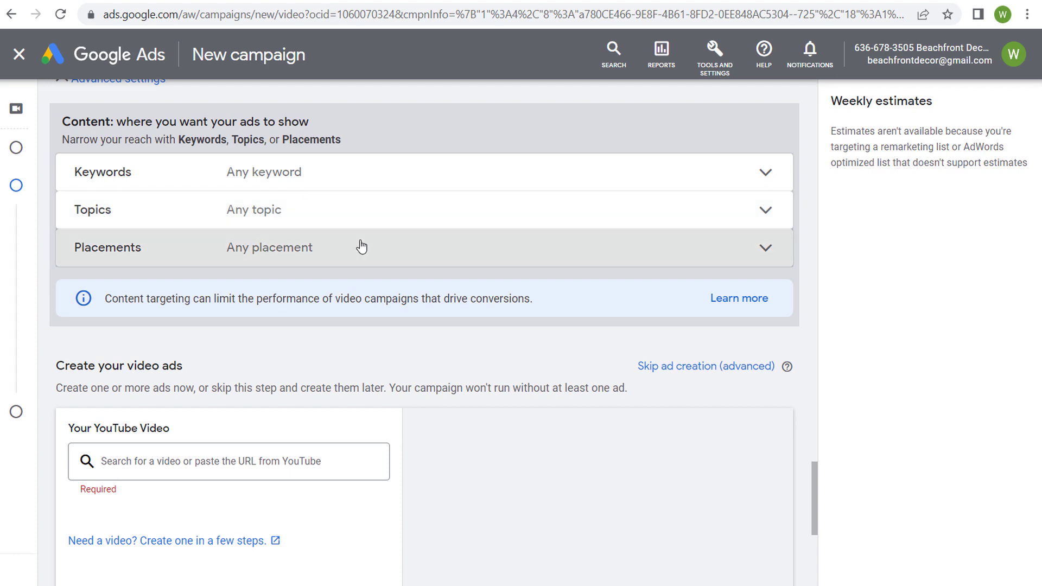
Expand the Placements content targeting, search for "travel", and browse the YouTube channels and websites offered as placements.
{"action": "left_click", "coordinate": [360, 246]}
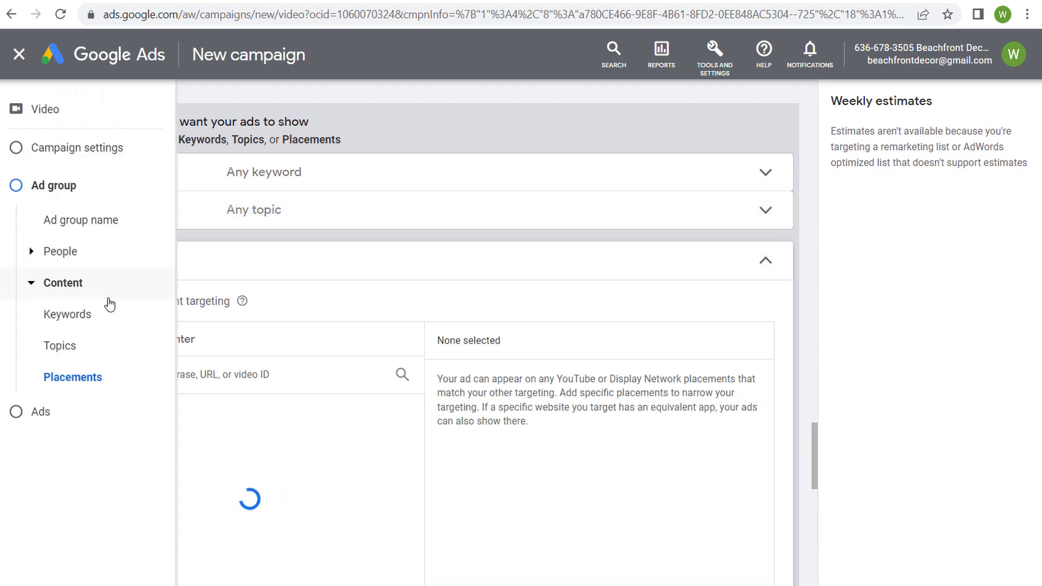
{"action": "scroll", "coordinate": [581, 314], "scroll_direction": "down", "scroll_amount": 2}
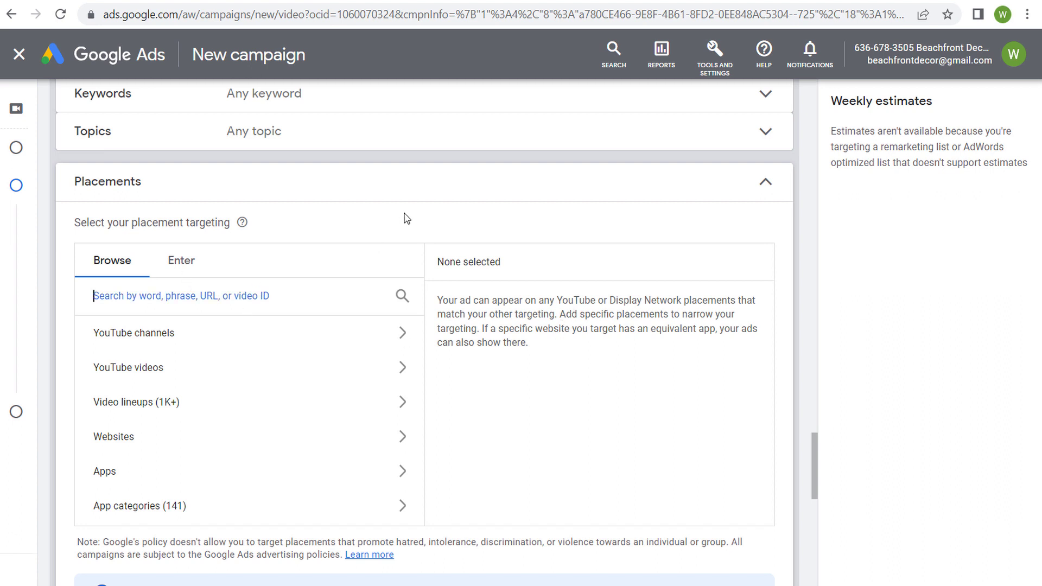
{"action": "type", "text": "travel"}
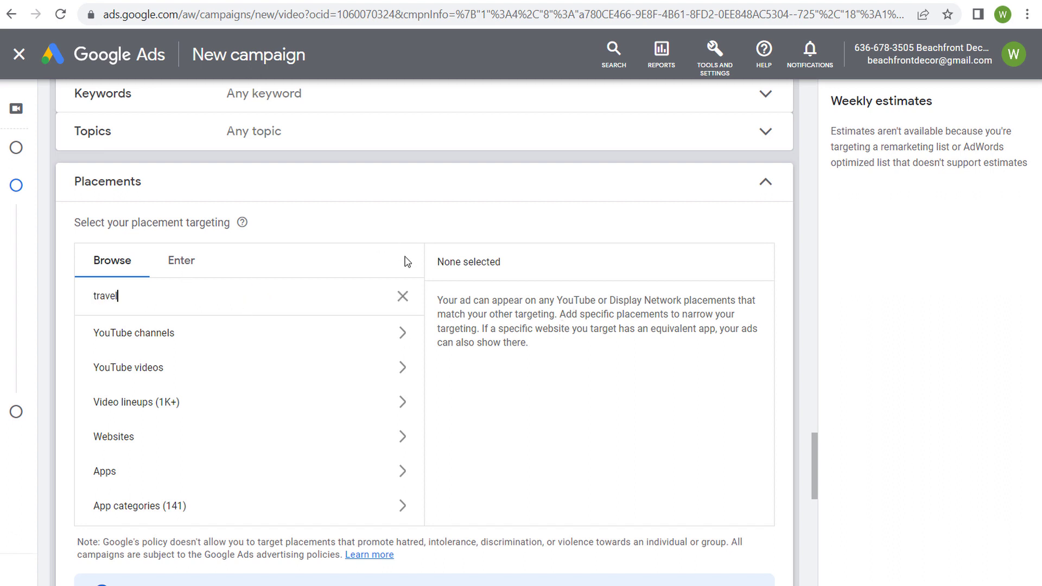
{"action": "left_click", "coordinate": [299, 333]}
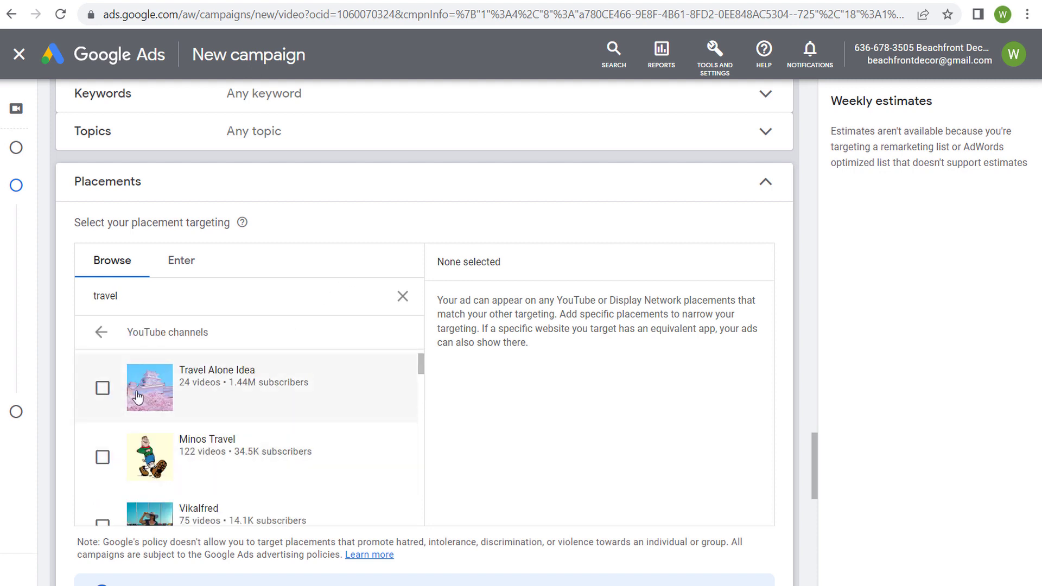
{"action": "left_click", "coordinate": [102, 337]}
{"action": "left_click", "coordinate": [234, 434]}
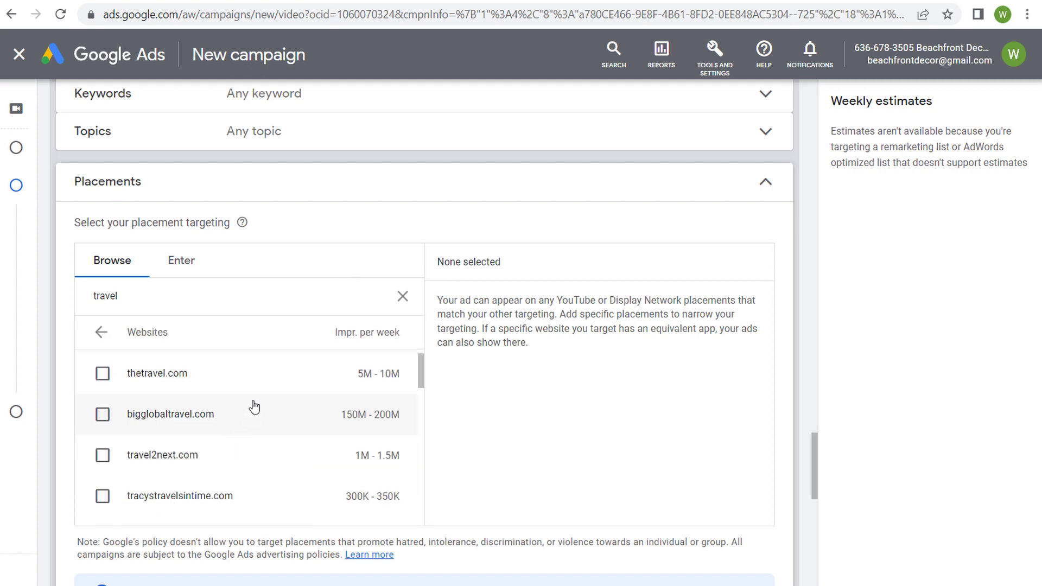
{"action": "scroll", "coordinate": [249, 390], "scroll_direction": "down", "scroll_amount": 5}
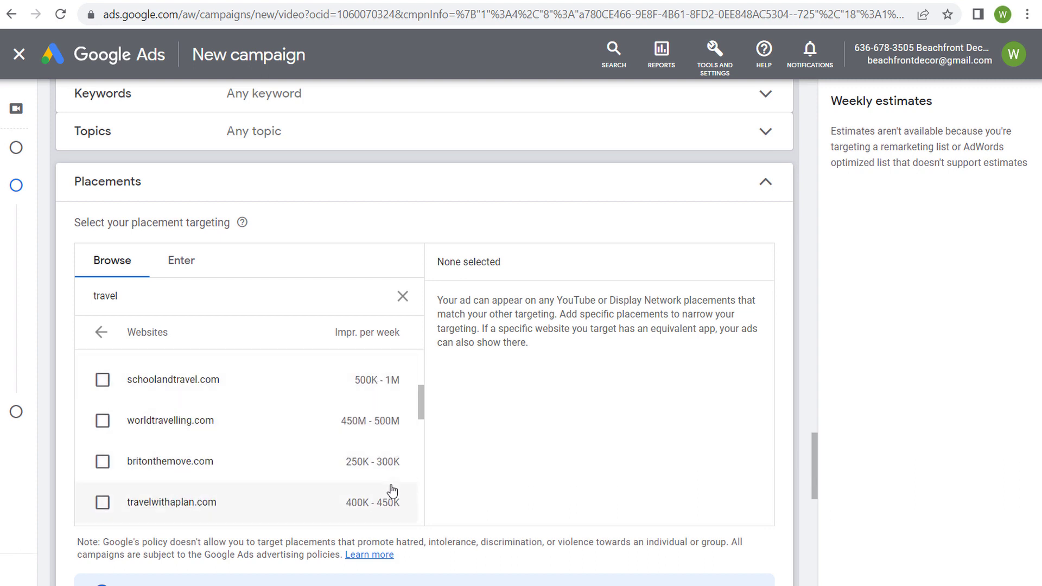
{"action": "left_click", "coordinate": [102, 332]}
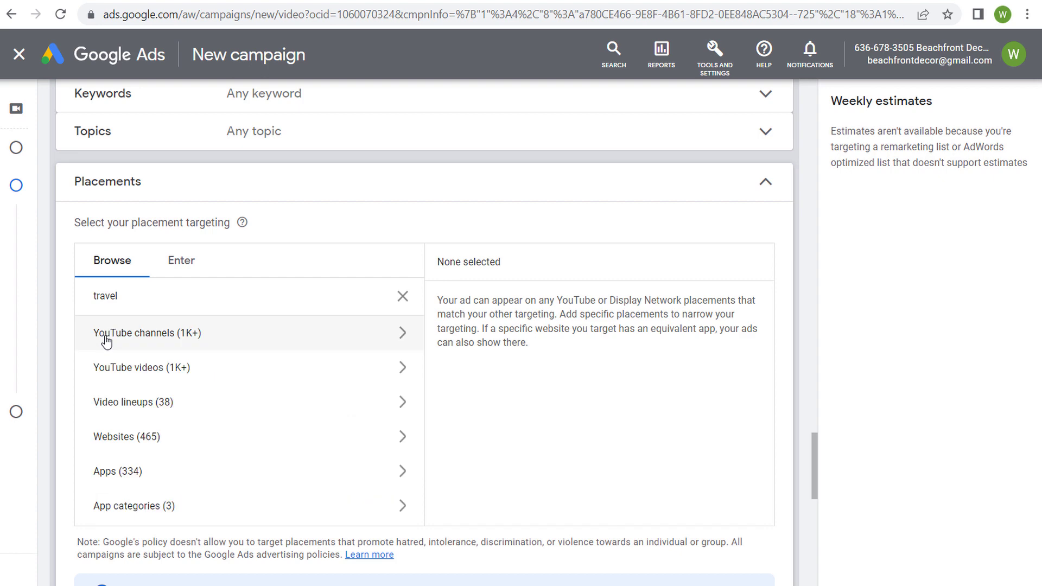
Look through the YouTube videos offered as placements for "travel" and return to the placement categories.
{"action": "left_click", "coordinate": [259, 373]}
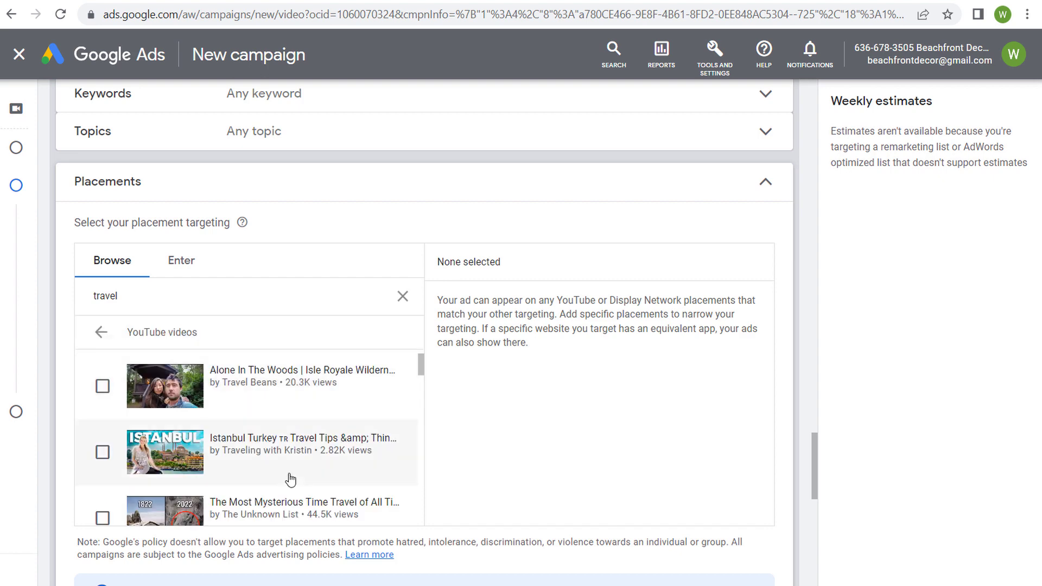
{"action": "scroll", "coordinate": [285, 405], "scroll_direction": "down", "scroll_amount": 3}
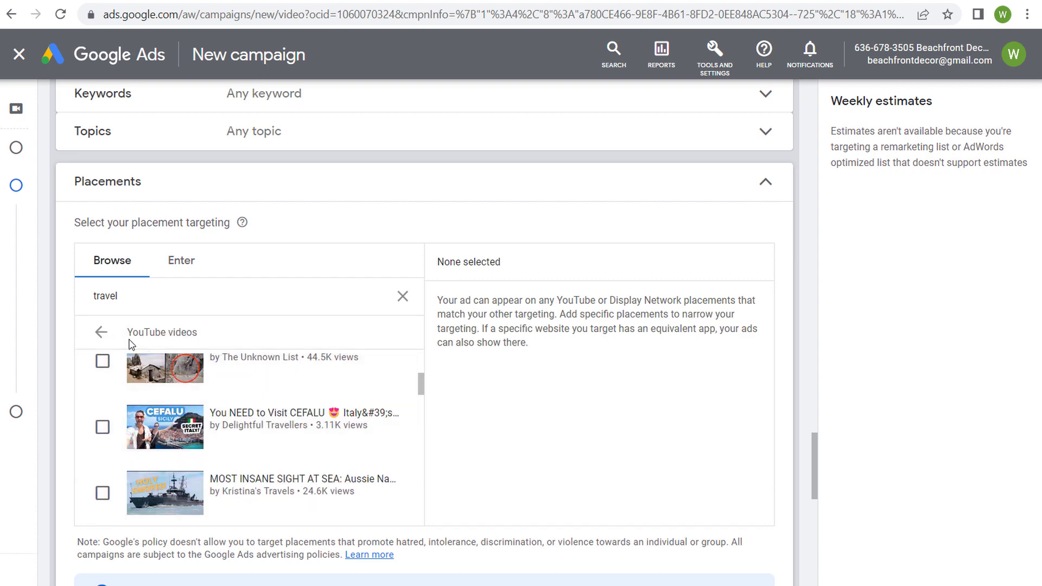
{"action": "left_click", "coordinate": [101, 332]}
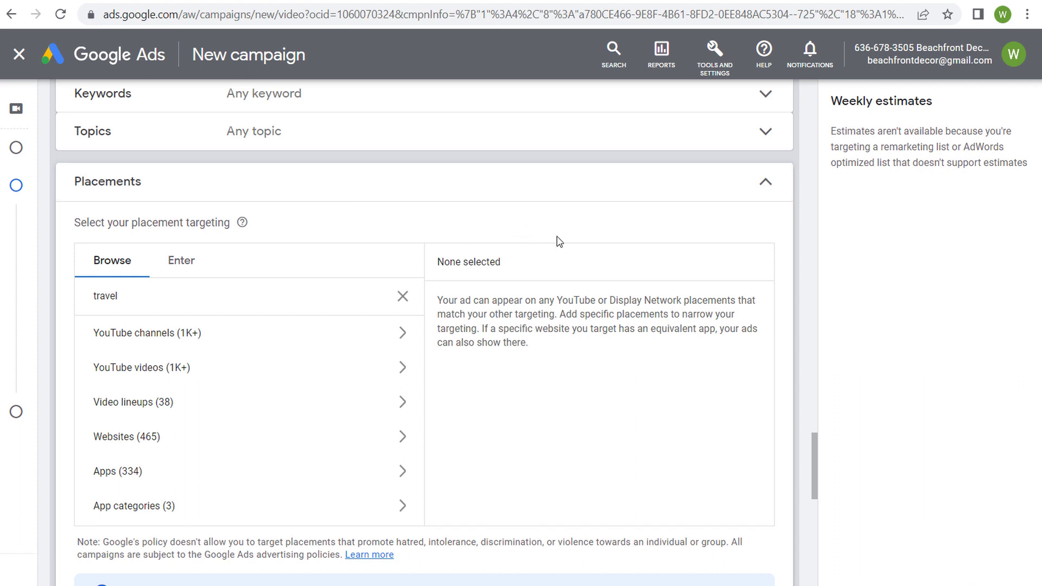
Search the placements for "baseball bat" and look through the YouTube videos offered.
{"action": "left_click", "coordinate": [402, 296]}
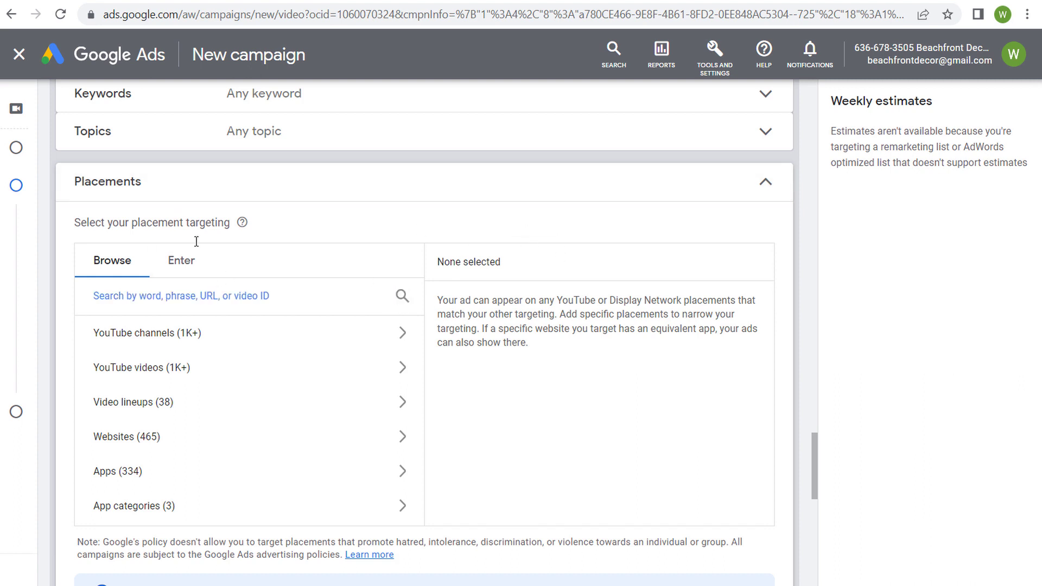
{"action": "type", "text": "baseball bat"}
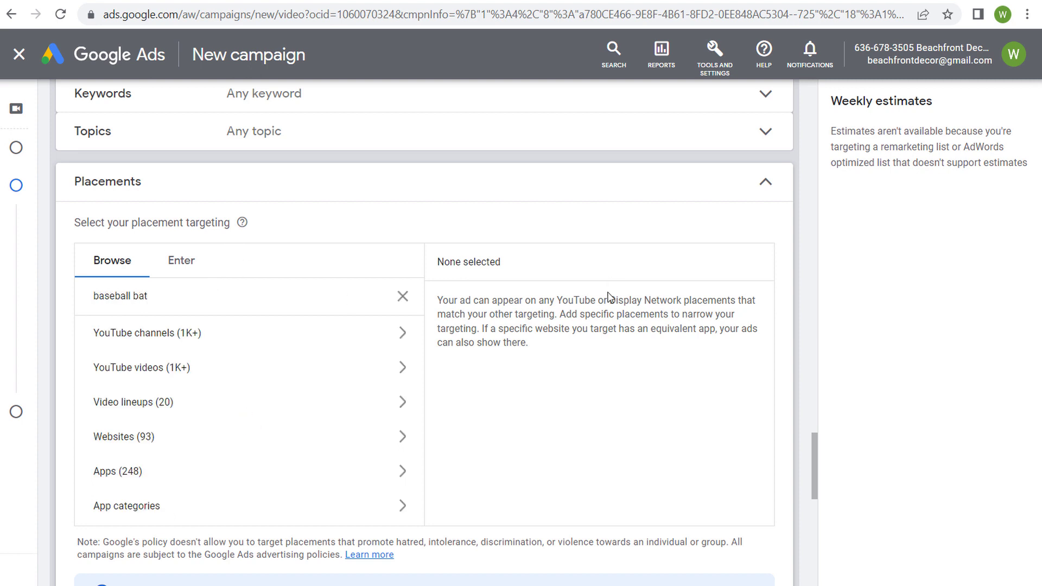
{"action": "left_click", "coordinate": [249, 366]}
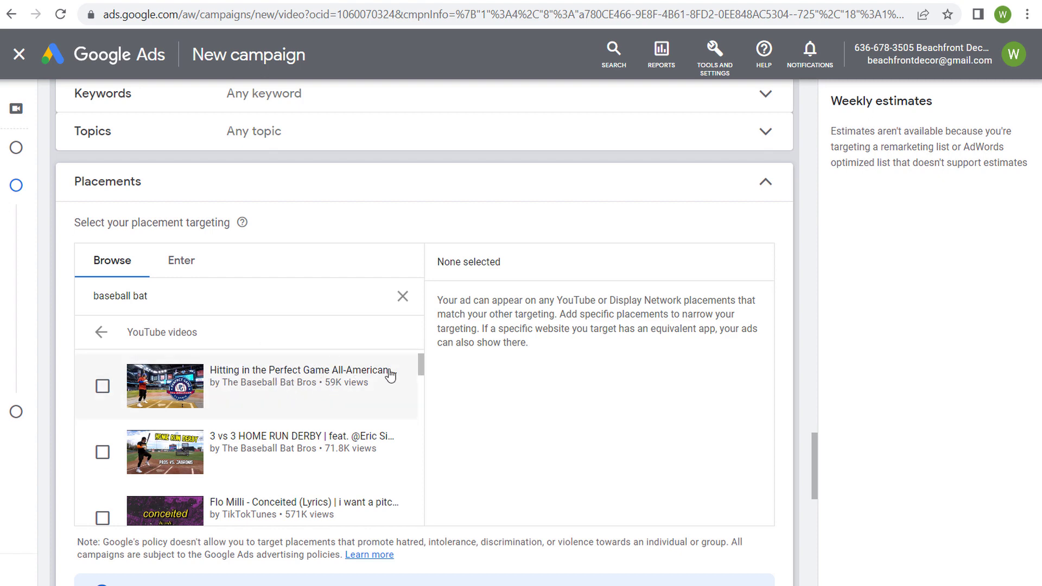
{"action": "scroll", "coordinate": [250, 429], "scroll_direction": "down", "scroll_amount": 3}
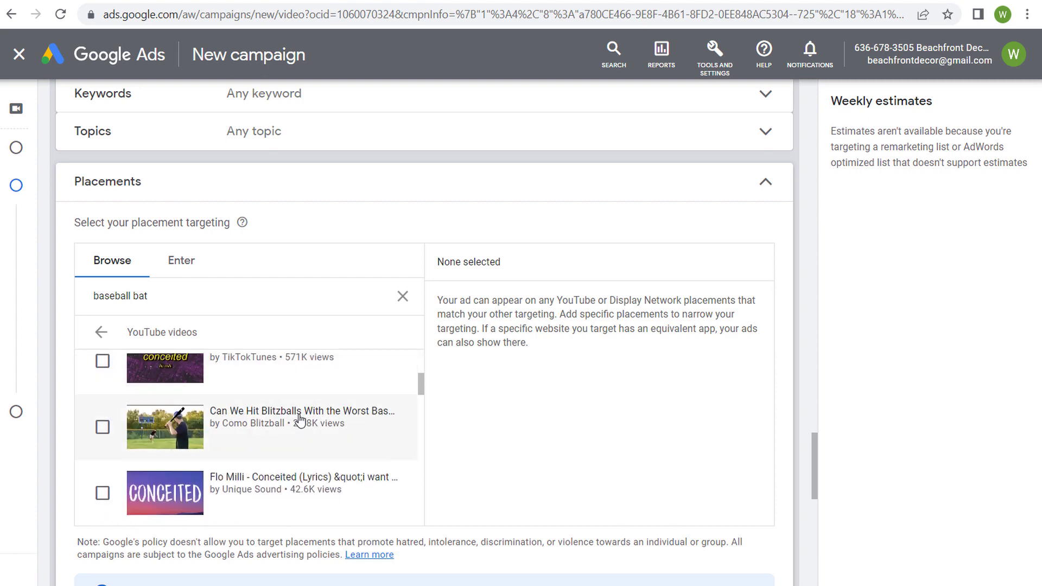
{"action": "scroll", "coordinate": [282, 401], "scroll_direction": "down", "scroll_amount": 3}
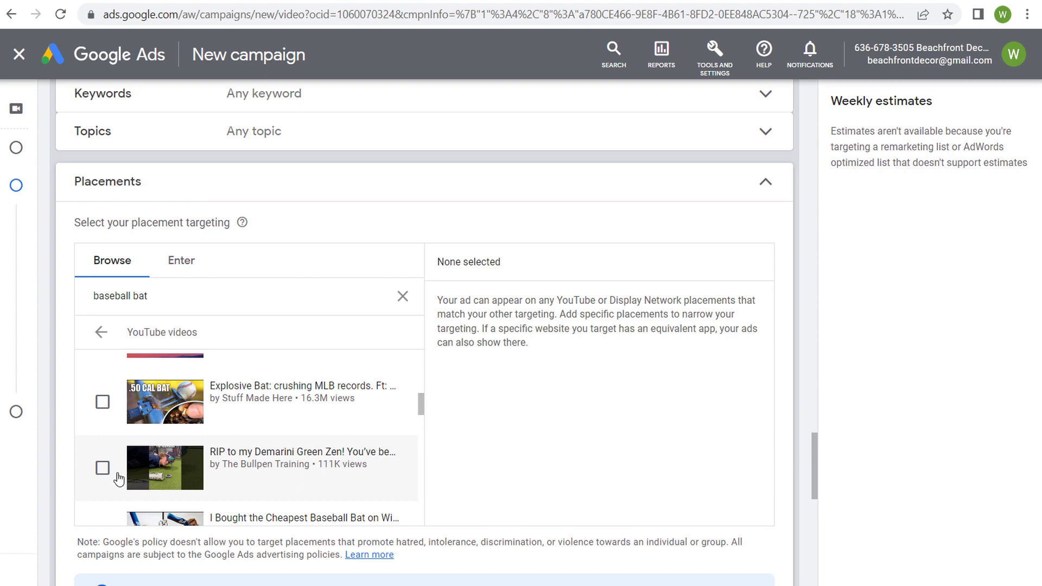
Try selecting the YouTube videos "Explosive Bat: crushing MLB records" and "RIP to my Demarini Green Zen!" as placements, and deselect both.
{"action": "left_click", "coordinate": [102, 468]}
{"action": "left_click", "coordinate": [102, 402]}
{"action": "left_click", "coordinate": [103, 468]}
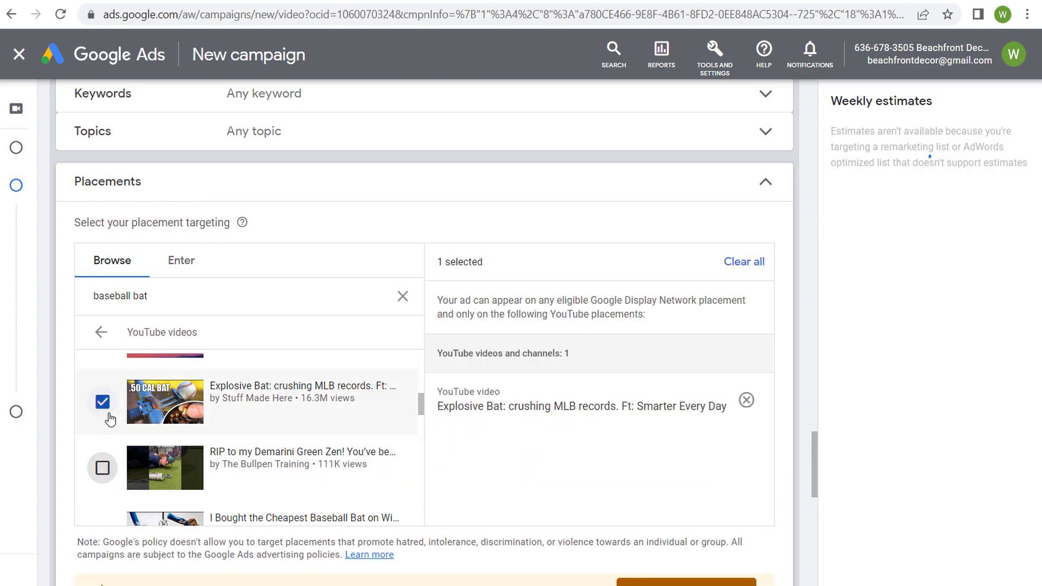
{"action": "left_click", "coordinate": [102, 401]}
Return to the placement categories, clear the "baseball bat" search and collapse the Placements section.
{"action": "scroll", "coordinate": [228, 439], "scroll_direction": "up", "scroll_amount": 5}
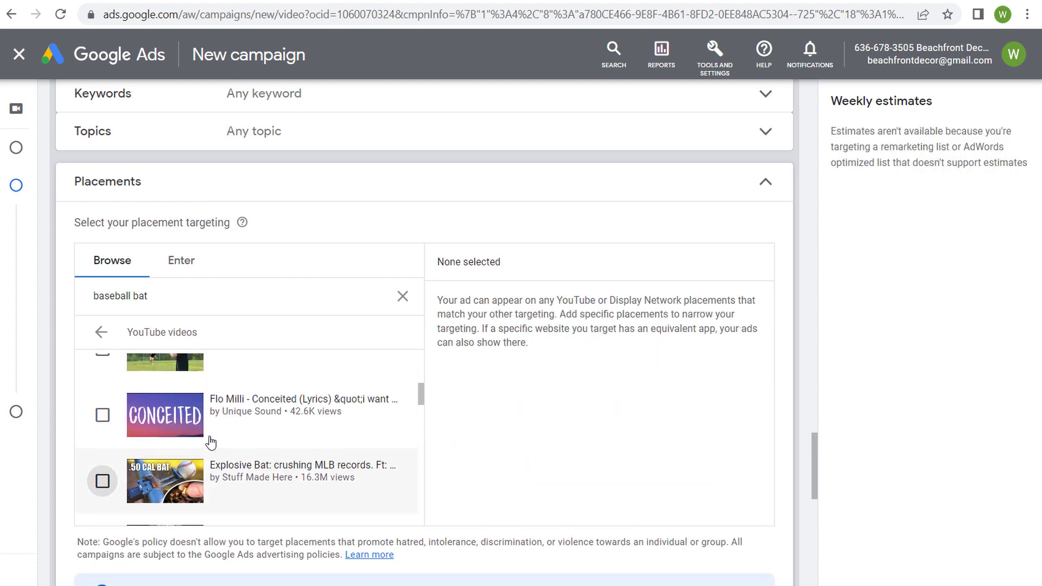
{"action": "scroll", "coordinate": [270, 444], "scroll_direction": "up", "scroll_amount": 2}
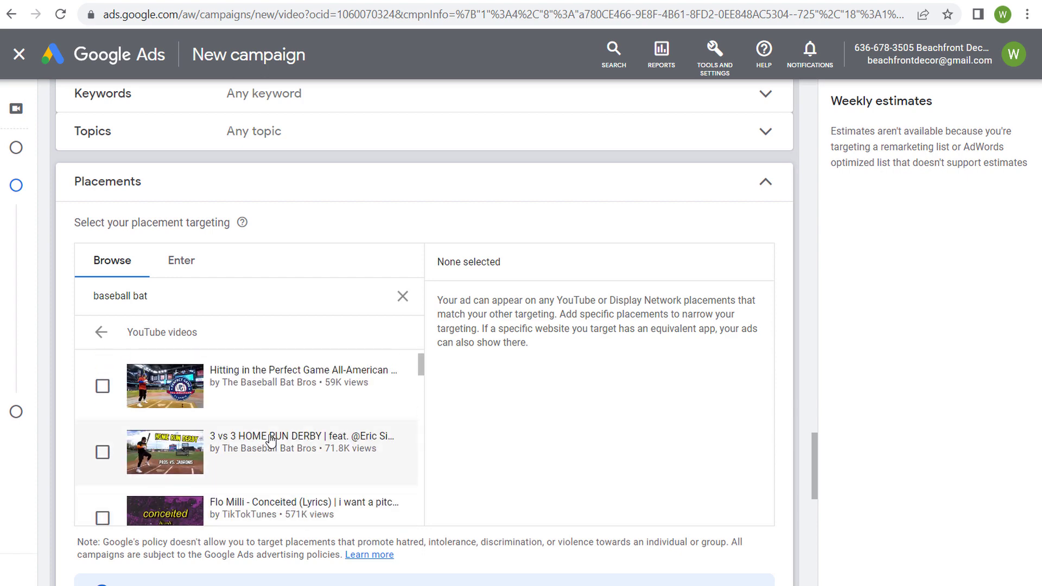
{"action": "left_click", "coordinate": [101, 331]}
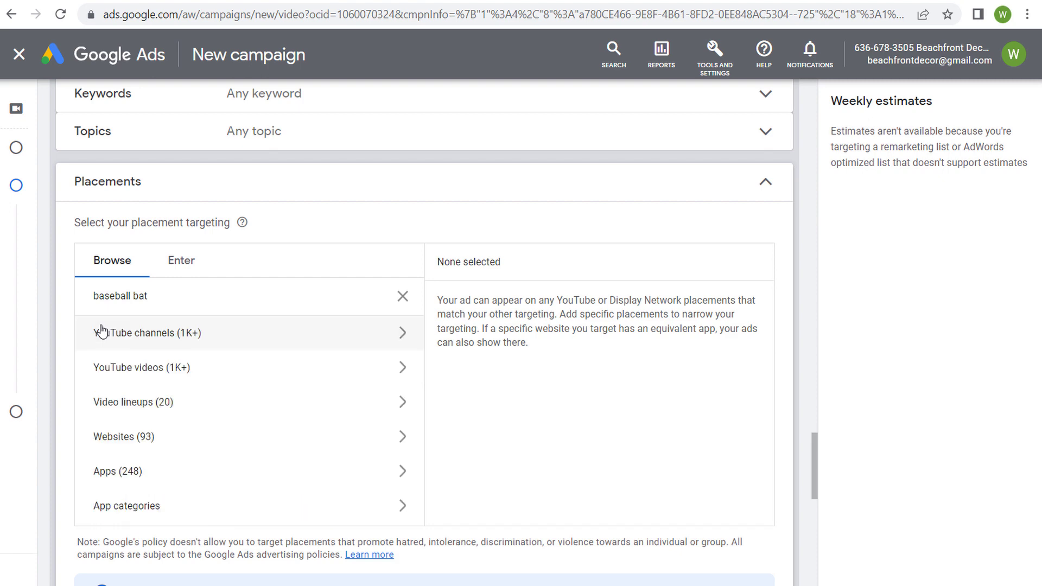
{"action": "left_click", "coordinate": [403, 297]}
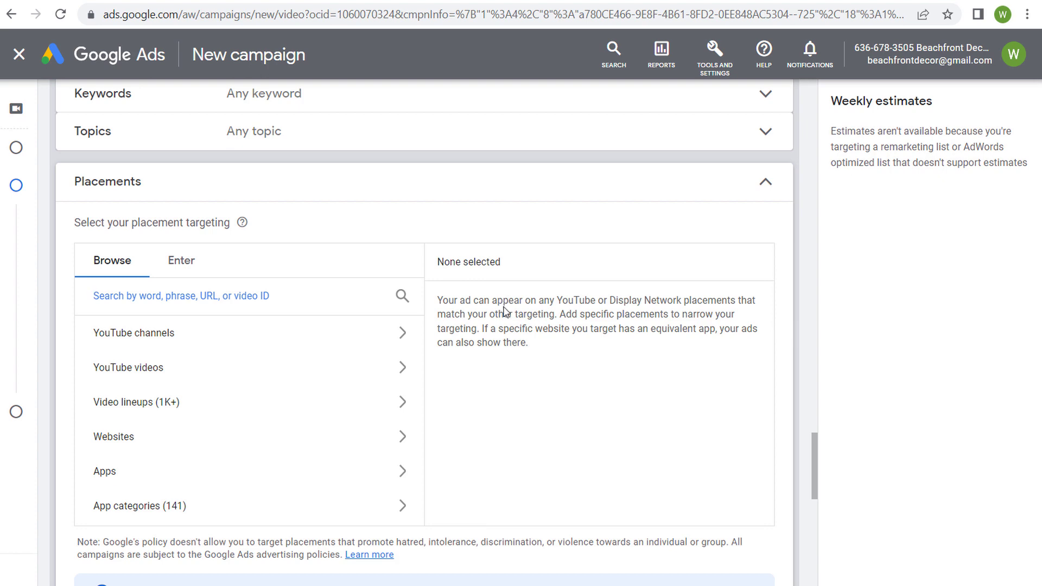
{"action": "left_click", "coordinate": [764, 185]}
Review the audience segments, checking the details of All Visitors - 30 Days, All YouTube Viewers - 30 Days and Halloween Beach Decor.
{"action": "scroll", "coordinate": [498, 235], "scroll_direction": "up", "scroll_amount": 4}
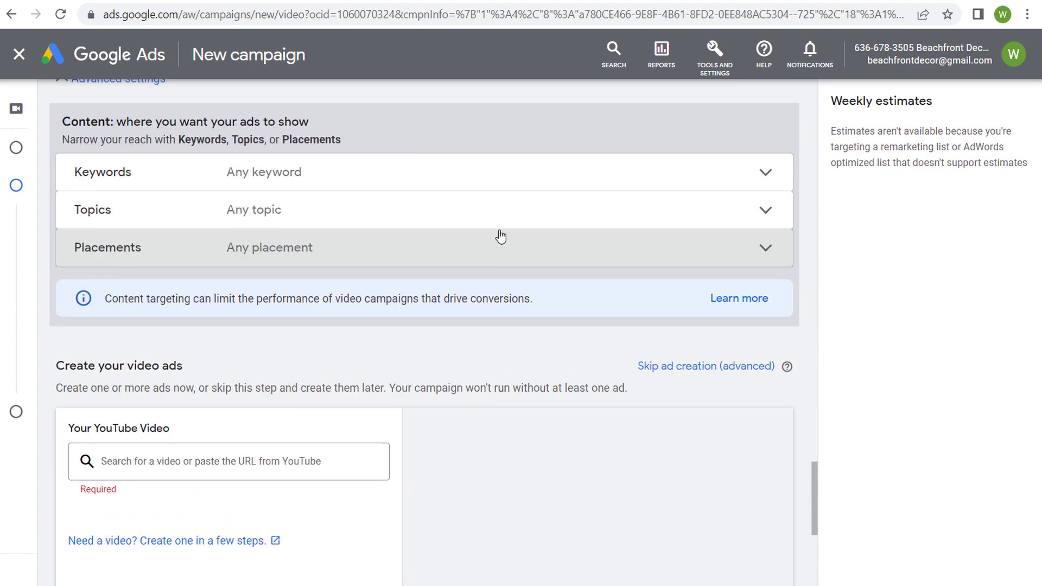
{"action": "scroll", "coordinate": [429, 274], "scroll_direction": "up", "scroll_amount": 3}
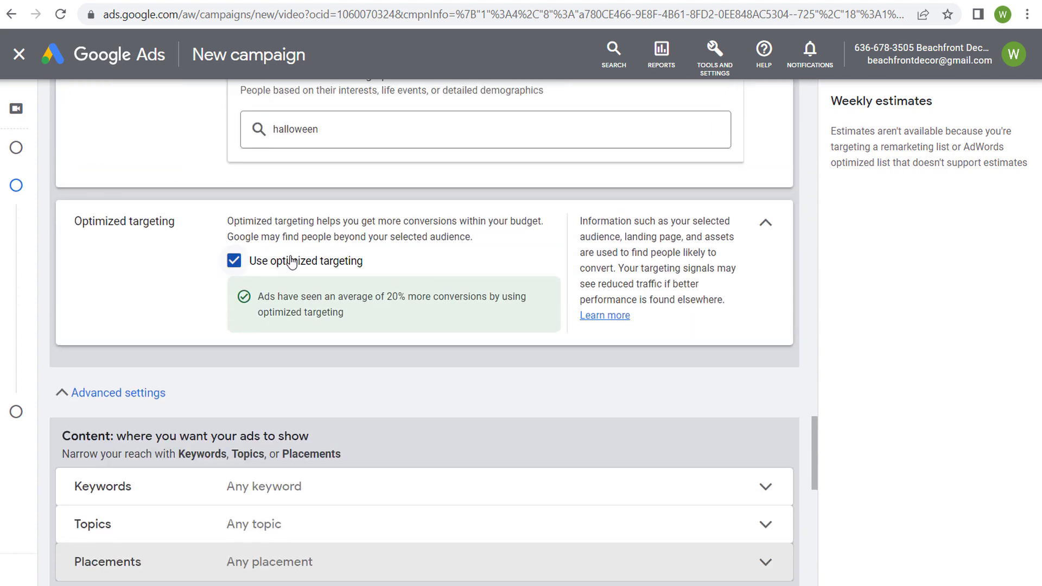
{"action": "scroll", "coordinate": [472, 289], "scroll_direction": "up", "scroll_amount": 2}
{"action": "scroll", "coordinate": [472, 289], "scroll_direction": "up", "scroll_amount": 6}
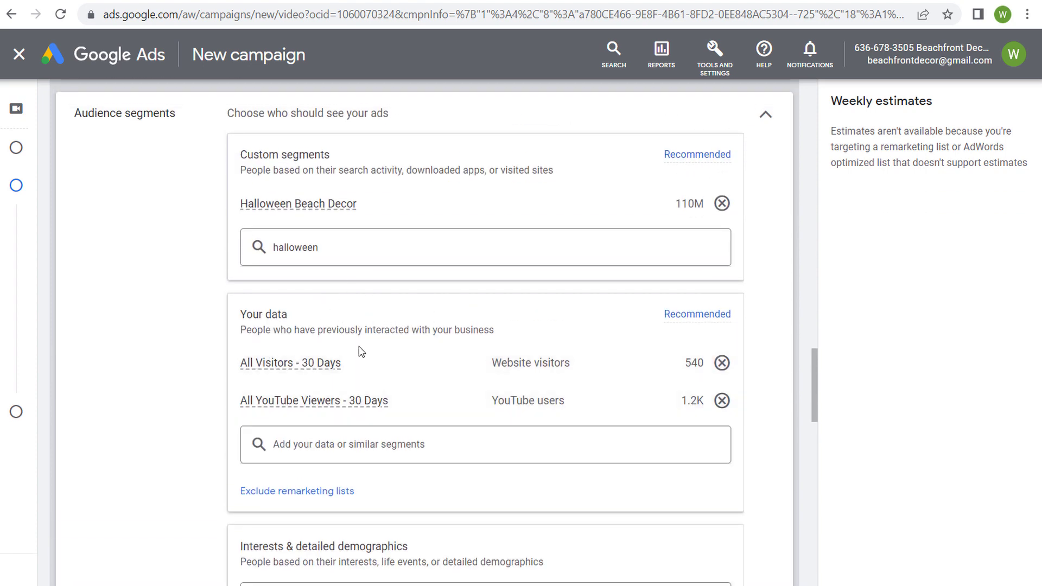
{"action": "mouse_move", "coordinate": [280, 366]}
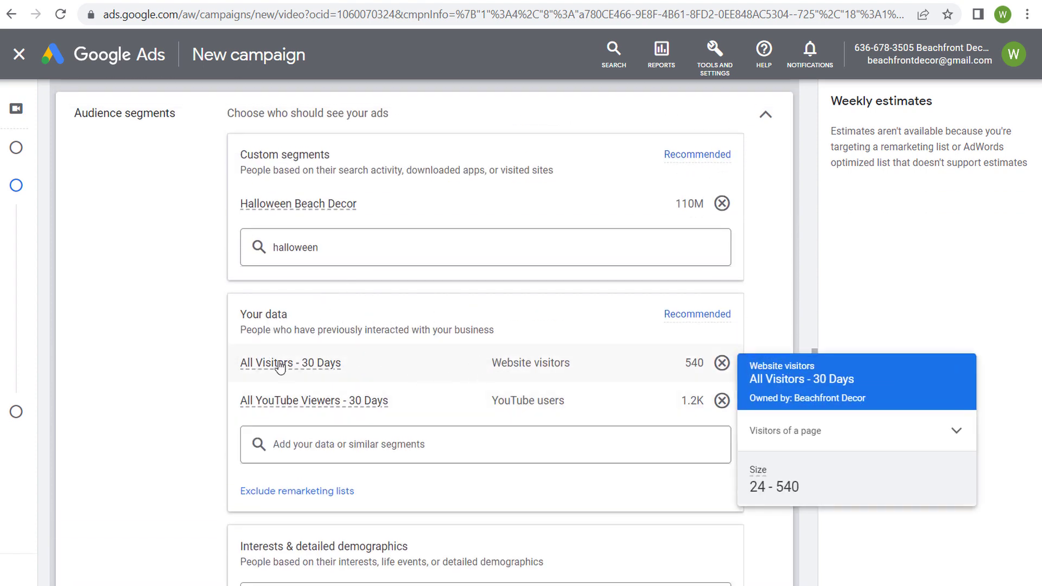
{"action": "mouse_move", "coordinate": [333, 409]}
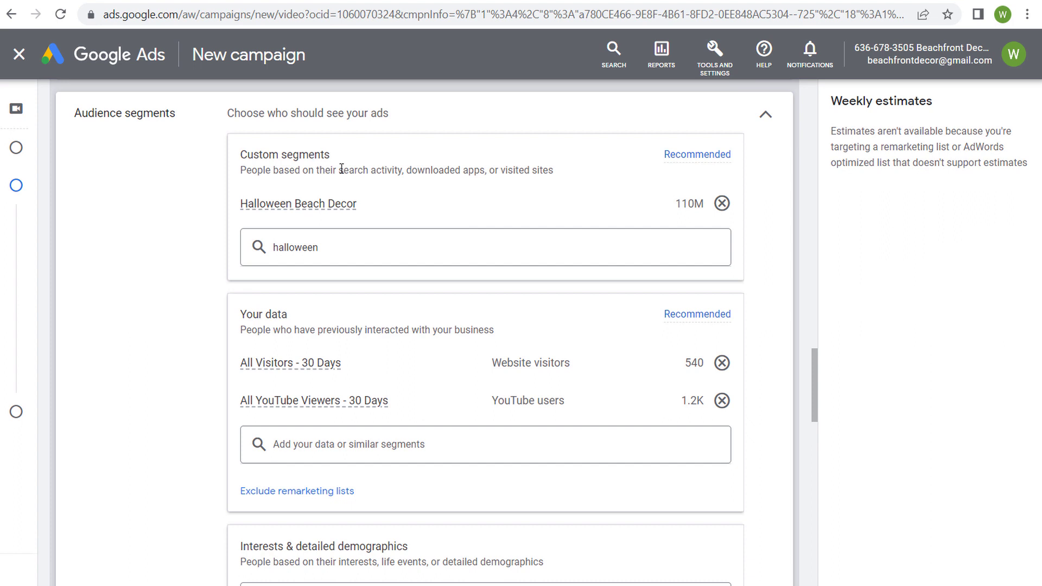
{"action": "mouse_move", "coordinate": [313, 211]}
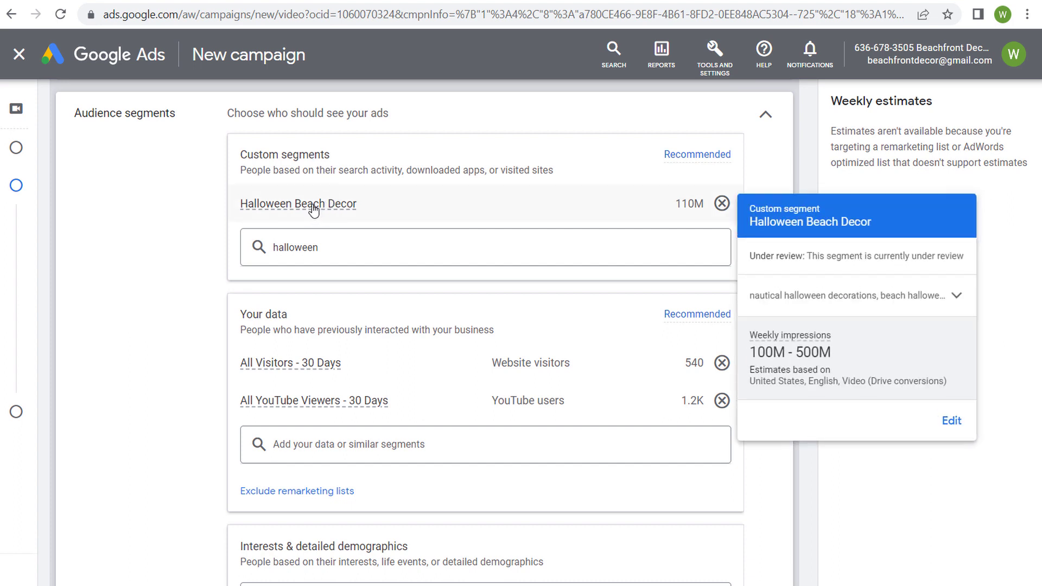
{"action": "left_click", "coordinate": [957, 296]}
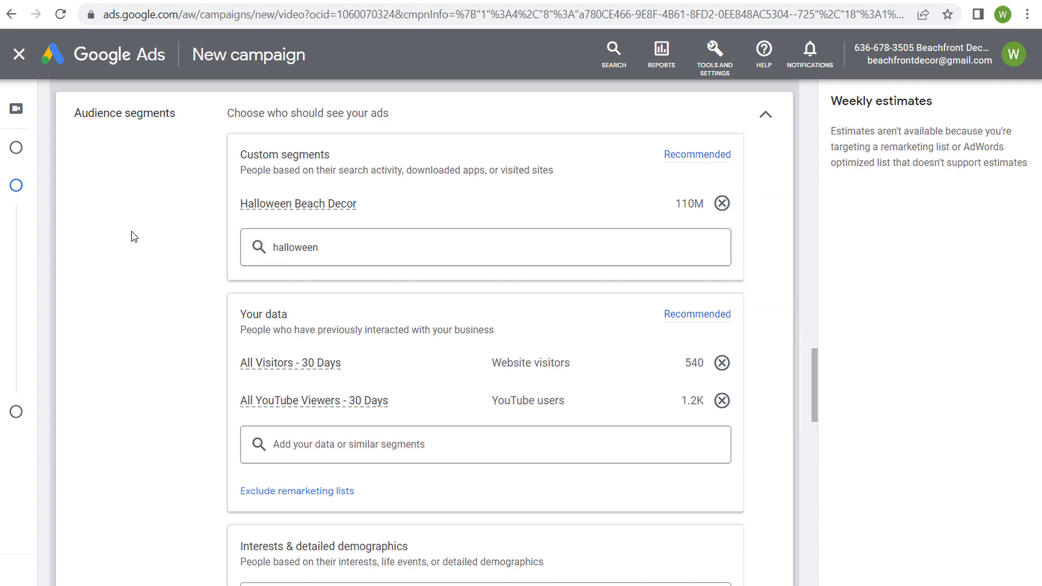
Add the 30-second Beachfront Decor sequence video to the video ad by pasting its YouTube URL.
{"action": "scroll", "coordinate": [135, 250], "scroll_direction": "down", "scroll_amount": 15}
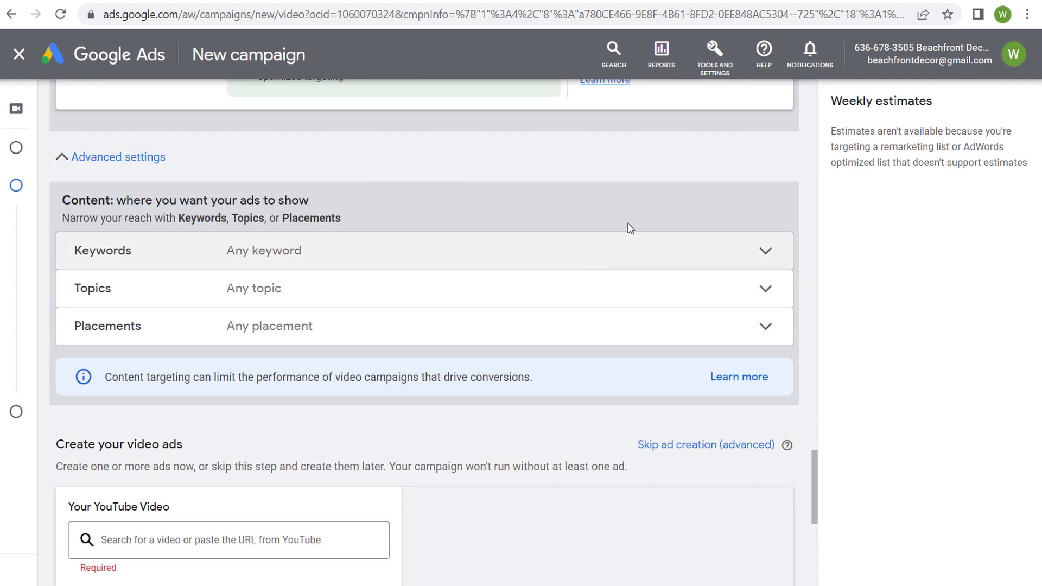
{"action": "scroll", "coordinate": [558, 266], "scroll_direction": "down", "scroll_amount": 6}
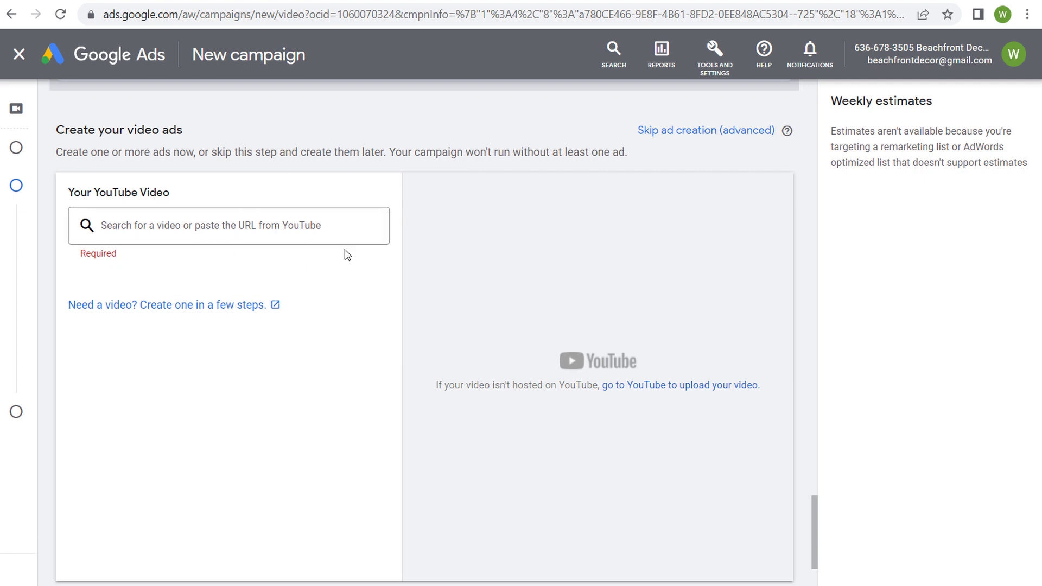
{"action": "scroll", "coordinate": [370, 239], "scroll_direction": "down", "scroll_amount": 3}
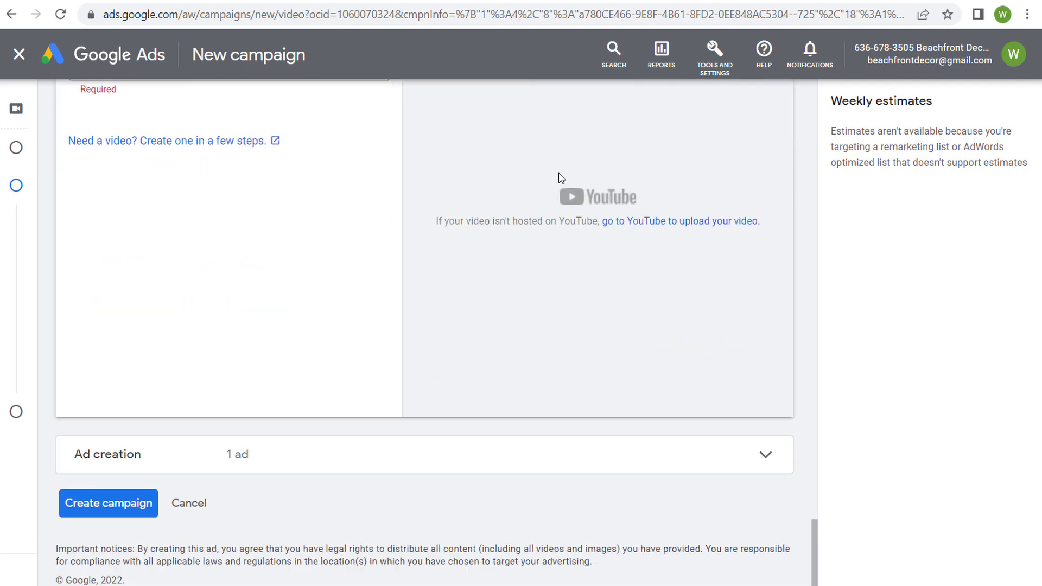
{"action": "scroll", "coordinate": [548, 161], "scroll_direction": "up", "scroll_amount": 3}
{"action": "left_click", "coordinate": [247, 214]}
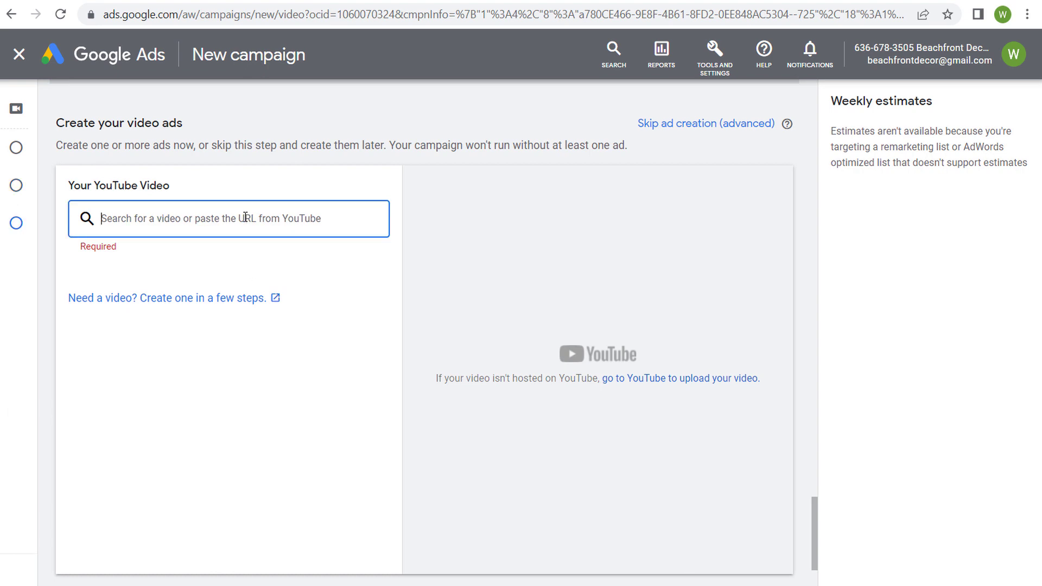
{"action": "key", "text": "ctrl+v"}
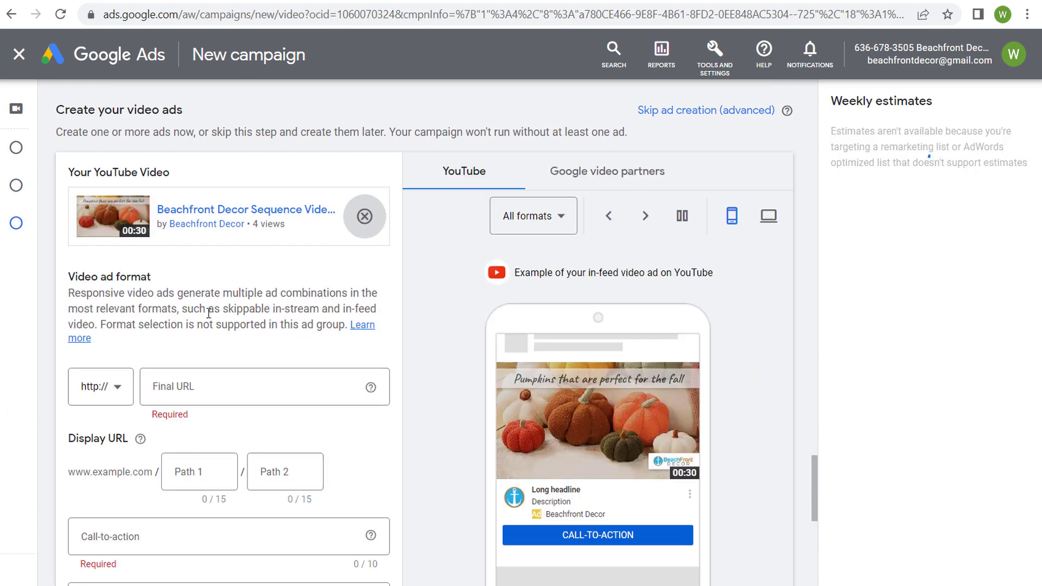
Create the campaign with the completed video ad "Ad #1" and continue to its ad groups.
{"action": "scroll", "coordinate": [208, 314], "scroll_direction": "down", "scroll_amount": 1}
{"action": "scroll", "coordinate": [214, 251], "scroll_direction": "down", "scroll_amount": 9}
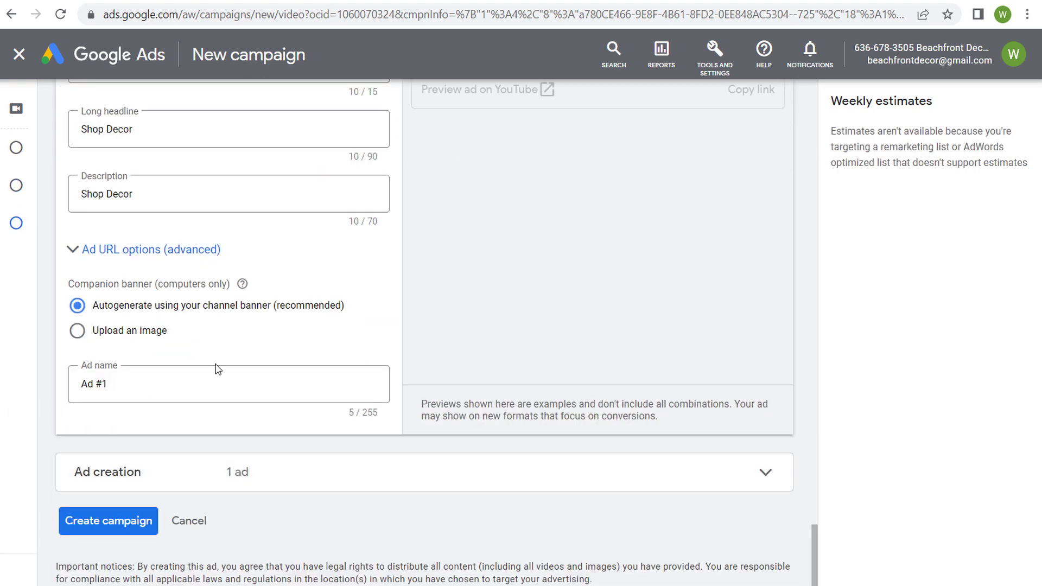
{"action": "left_click", "coordinate": [98, 525]}
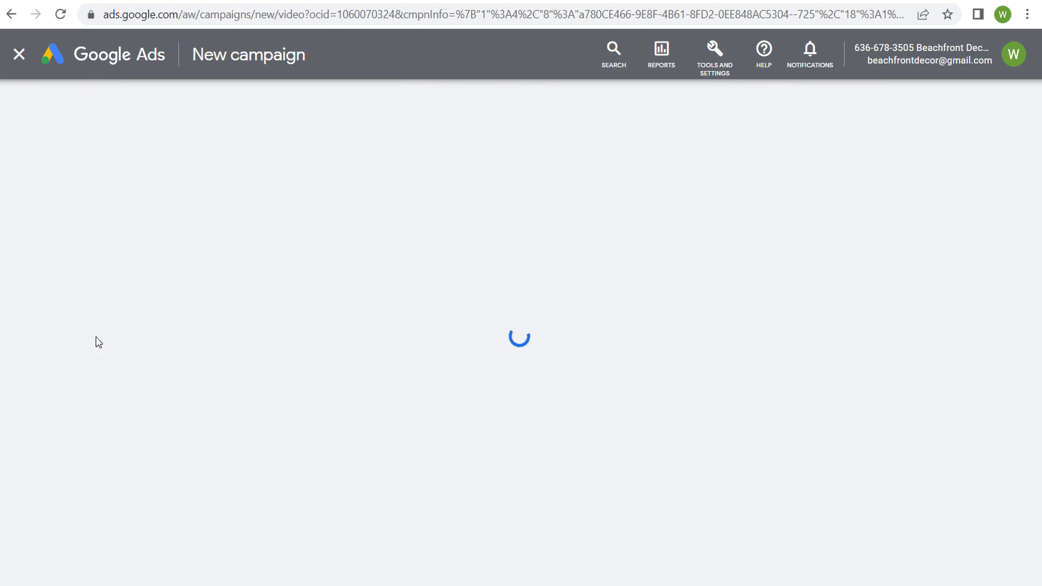
{"action": "left_click", "coordinate": [249, 482]}
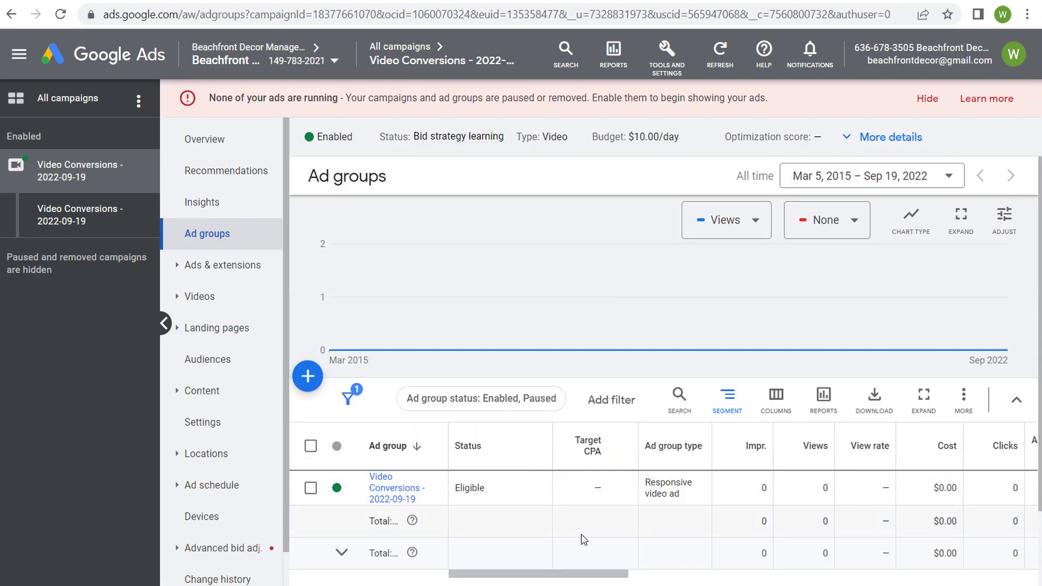
Hide the notice about no running ads and copy the Video Conversions - 2022-09-19 ad group.
{"action": "left_click", "coordinate": [914, 109]}
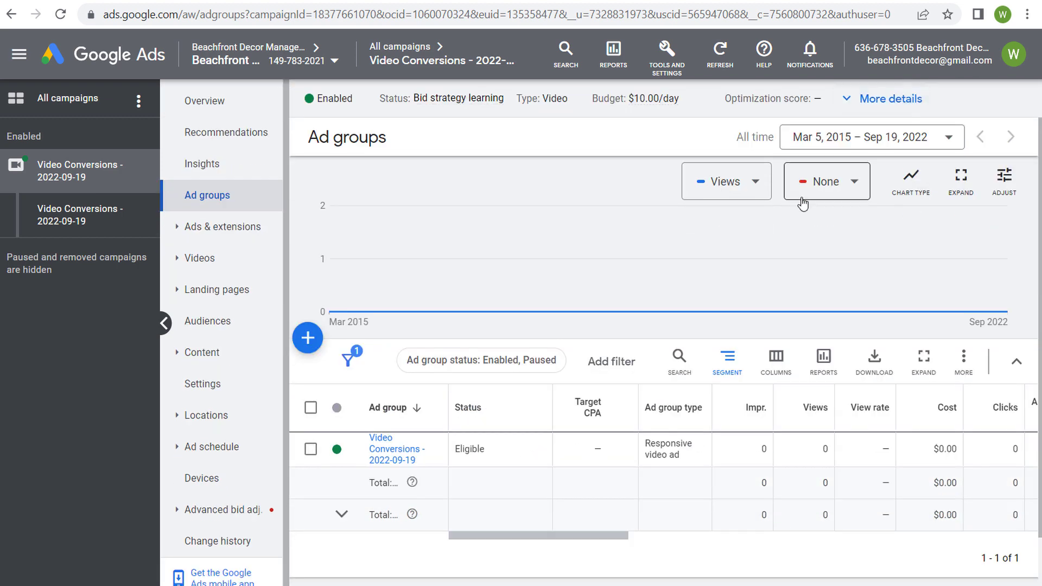
{"action": "left_click", "coordinate": [311, 408]}
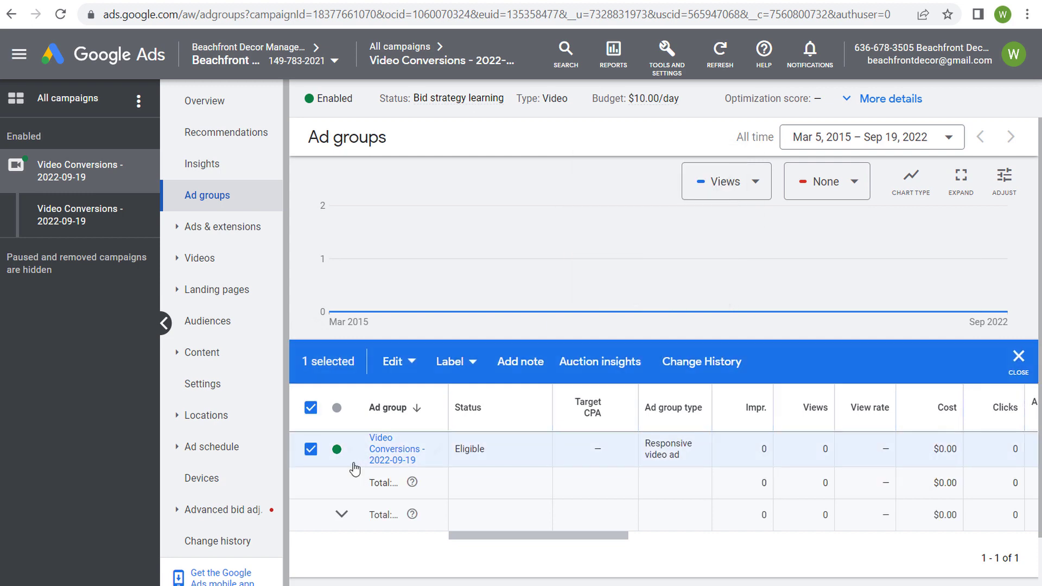
{"action": "left_click", "coordinate": [413, 365]}
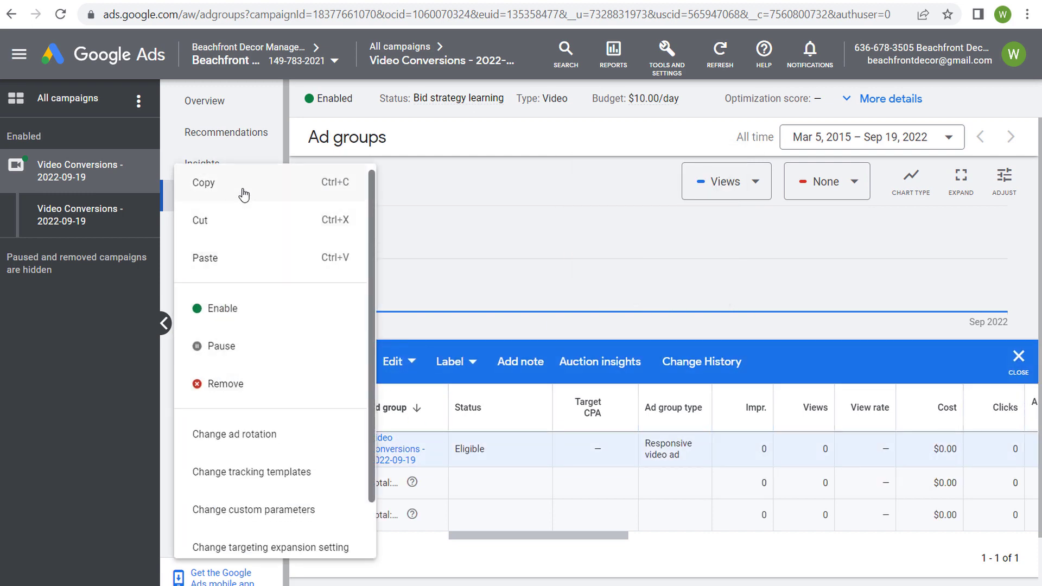
{"action": "left_click", "coordinate": [270, 196]}
Paste the copied ad group into the Video Conversions - 2022-09-19 campaign, with new ad groups paused after pasting.
{"action": "left_click", "coordinate": [399, 363]}
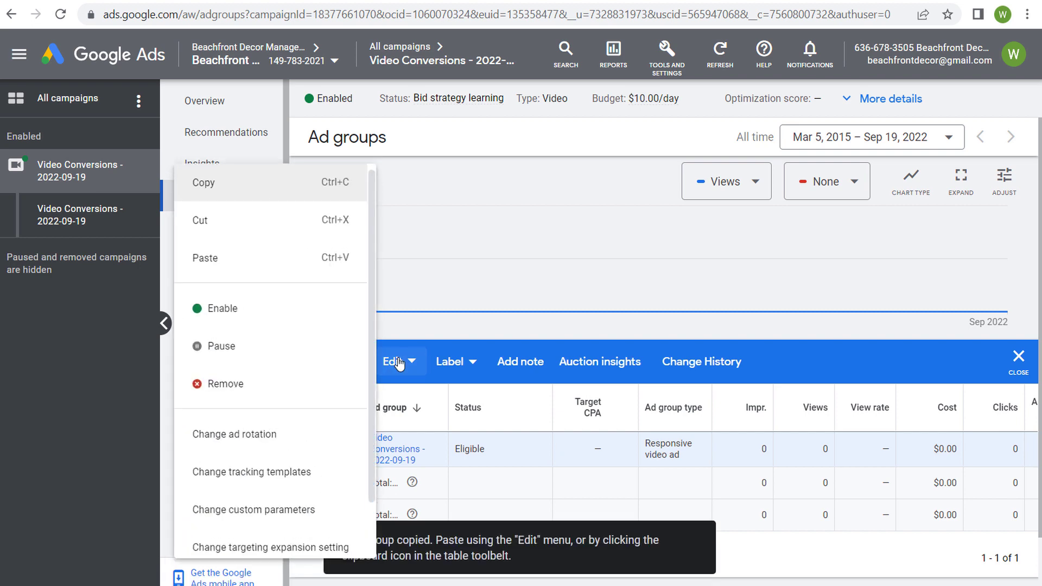
{"action": "left_click", "coordinate": [324, 260]}
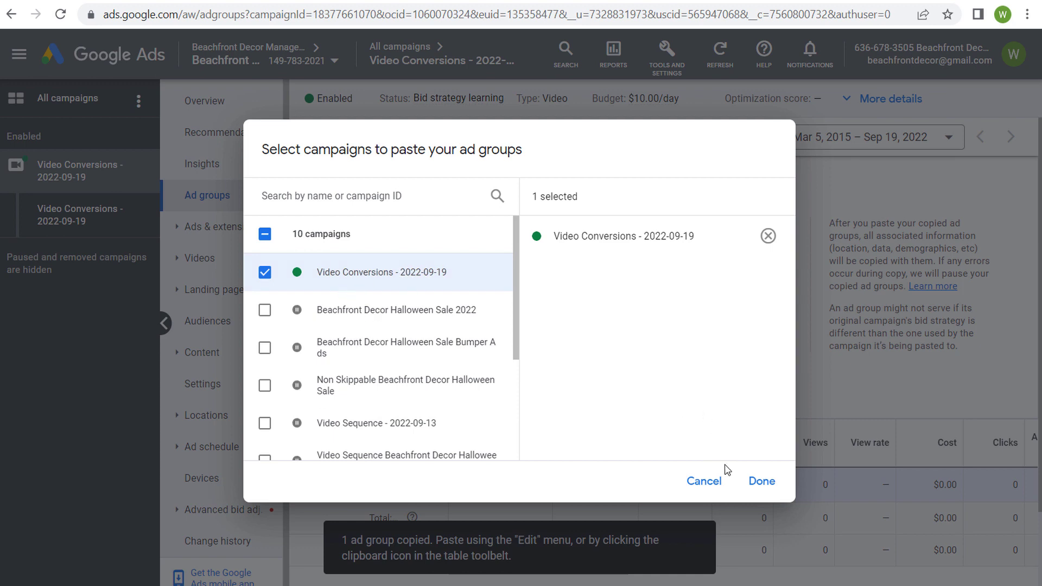
{"action": "left_click", "coordinate": [756, 480]}
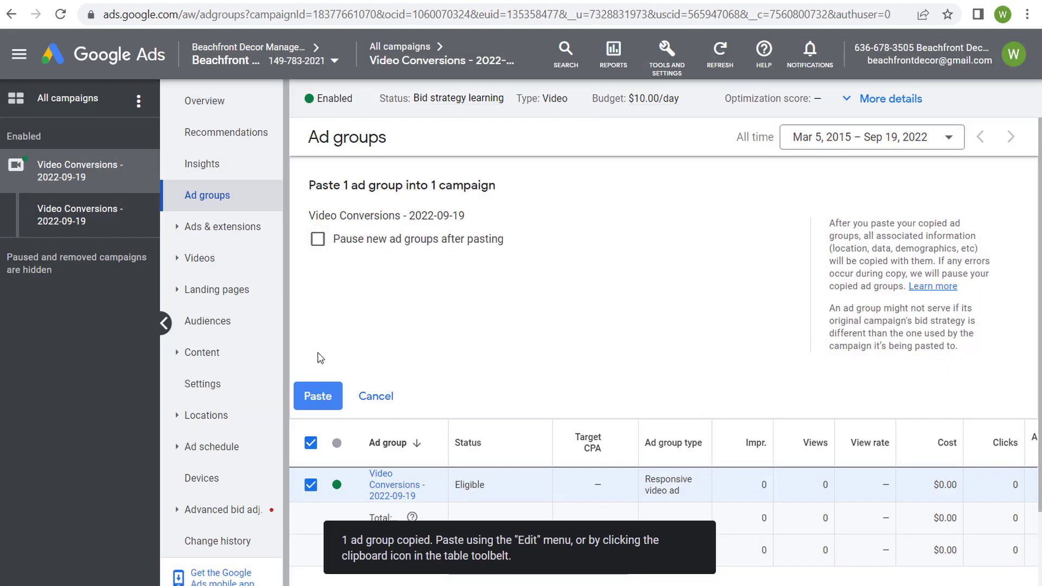
{"action": "left_click", "coordinate": [318, 239]}
{"action": "left_click", "coordinate": [318, 397]}
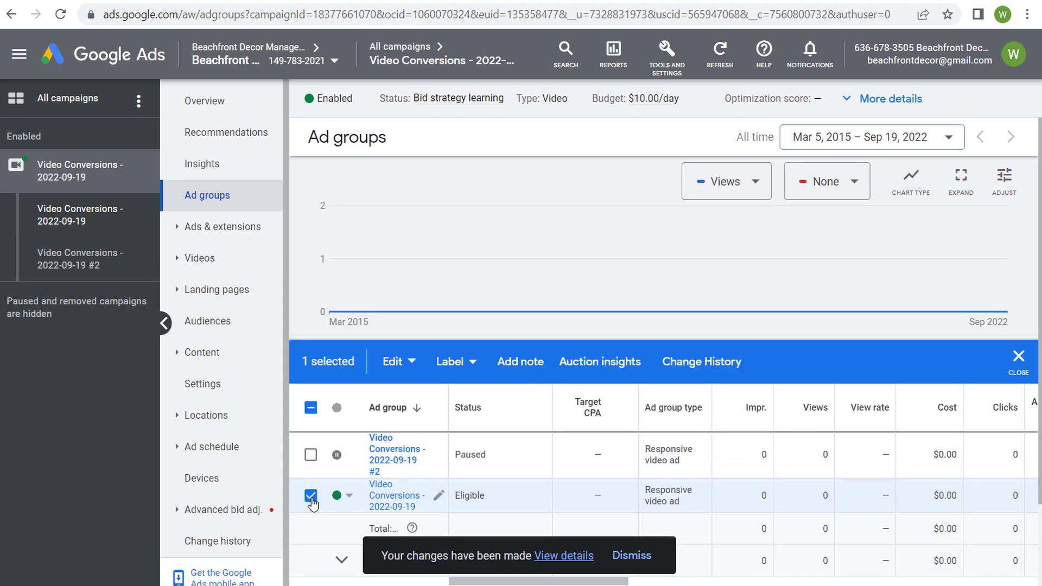
Clear the ad group selection and view the ads in the Video Conversions - 2022-09-19 #2 ad group.
{"action": "left_click", "coordinate": [310, 495]}
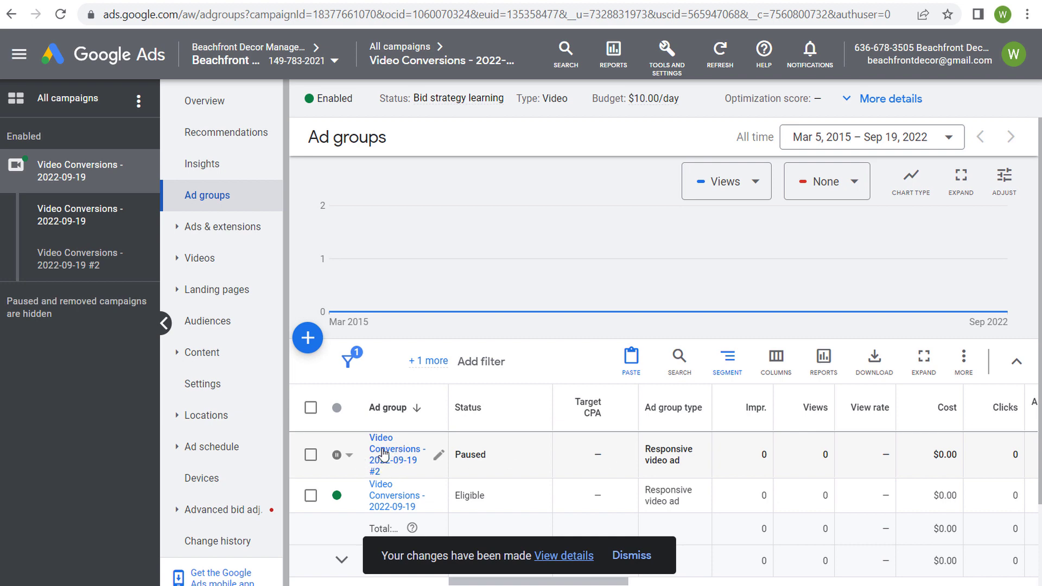
{"action": "left_click", "coordinate": [379, 459]}
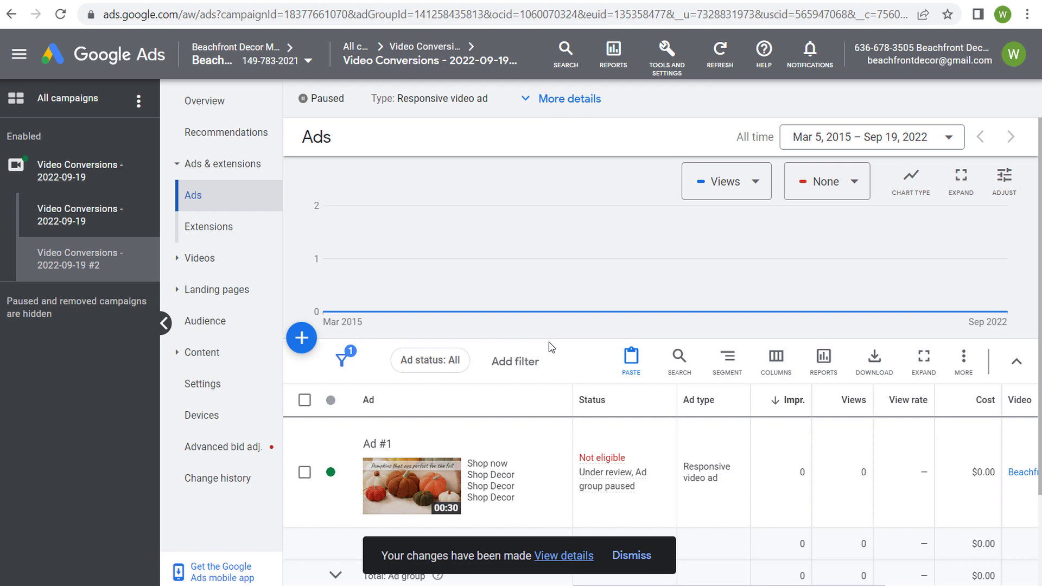
{"action": "scroll", "coordinate": [574, 366], "scroll_direction": "down", "scroll_amount": 2}
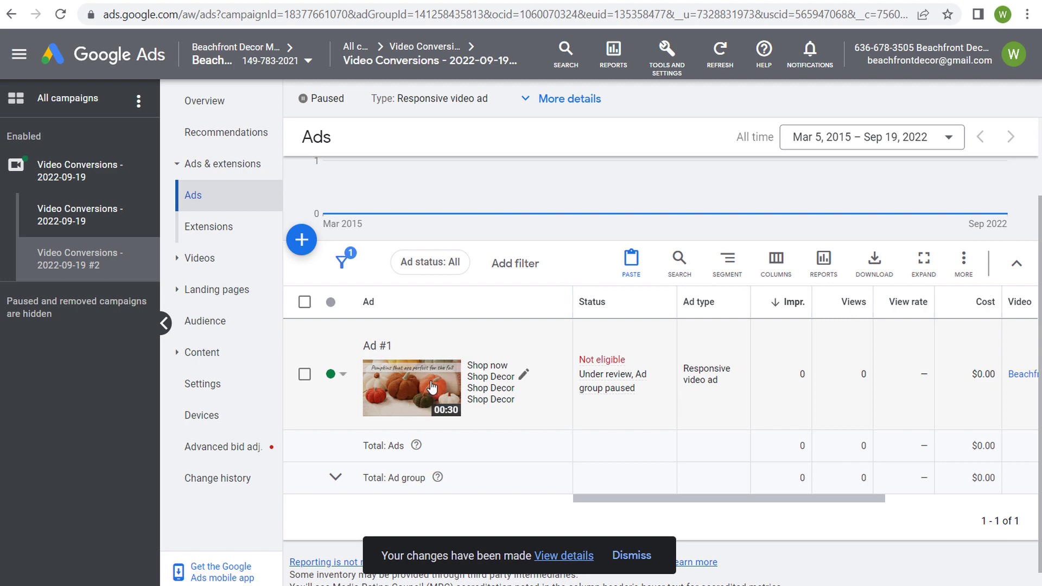
Remove the All Visitors - 30 Days, All YouTube Viewers - 30 Days and Halloween Beach Decor segments from the #2 ad group's audience.
{"action": "left_click", "coordinate": [206, 321]}
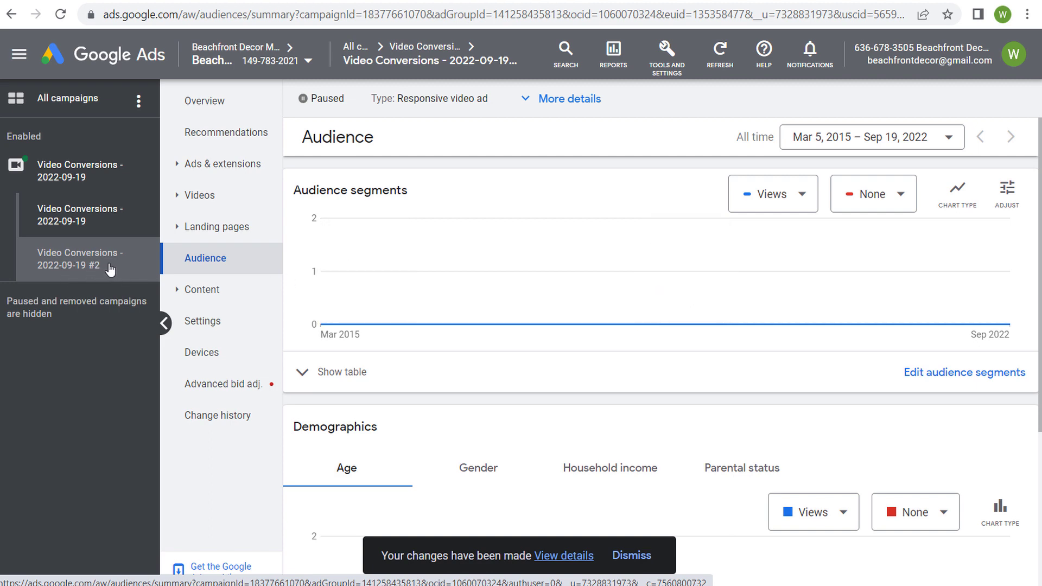
{"action": "scroll", "coordinate": [550, 232], "scroll_direction": "down", "scroll_amount": 3}
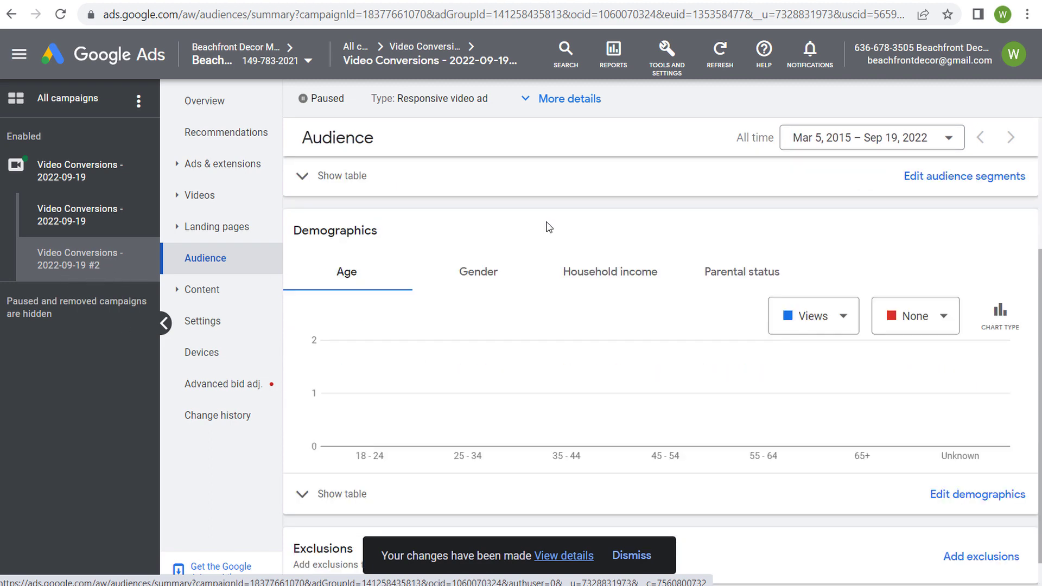
{"action": "scroll", "coordinate": [580, 282], "scroll_direction": "up", "scroll_amount": 2}
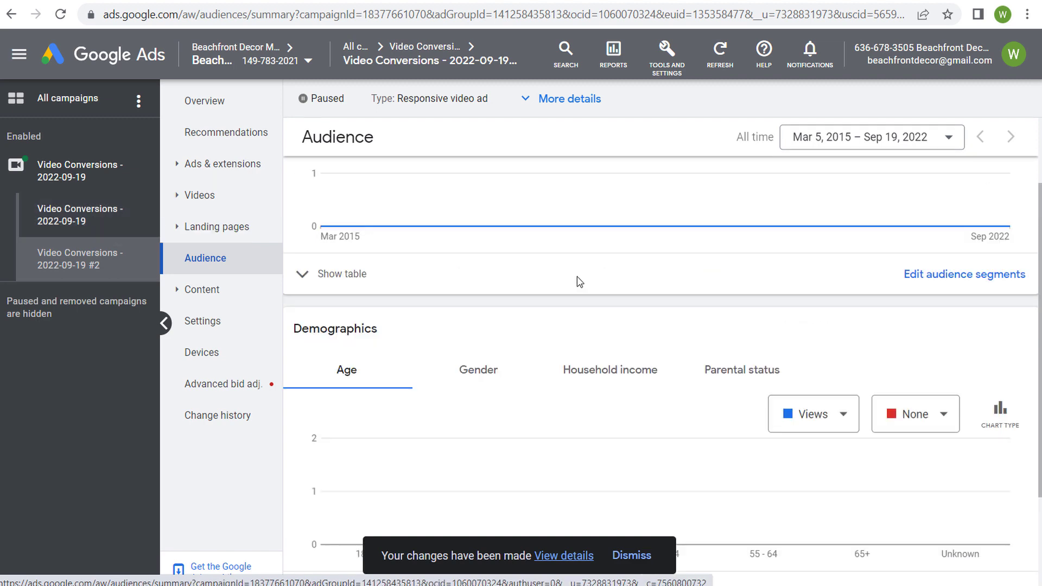
{"action": "left_click", "coordinate": [957, 276]}
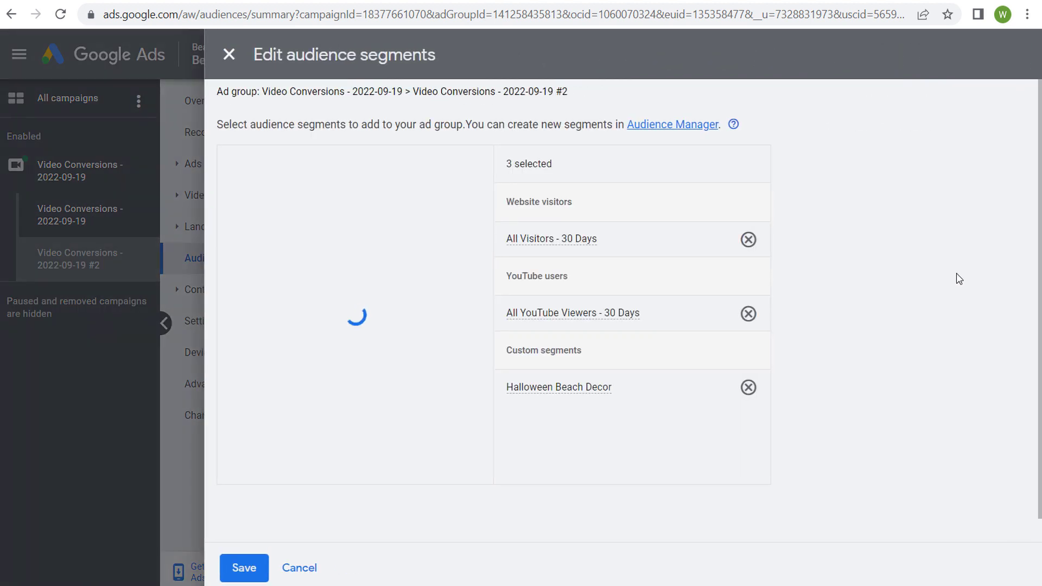
{"action": "left_click", "coordinate": [749, 239]}
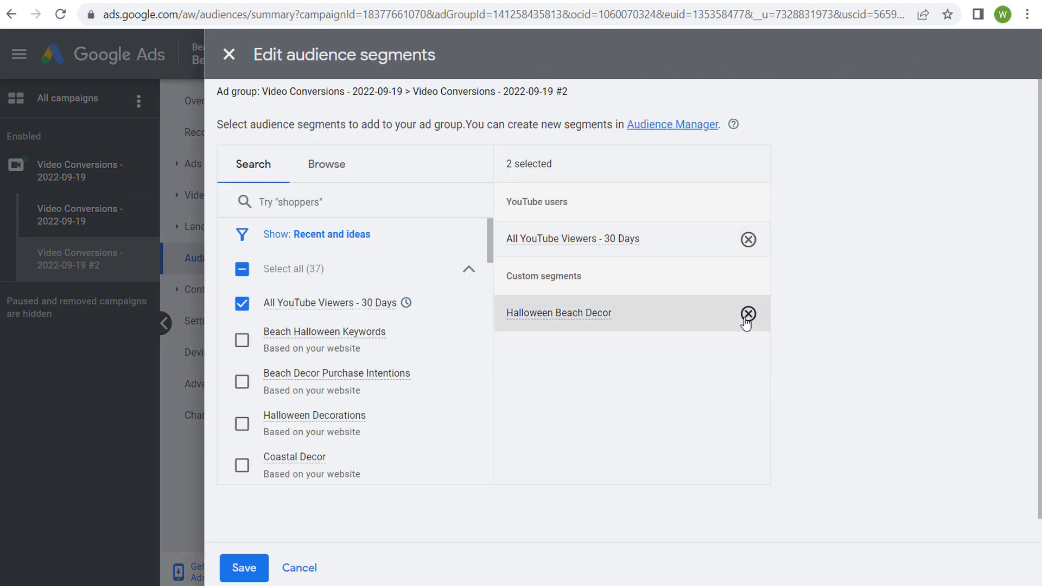
{"action": "left_click", "coordinate": [749, 314]}
{"action": "left_click", "coordinate": [749, 240]}
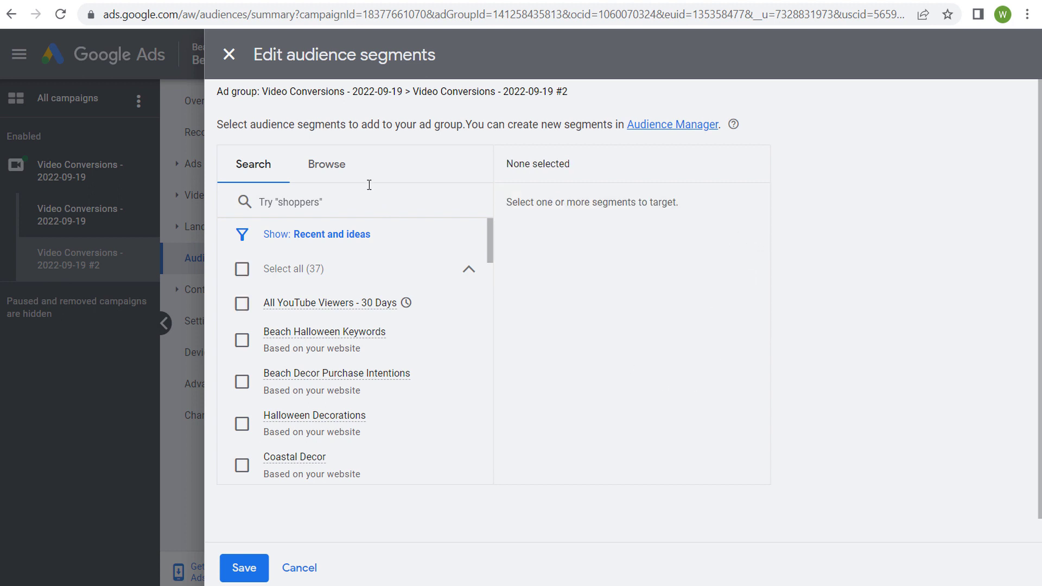
Browse the in-market segments without adding any, and save the #2 ad group with no audience segments selected.
{"action": "left_click", "coordinate": [327, 164]}
{"action": "left_click", "coordinate": [465, 329]}
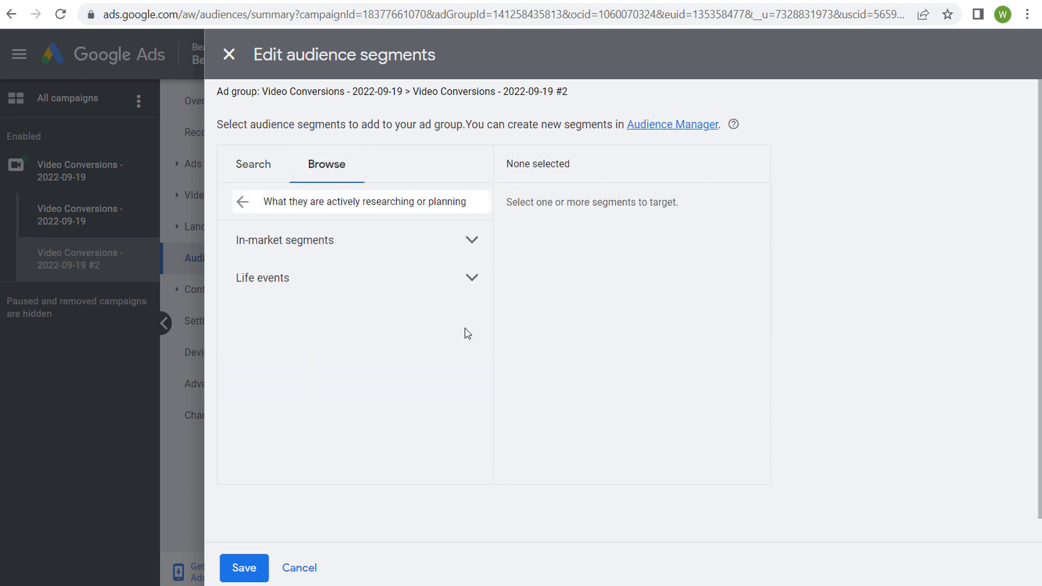
{"action": "left_click", "coordinate": [471, 240]}
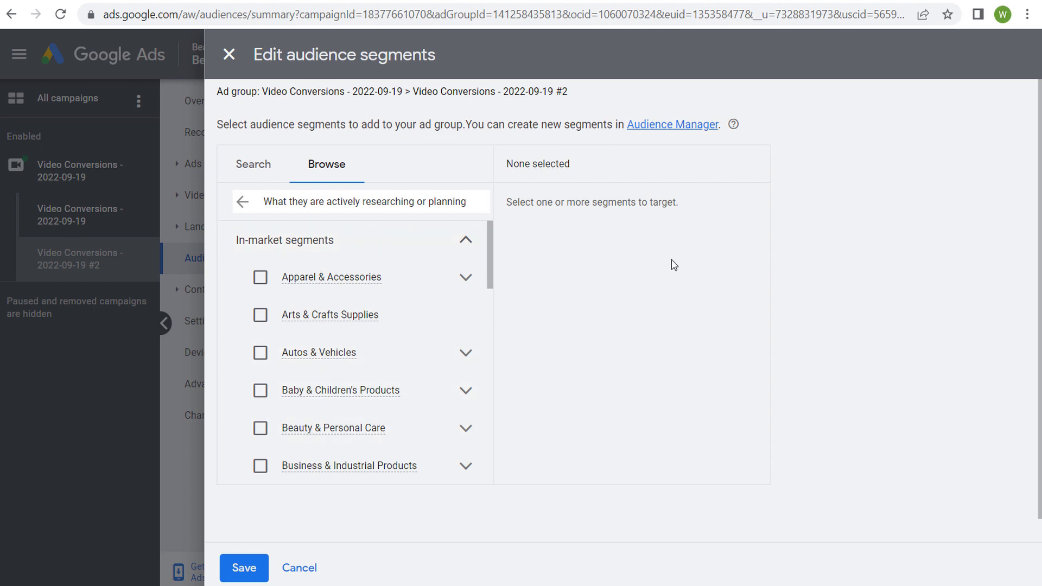
{"action": "left_click", "coordinate": [298, 567]}
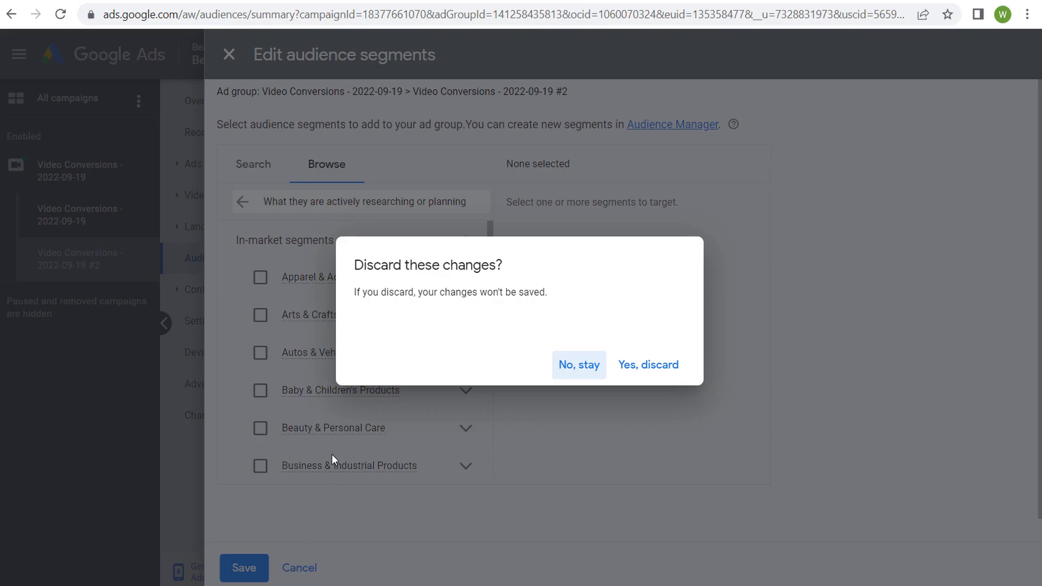
{"action": "left_click", "coordinate": [578, 365]}
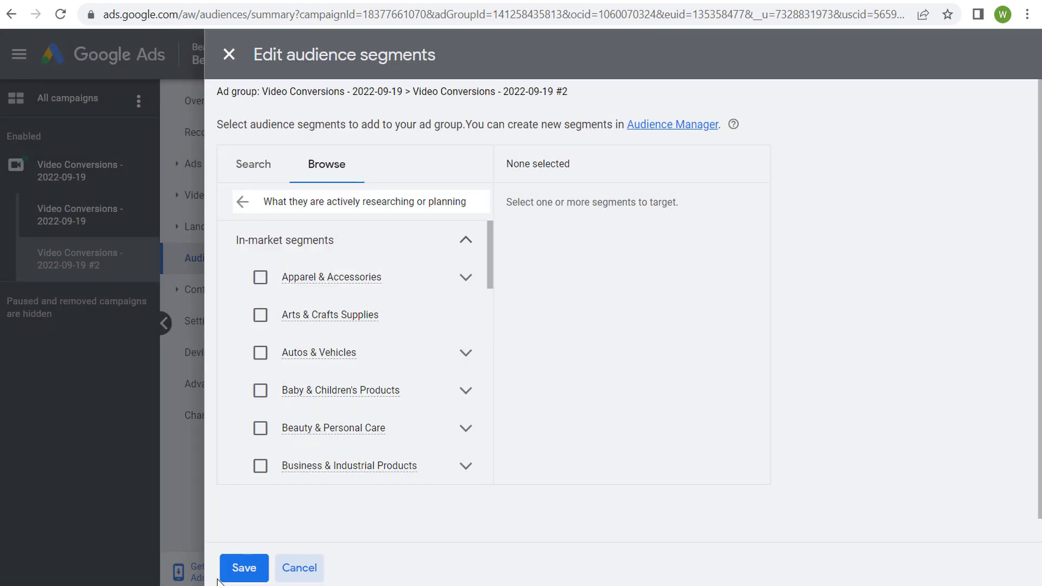
{"action": "left_click", "coordinate": [232, 579]}
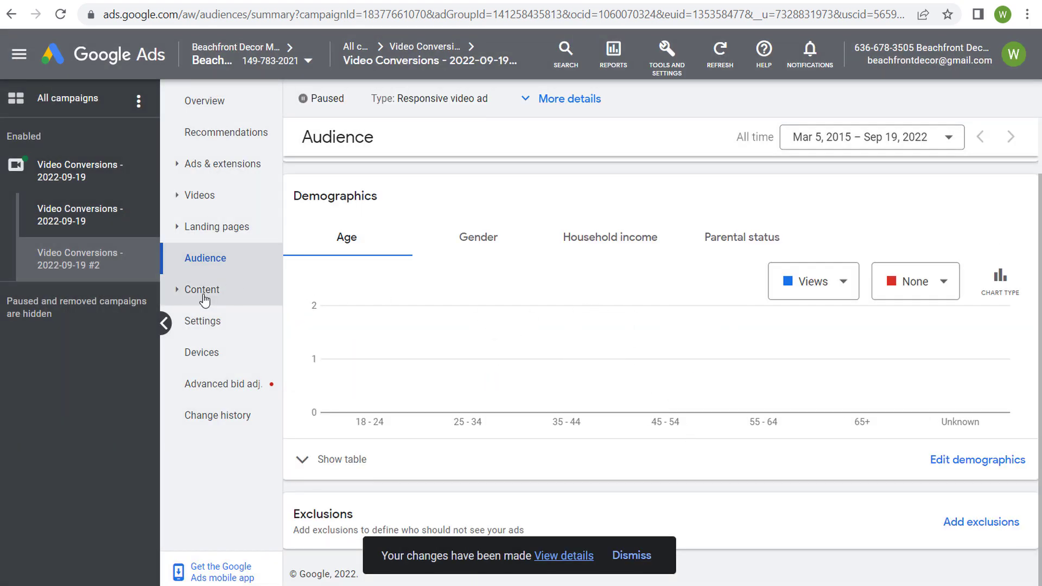
View the content placements of the Video Conversions - 2022-09-19 #2 ad group.
{"action": "left_click", "coordinate": [205, 298]}
{"action": "left_click", "coordinate": [220, 352]}
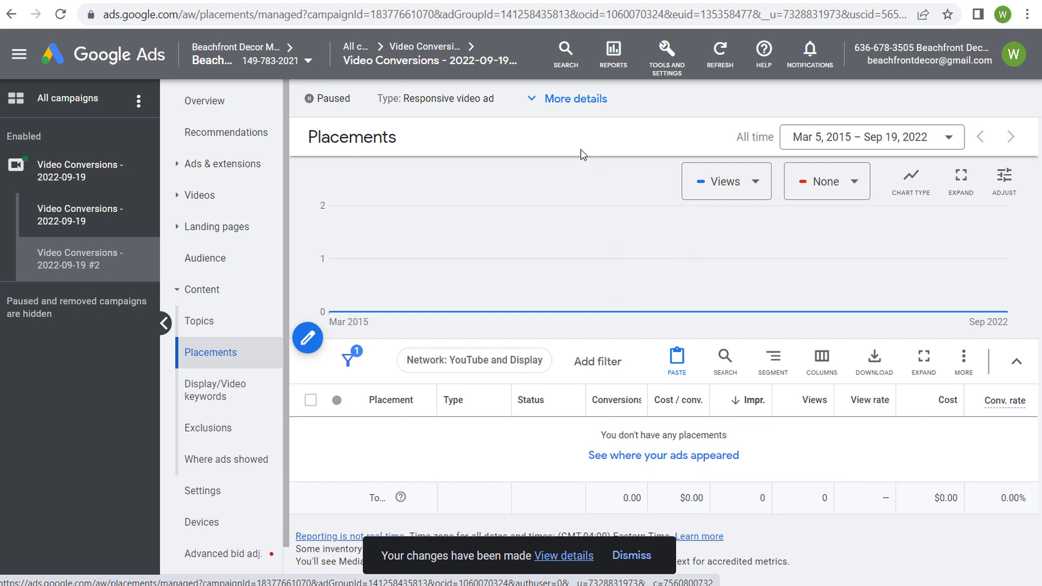
Return to the campaign's ad groups and check the status options for the Video Conversions - 2022-09-19 #2 ad group.
{"action": "left_click", "coordinate": [100, 177]}
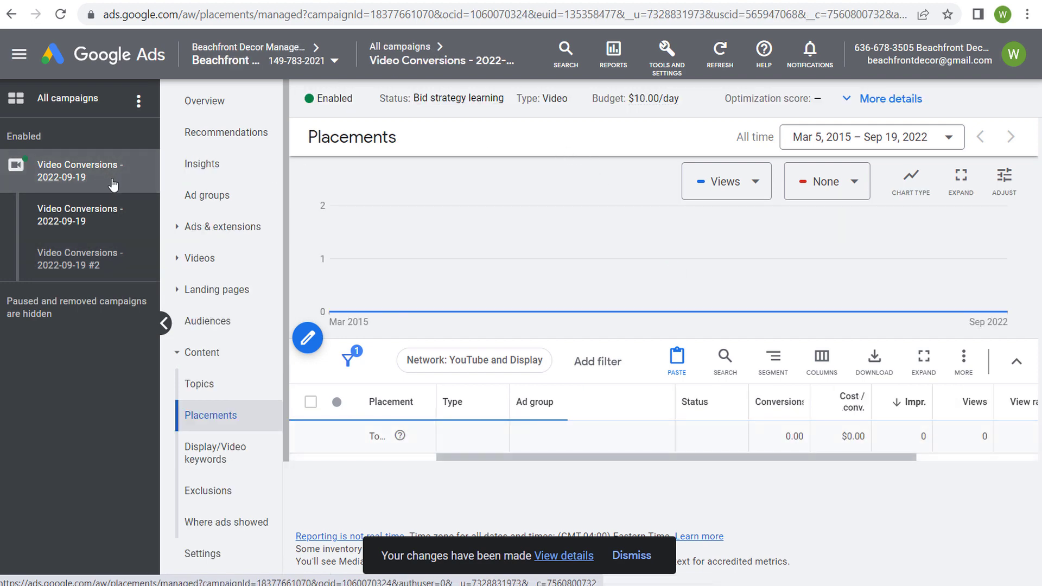
{"action": "left_click", "coordinate": [217, 195]}
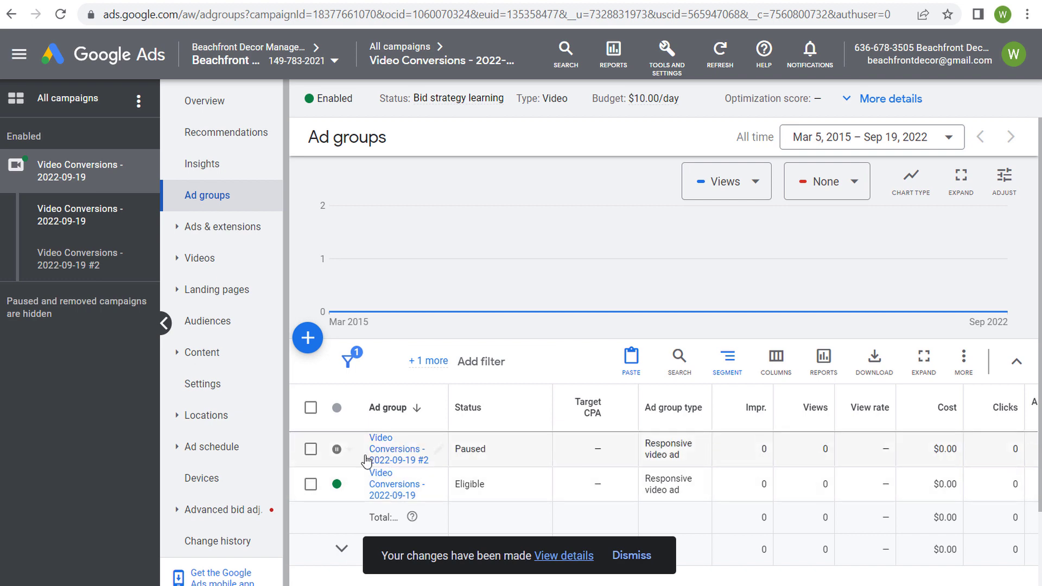
{"action": "left_click", "coordinate": [346, 449]}
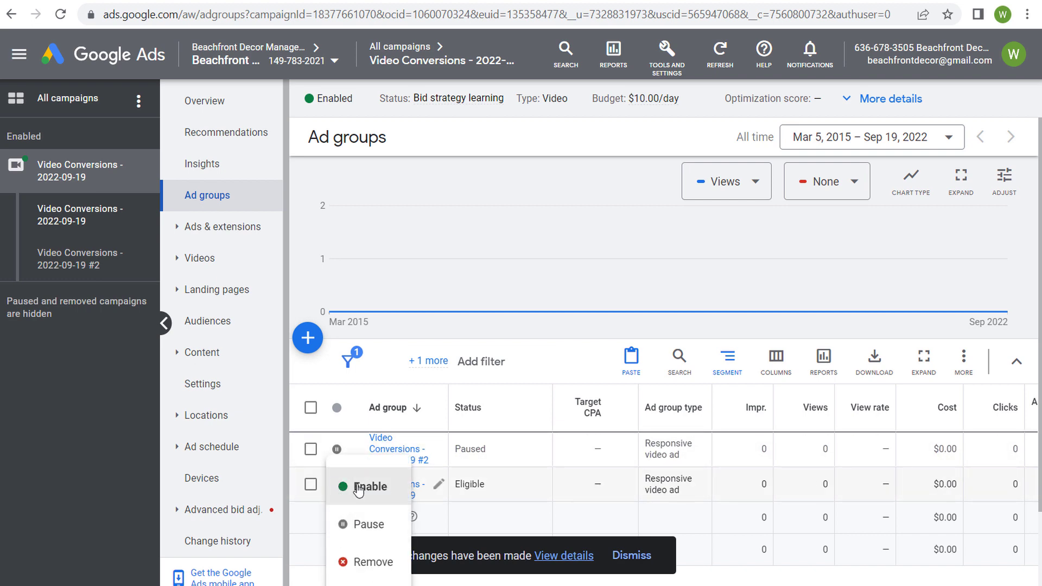
{"action": "left_click", "coordinate": [354, 486]}
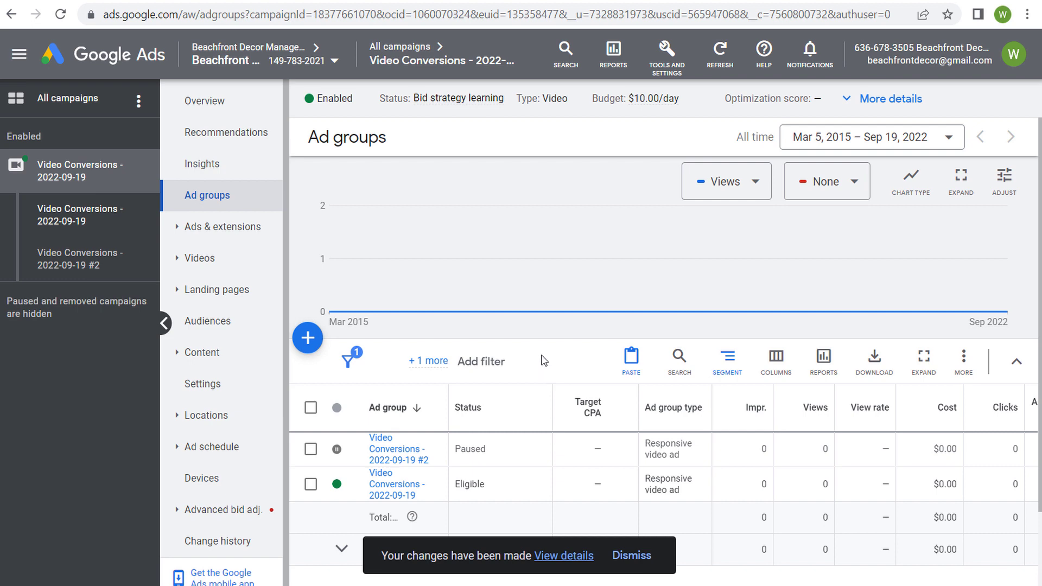
Try switching the bid strategy in the campaign's settings to Target CPA.
{"action": "left_click", "coordinate": [207, 385]}
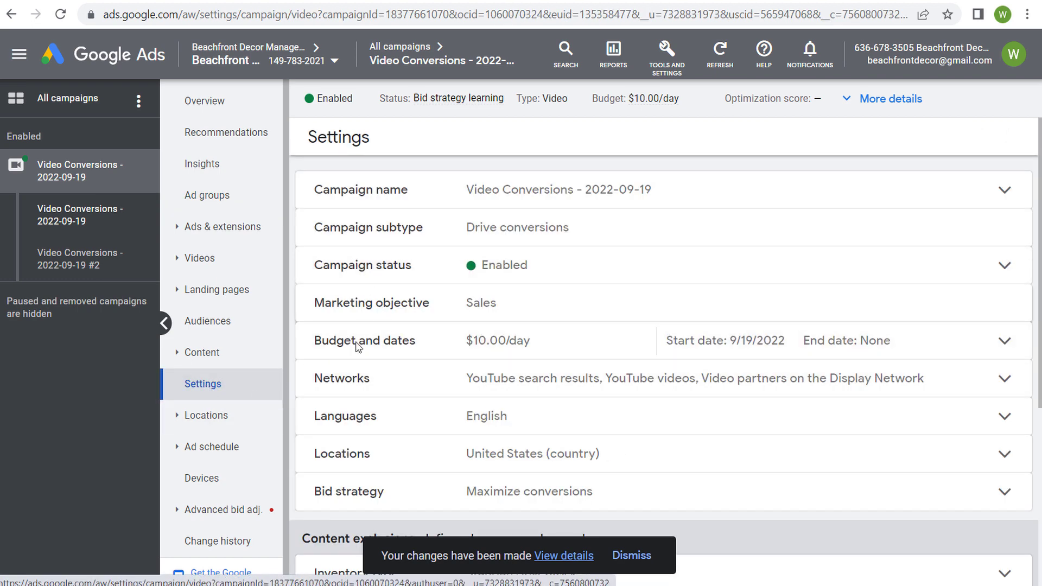
{"action": "left_click", "coordinate": [590, 494]}
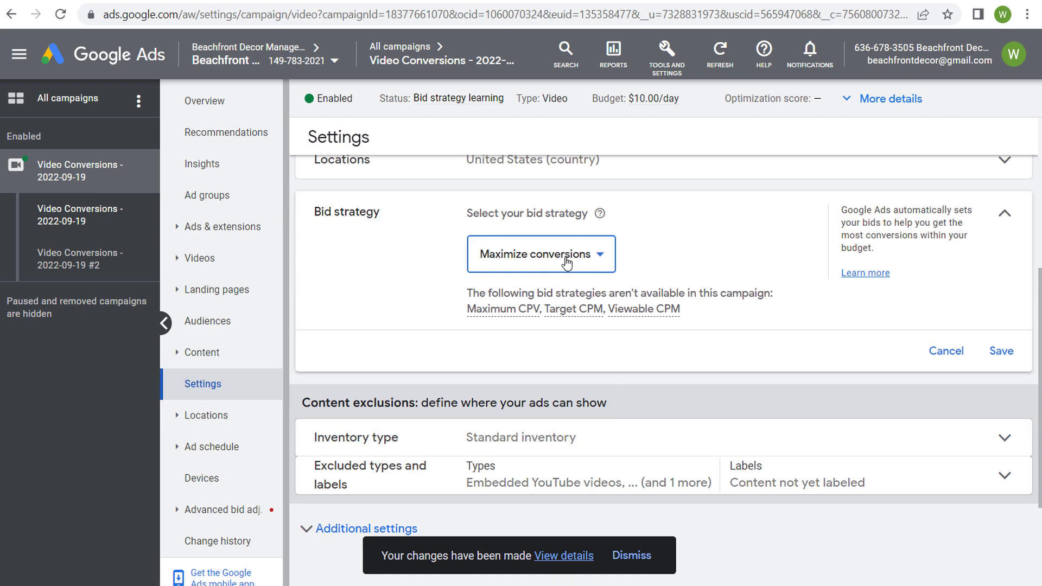
{"action": "left_click", "coordinate": [540, 258]}
{"action": "left_click", "coordinate": [540, 263]}
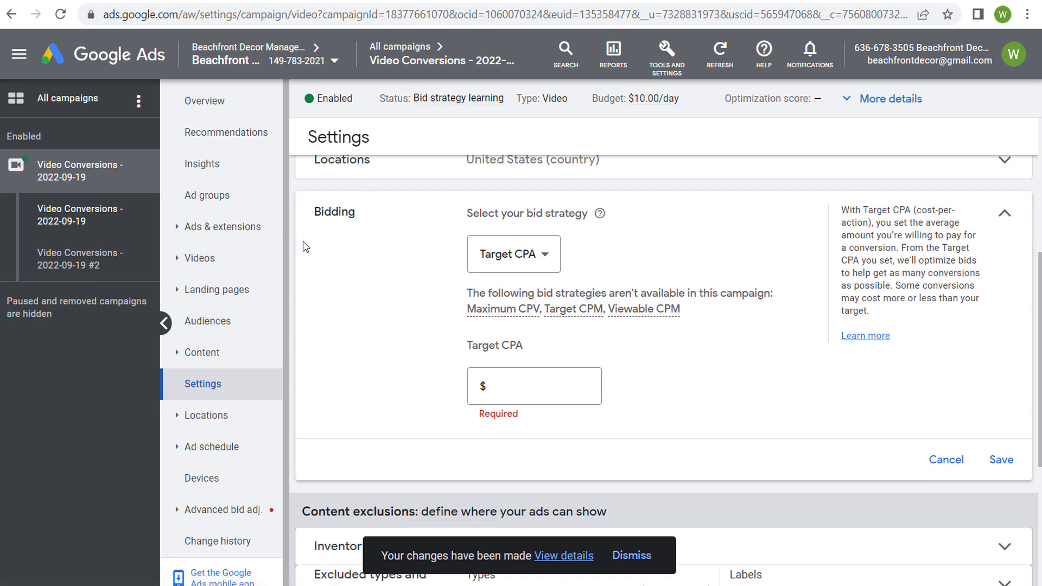
Discard the unsaved bid strategy change and expand the campaign's location settings.
{"action": "left_click", "coordinate": [220, 227]}
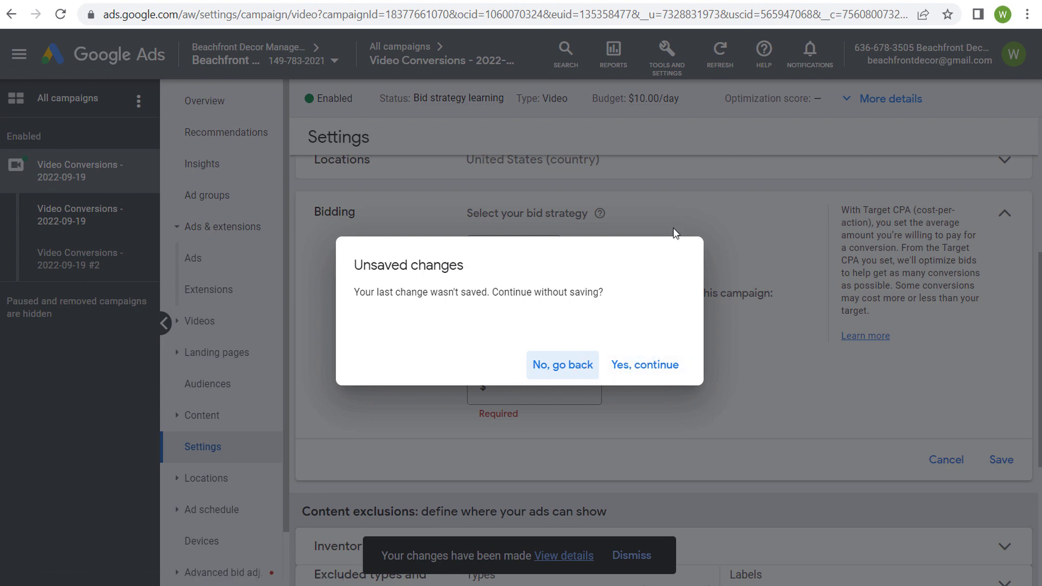
{"action": "left_click", "coordinate": [557, 368]}
{"action": "scroll", "coordinate": [639, 211], "scroll_direction": "up", "scroll_amount": 4}
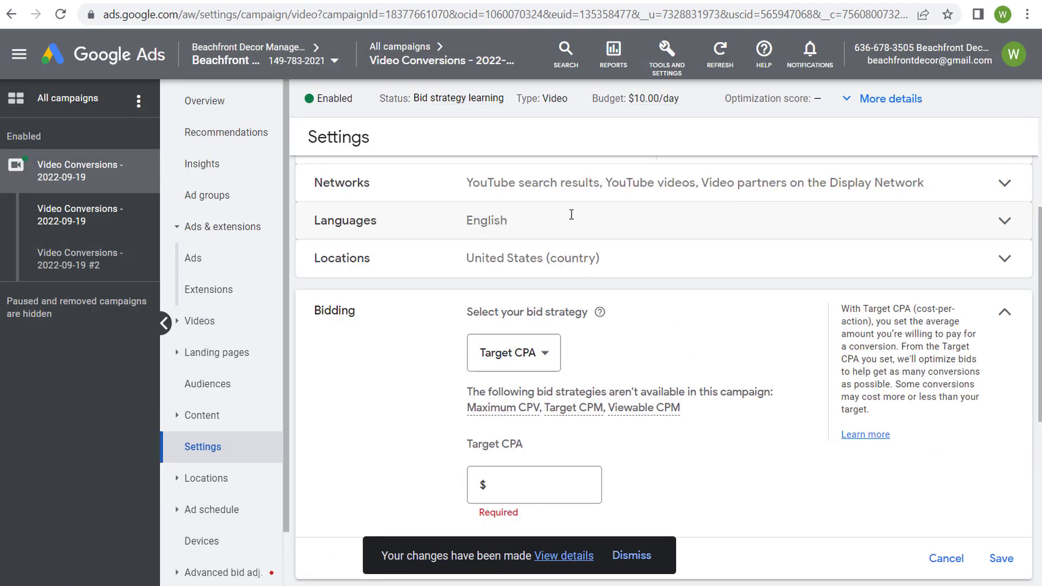
{"action": "left_click", "coordinate": [653, 351]}
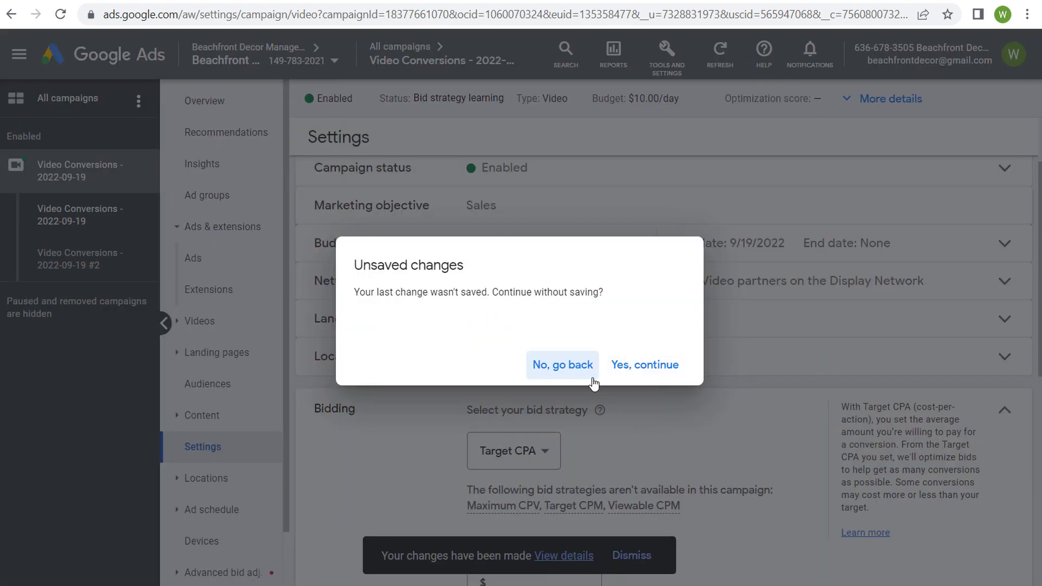
{"action": "left_click", "coordinate": [650, 372]}
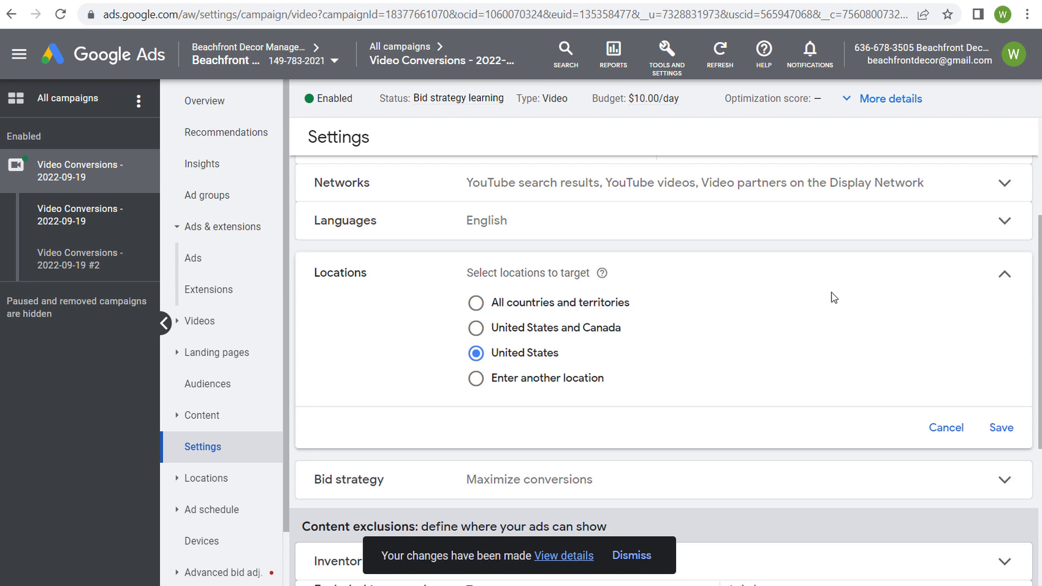
Glance at the beach Halloween decorations landing page, then collapse the location settings and review the campaign settings overview.
{"action": "left_click", "coordinate": [758, 1]}
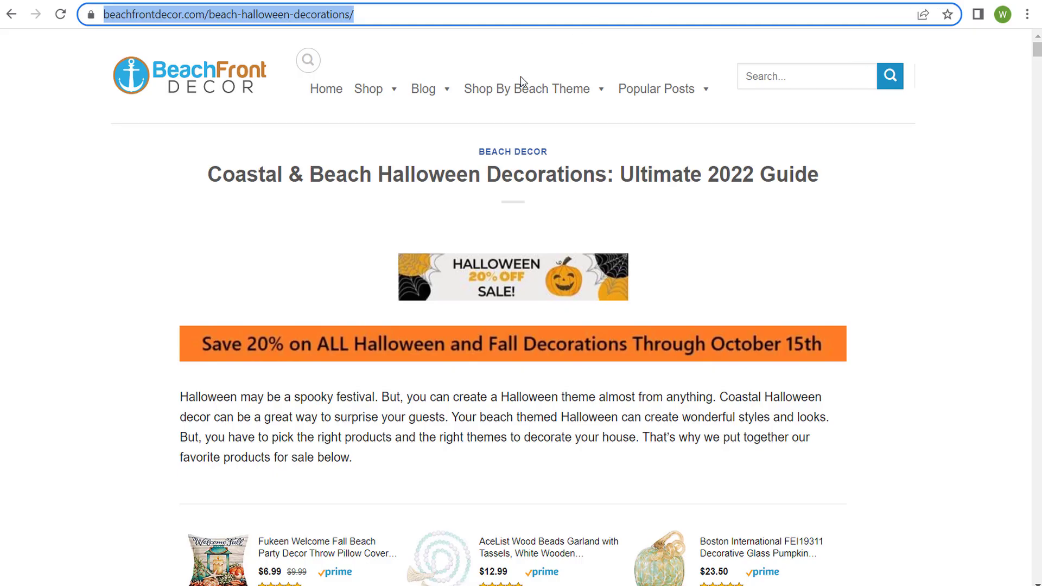
{"action": "left_click", "coordinate": [127, 2]}
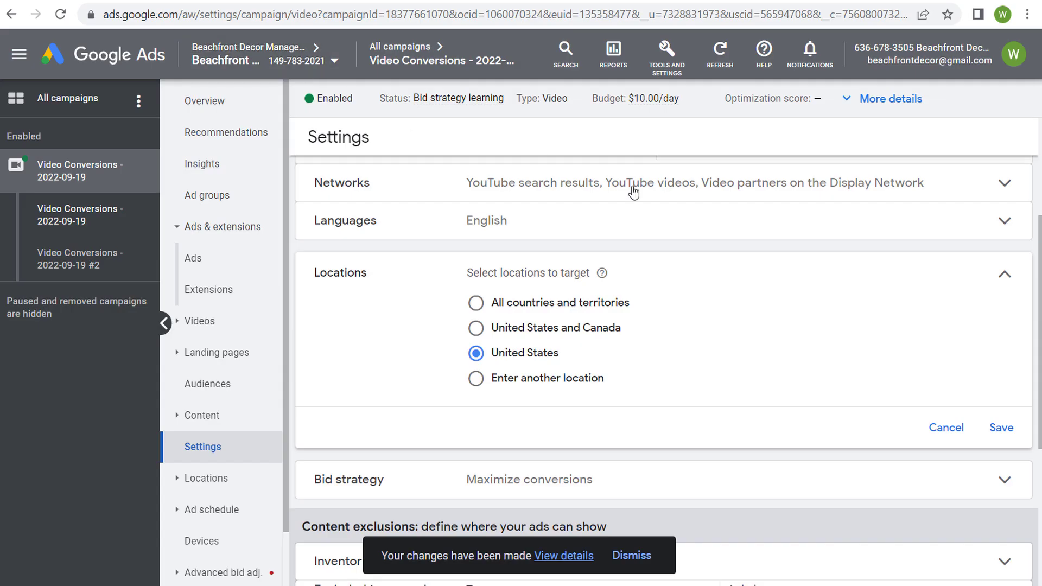
{"action": "left_click", "coordinate": [1004, 278]}
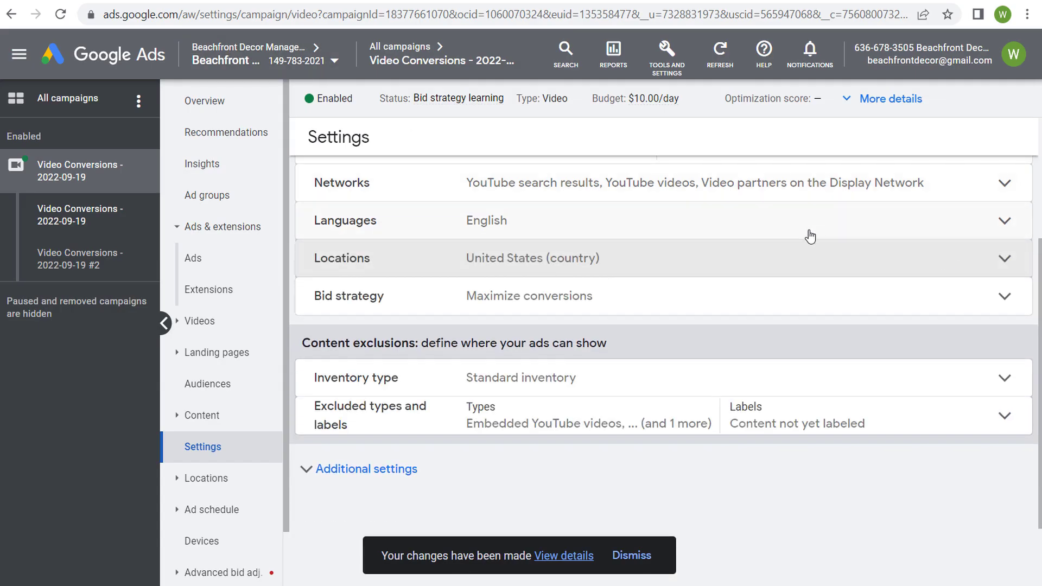
{"action": "scroll", "coordinate": [808, 232], "scroll_direction": "up", "scroll_amount": 3}
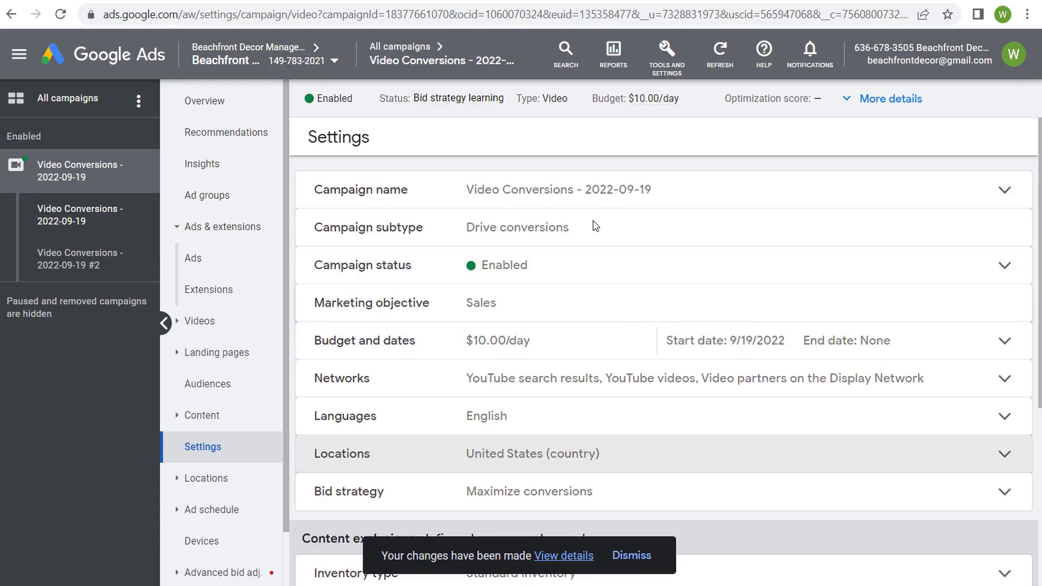